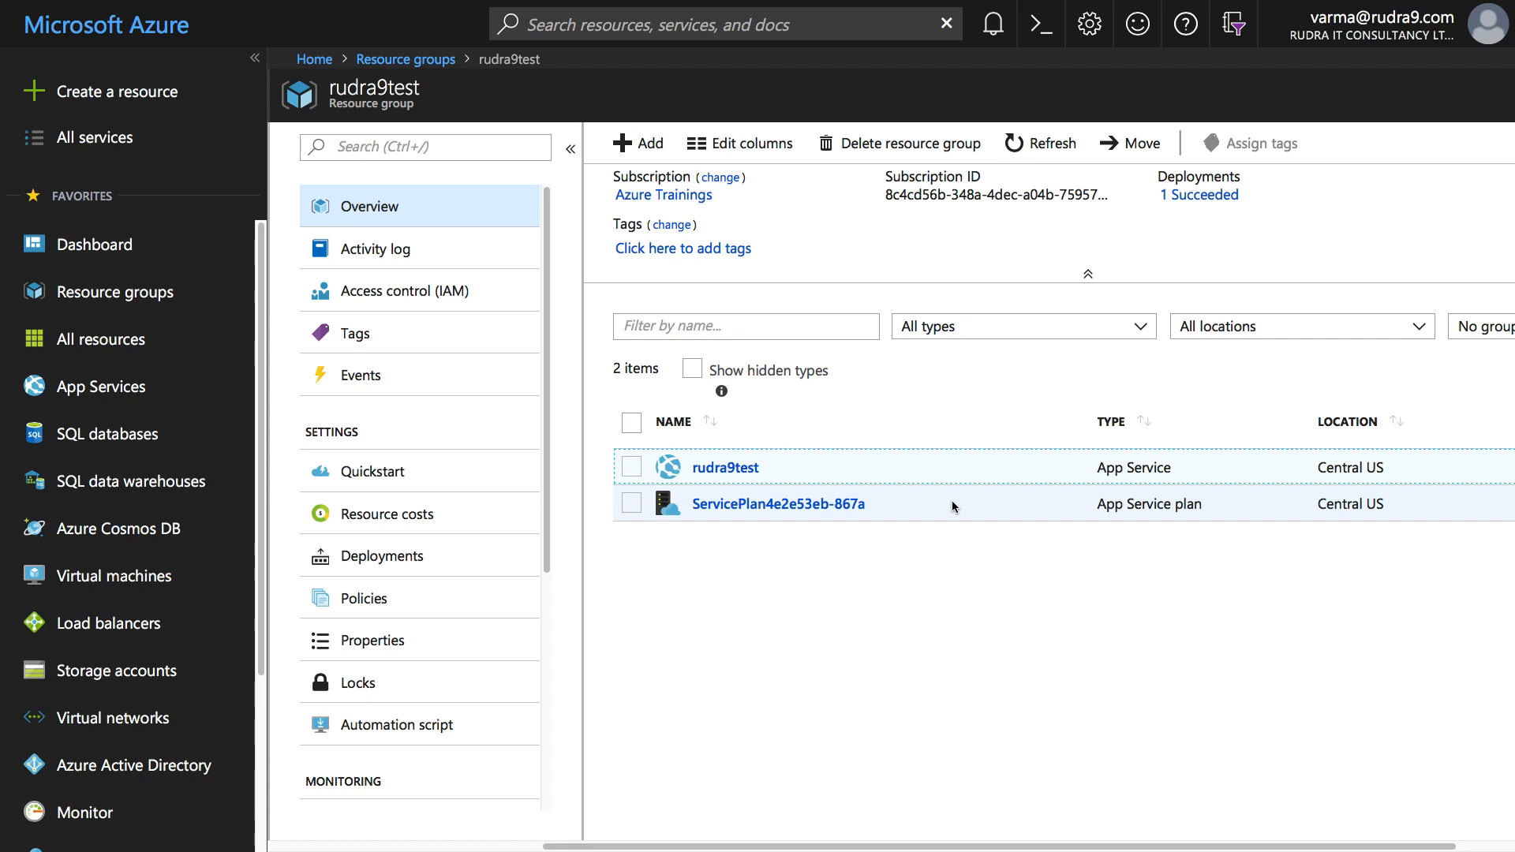
# - Open rudra9test's Networking settings and begin VNET Integration setup to list available virtual networks
pyautogui.click(730, 470)
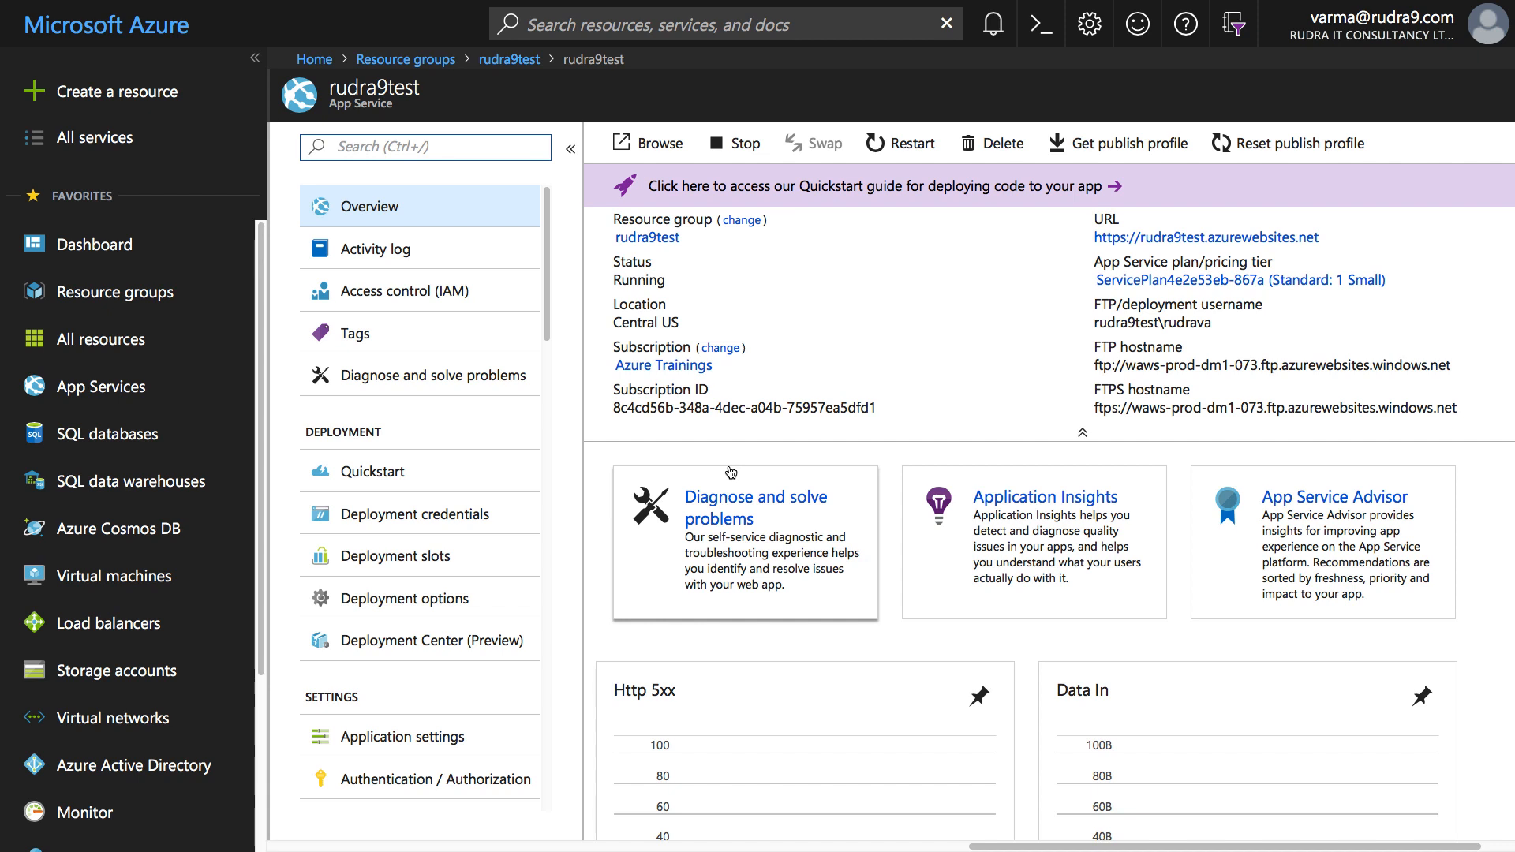
pyautogui.moveTo(546, 294); pyautogui.dragTo(544, 436)
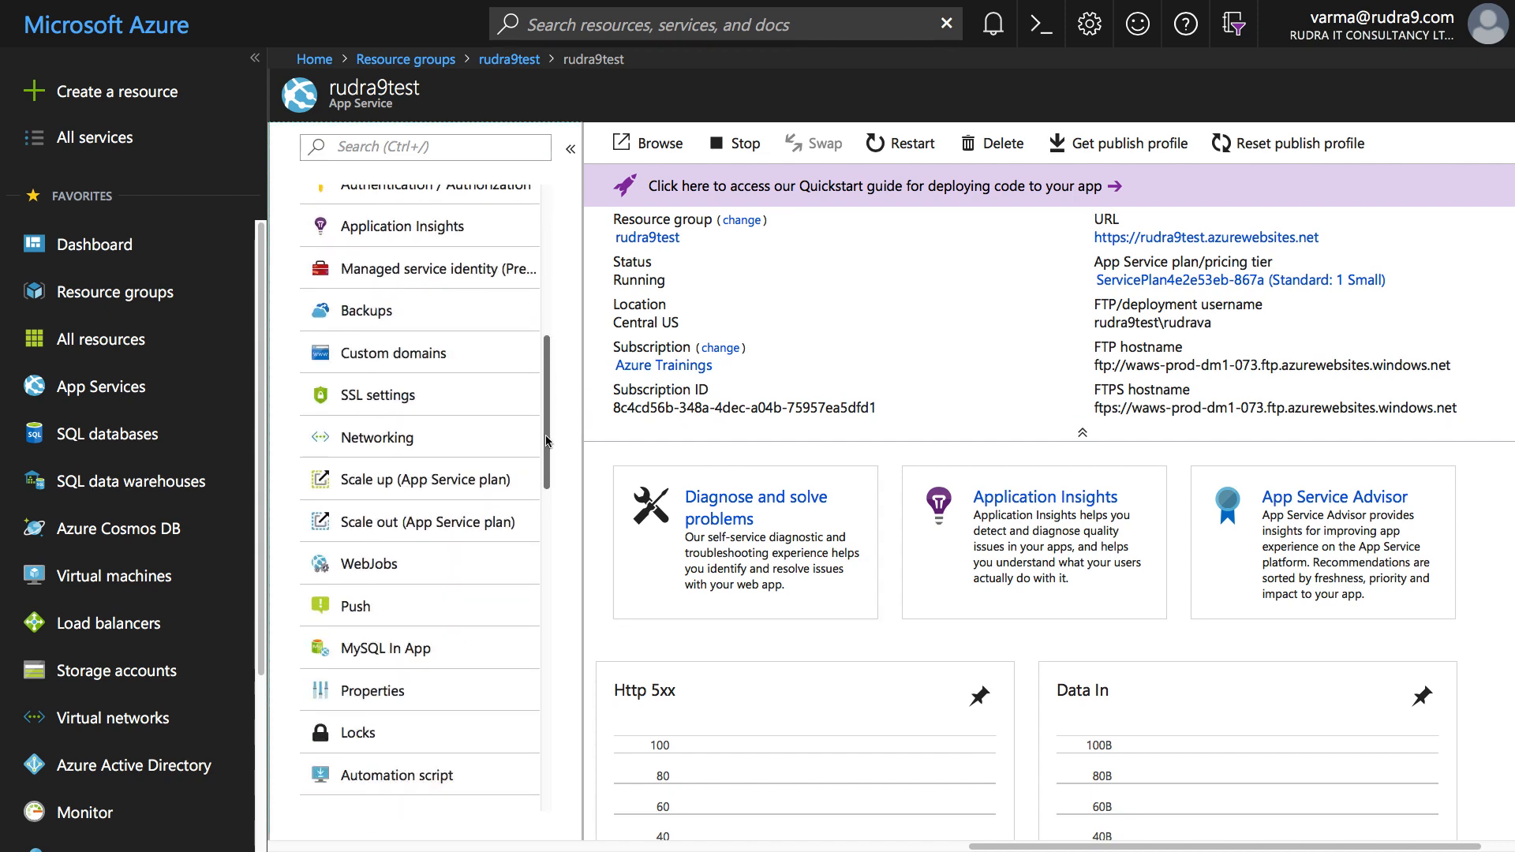
pyautogui.click(400, 440)
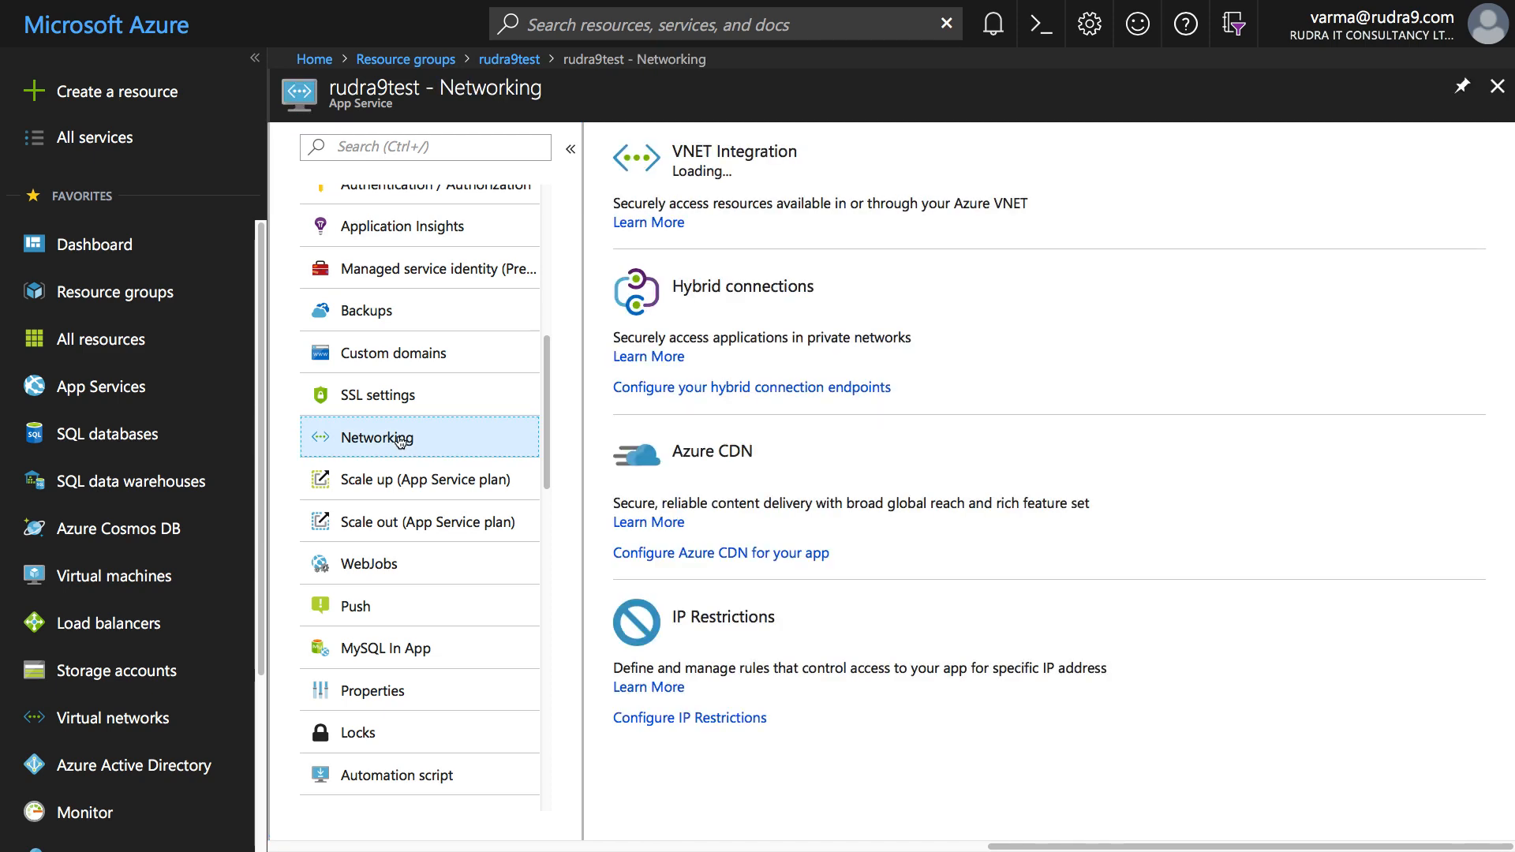
pyautogui.click(631, 252)
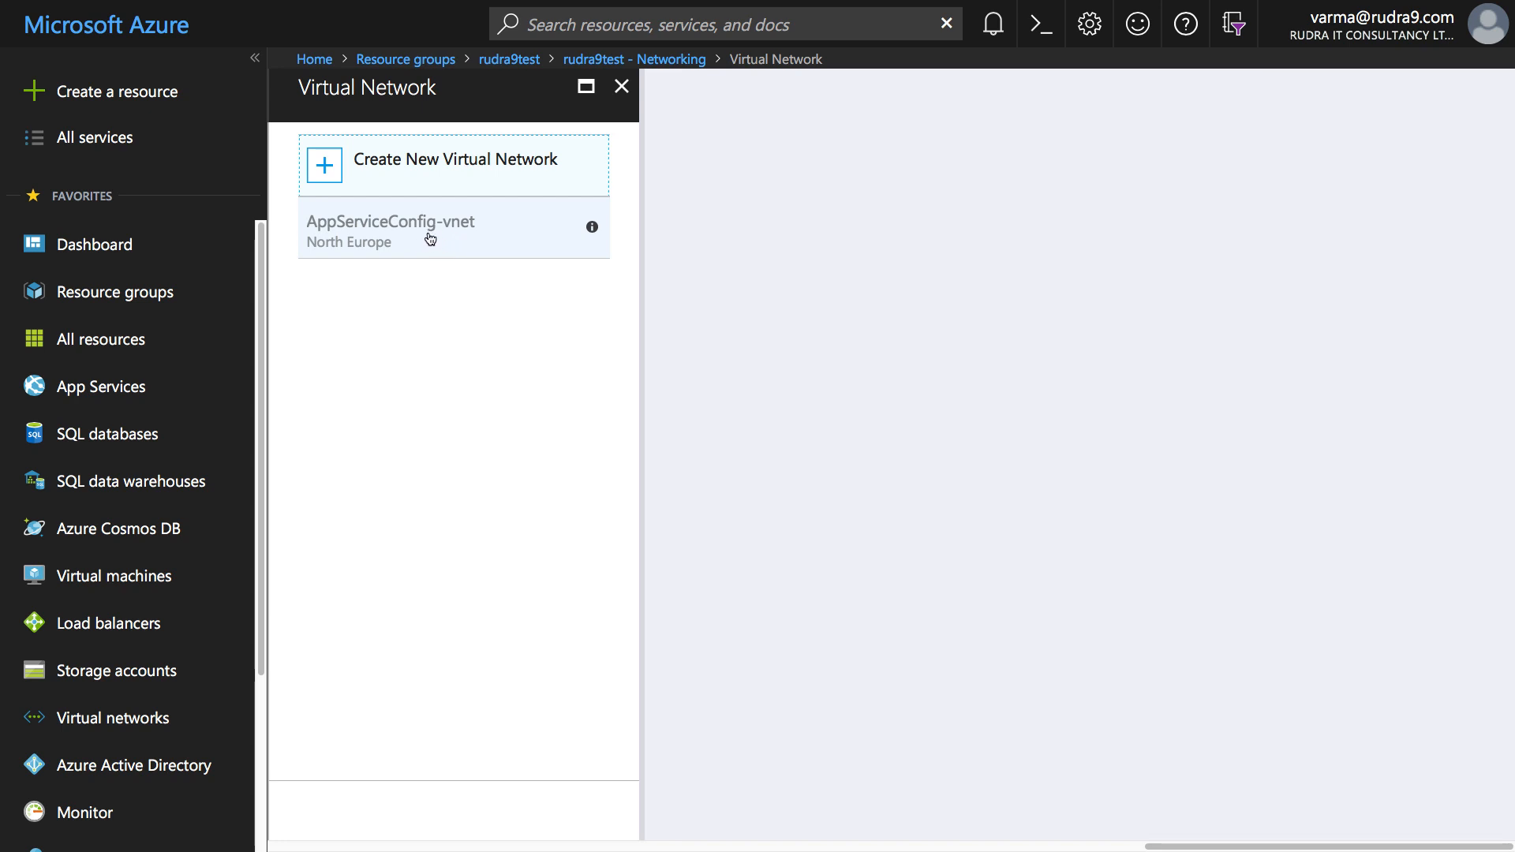
pyautogui.moveTo(593, 231)
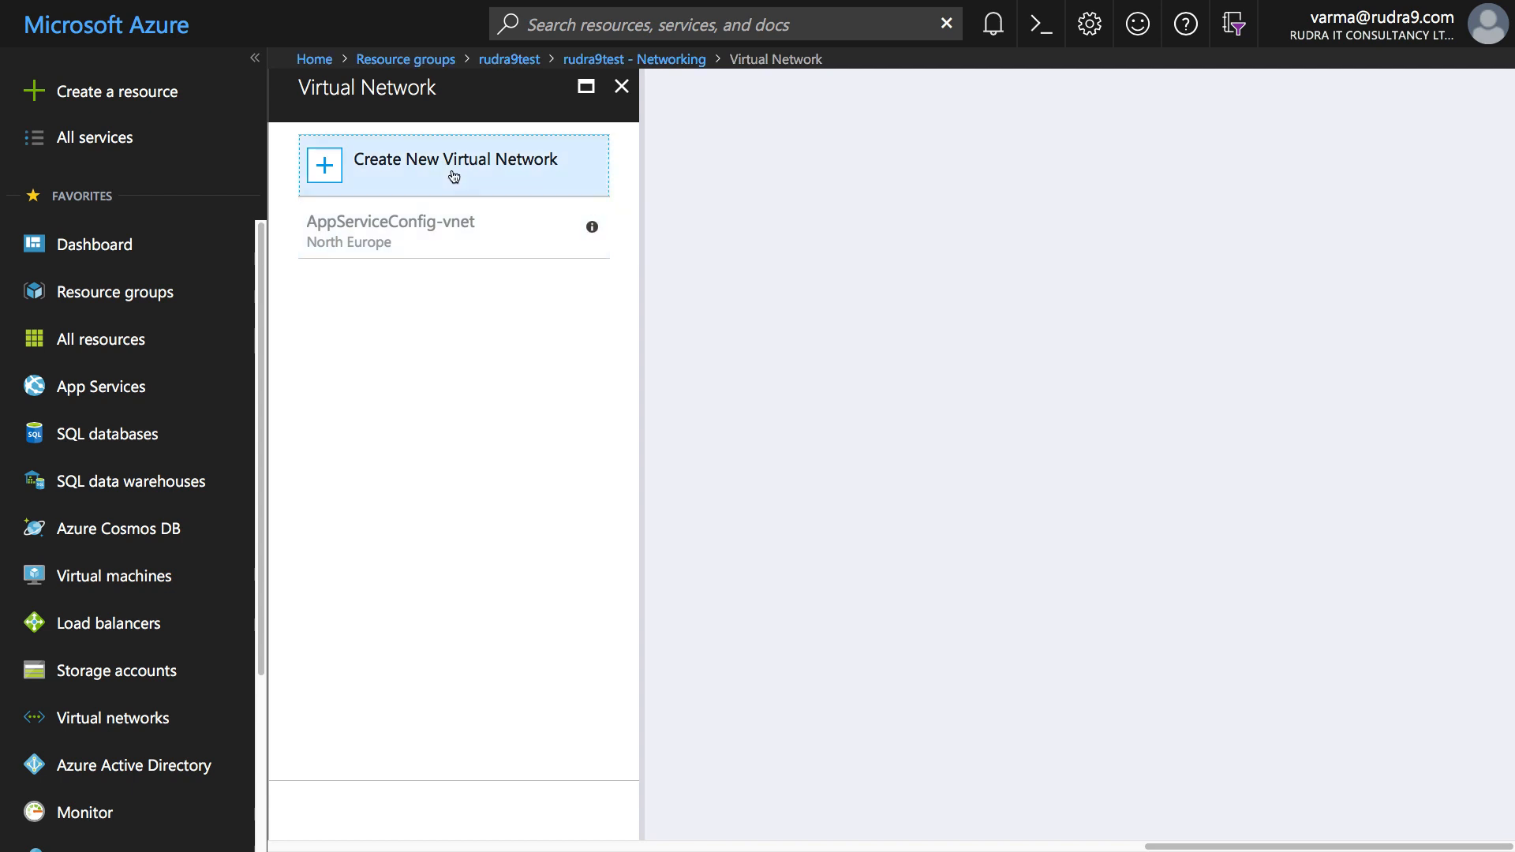
# - Create virtual network TestVnet, keeping the default 10.0.0.0/8 address space and 10.1.0.0/16 subnet
pyautogui.click(406, 175)
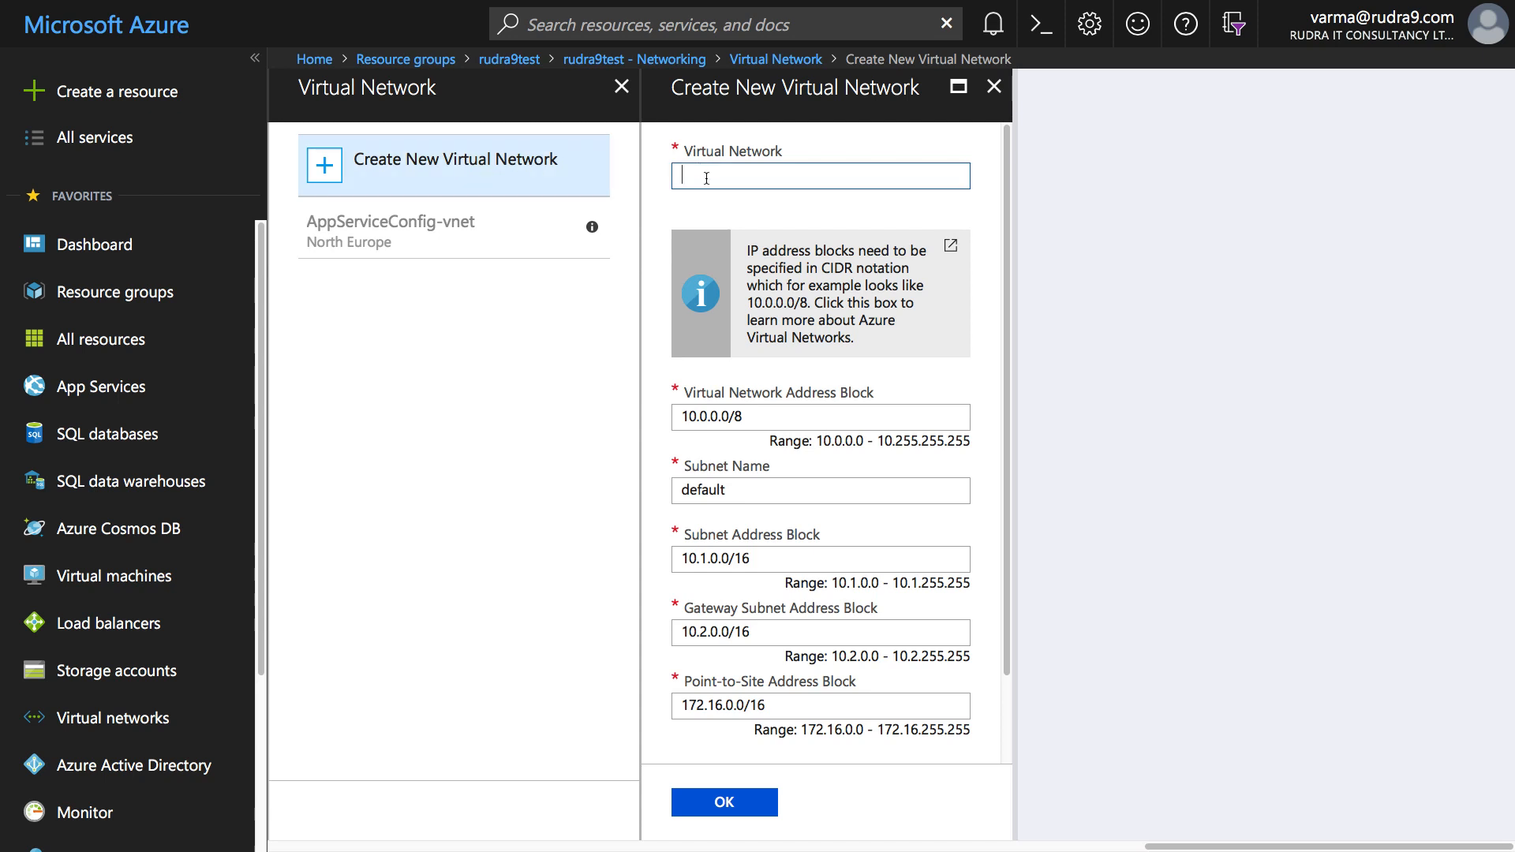
pyautogui.write('TestVnet')
pyautogui.moveTo(1009, 339); pyautogui.dragTo(1006, 408)
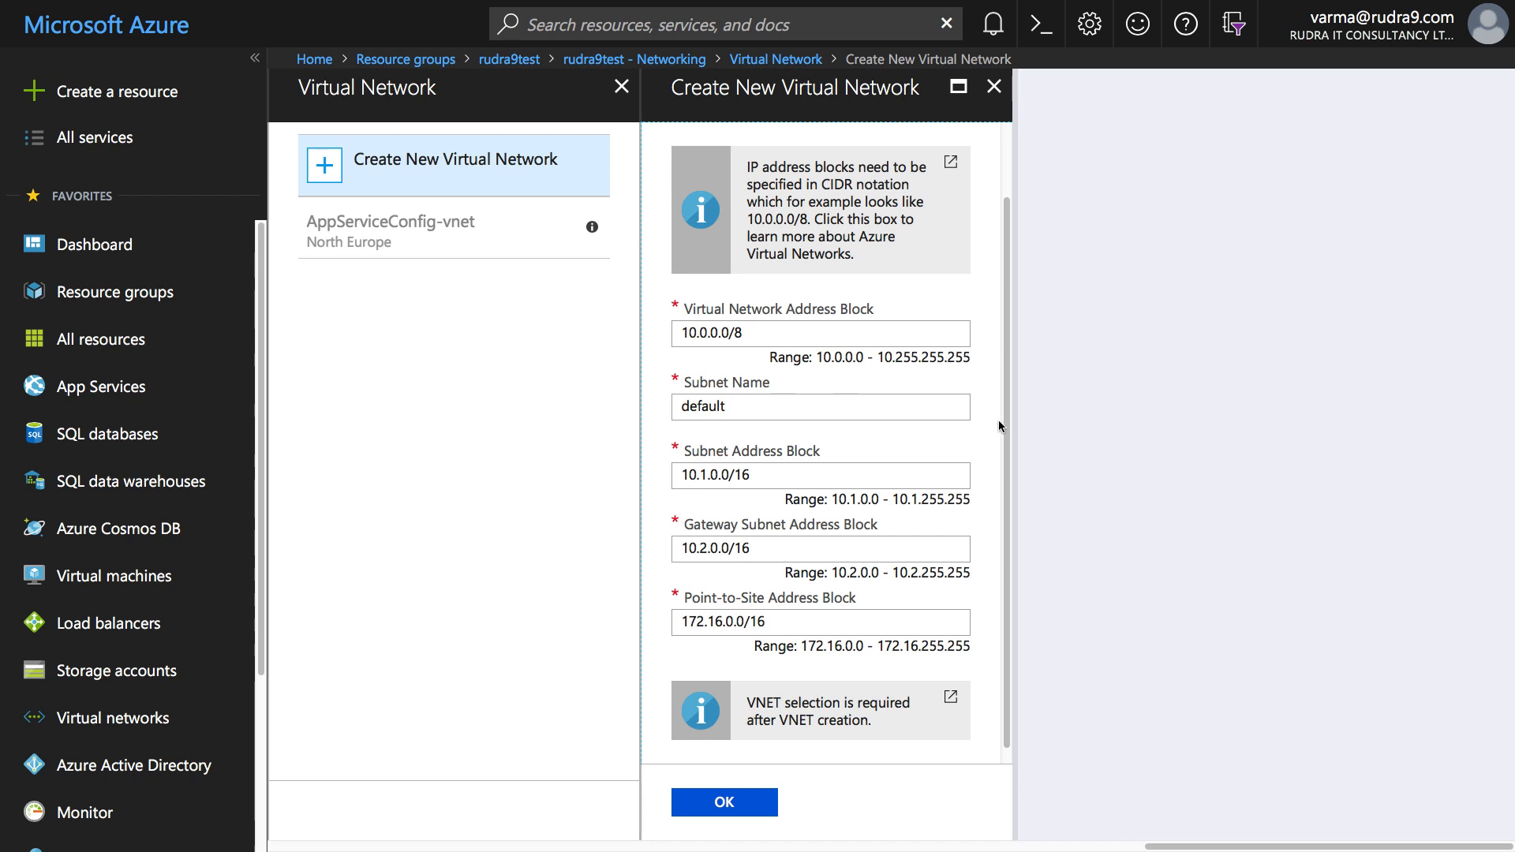
pyautogui.moveTo(1005, 425); pyautogui.dragTo(1005, 467)
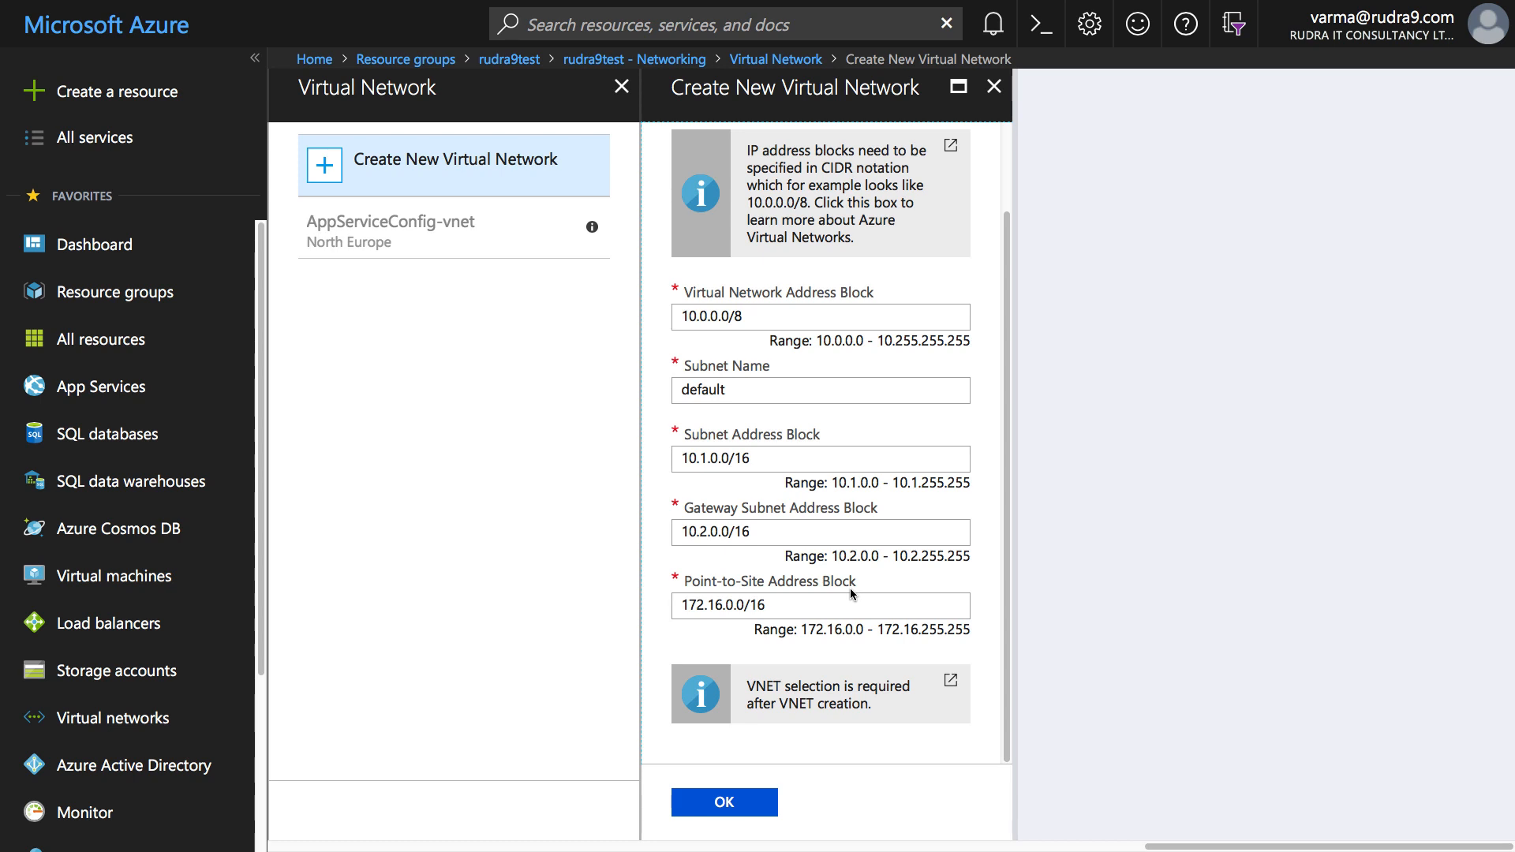
pyautogui.click(744, 804)
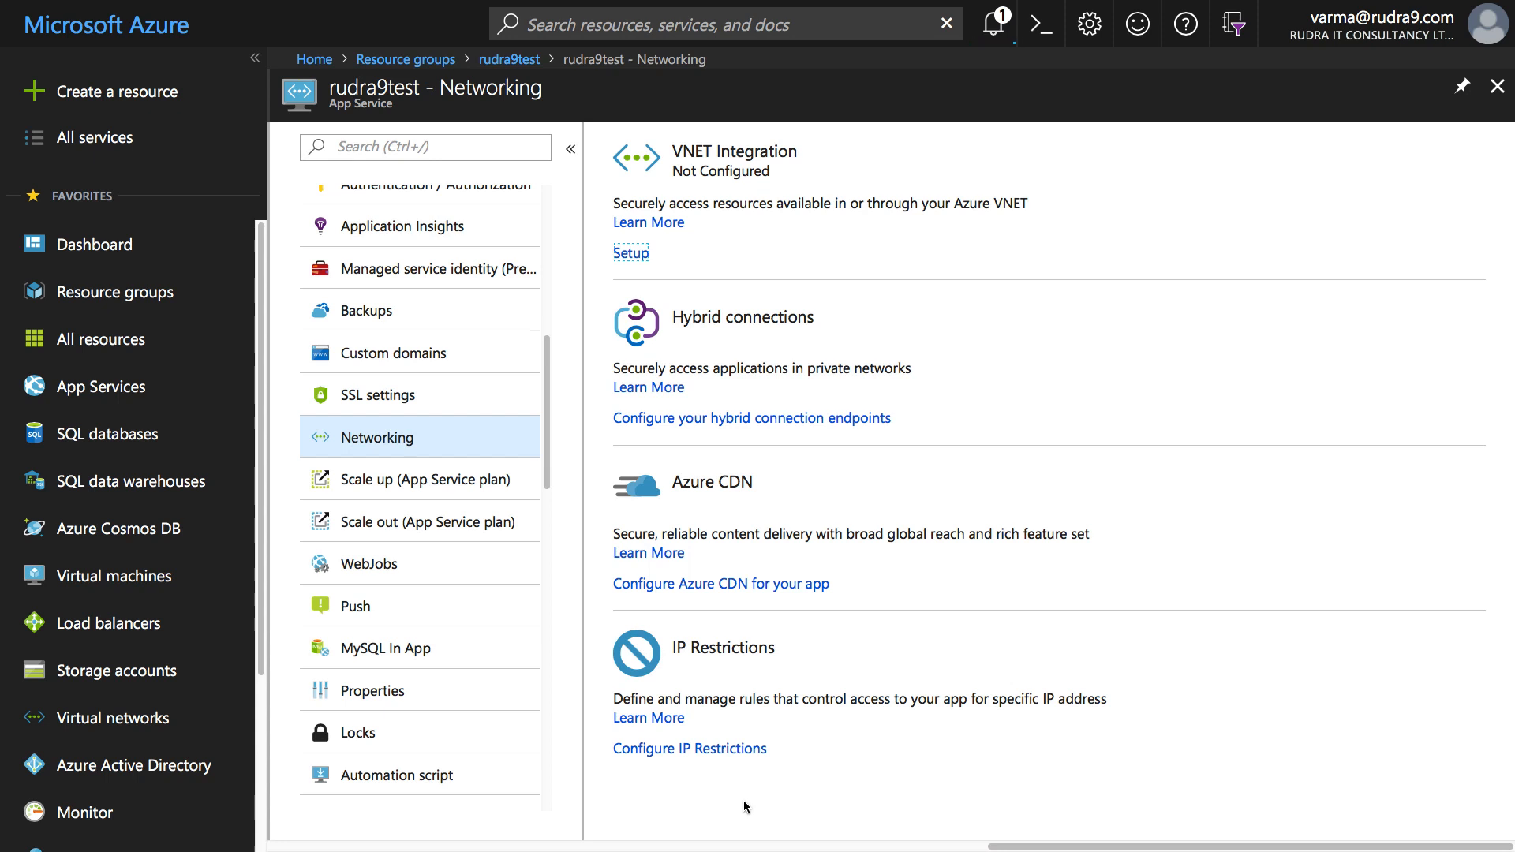
# - Confirm TestVnet was created in notifications, then choose TestVnet for rudra9test's VNET Integration
pyautogui.press('g')
pyautogui.press('n')
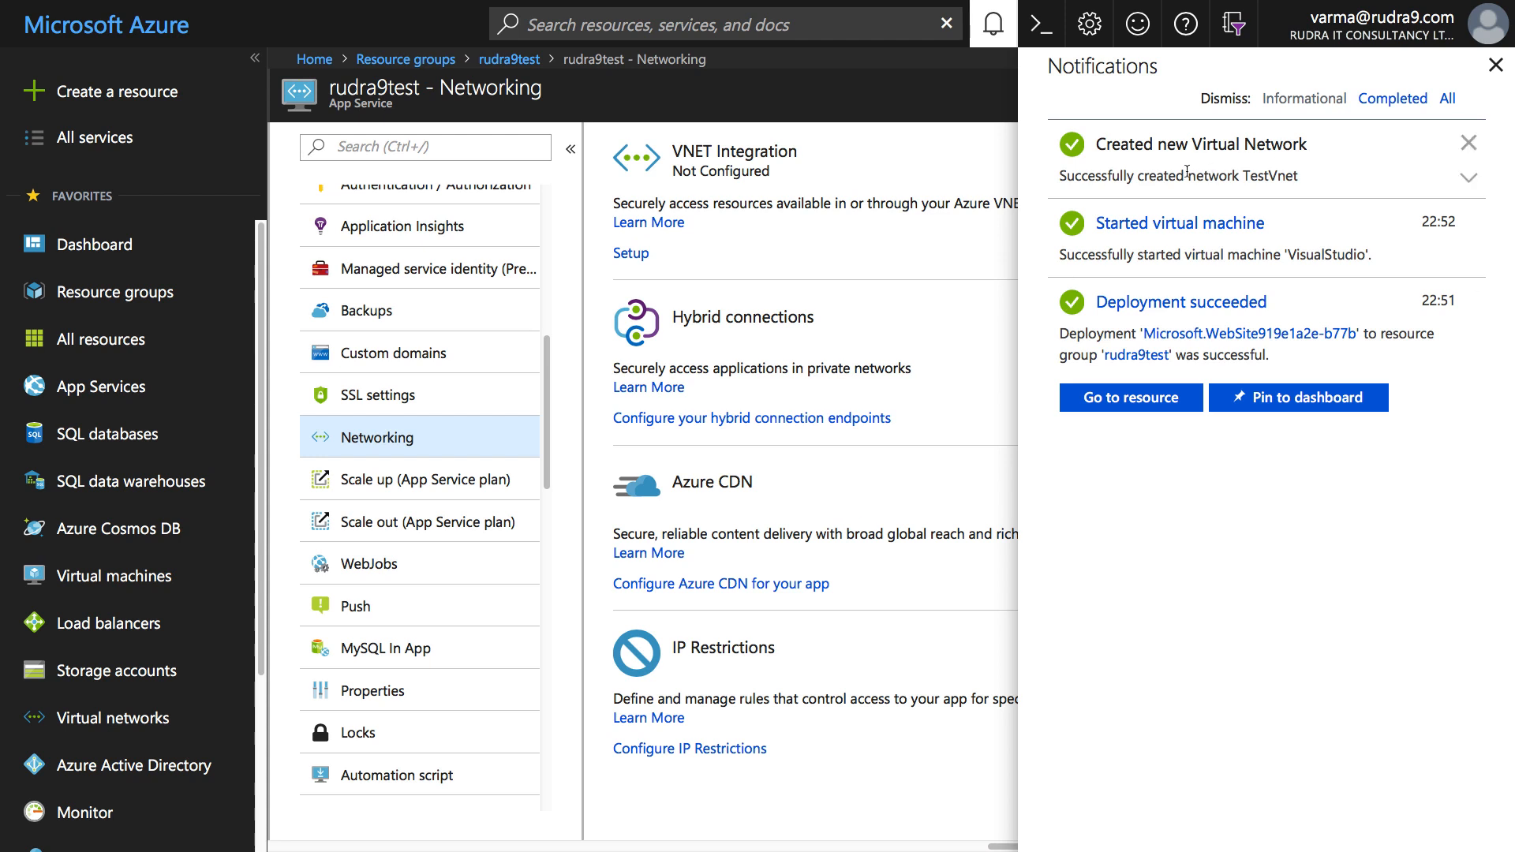
pyautogui.click(1496, 66)
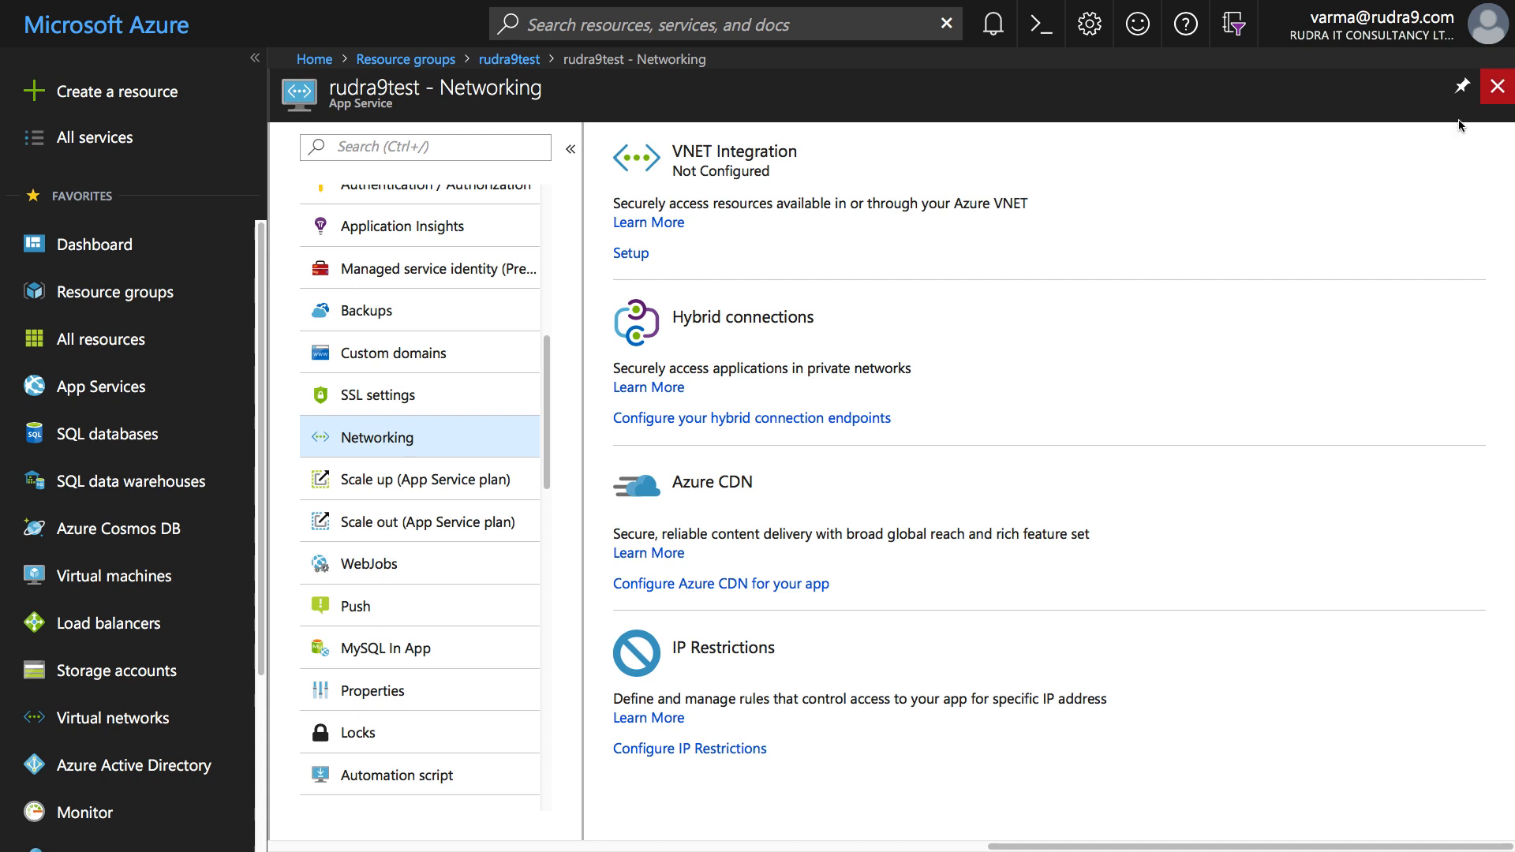
pyautogui.click(641, 255)
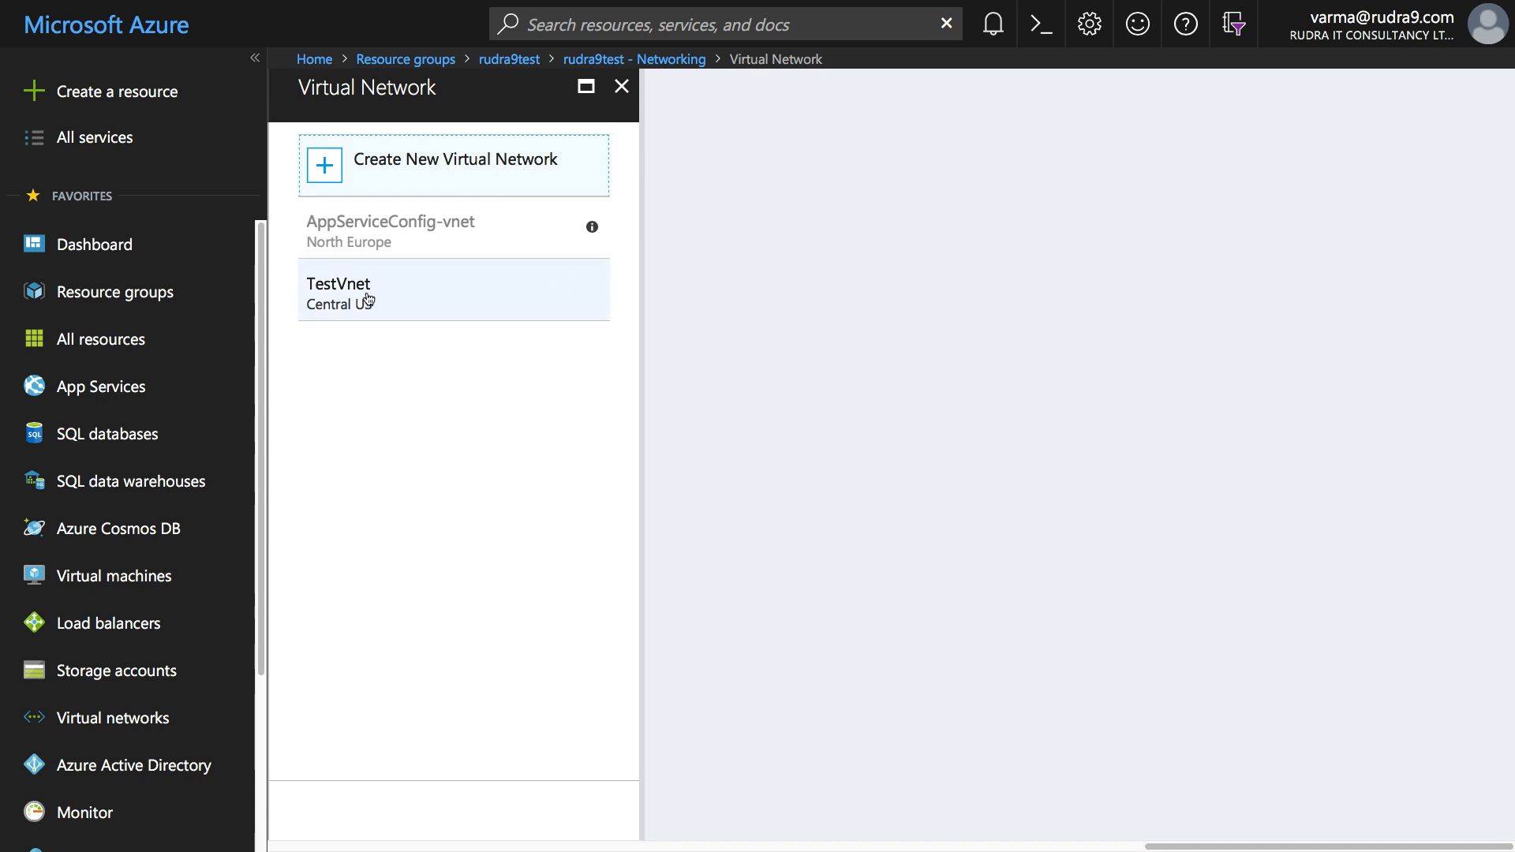
pyautogui.click(367, 298)
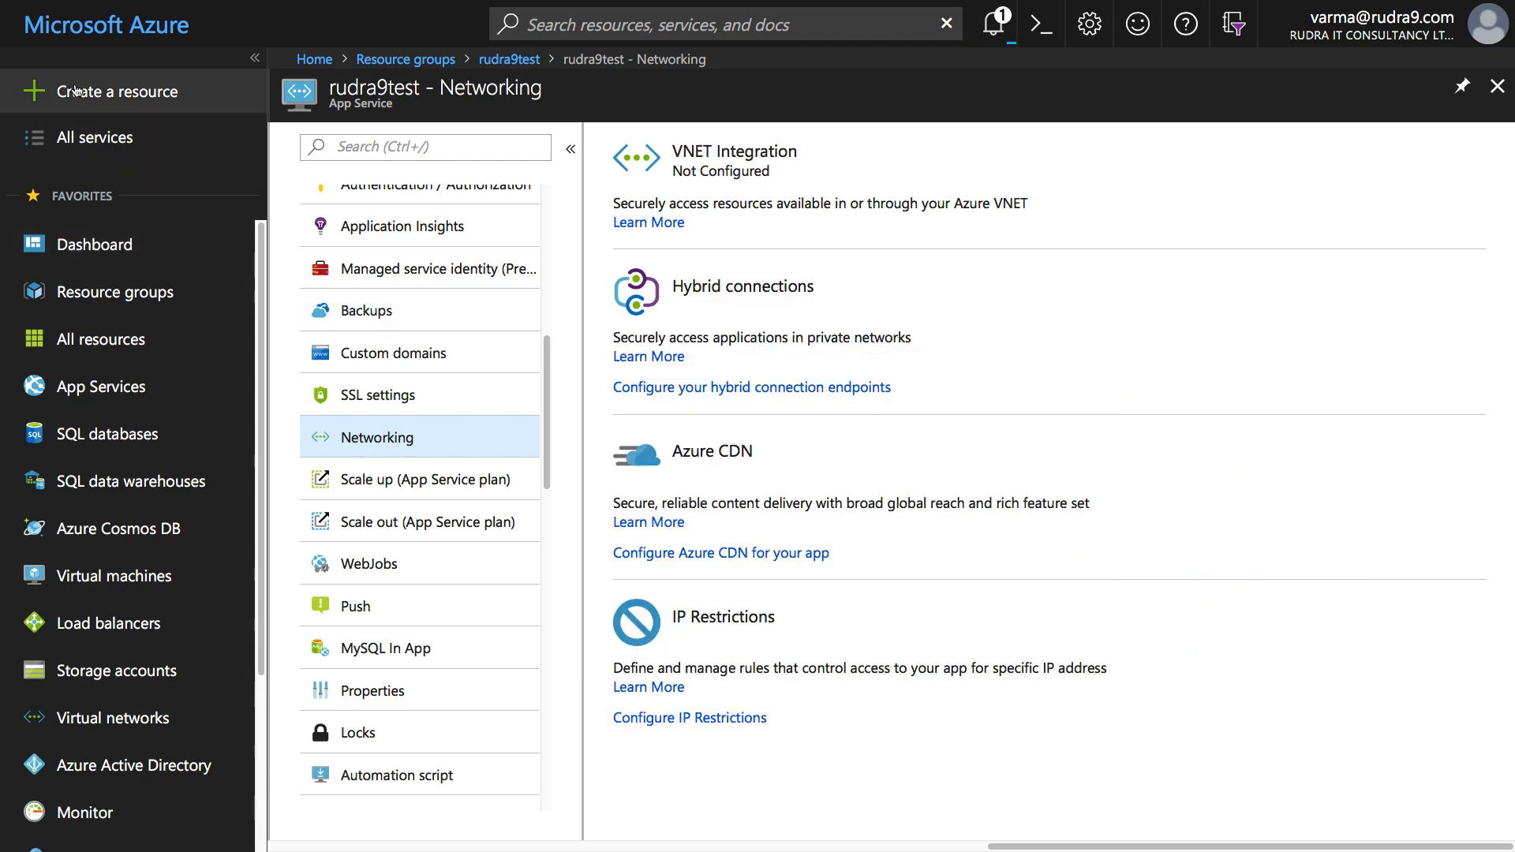
# - Find Windows Server 2016 Datacenter in the marketplace with a 'windows server' search and start creating it
pyautogui.click(110, 92)
pyautogui.write('w')
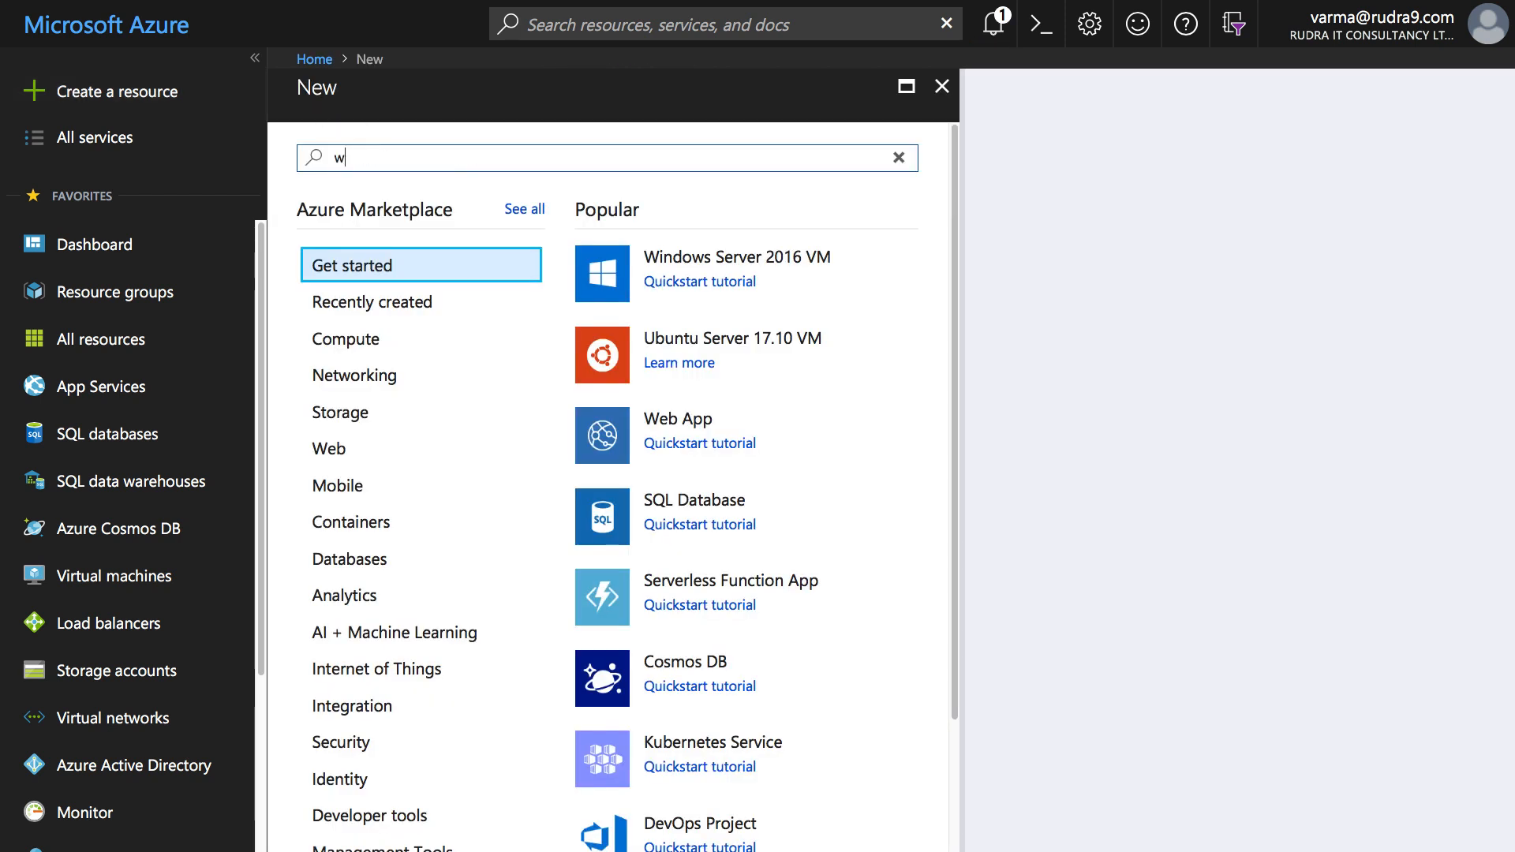
pyautogui.write('indows server')
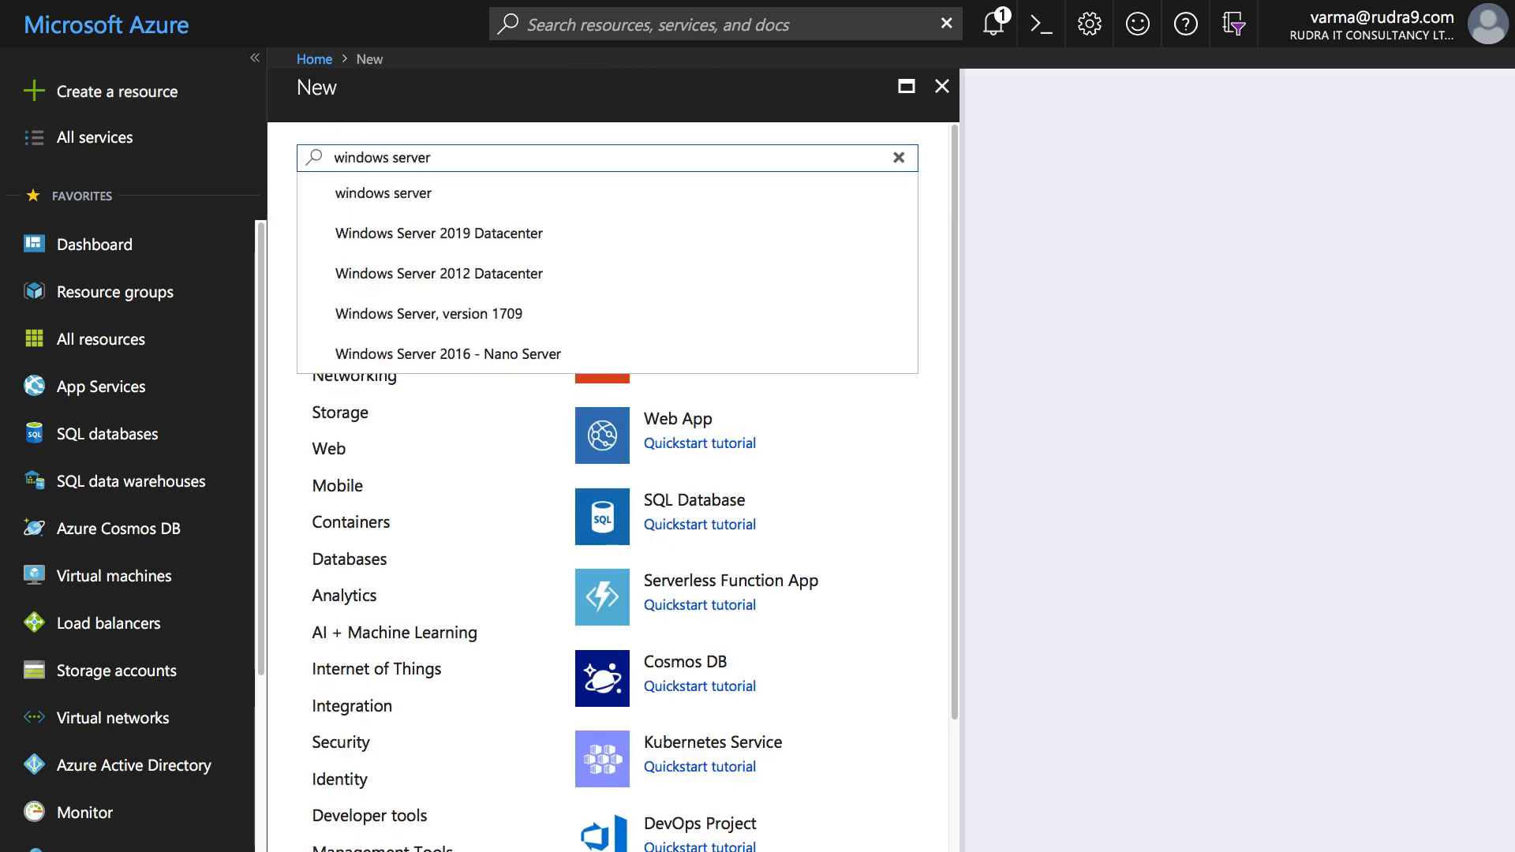
pyautogui.press('Return')
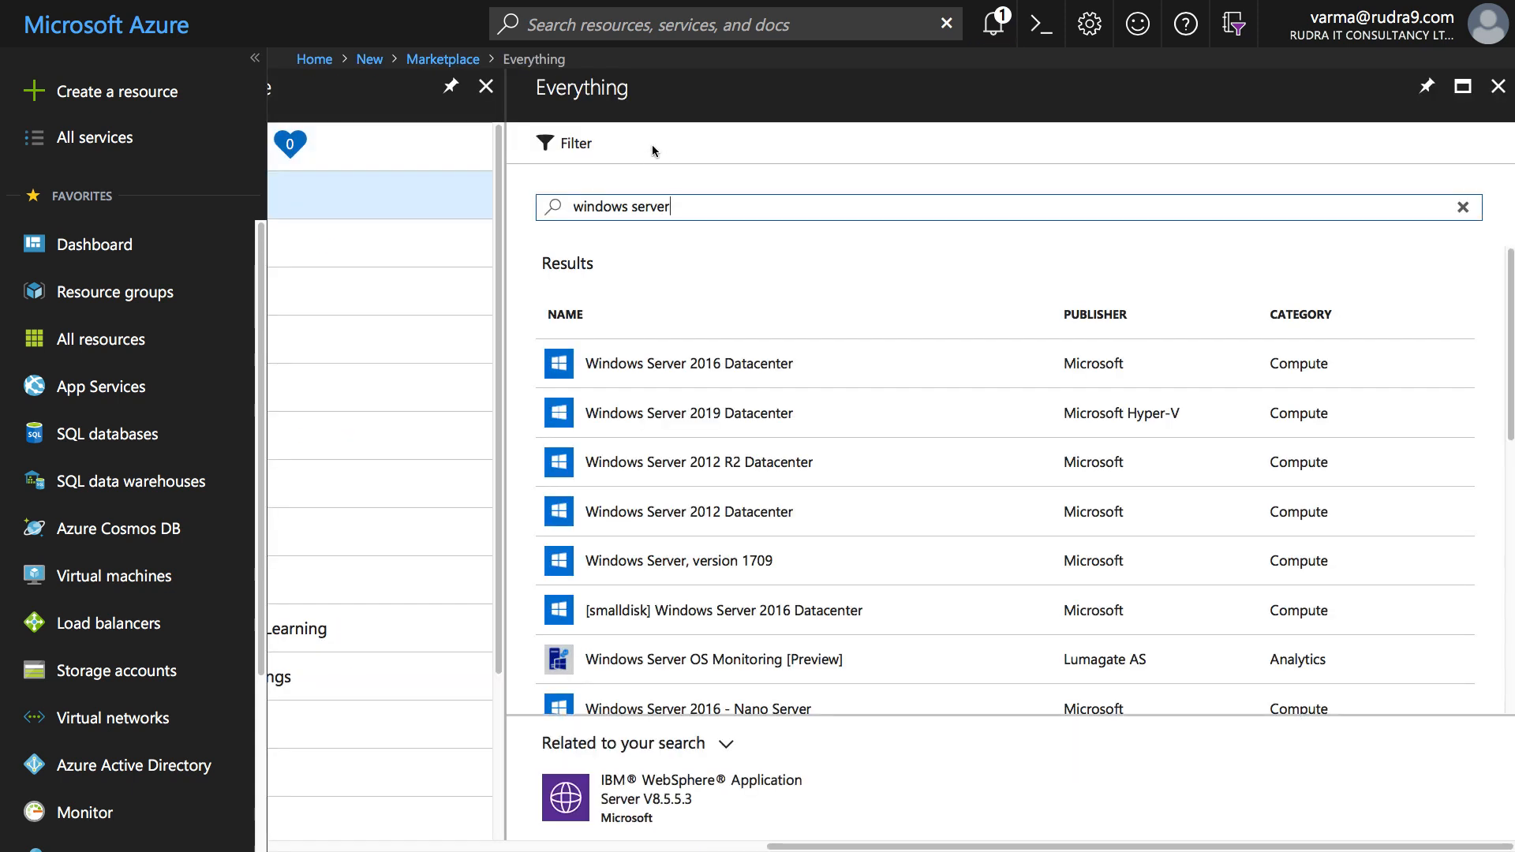
pyautogui.click(687, 364)
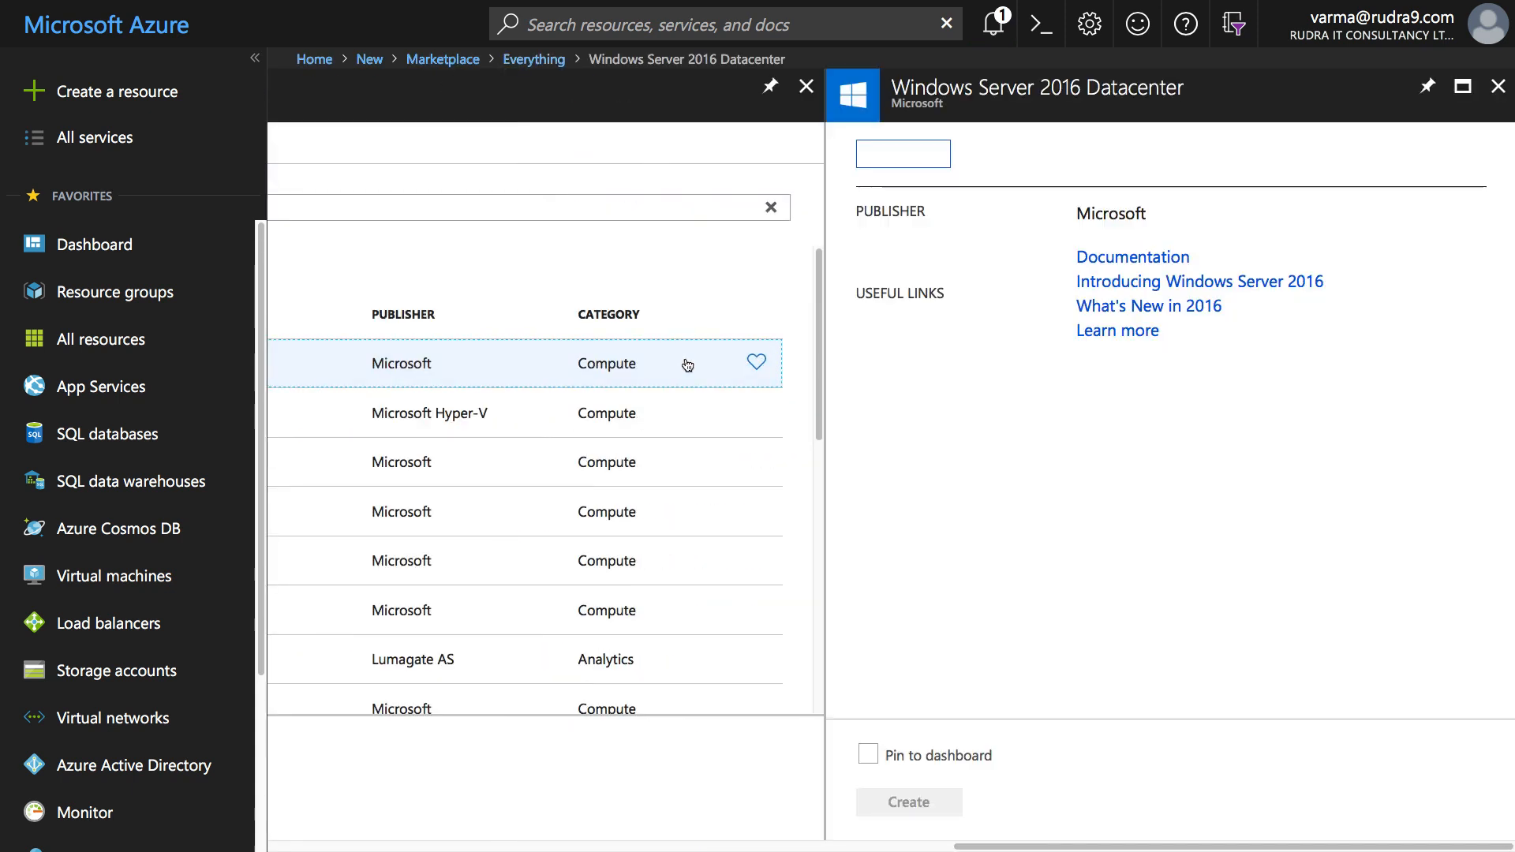
pyautogui.click(909, 771)
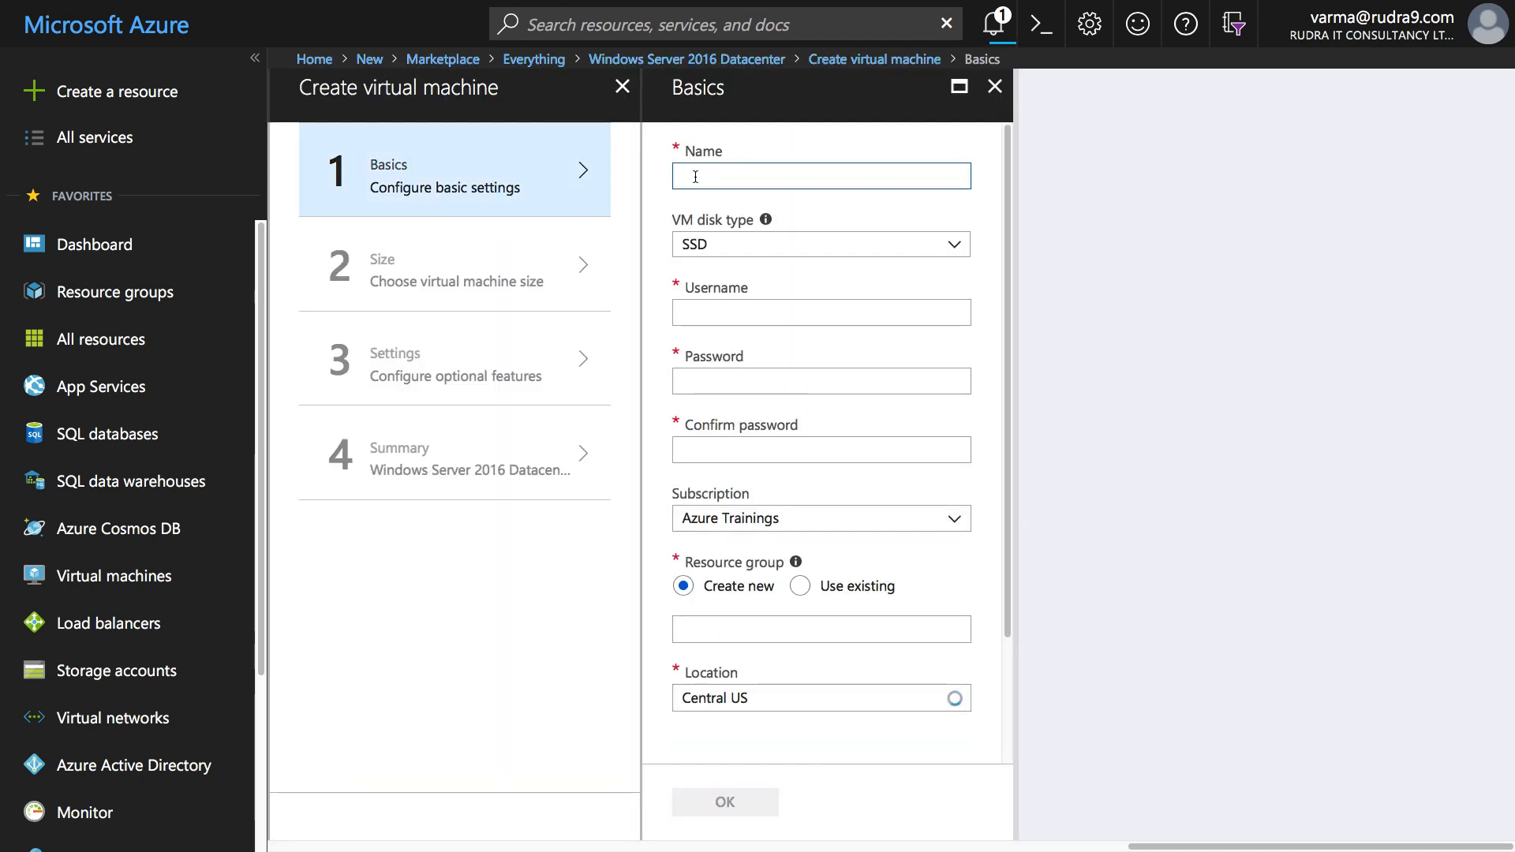
# - Name the VM TestMachine and enter the admin username, password and password confirmation
pyautogui.write('Test')
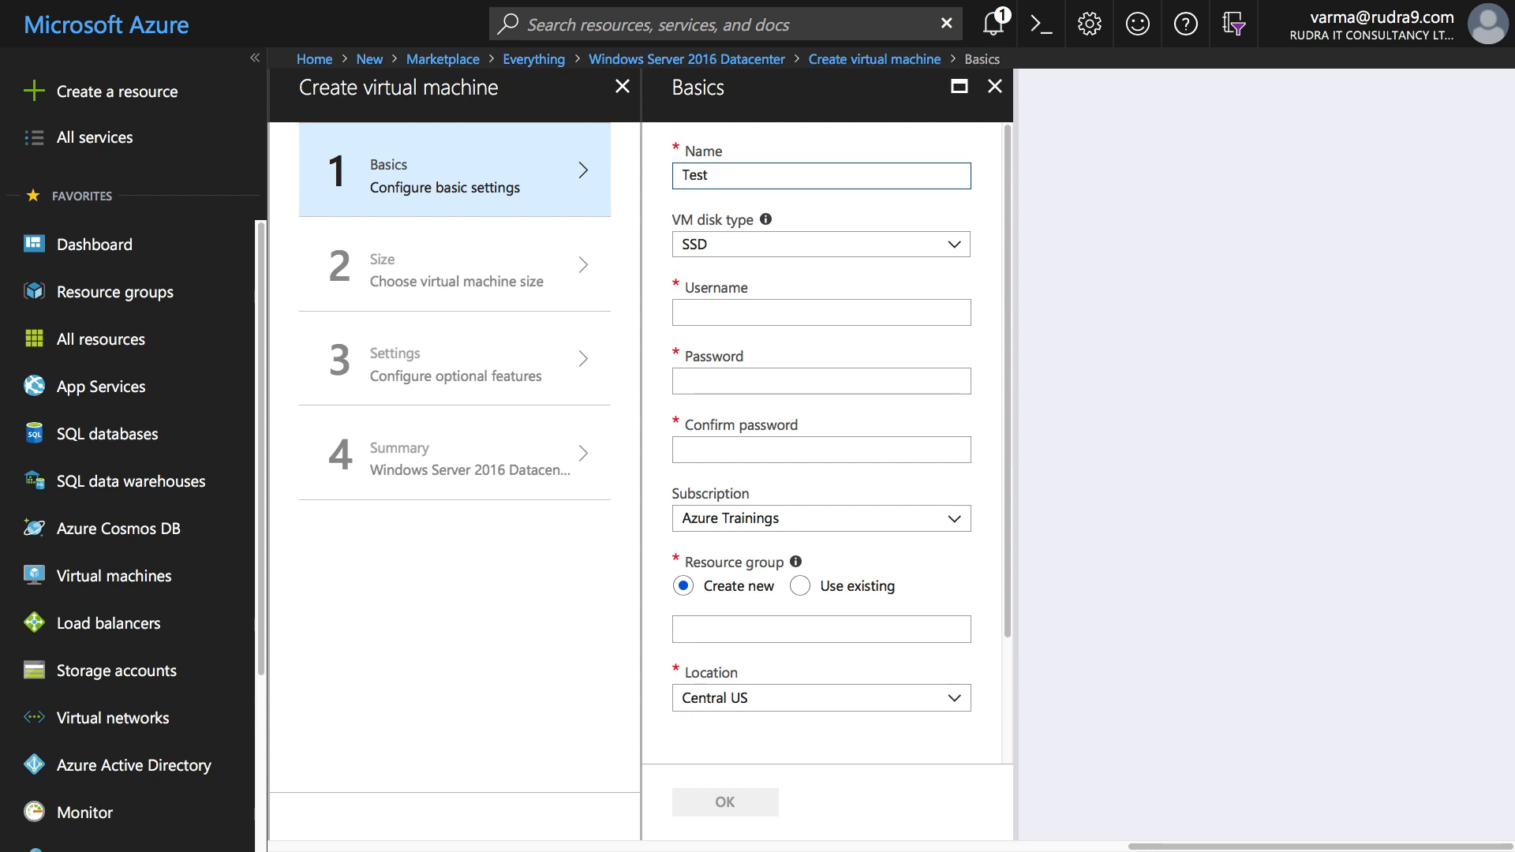
pyautogui.write(' Machine')
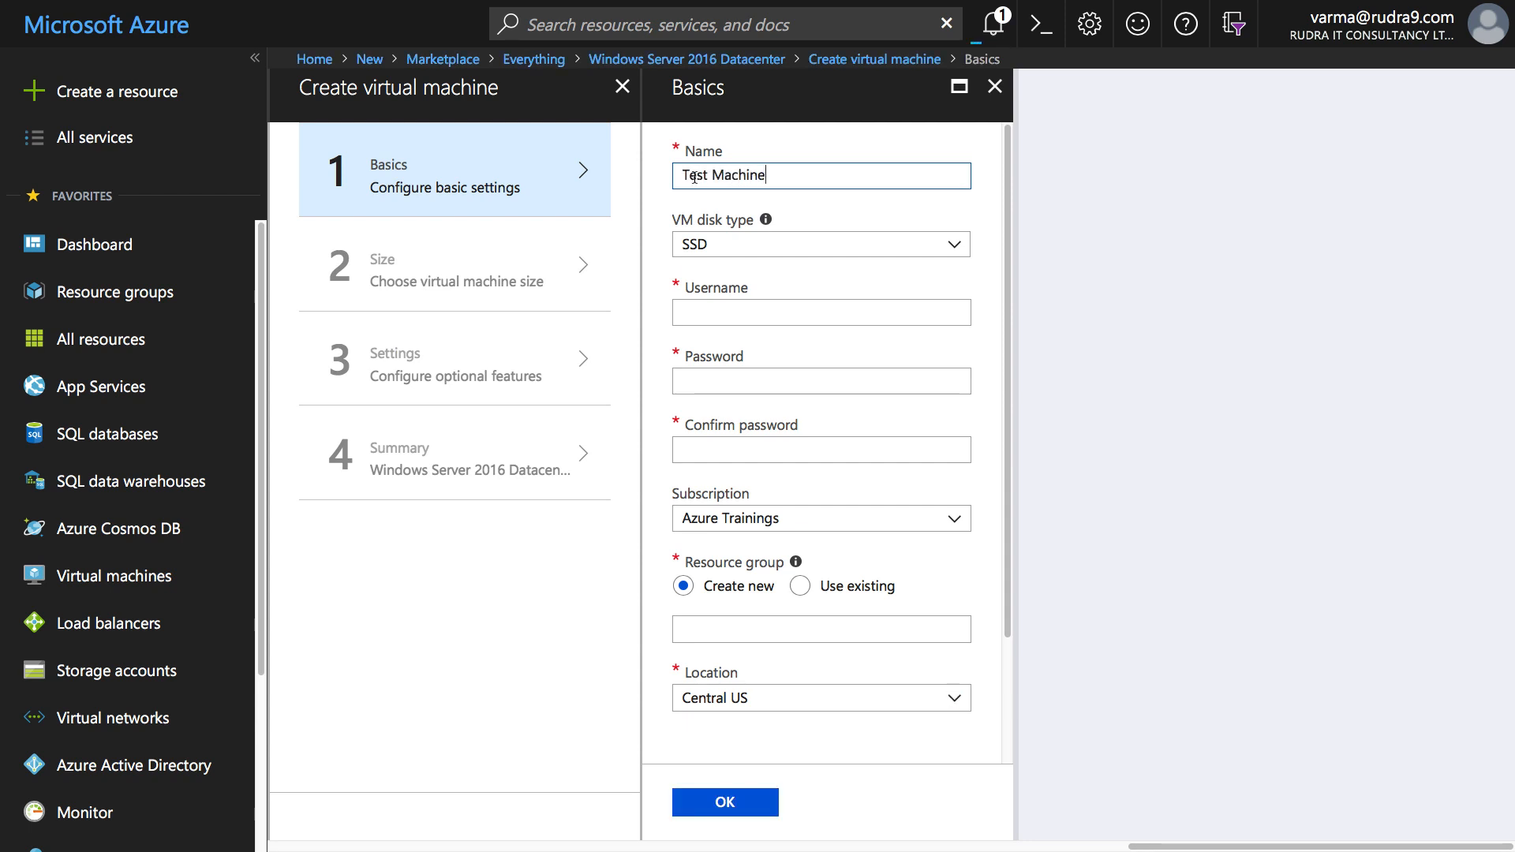
pyautogui.click(820, 210)
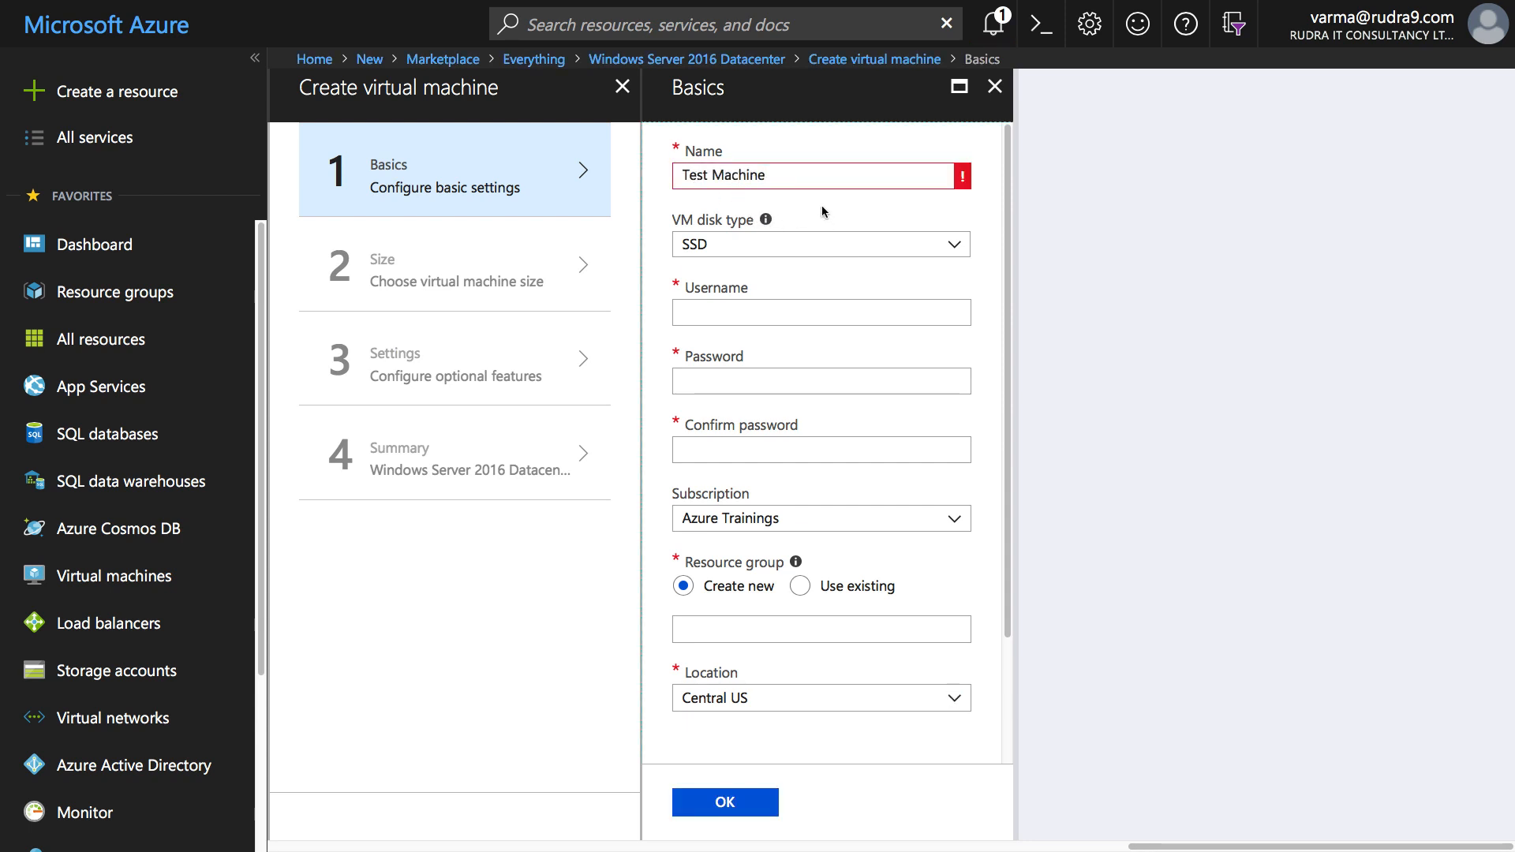
pyautogui.click(714, 174)
pyautogui.press('BackSpace')
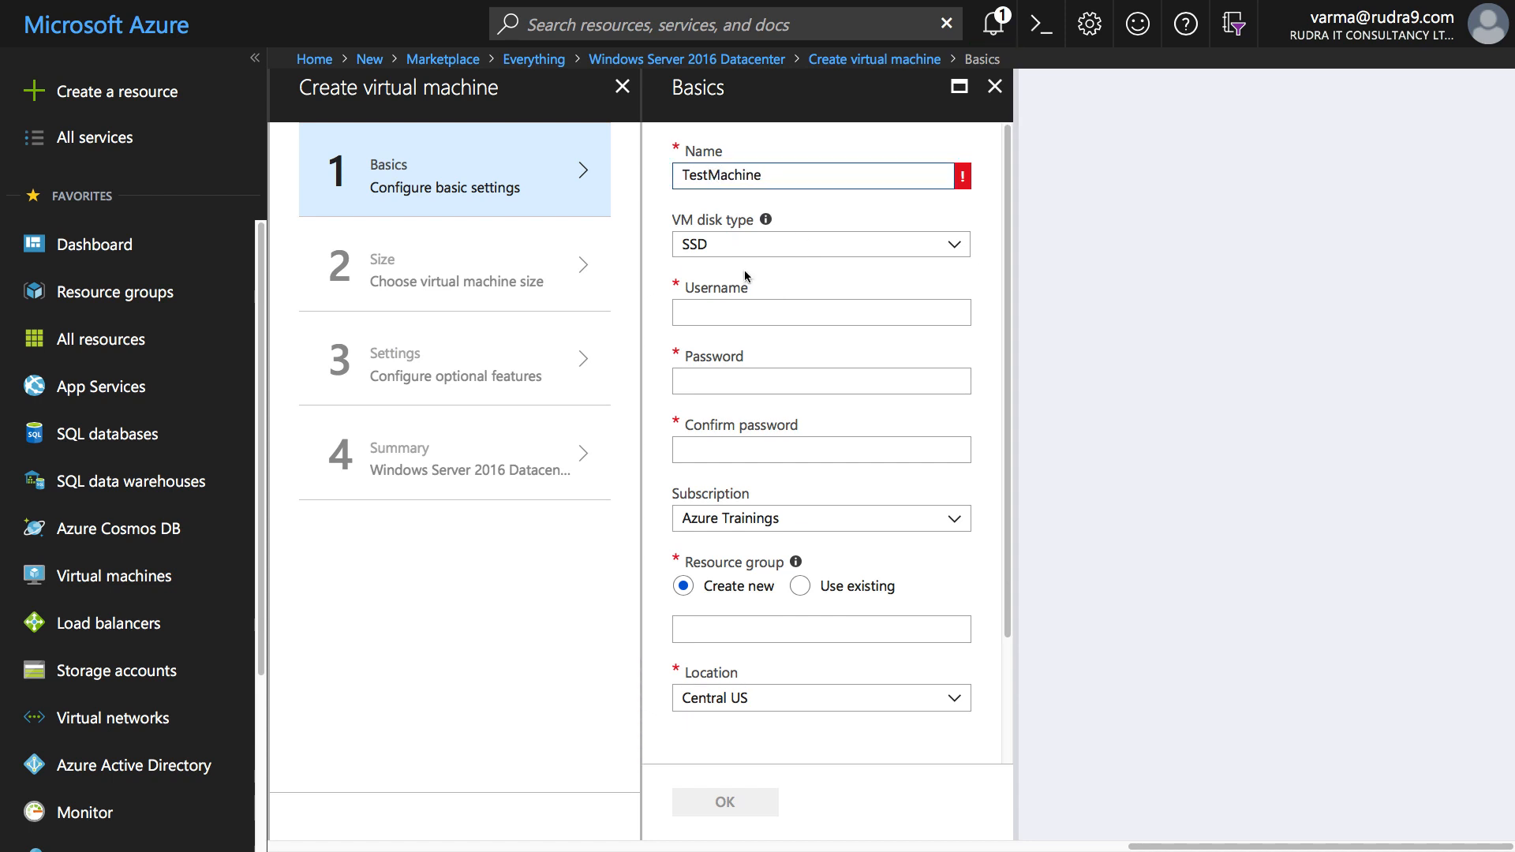
pyautogui.click(742, 306)
pyautogui.write('rudrava')
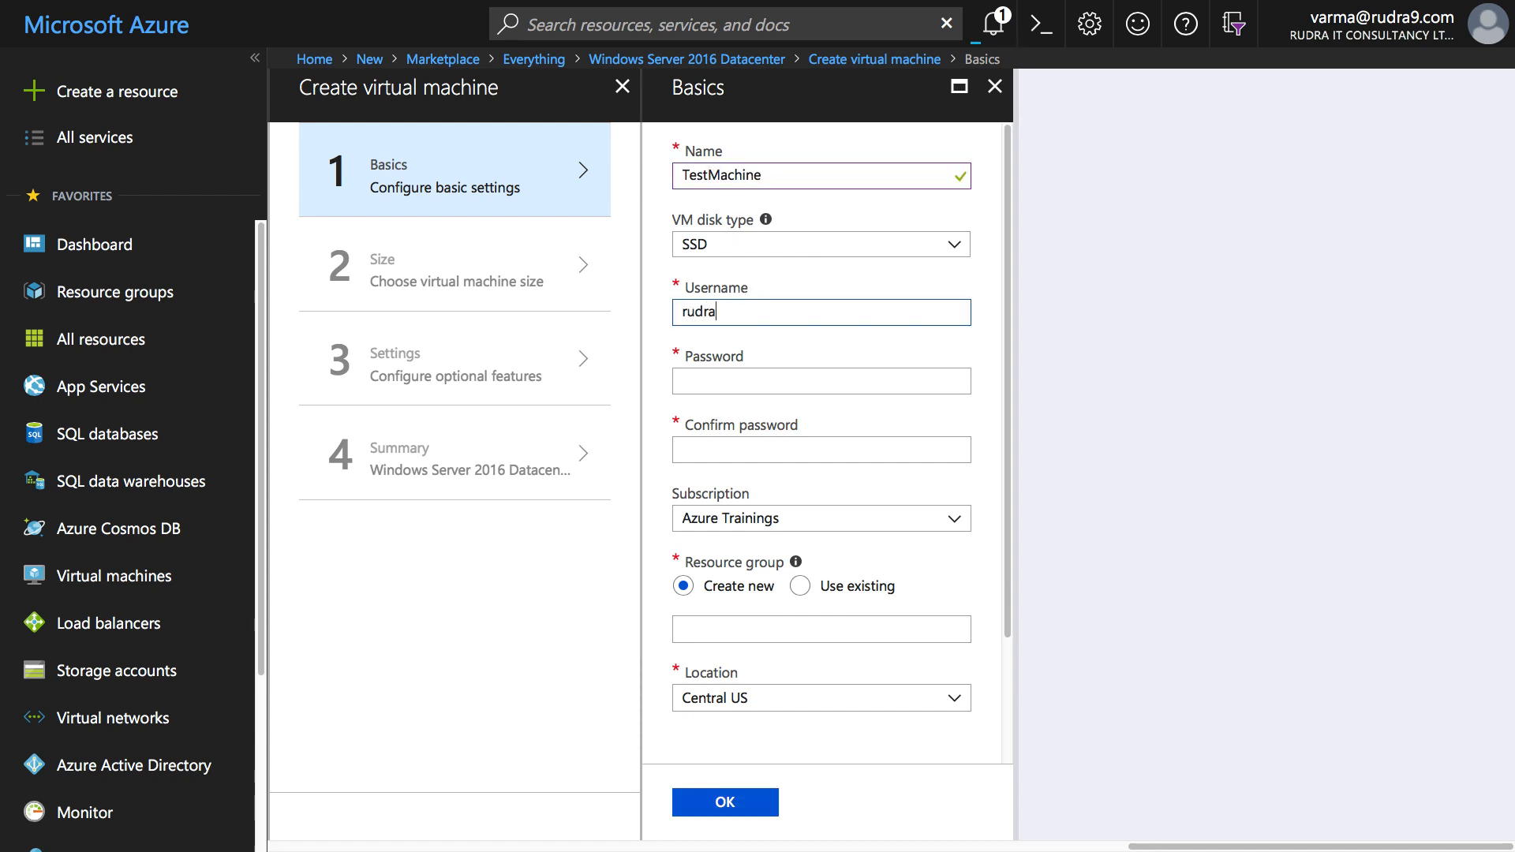
pyautogui.press('Tab')
pyautogui.write('******')
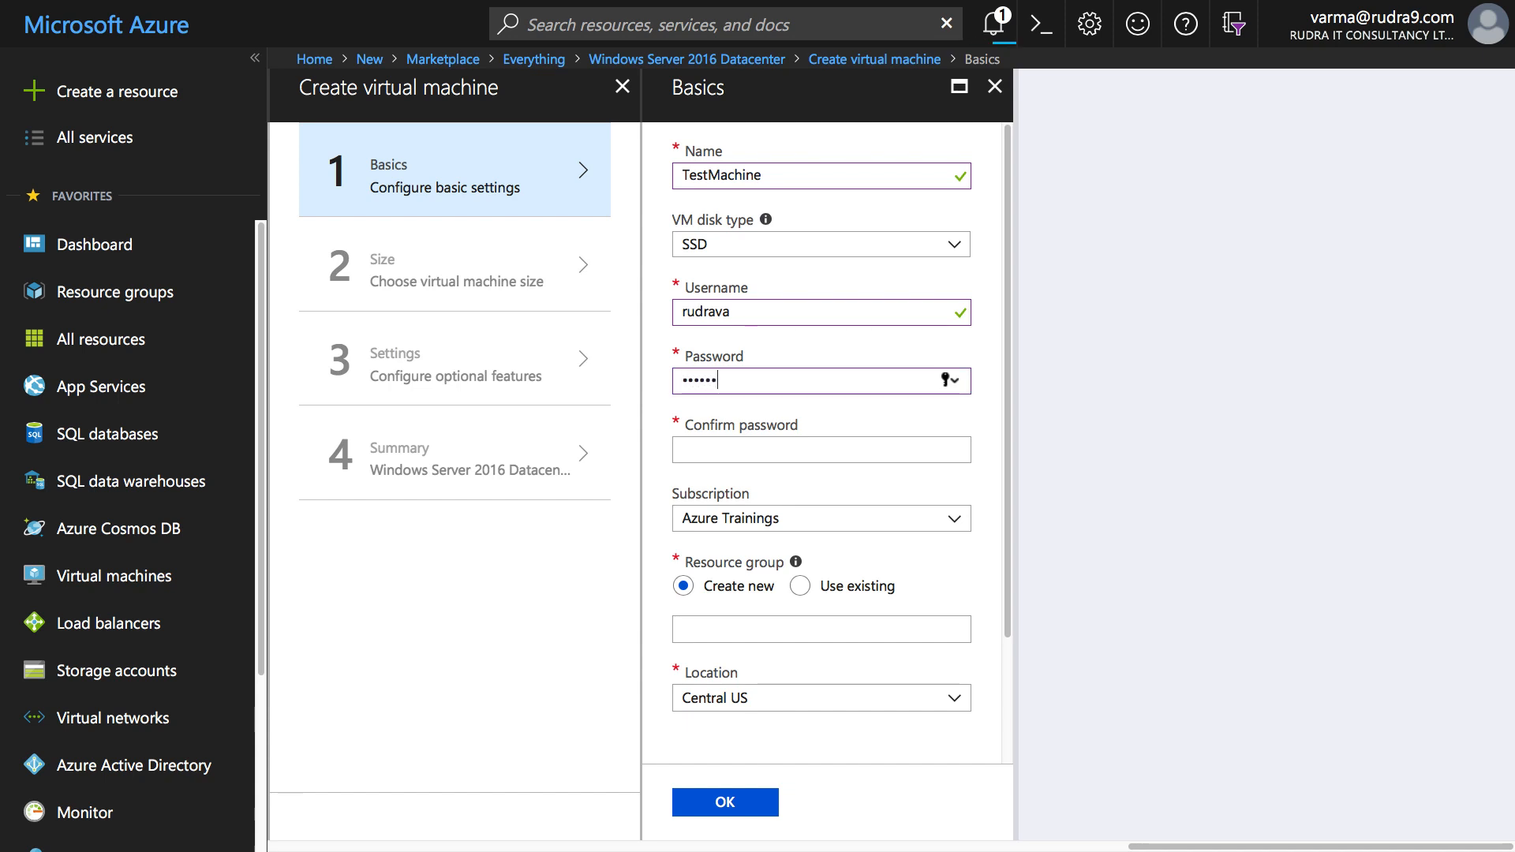
pyautogui.write('******')
pyautogui.press('Tab')
pyautogui.write('***')
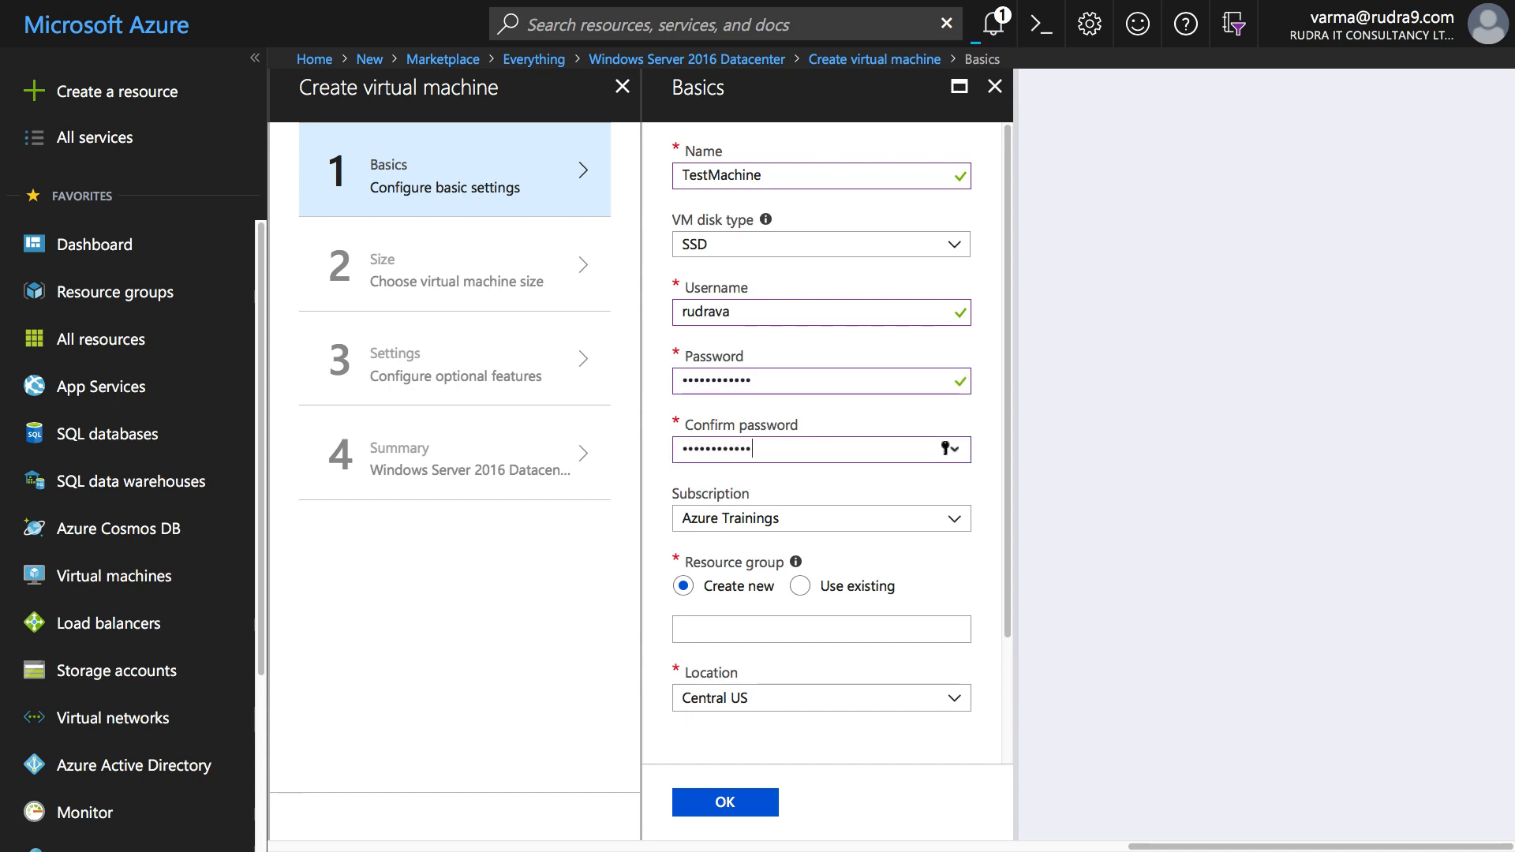
# - Place the VM in existing resource group rudra9test, location UK South, and confirm Basics
pyautogui.click(800, 587)
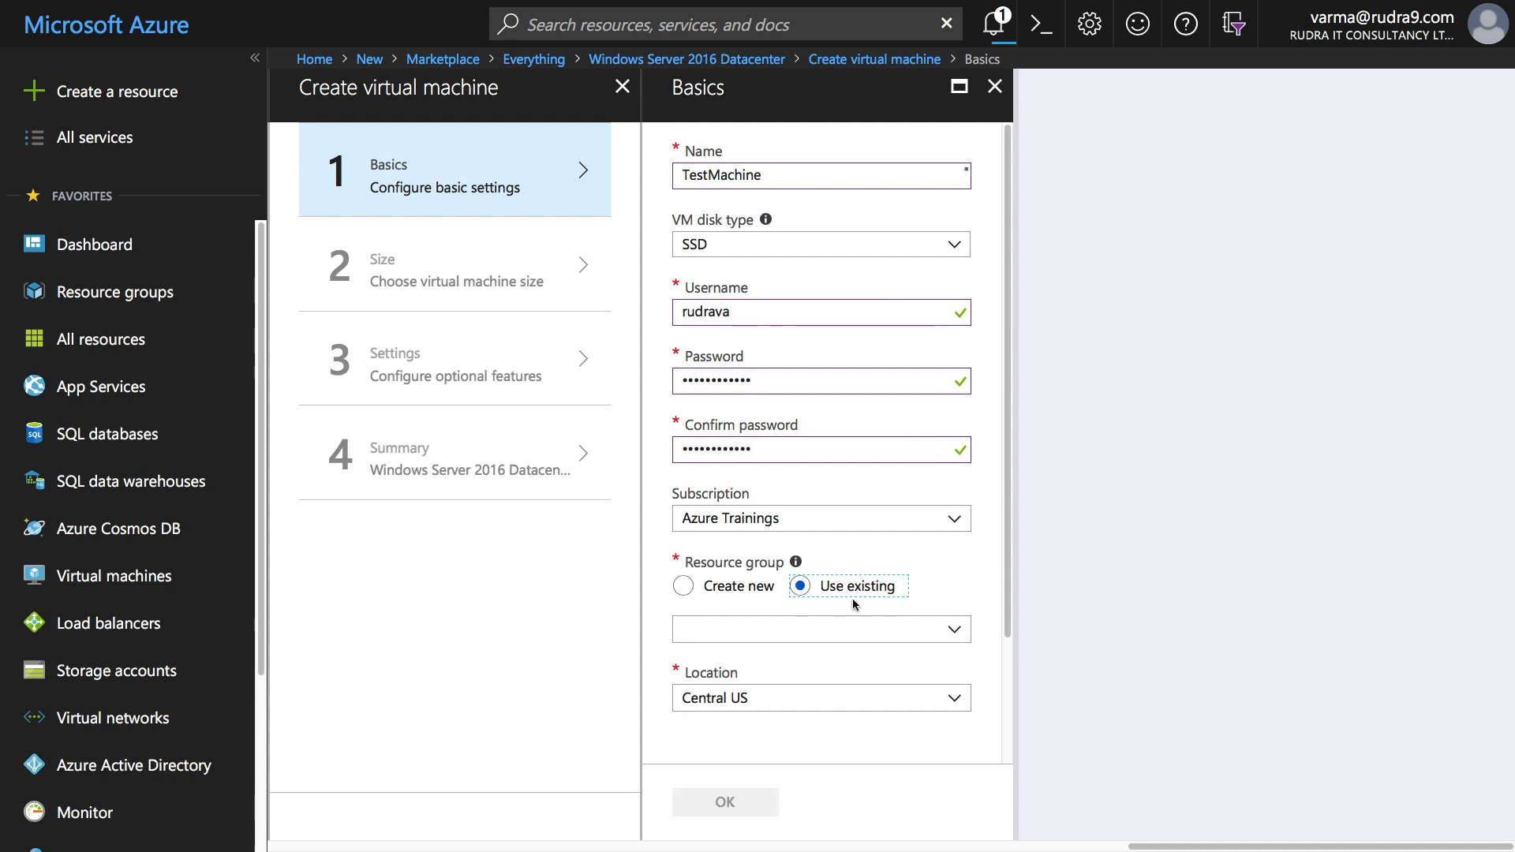
pyautogui.click(956, 633)
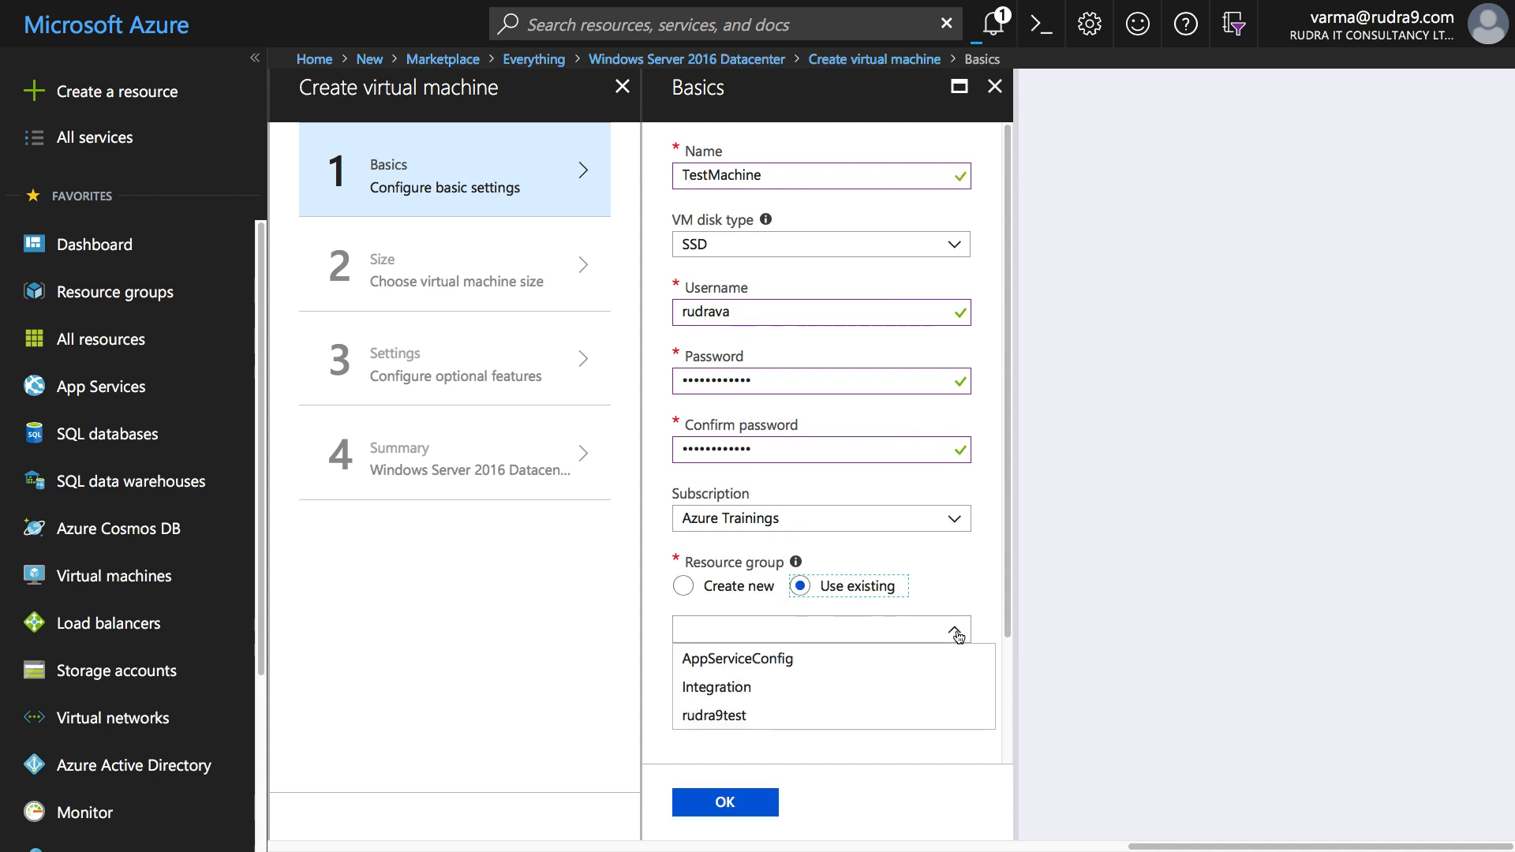
pyautogui.click(750, 715)
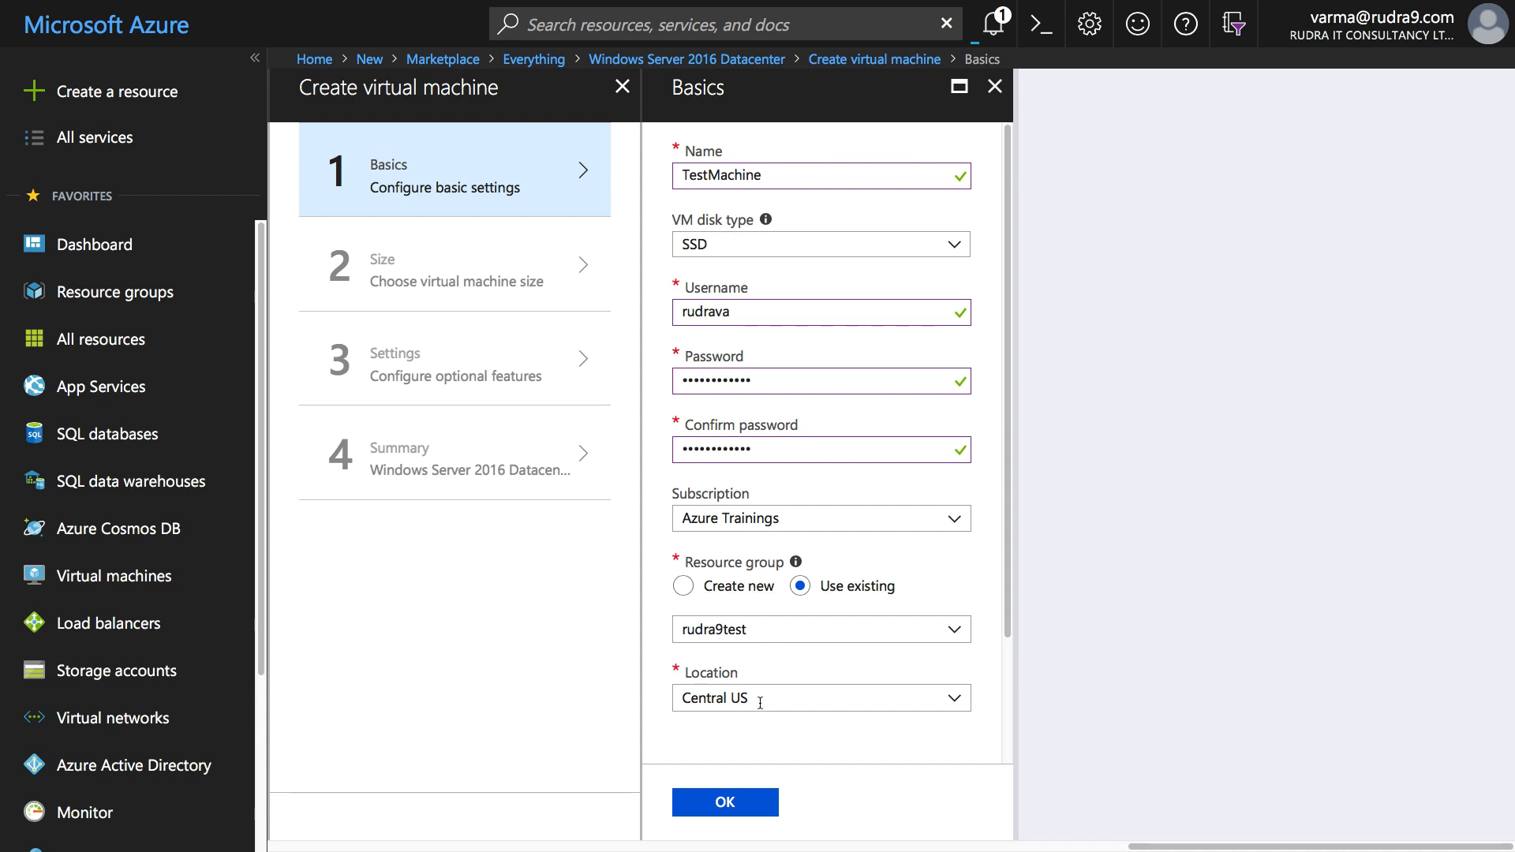
pyautogui.click(760, 699)
pyautogui.click(739, 644)
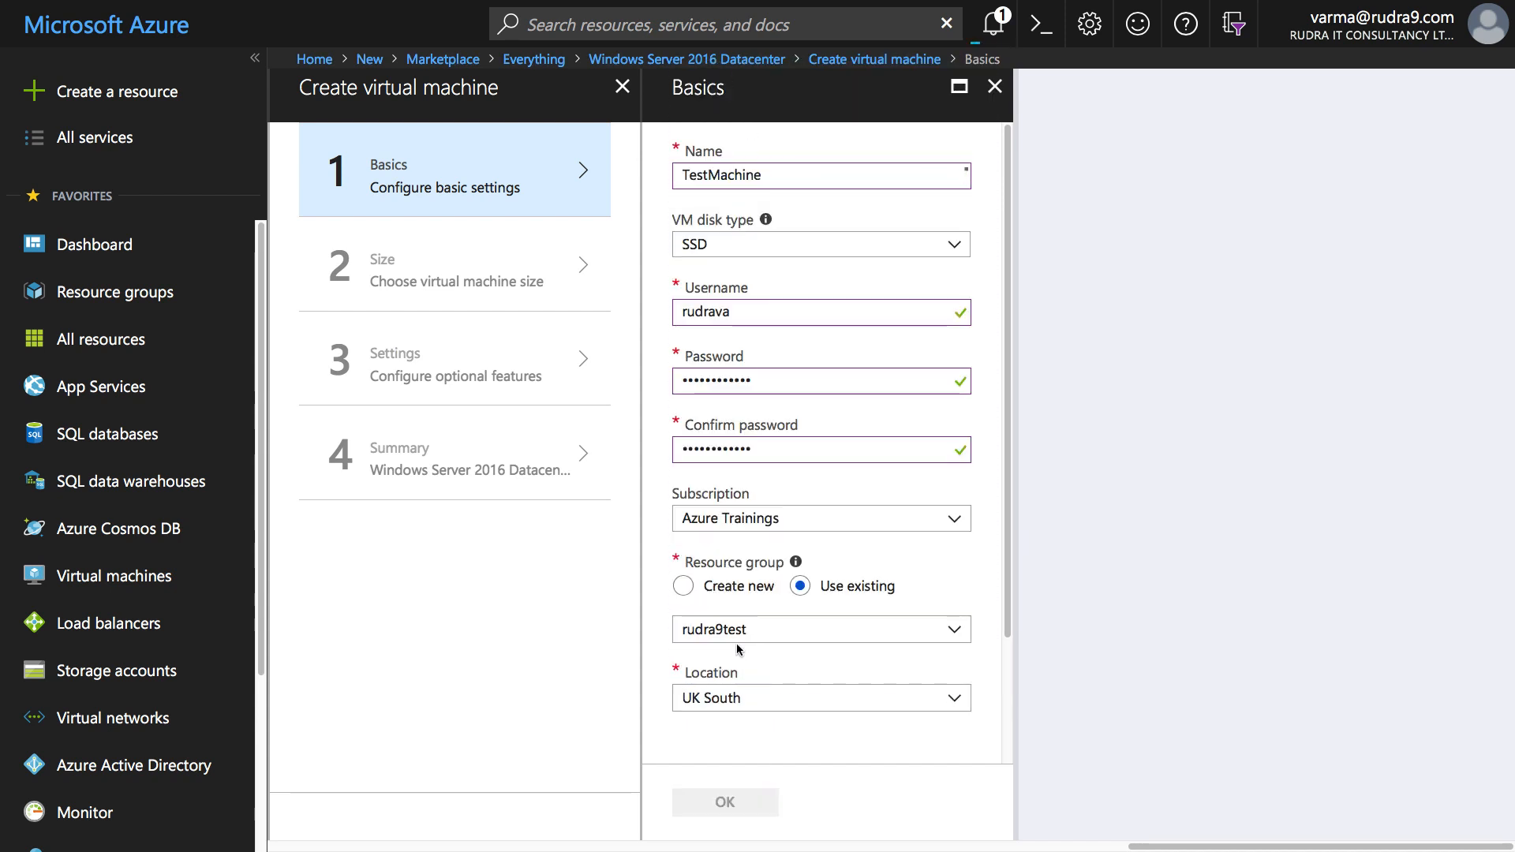
pyautogui.click(745, 803)
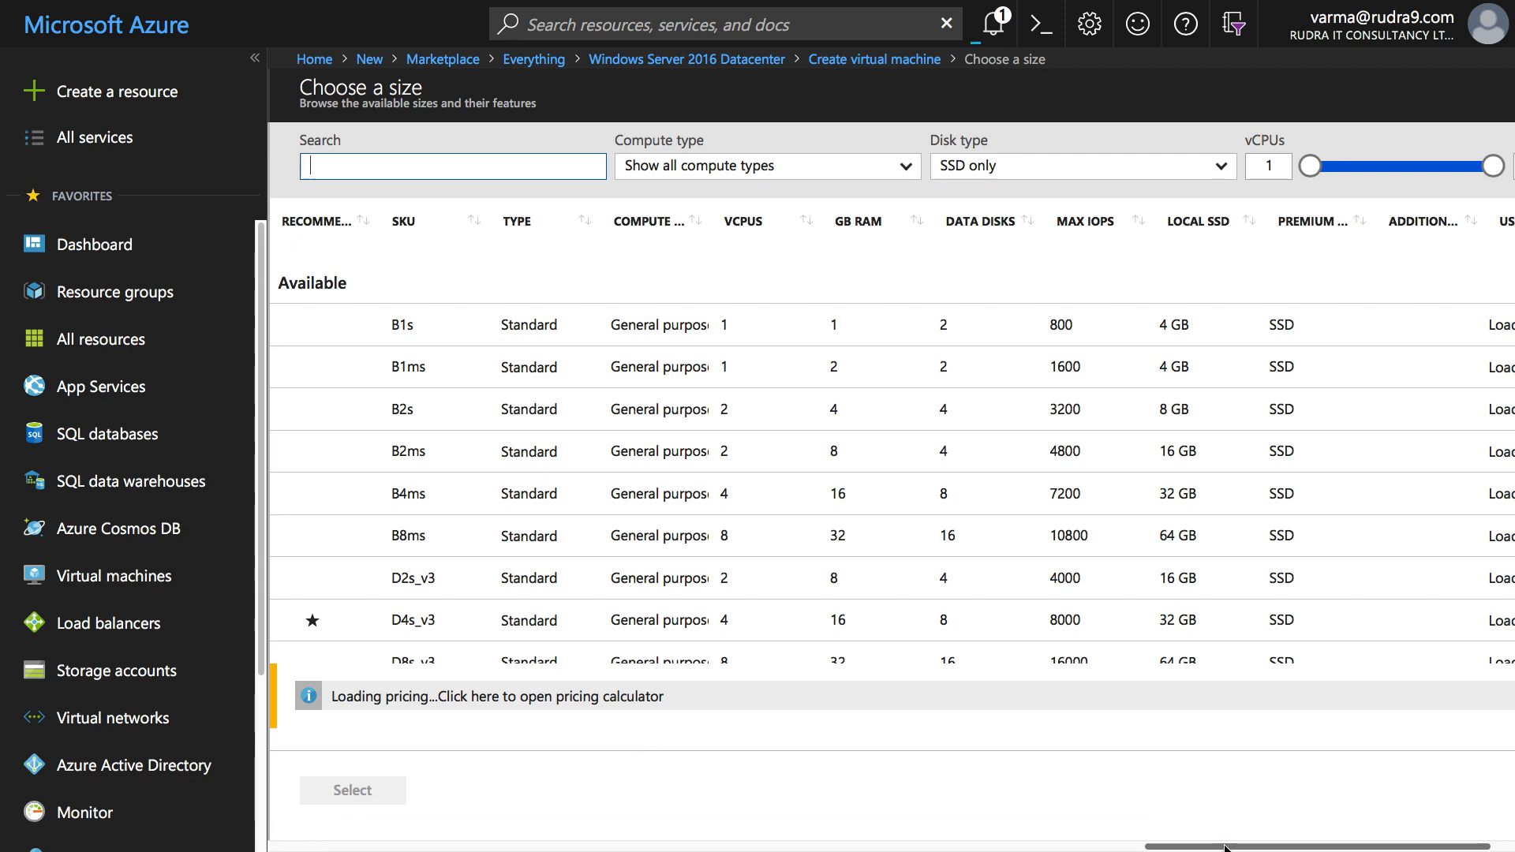
# - Choose the F1s size for TestMachine
pyautogui.moveTo(1226, 848); pyautogui.dragTo(1248, 848)
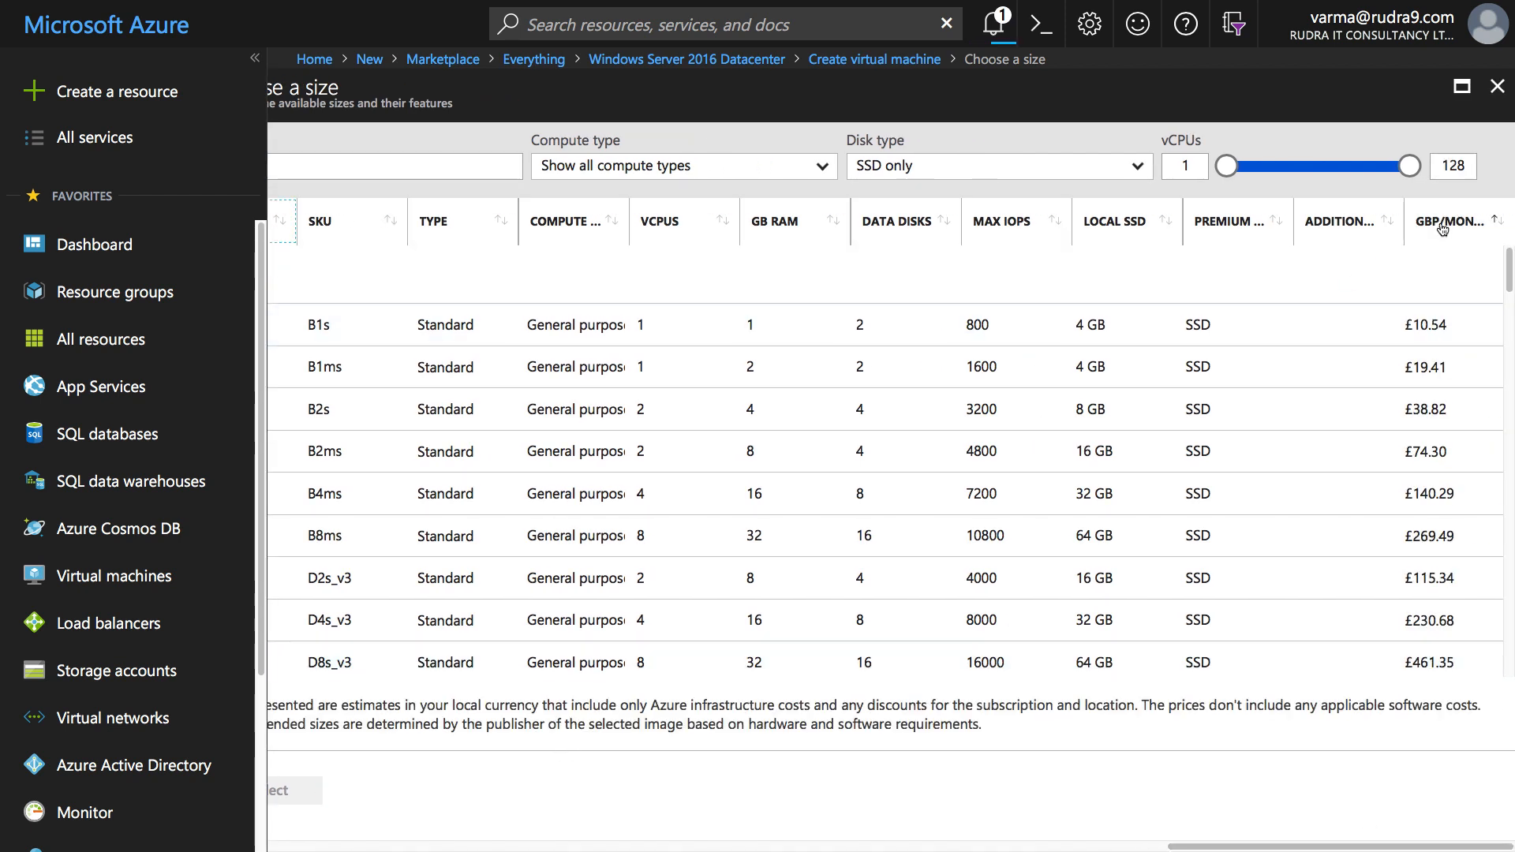
pyautogui.click(1433, 458)
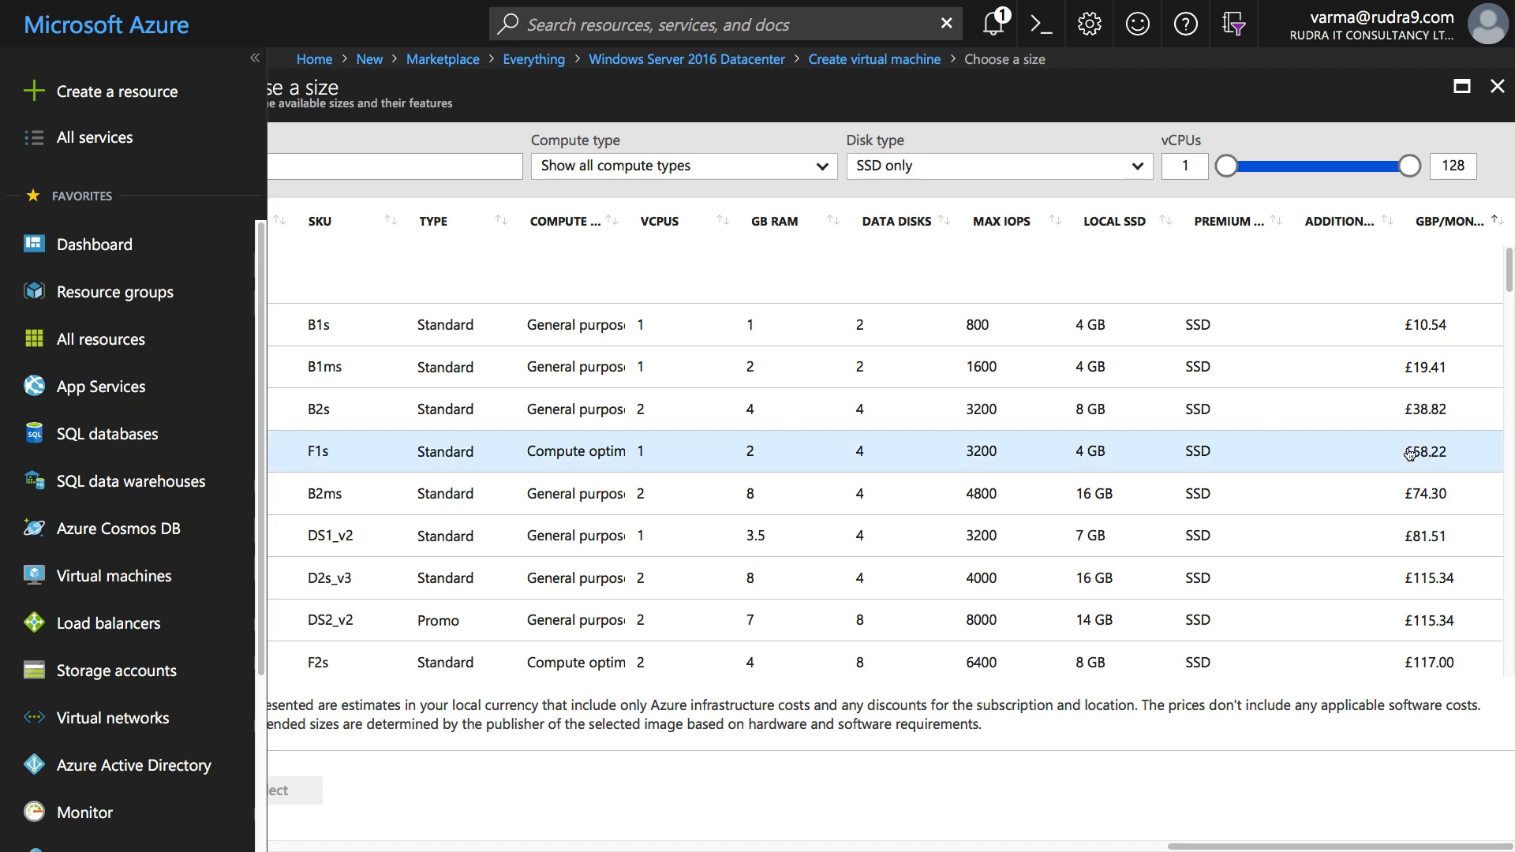
pyautogui.click(300, 790)
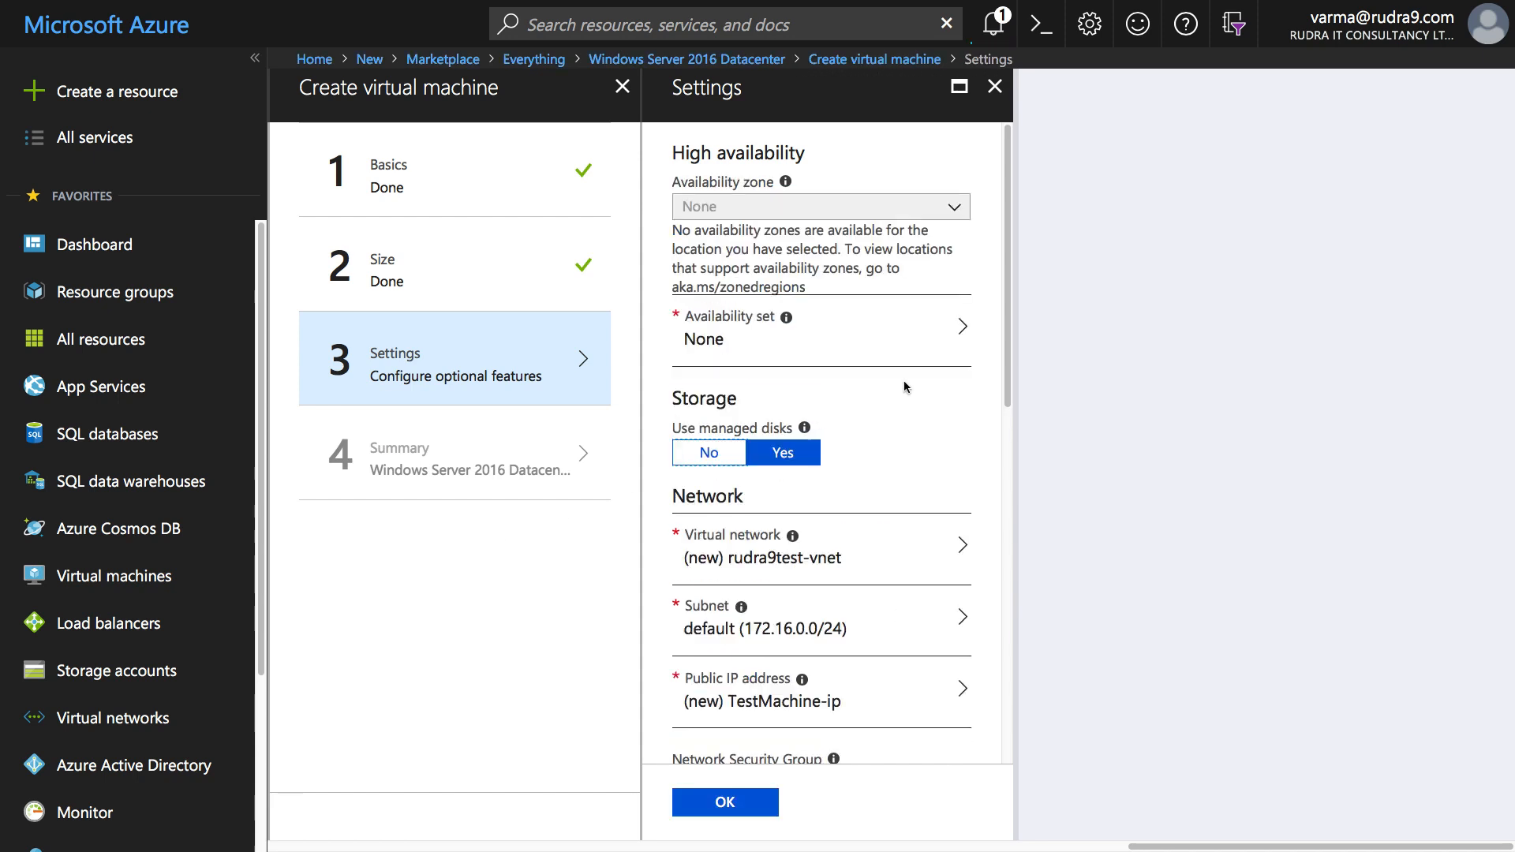
# - Abandon the VM setup, discarding unsaved settings, and go to the Resource groups list
pyautogui.moveTo(1007, 361); pyautogui.dragTo(1007, 433)
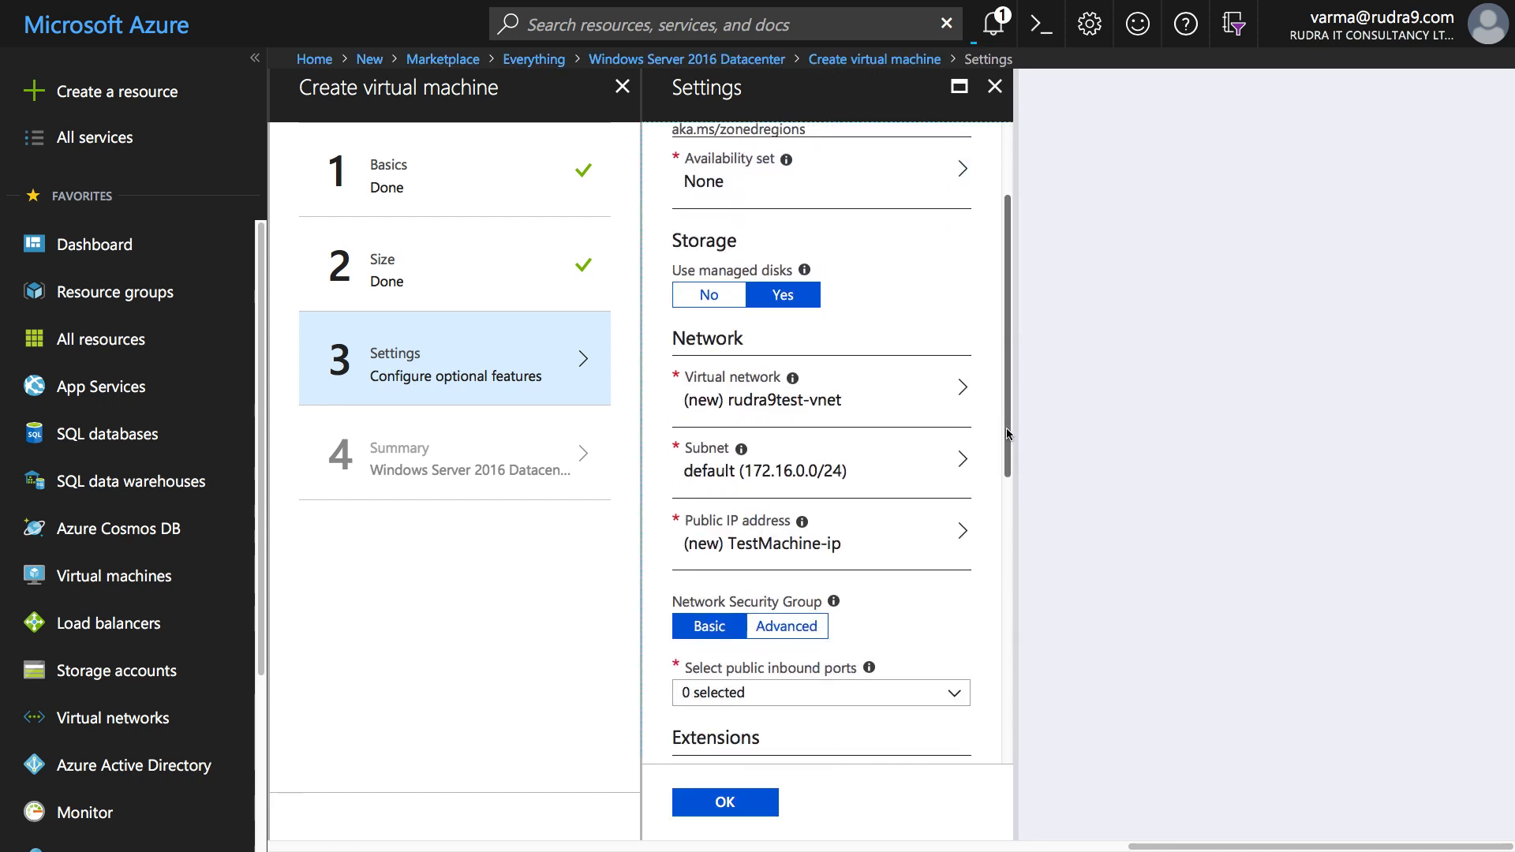
pyautogui.click(858, 389)
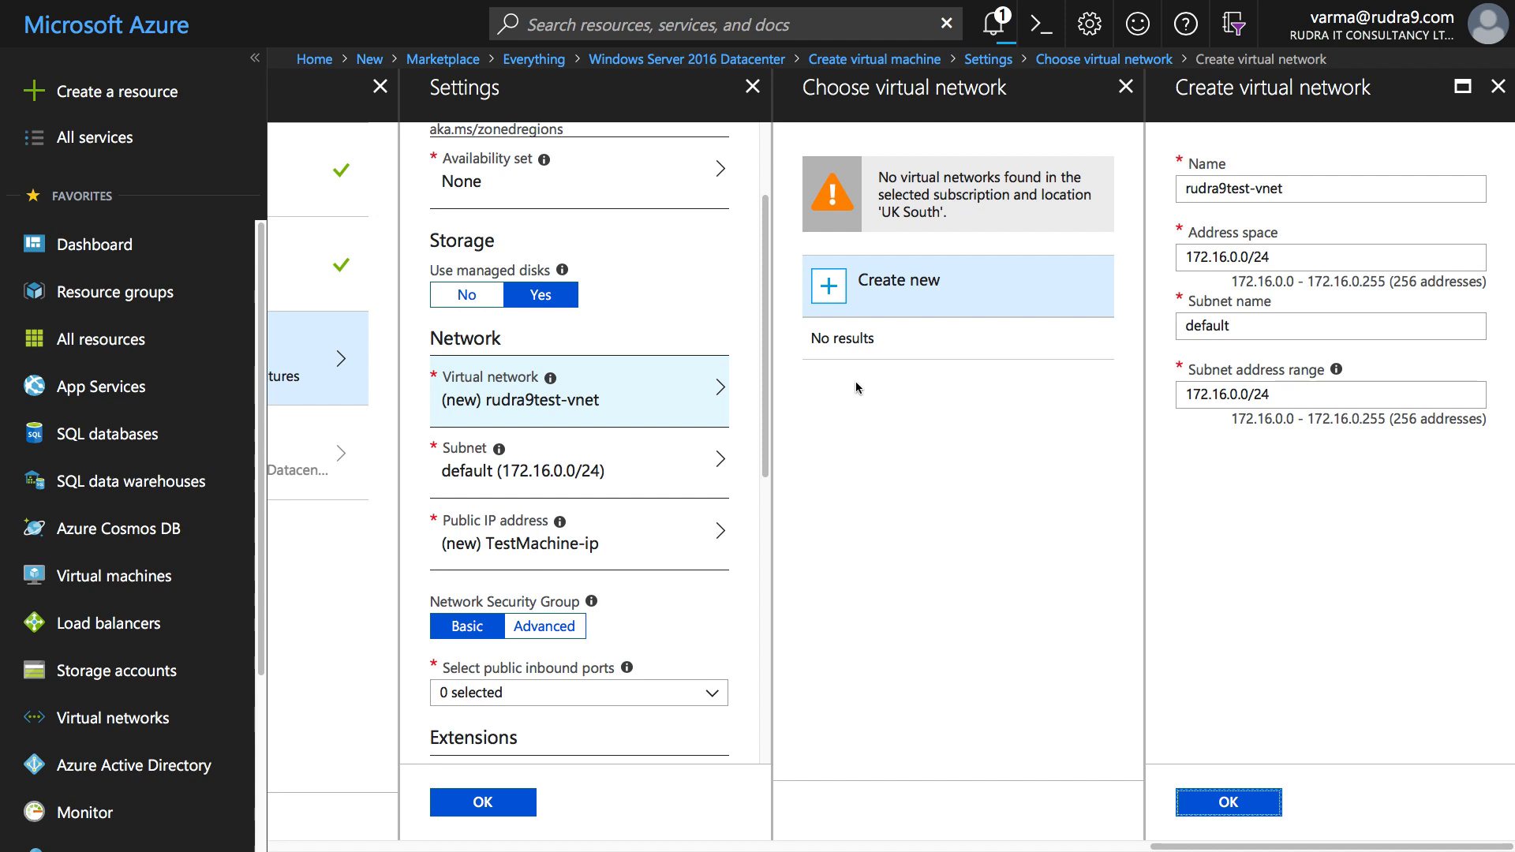
pyautogui.click(1498, 87)
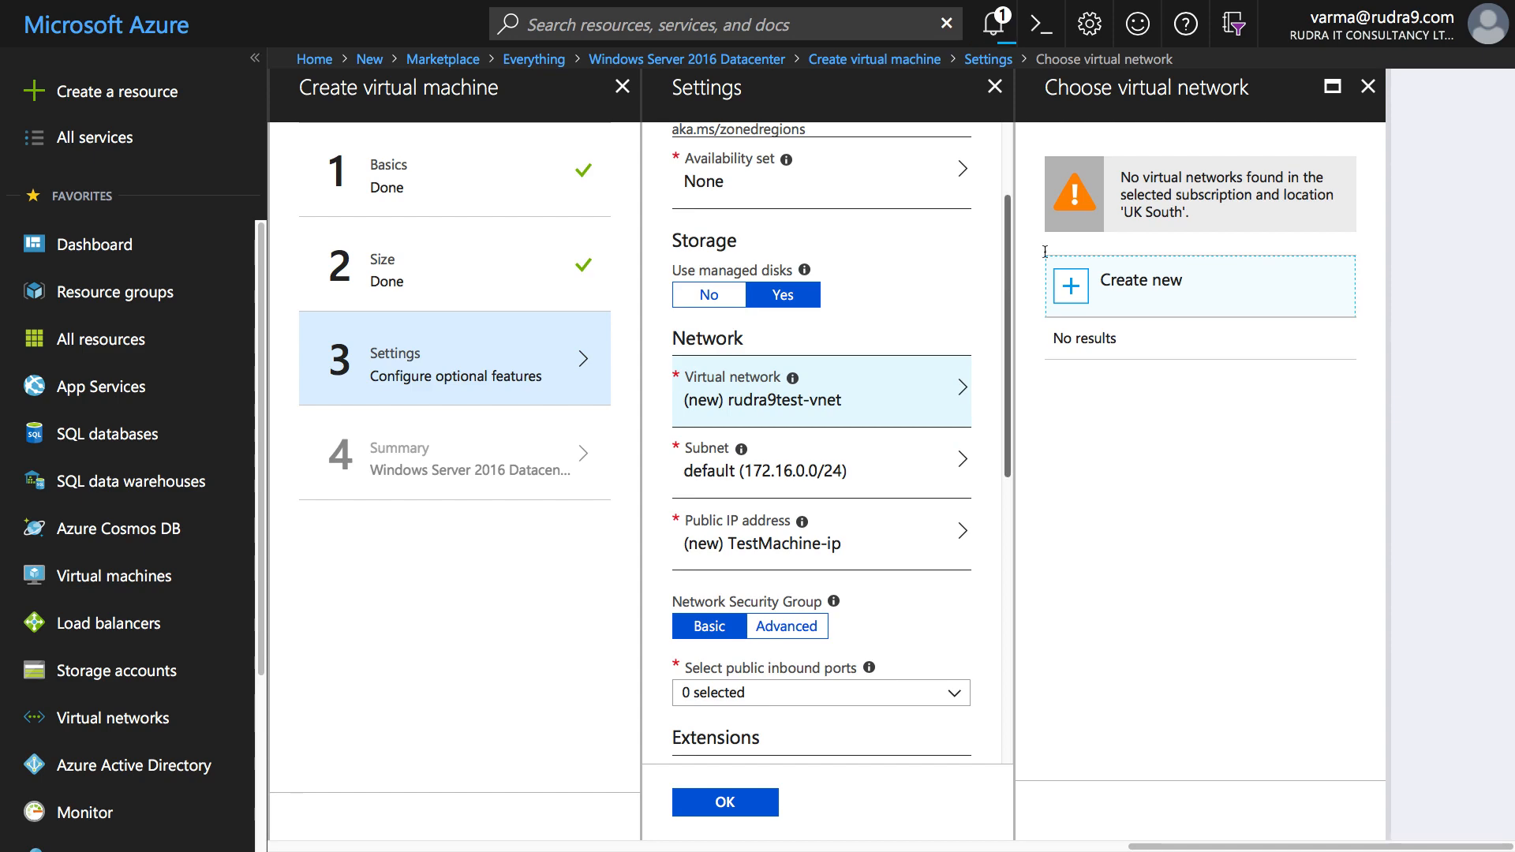
pyautogui.click(1371, 91)
pyautogui.click(1372, 99)
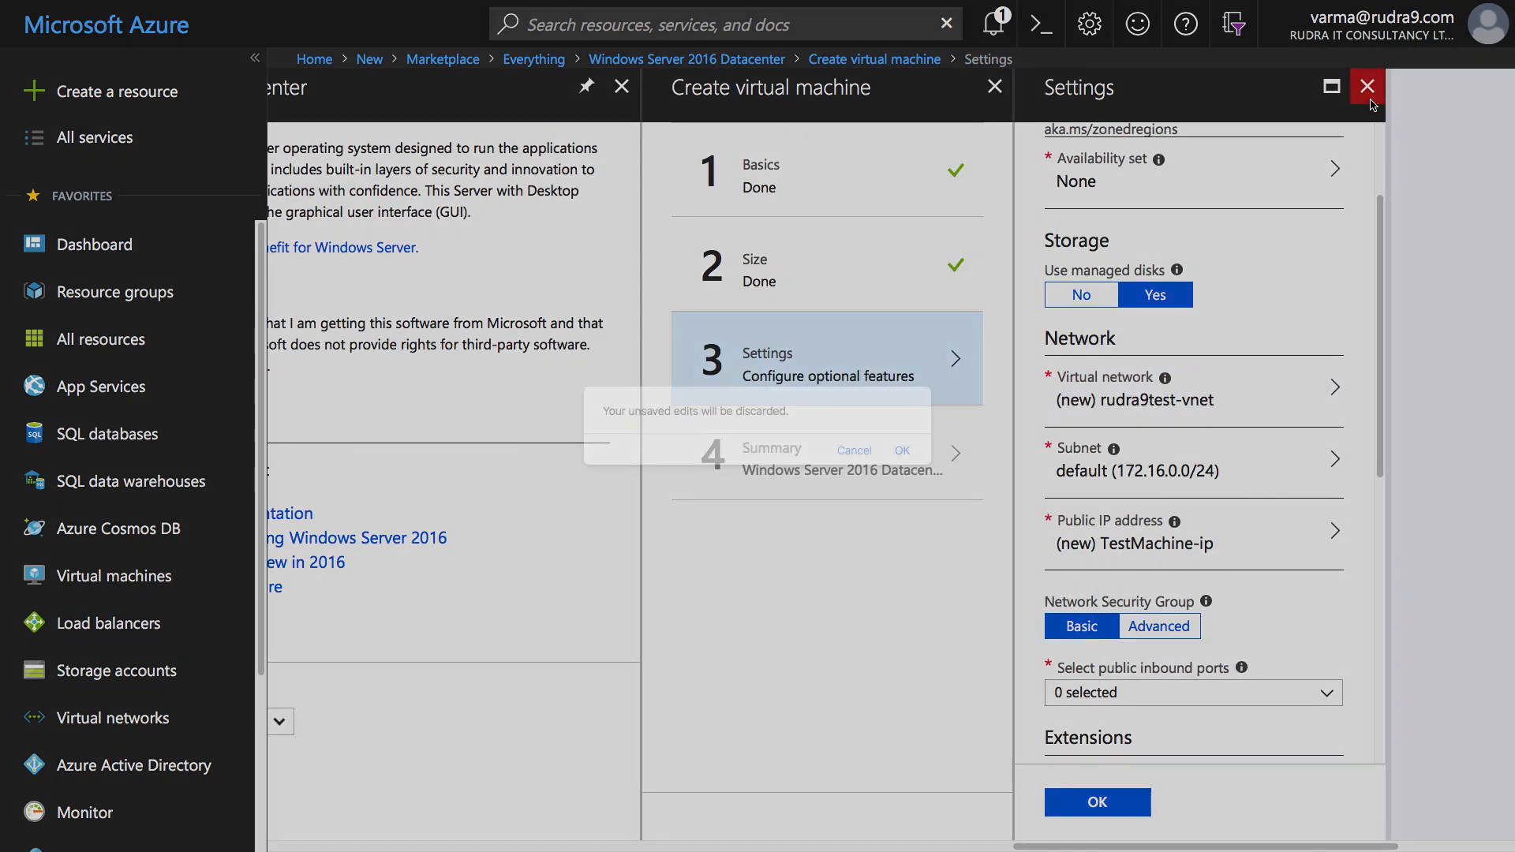
pyautogui.click(900, 450)
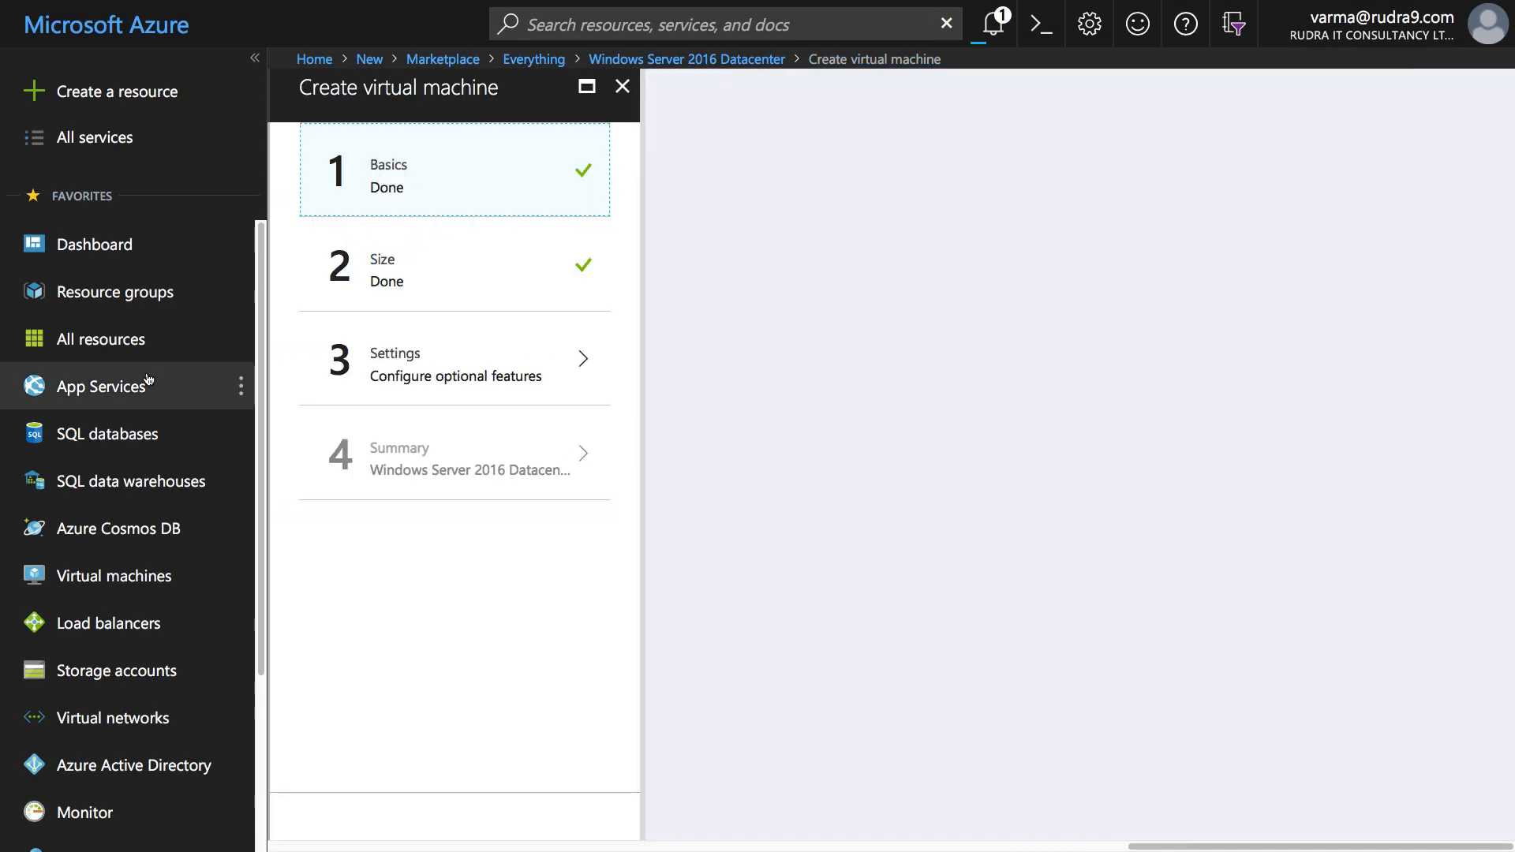
pyautogui.click(125, 295)
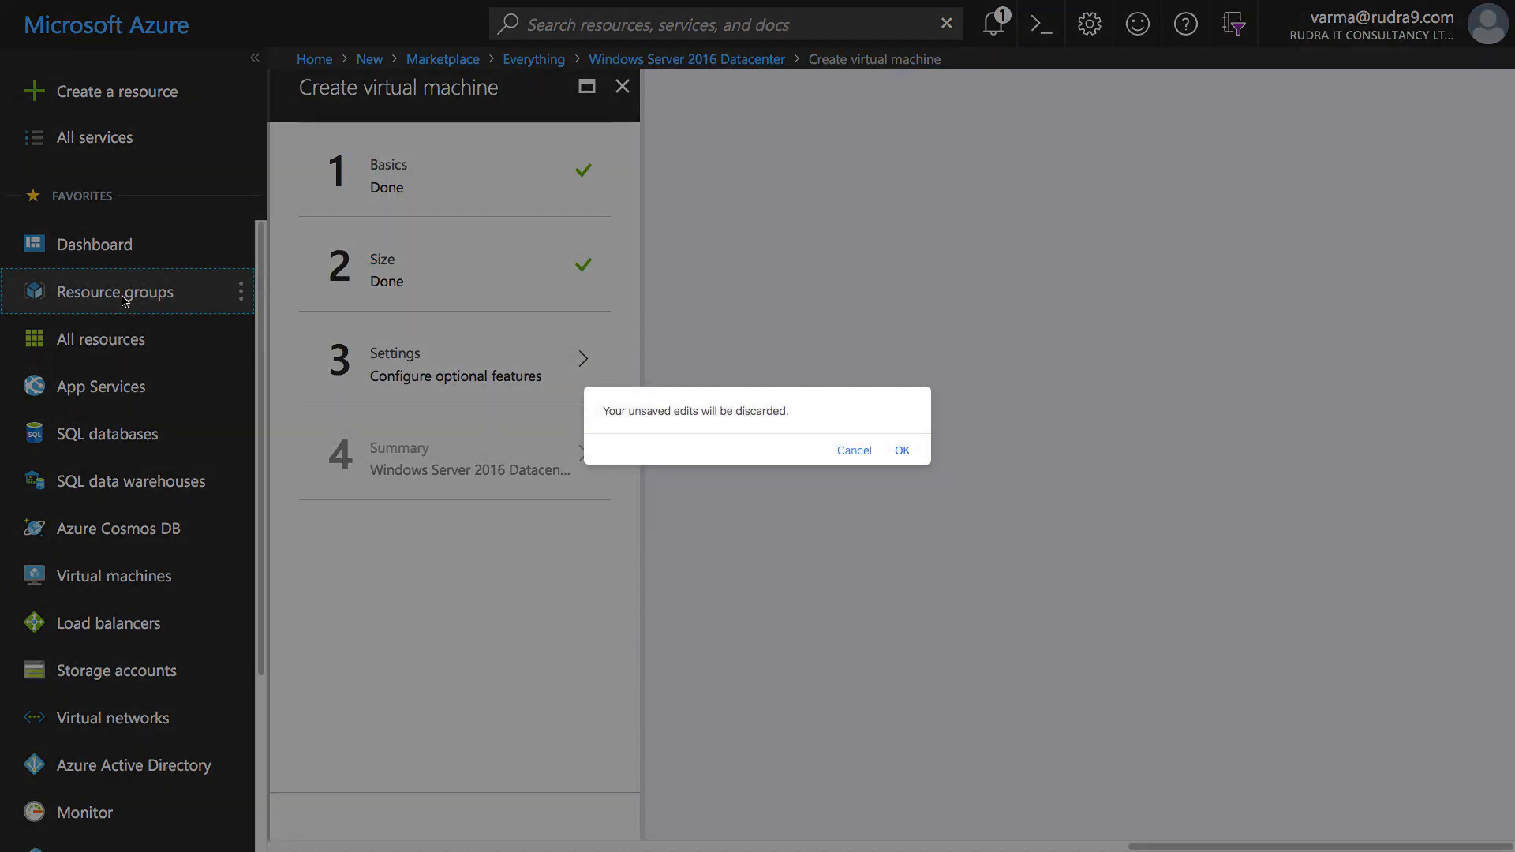
pyautogui.click(900, 450)
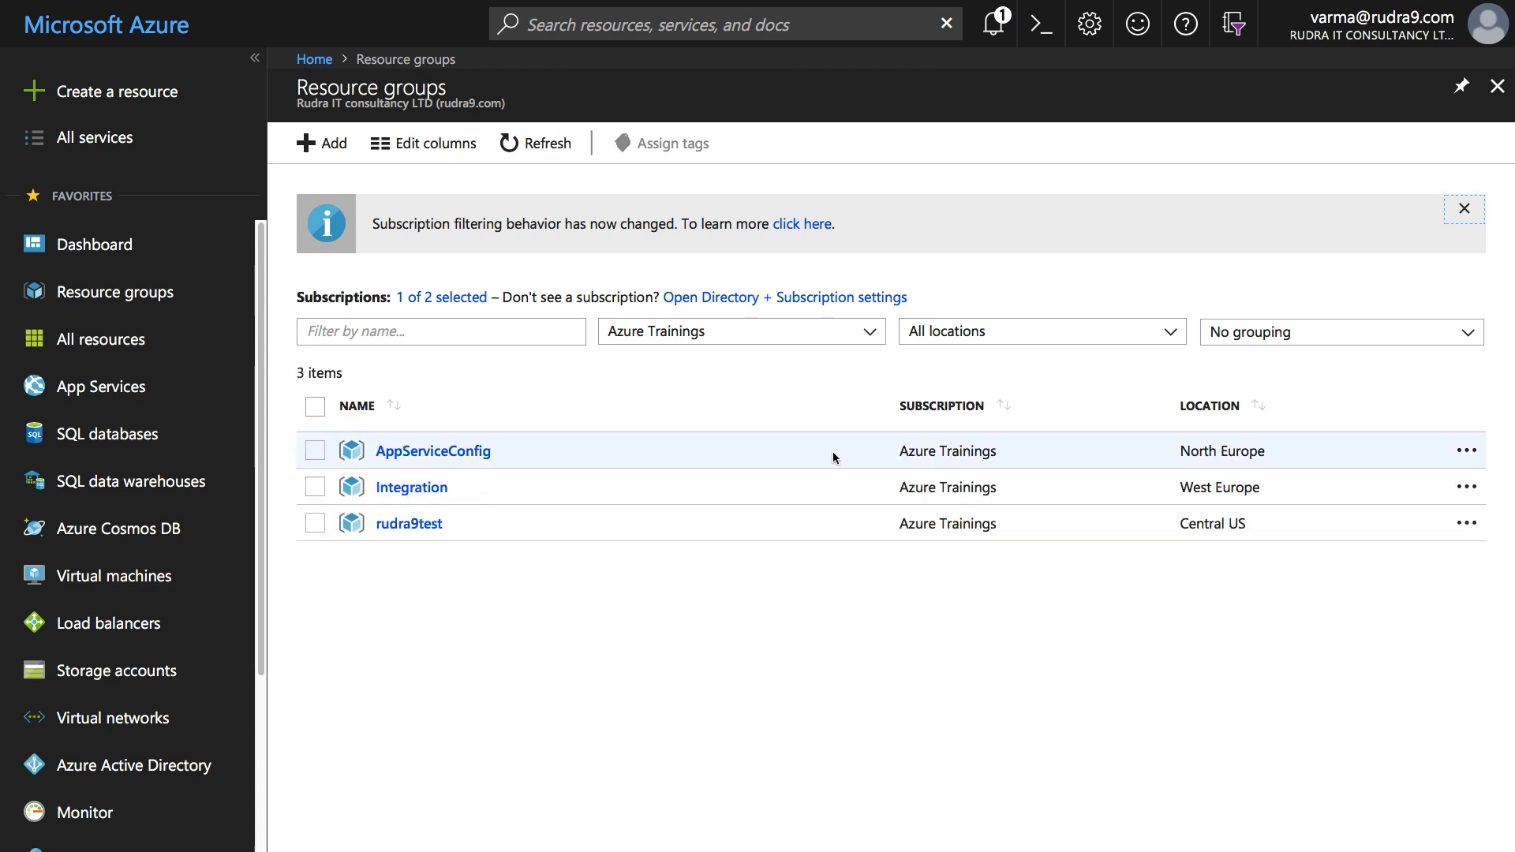
# - From the rudra9test resource group, start a new Windows Server 2016 Datacenter VM via a 'windows server' search
pyautogui.click(418, 524)
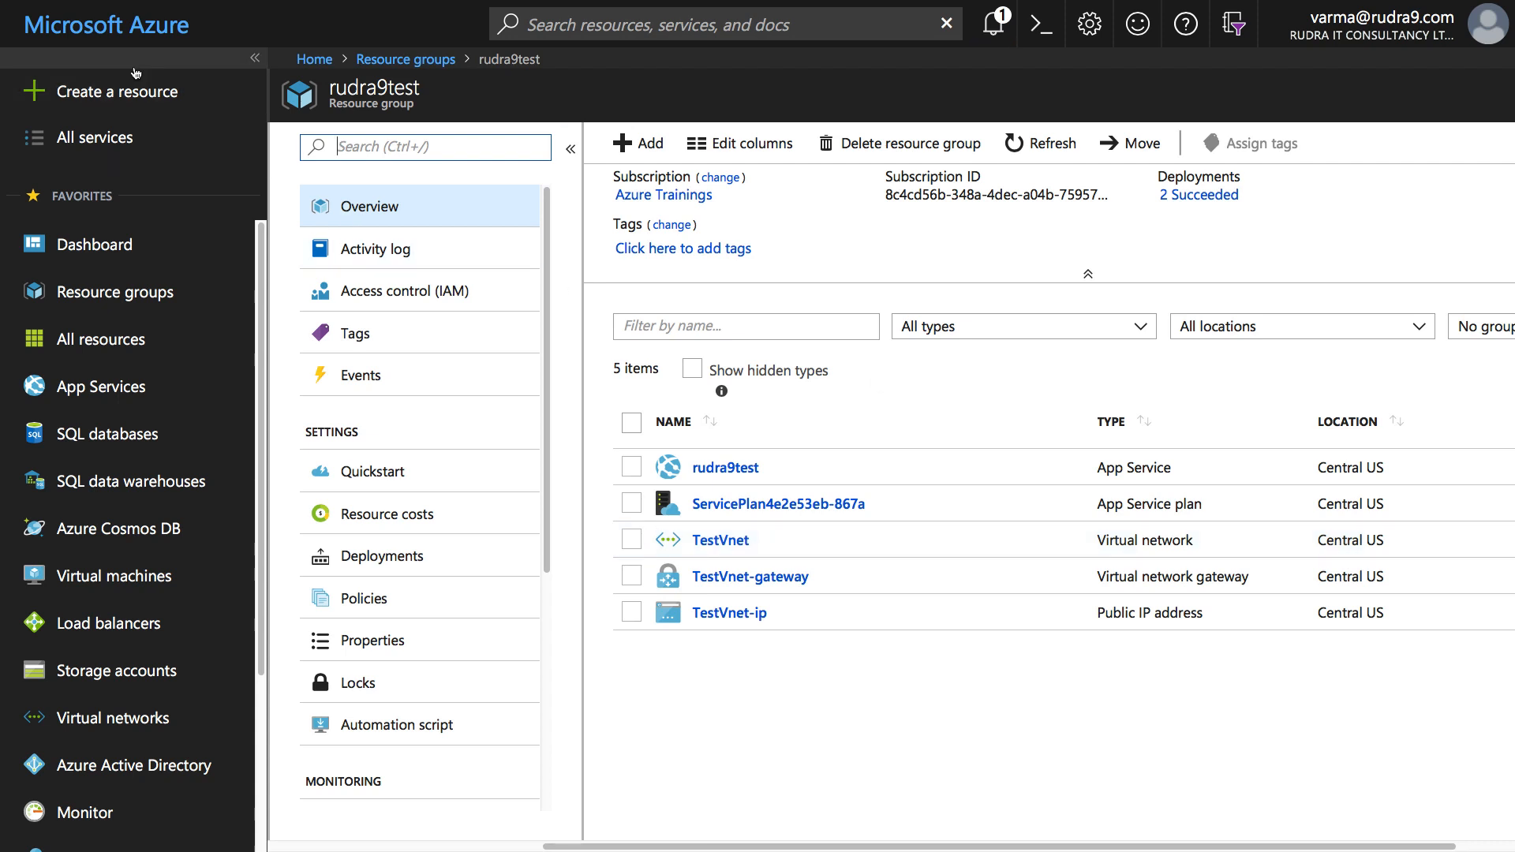
pyautogui.click(121, 96)
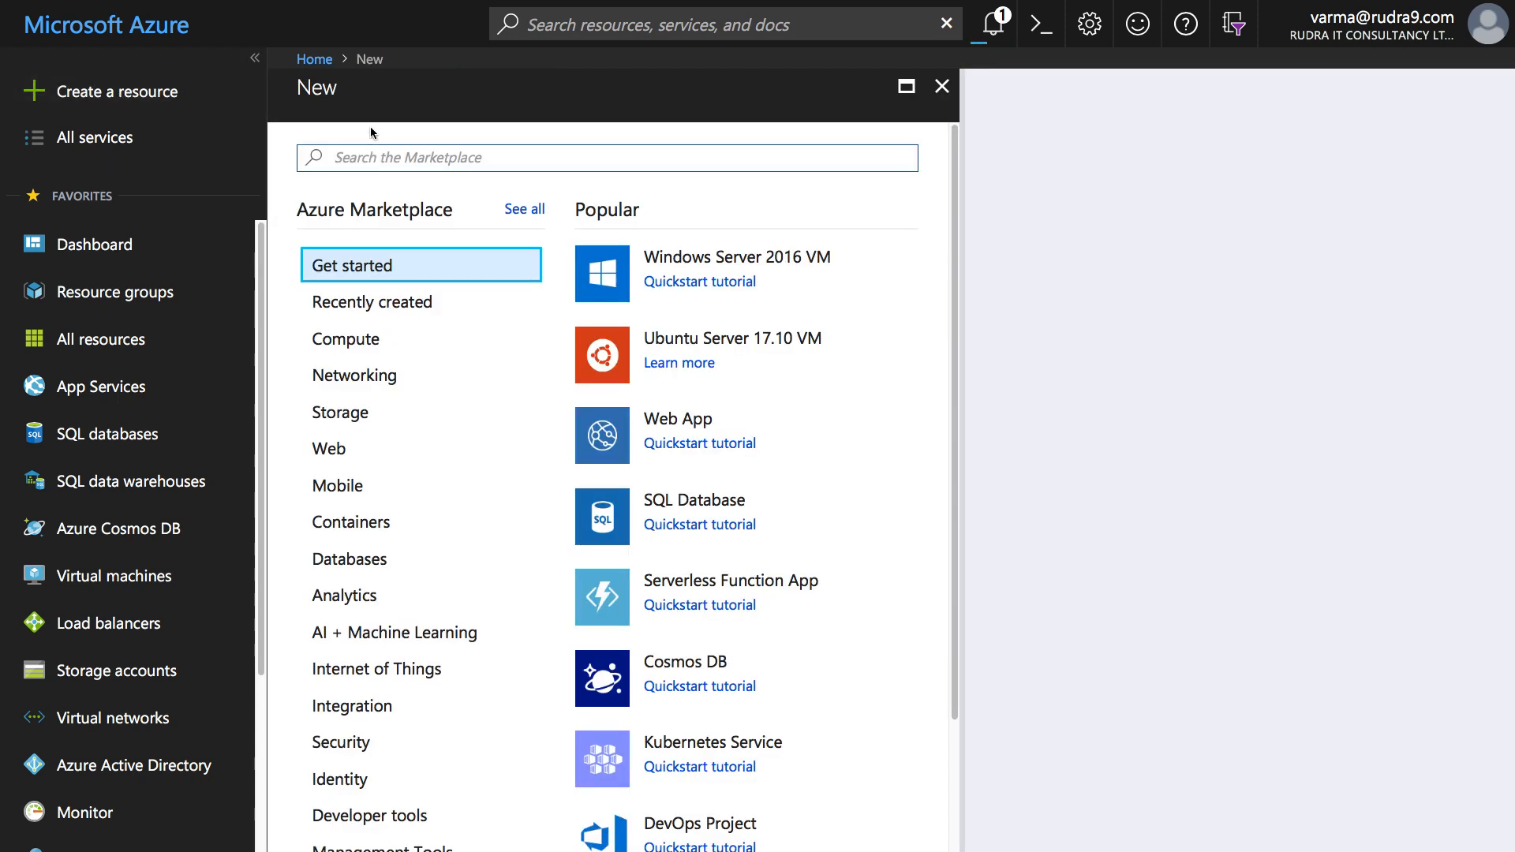
pyautogui.write('windows ')
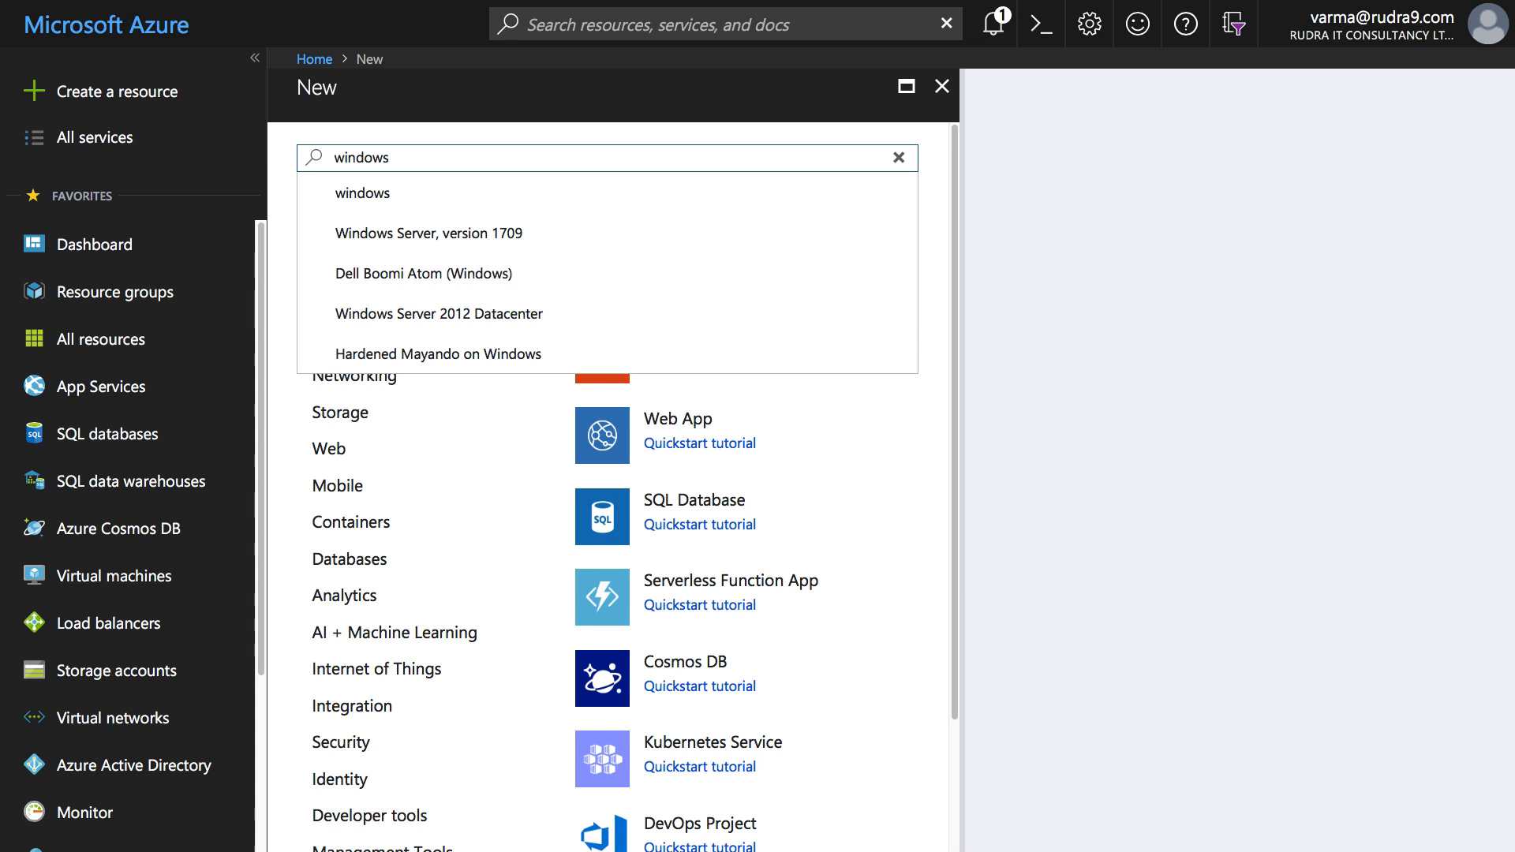
pyautogui.write('server')
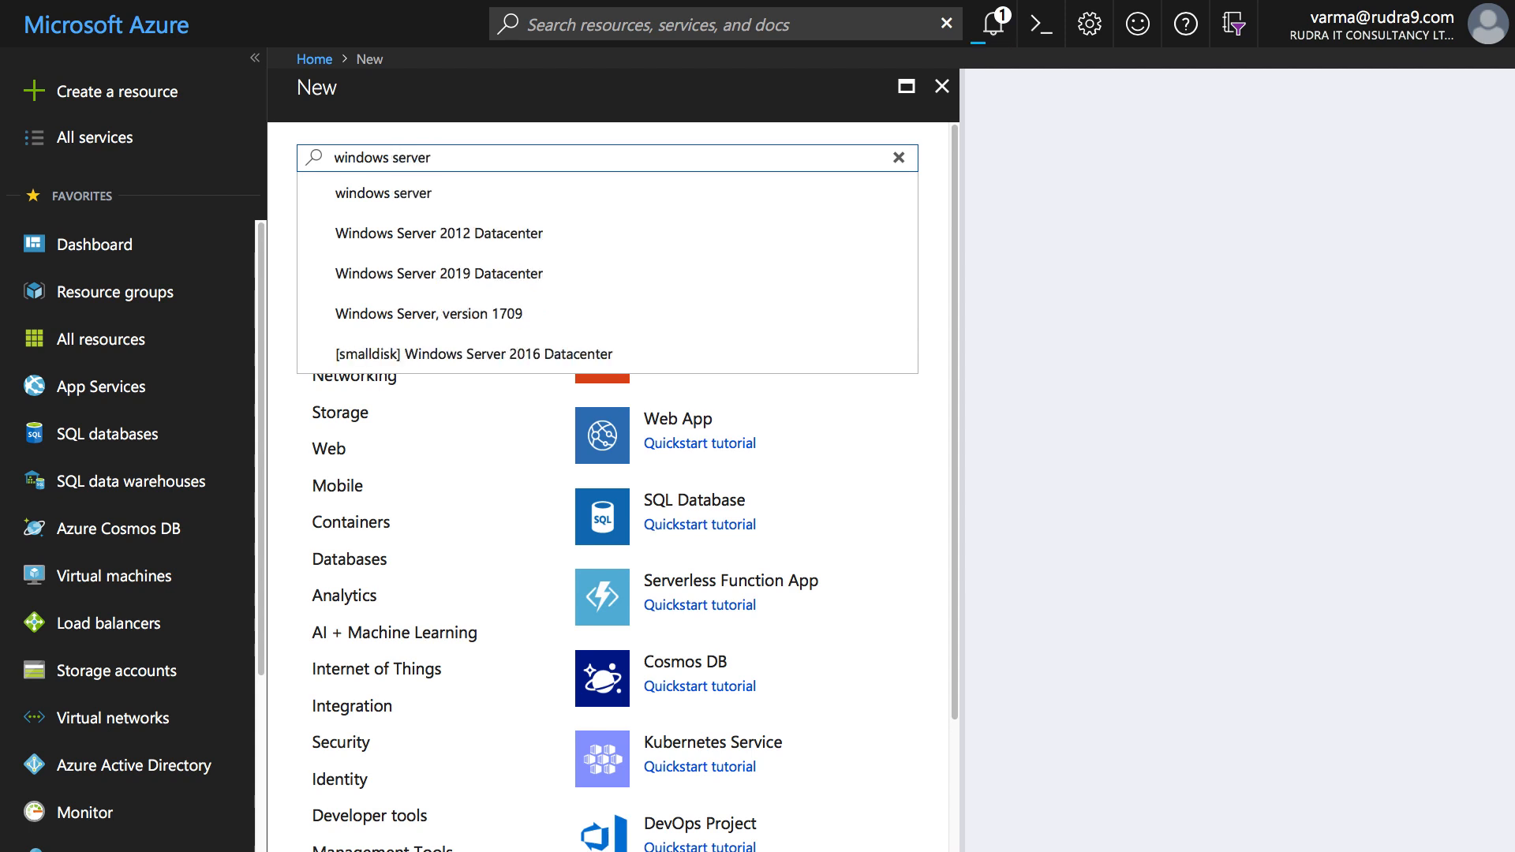
pyautogui.press('Return')
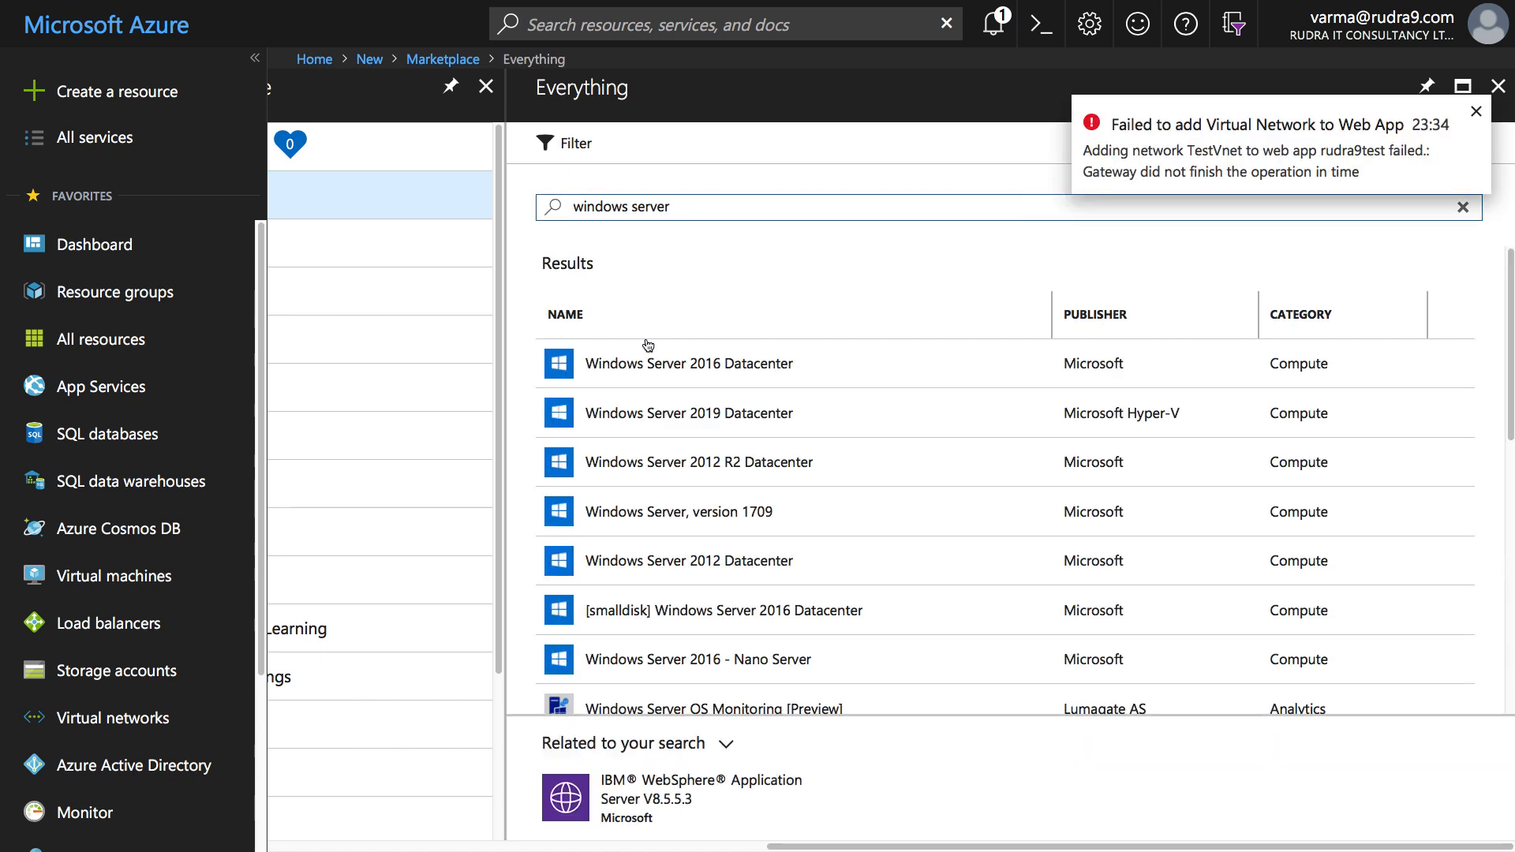
pyautogui.click(650, 362)
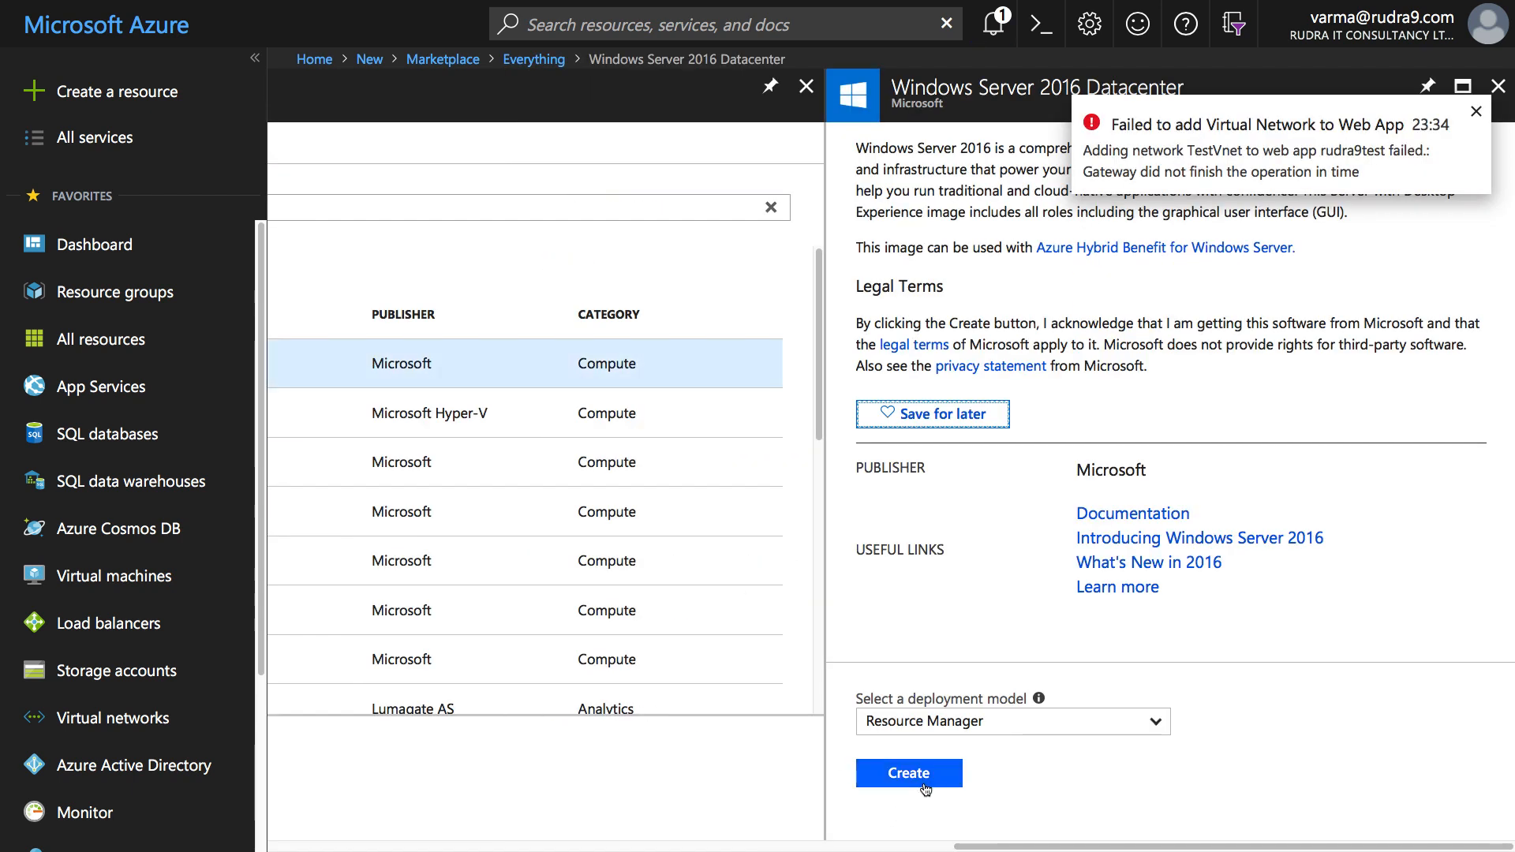
pyautogui.click(916, 774)
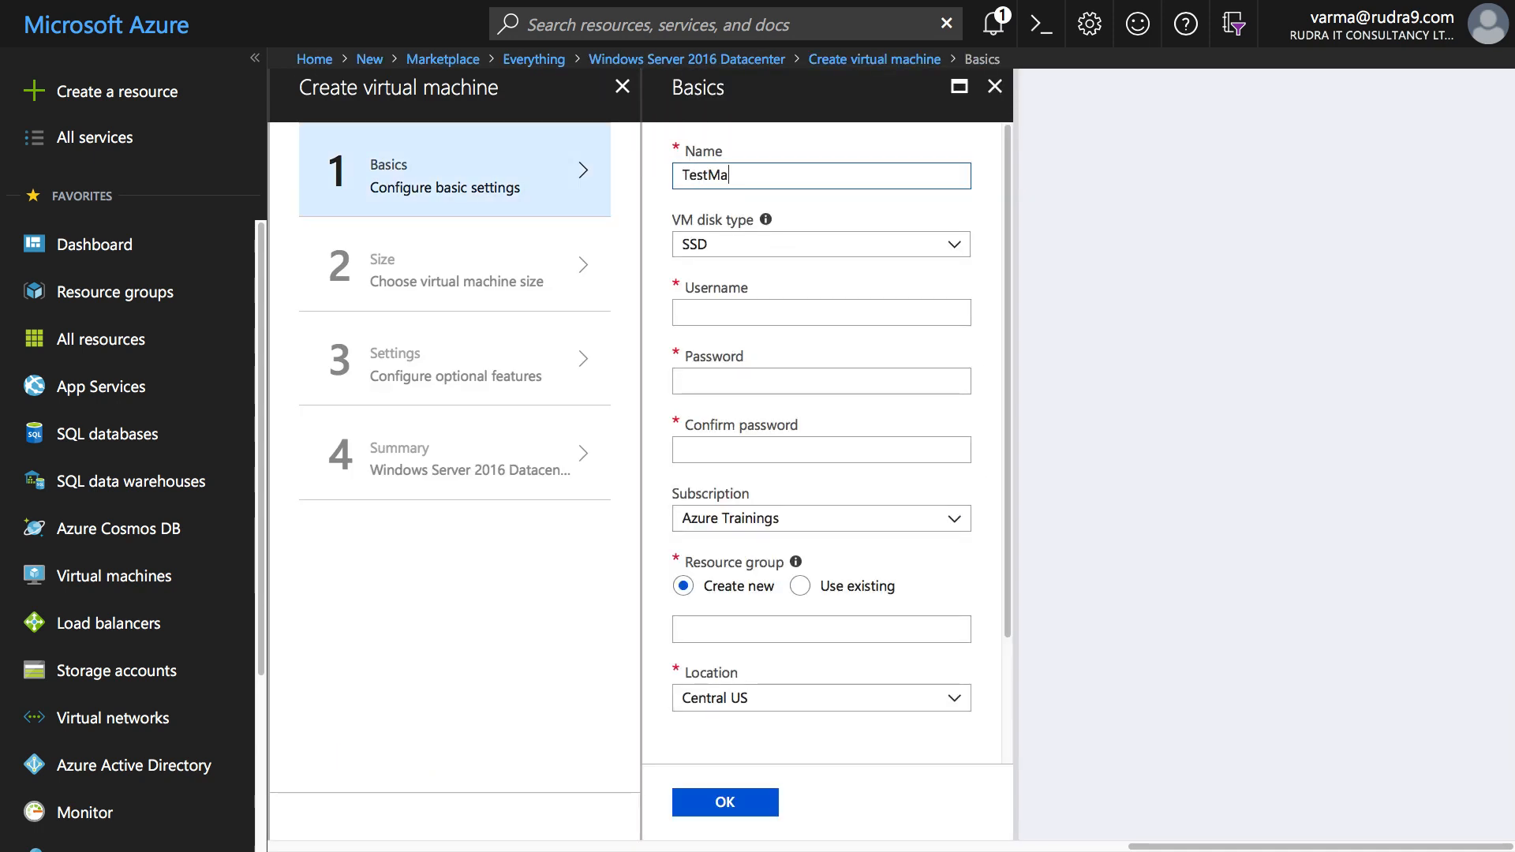
# - Finish the name TestMachine and enter the admin username and password
pyautogui.write('chine')
pyautogui.click(763, 311)
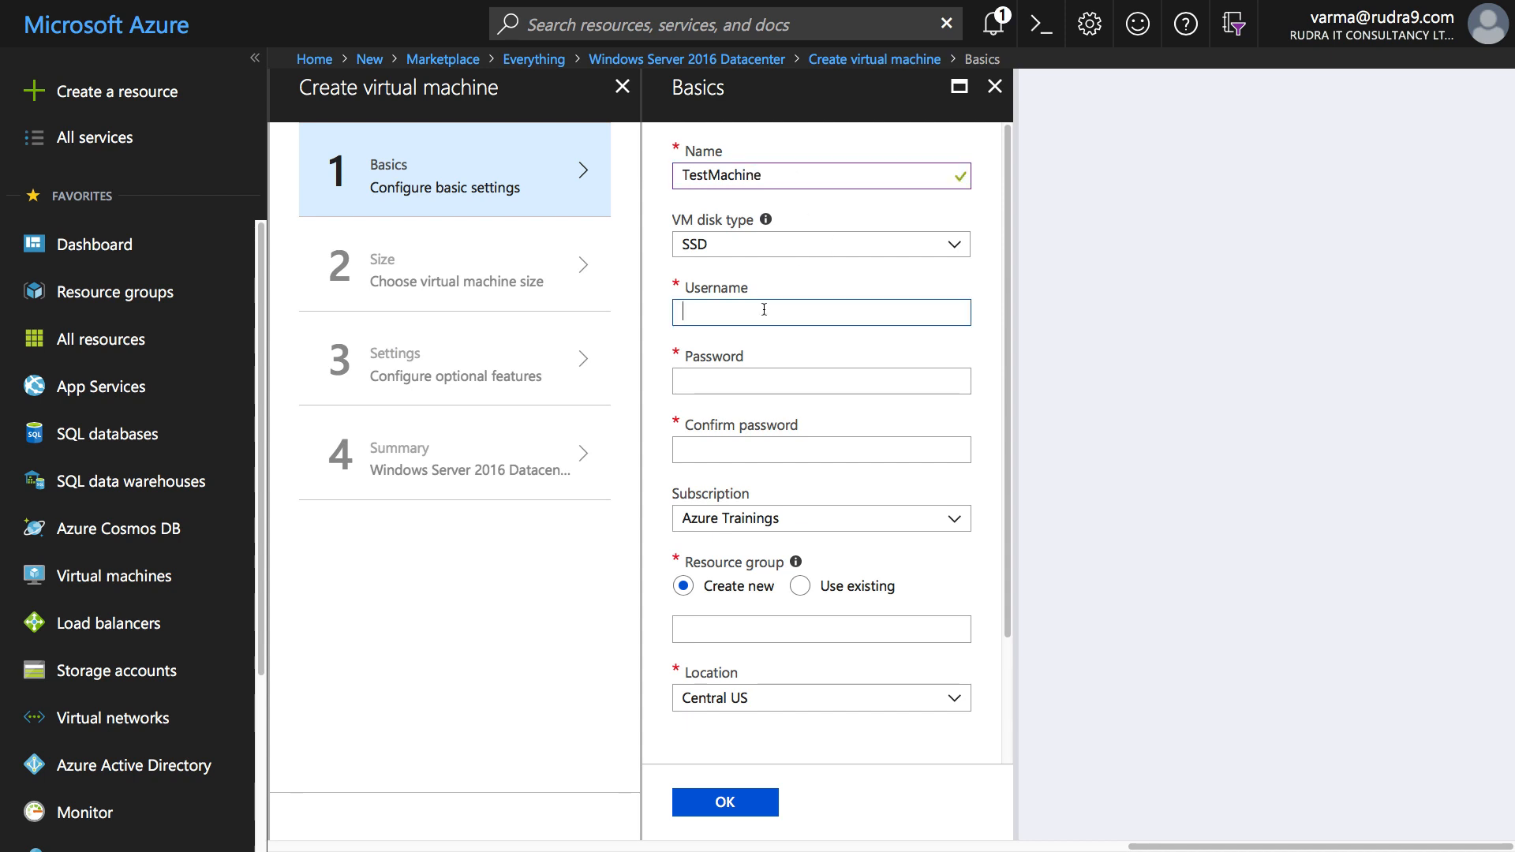
pyautogui.write('rudrava')
pyautogui.press('Tab')
pyautogui.write('•')
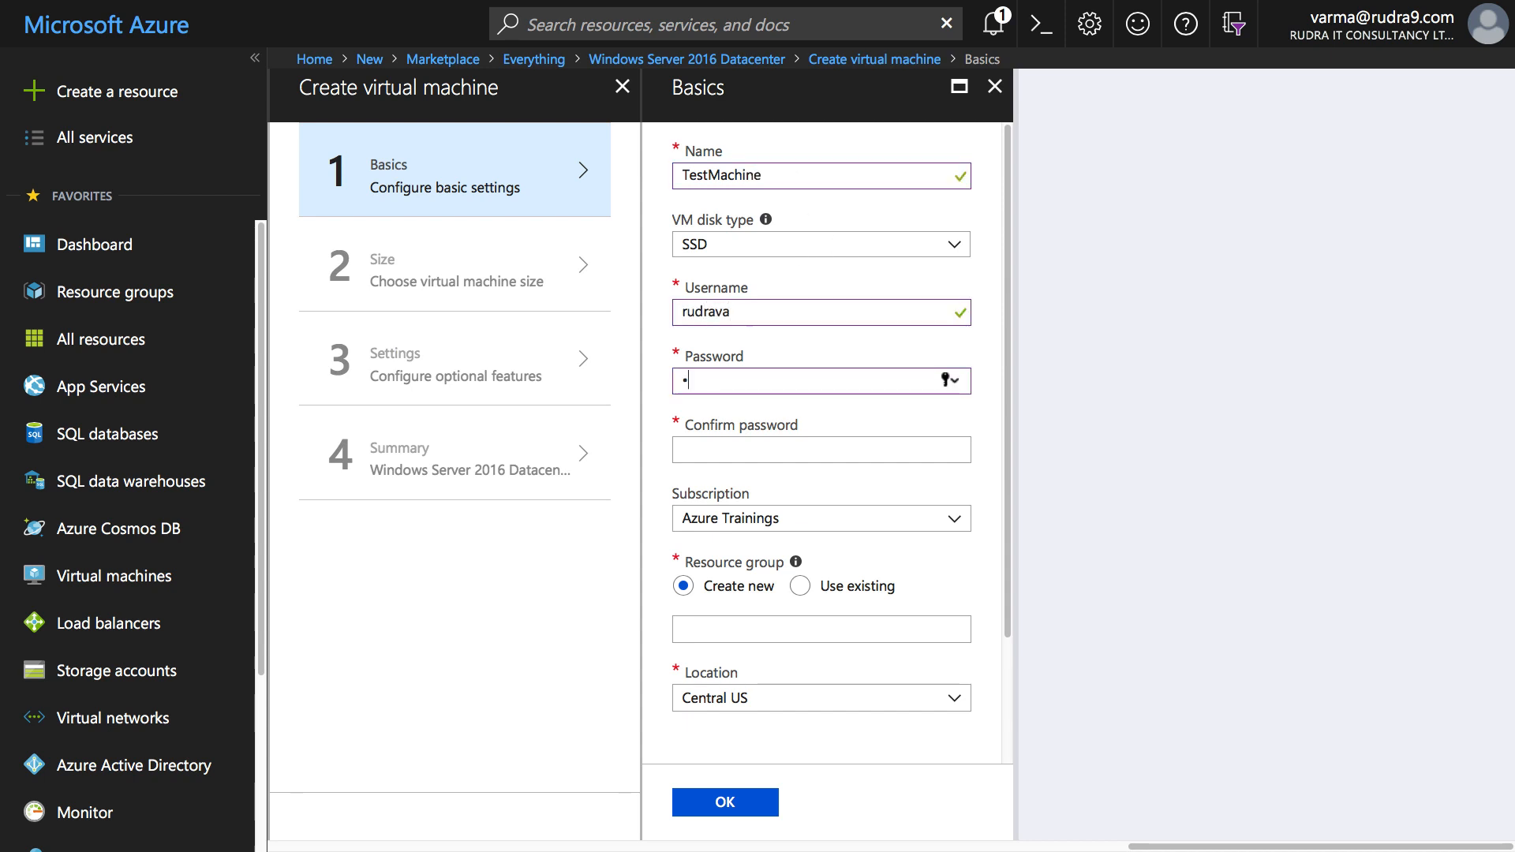
pyautogui.write('•••••••••••')
pyautogui.press('Tab')
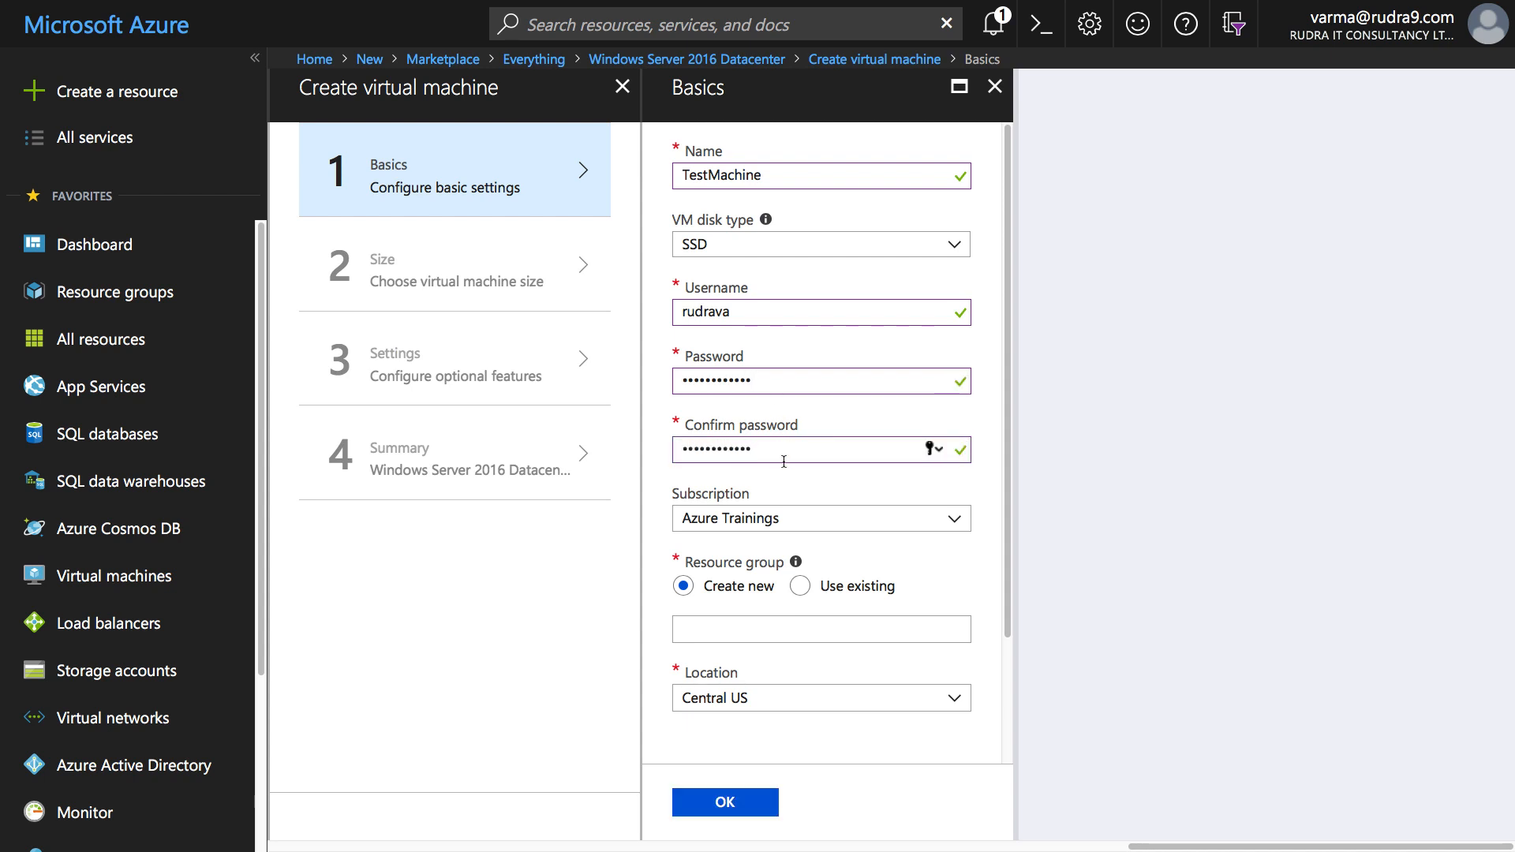
# - Use existing resource group rudra9test and accept the Basics settings
pyautogui.click(802, 585)
pyautogui.click(898, 626)
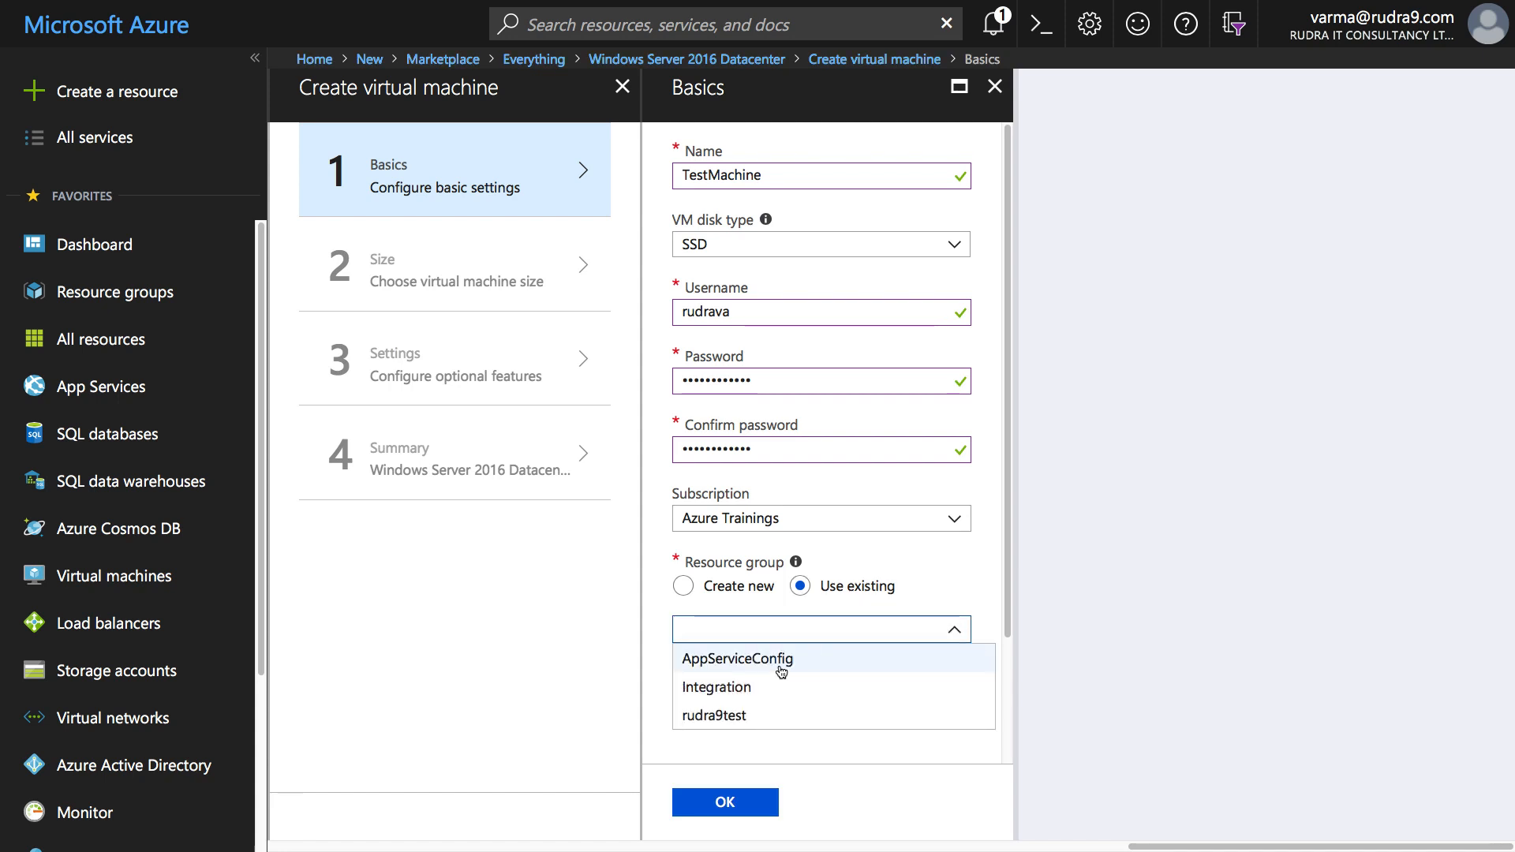
pyautogui.click(781, 715)
pyautogui.click(725, 802)
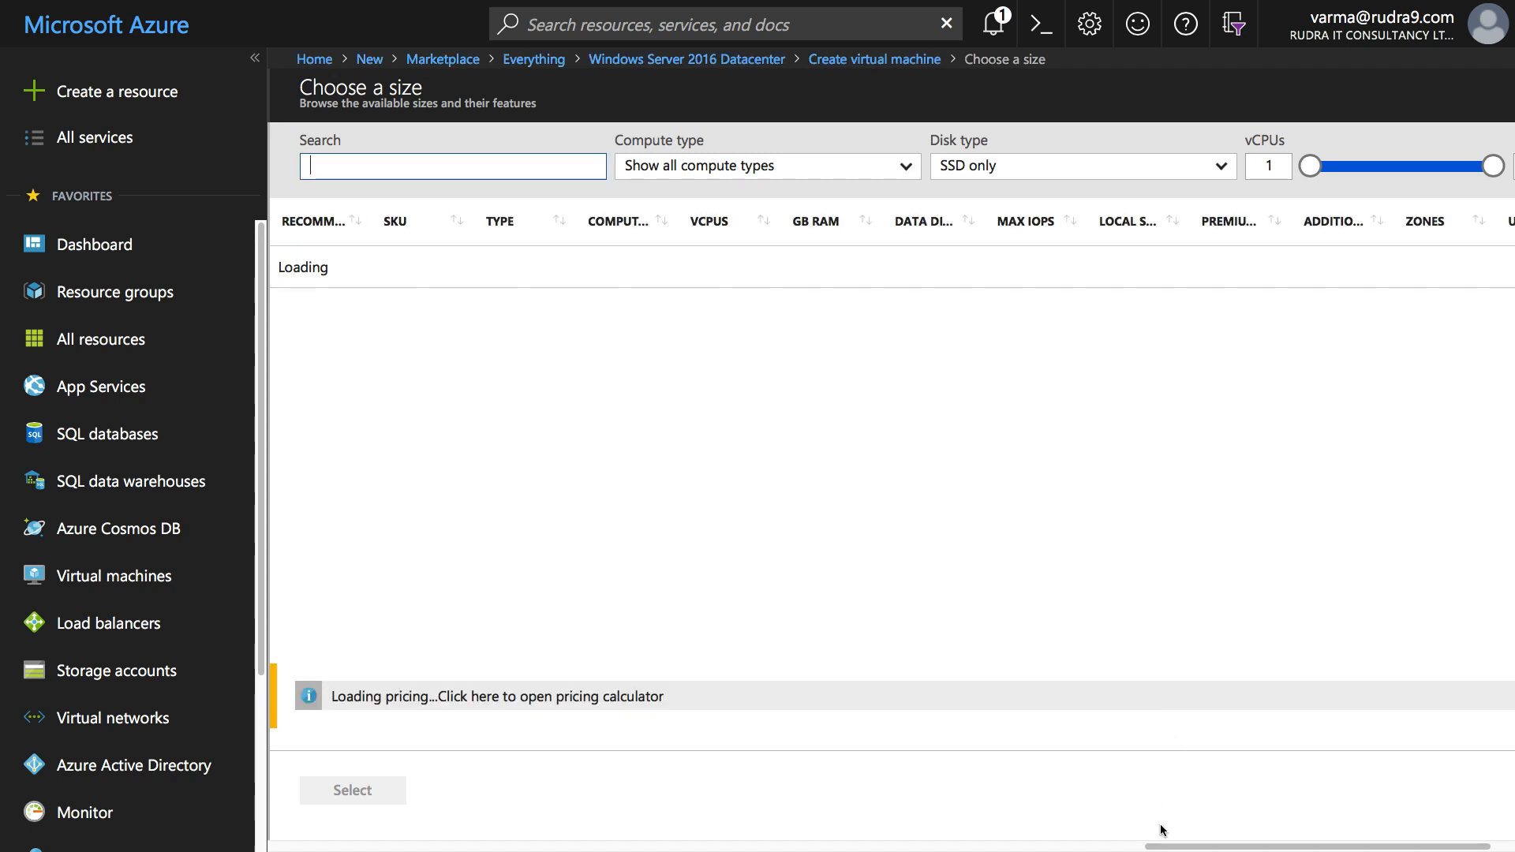
# - Sort VM sizes by GBP/month, cheapest first, and select F1s
pyautogui.moveTo(1280, 848); pyautogui.dragTo(1360, 848)
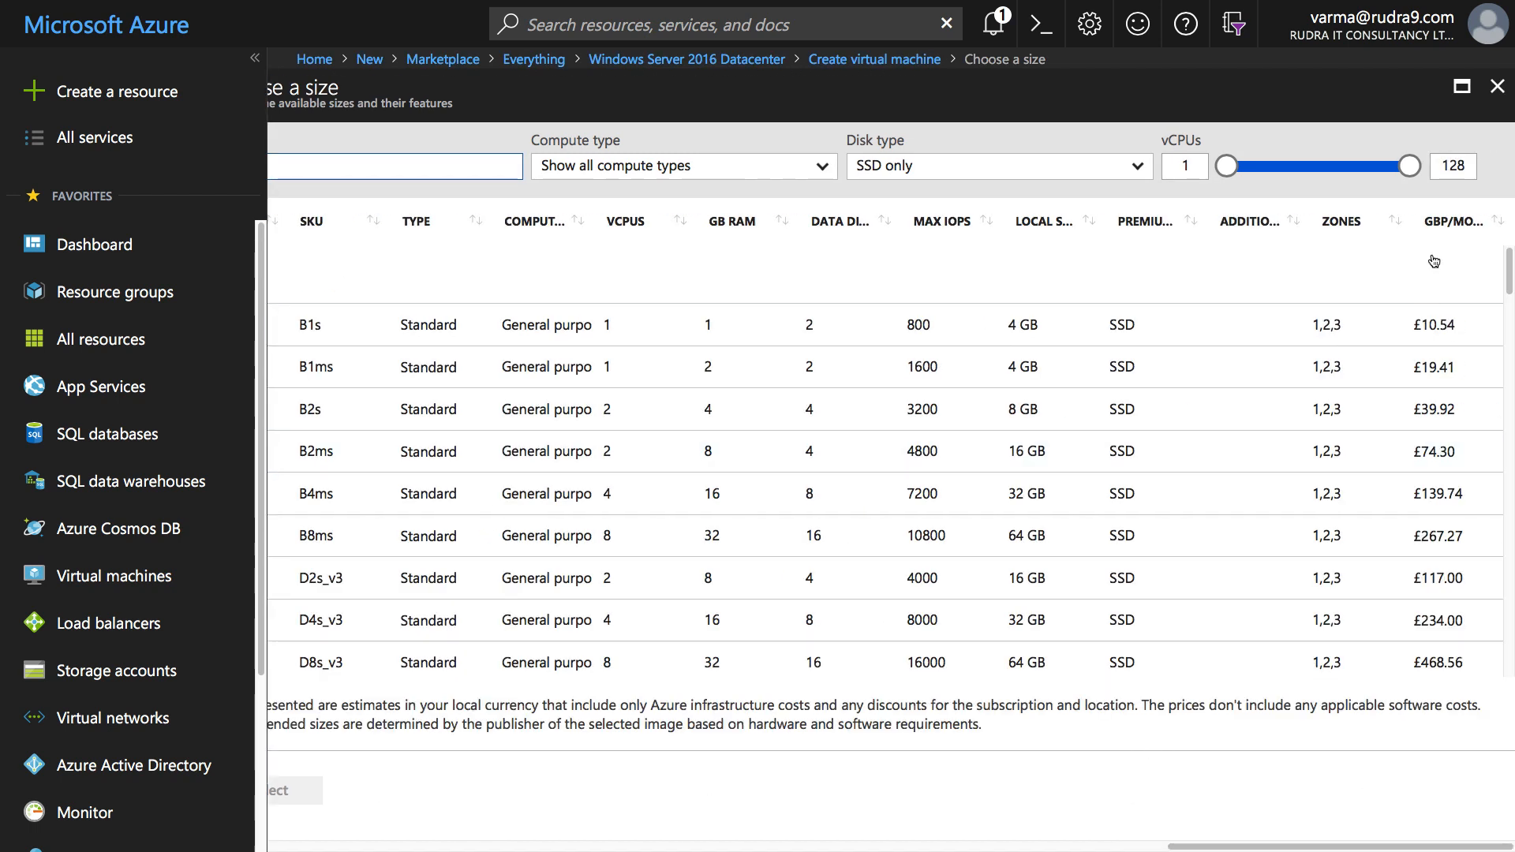
pyautogui.click(1449, 221)
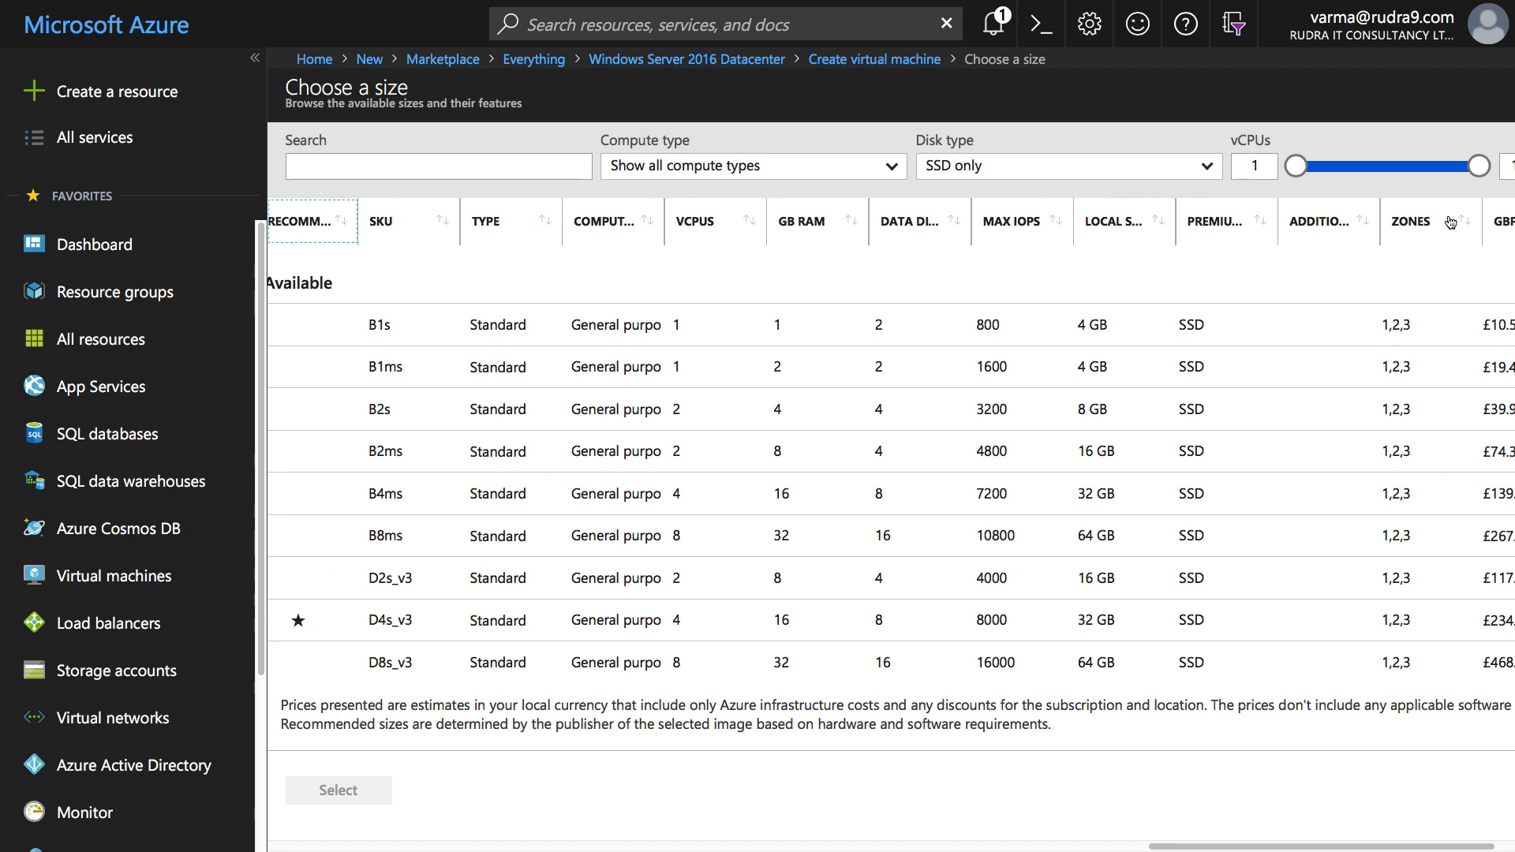
pyautogui.moveTo(1449, 847); pyautogui.dragTo(1470, 847)
pyautogui.click(1442, 224)
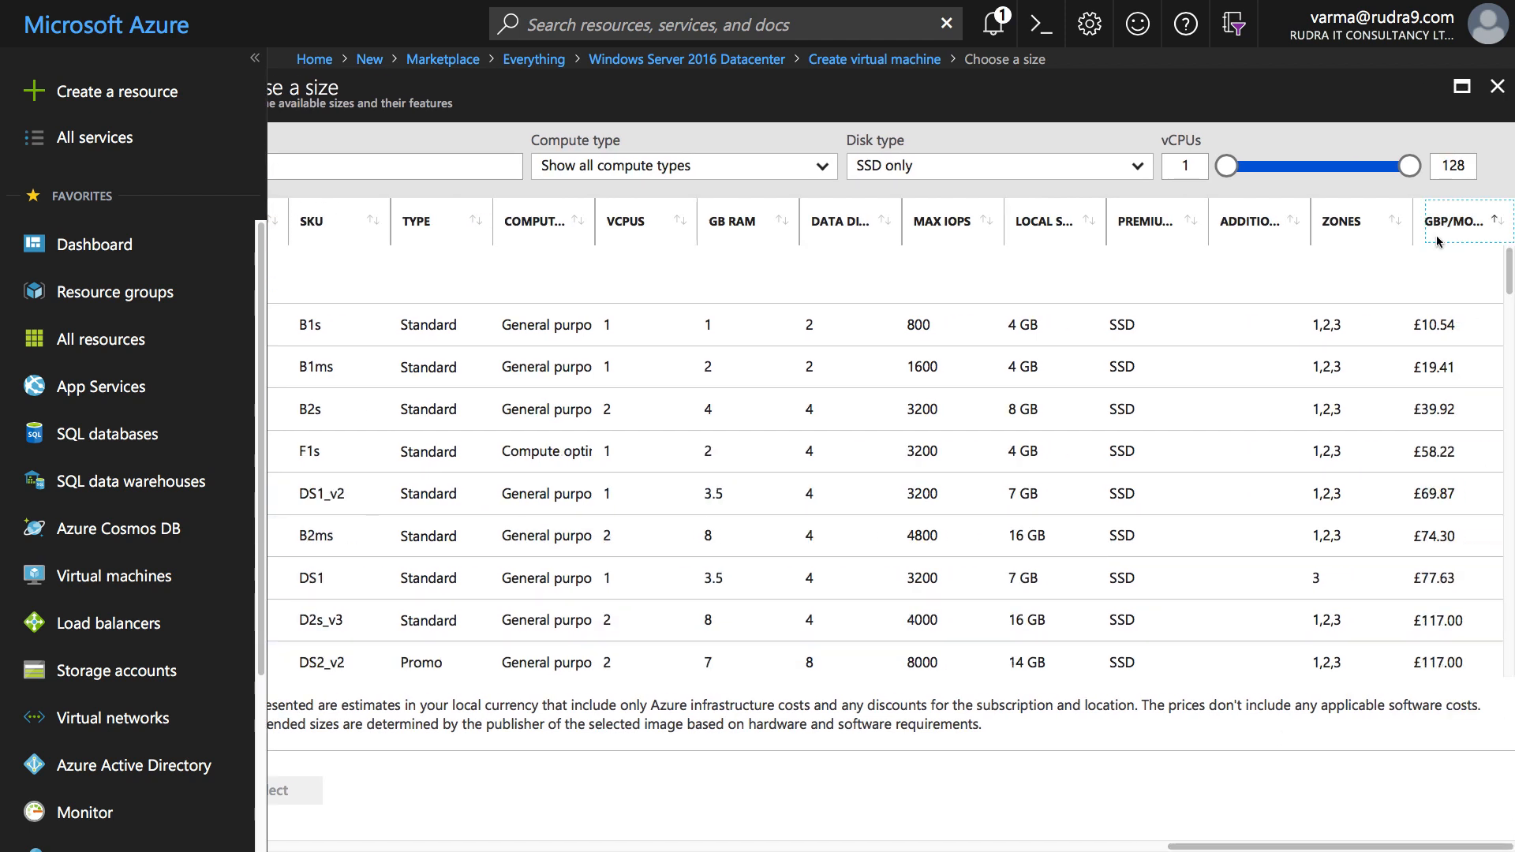
pyautogui.click(1436, 450)
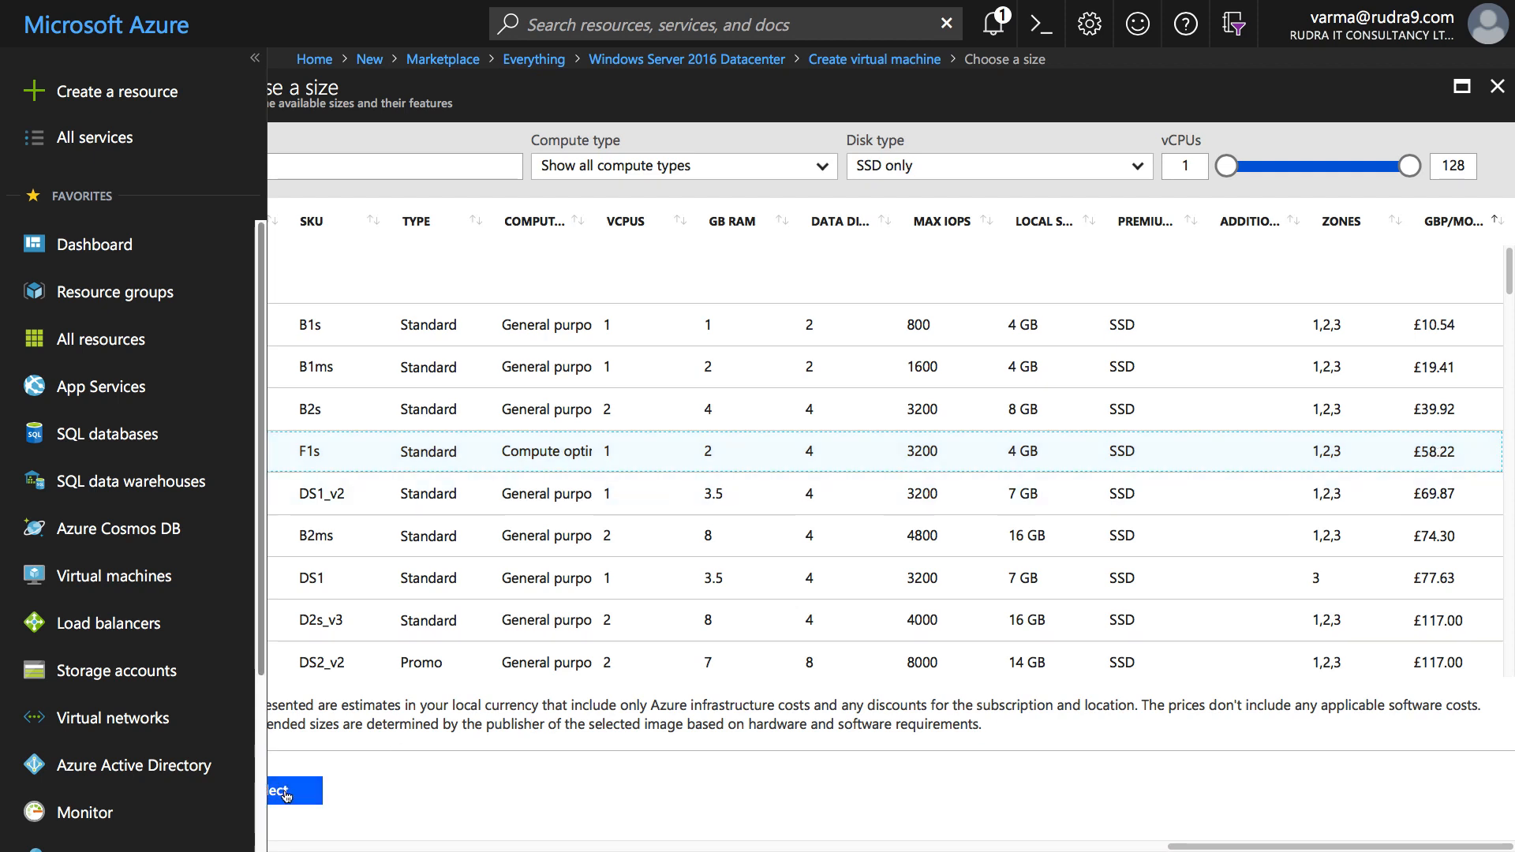
pyautogui.click(286, 793)
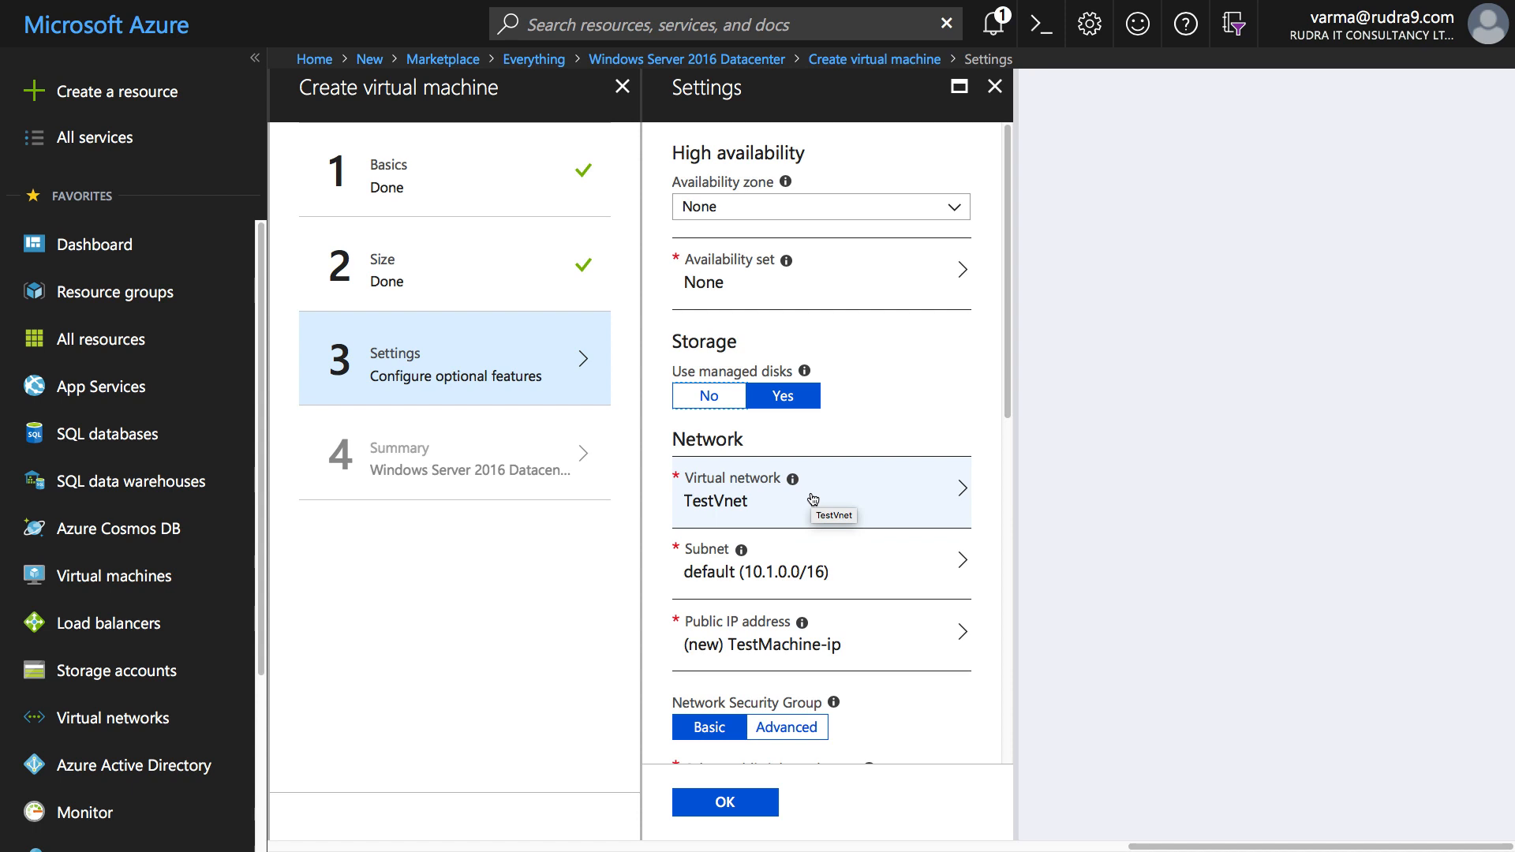
# - Open only RDP (3389) as a public inbound port, confirm Settings, and create the VM
pyautogui.click(720, 805)
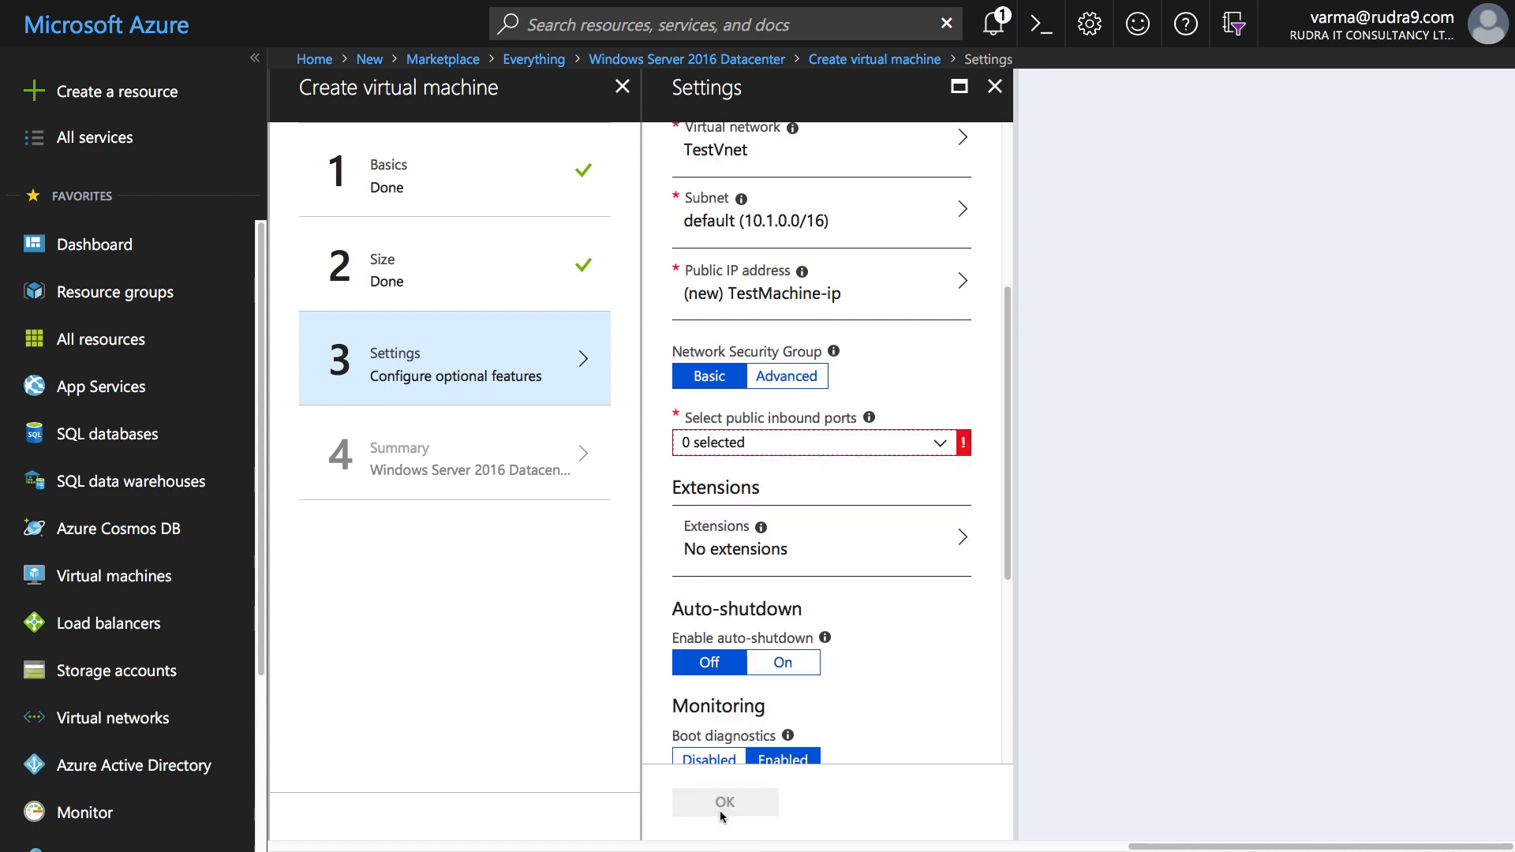
pyautogui.click(860, 443)
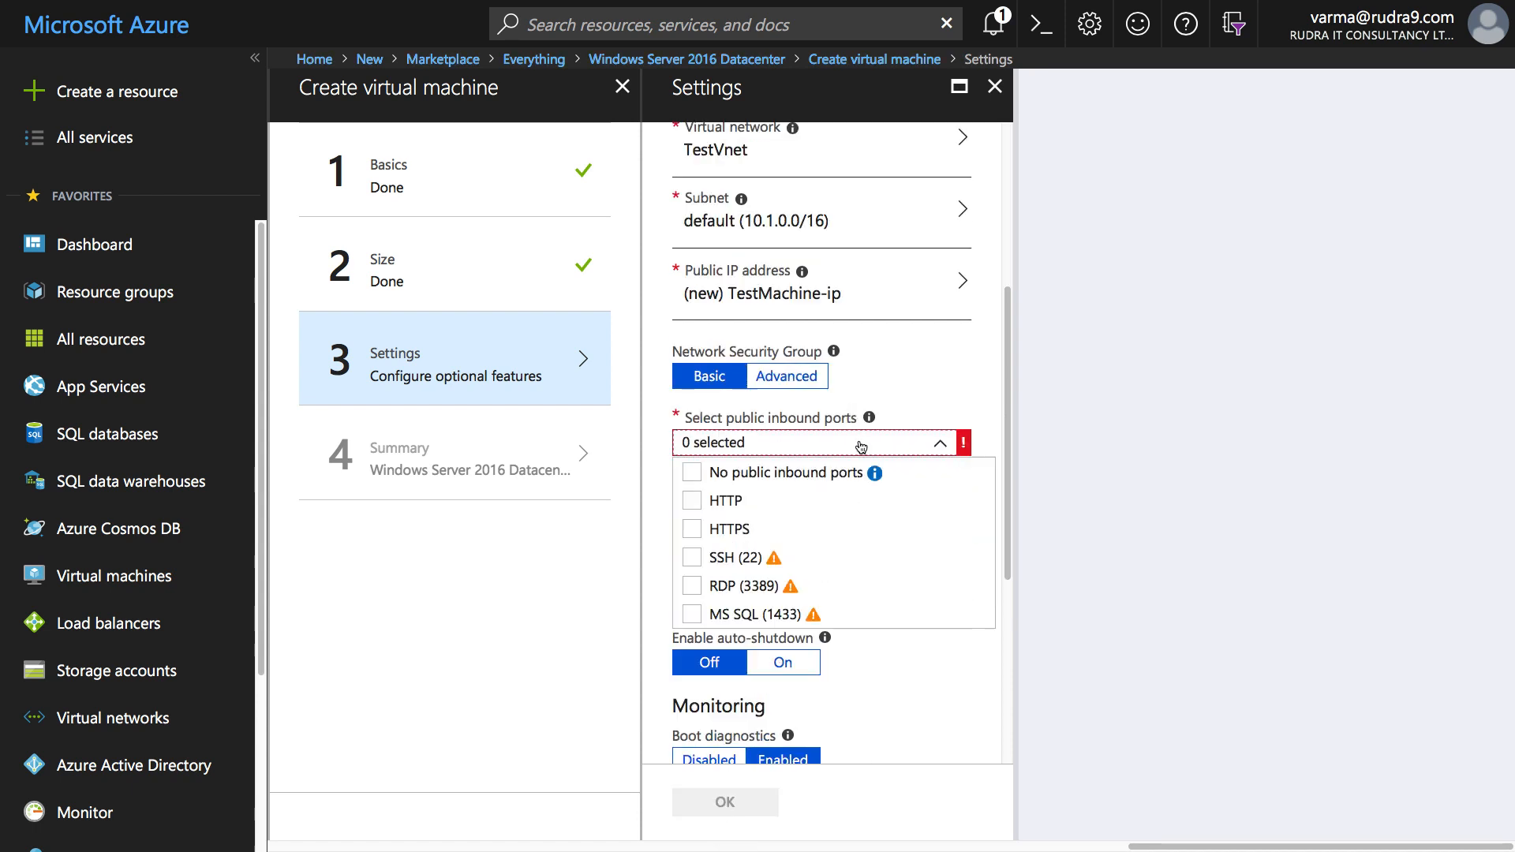
pyautogui.click(716, 502)
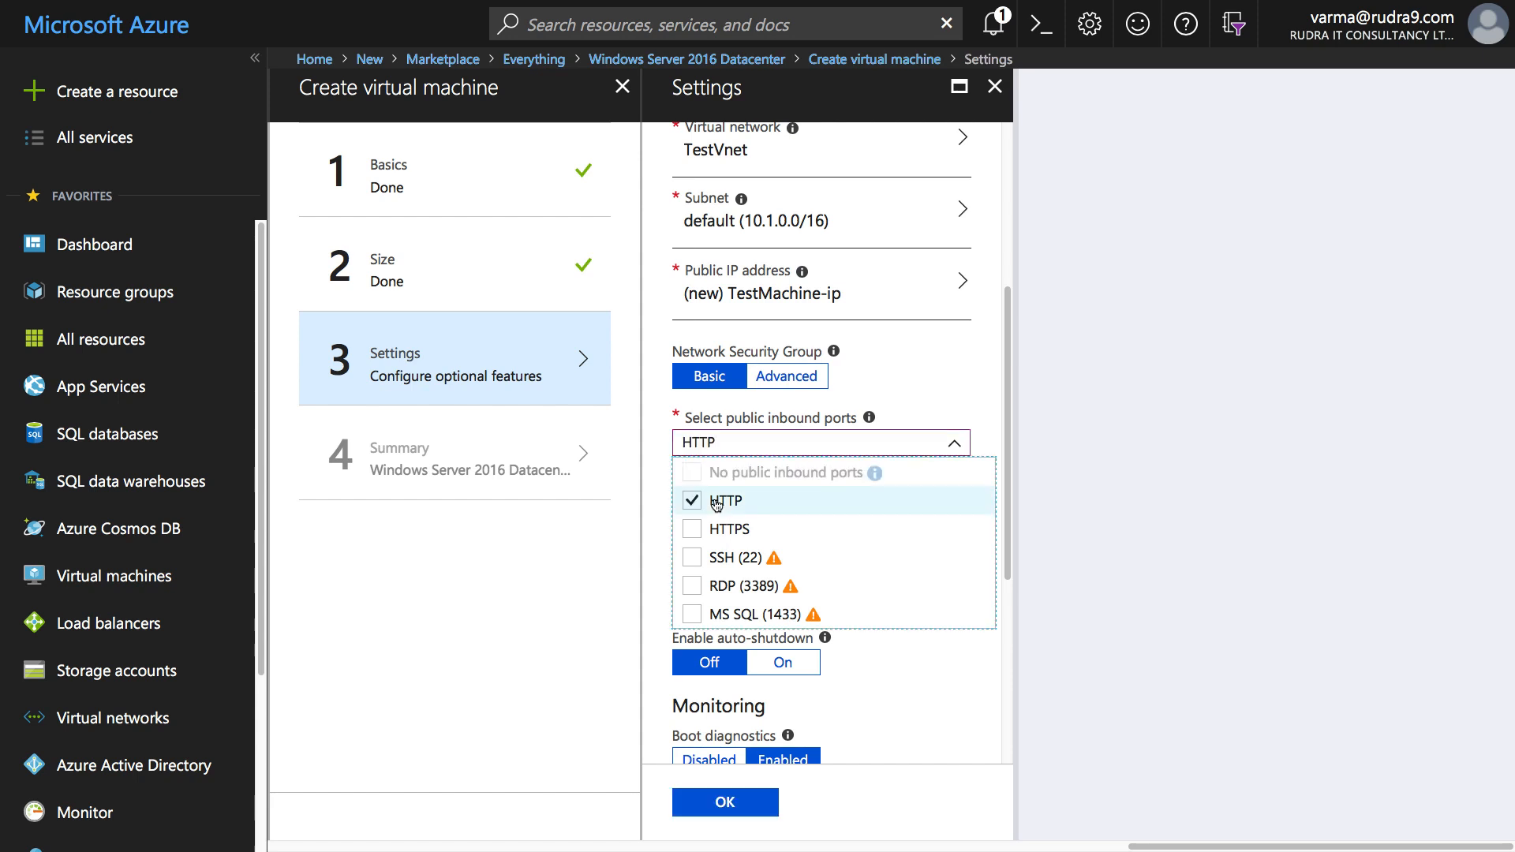
pyautogui.click(718, 589)
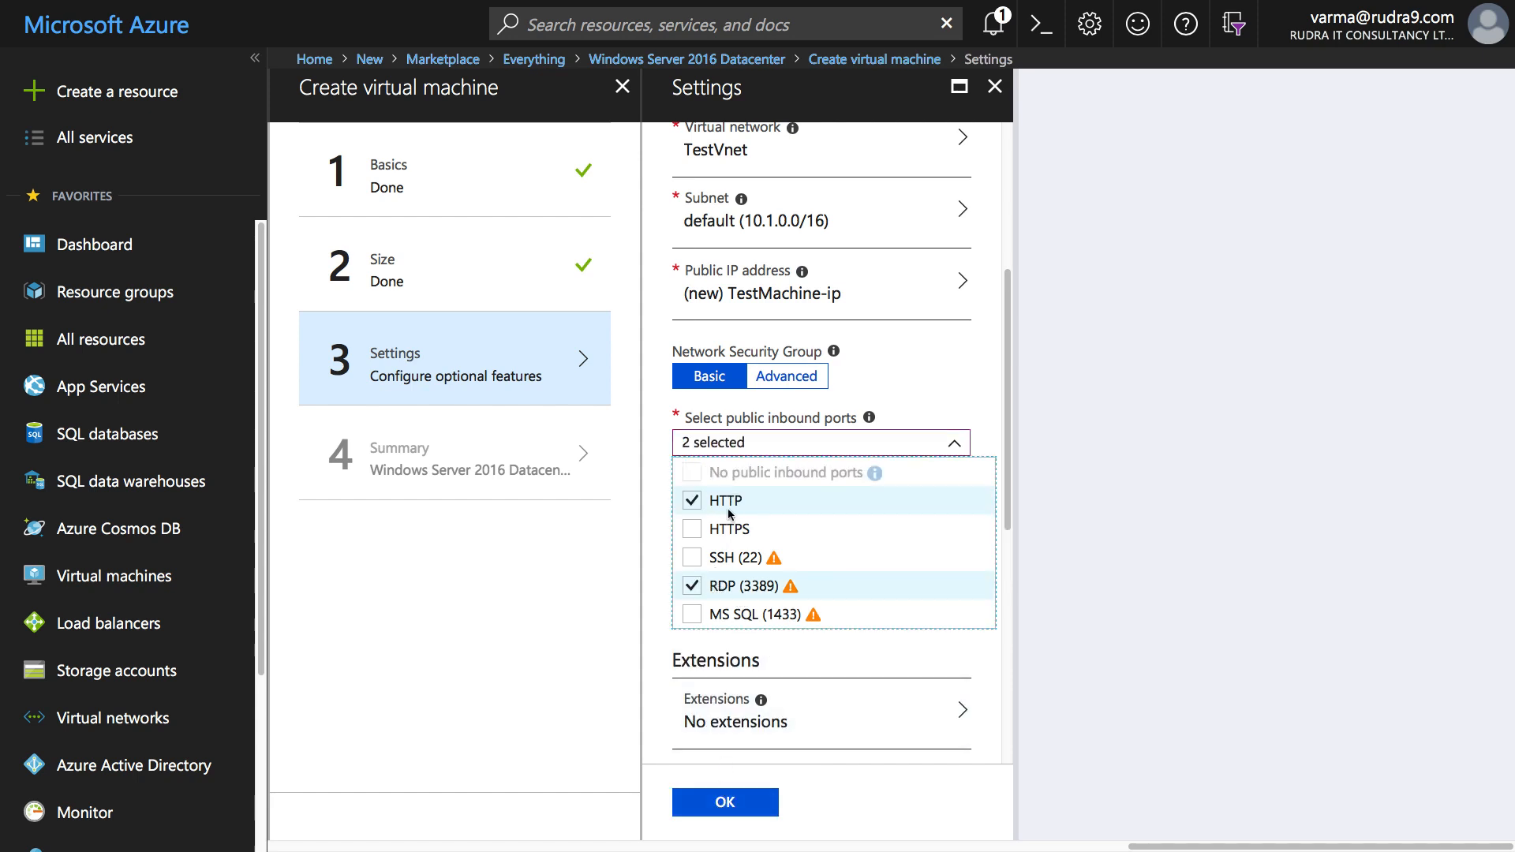
pyautogui.click(713, 504)
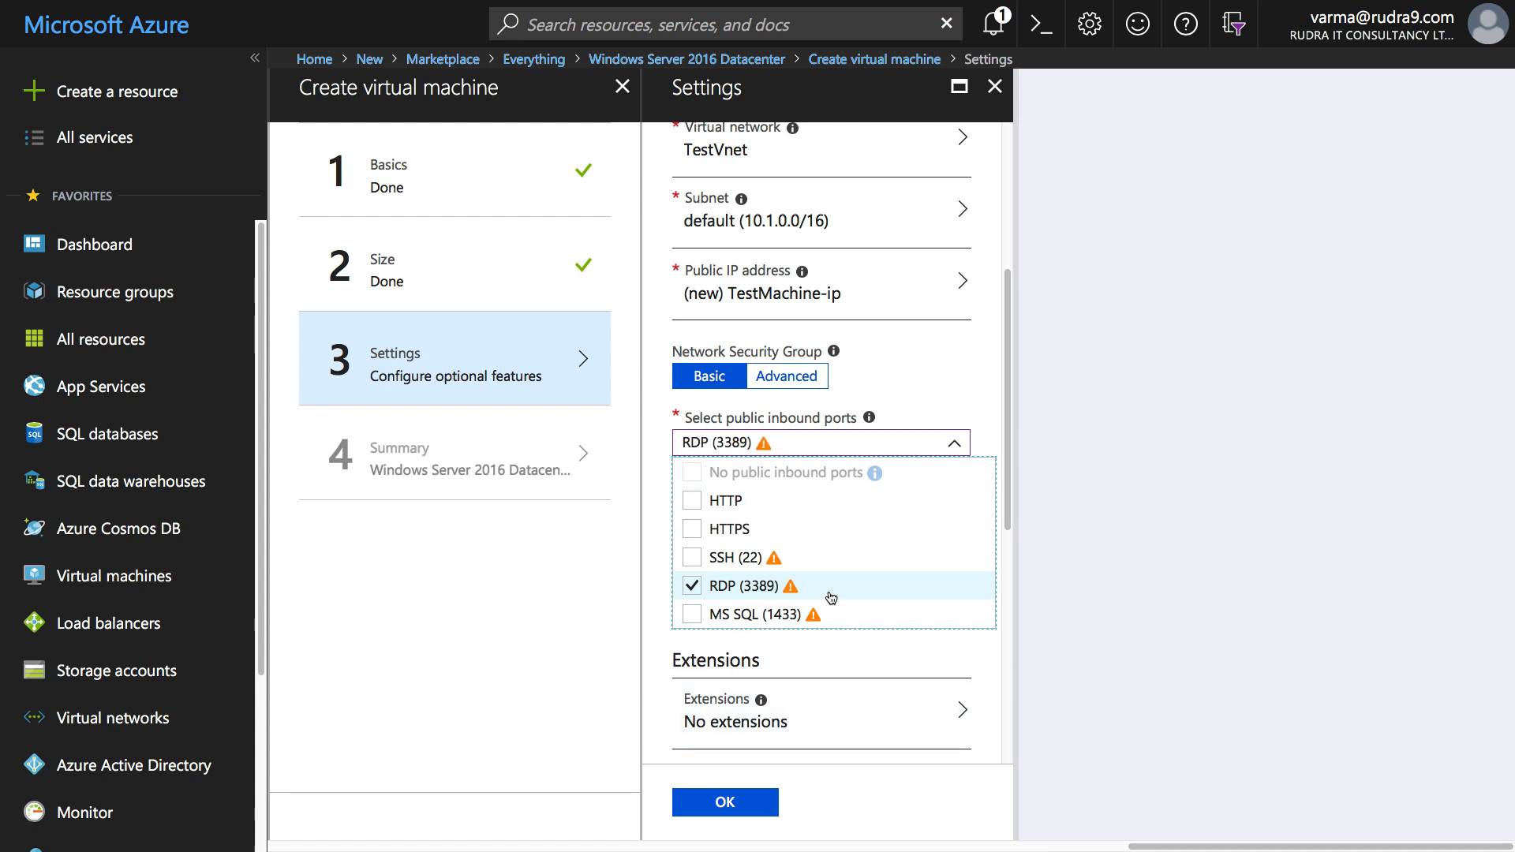
pyautogui.click(741, 801)
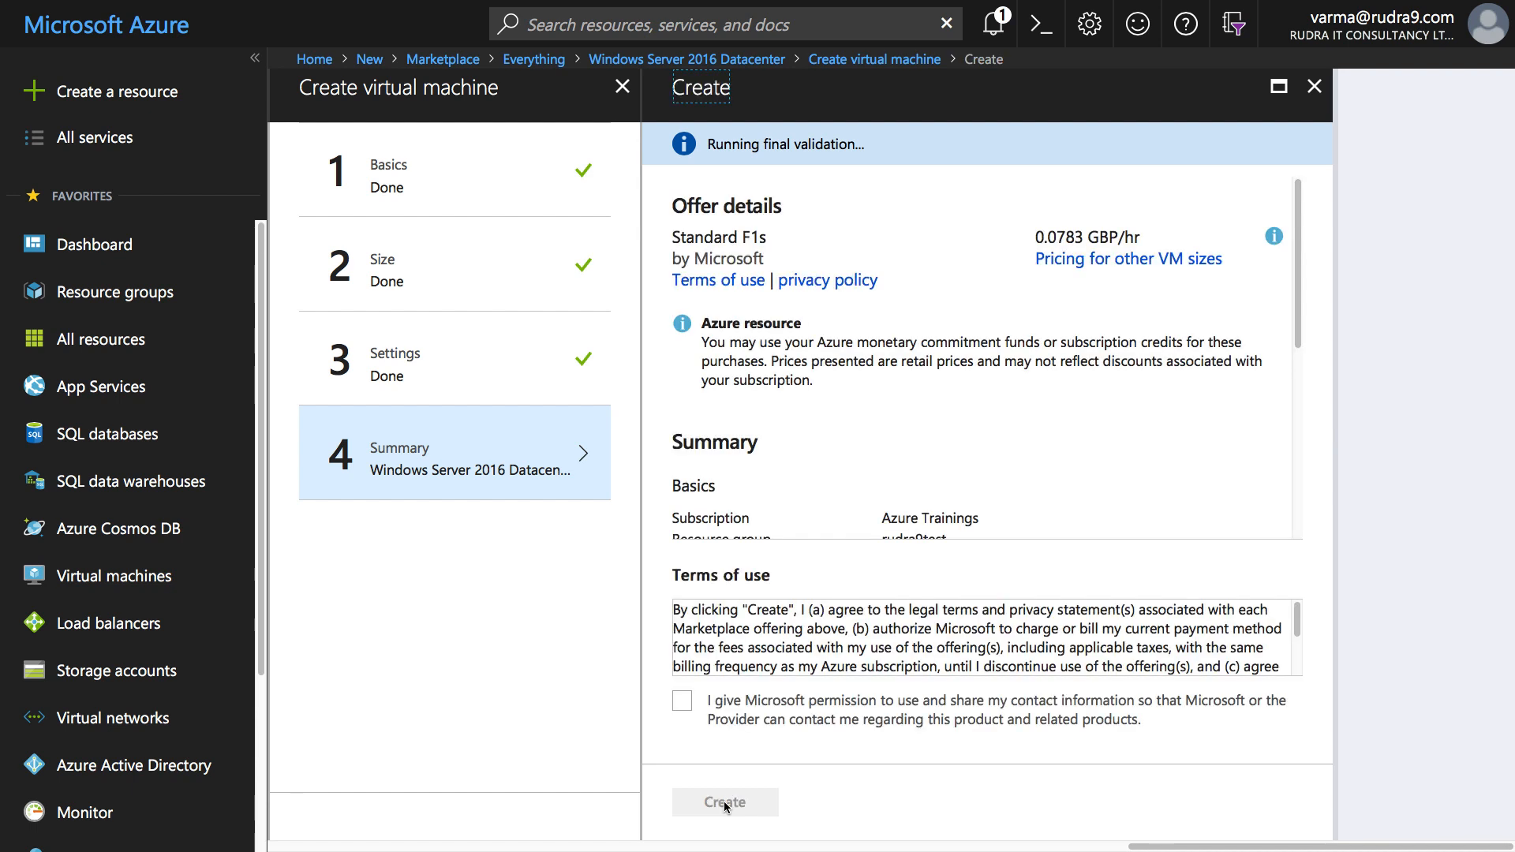
pyautogui.click(722, 802)
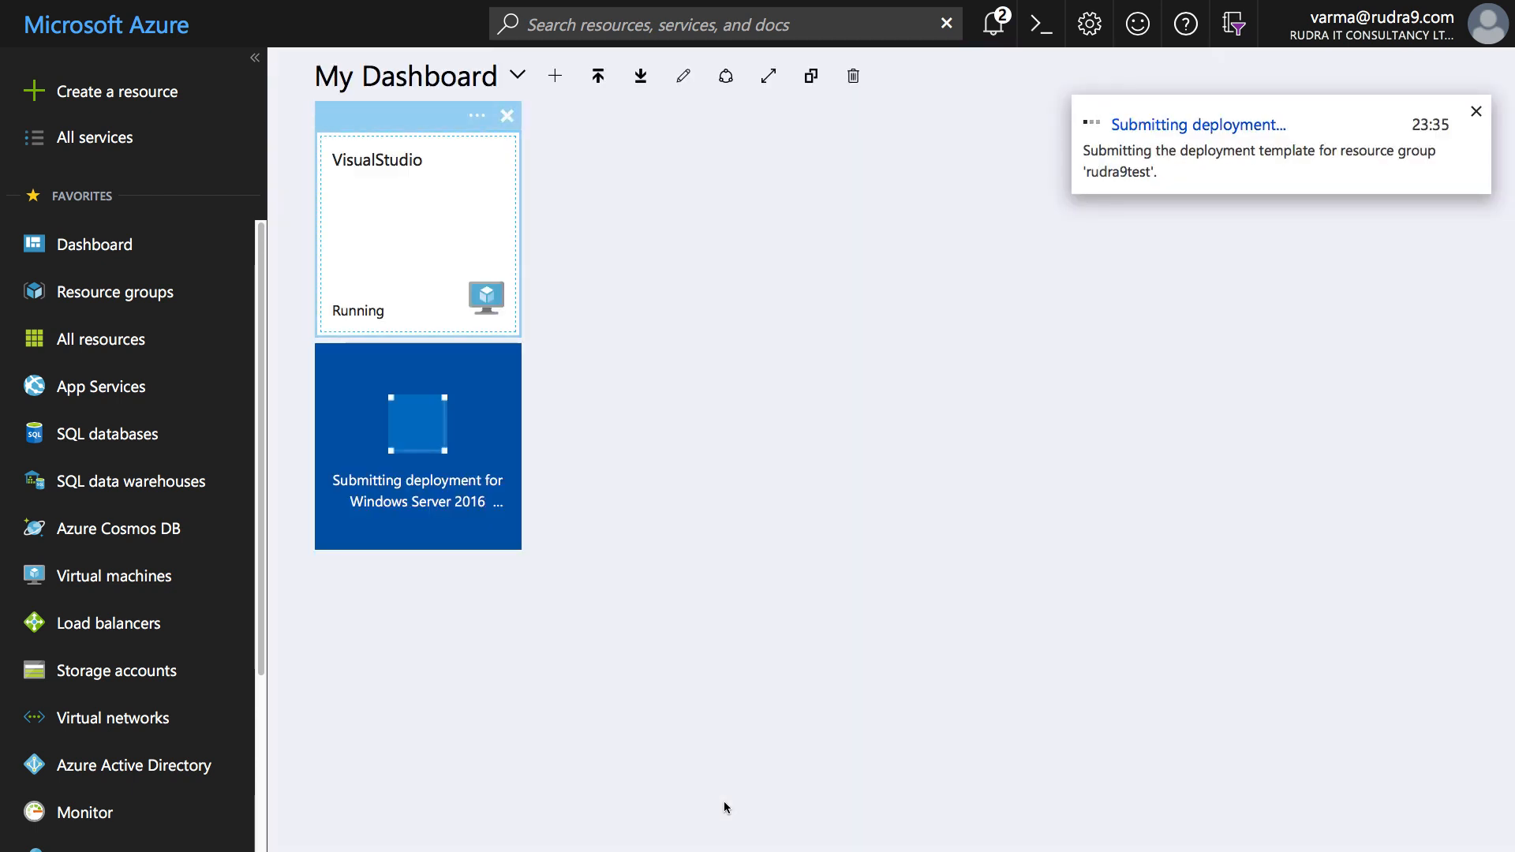
# - Check the 'Failed to add Virtual Network to Web App' notification, then go to Resource groups
pyautogui.click(996, 26)
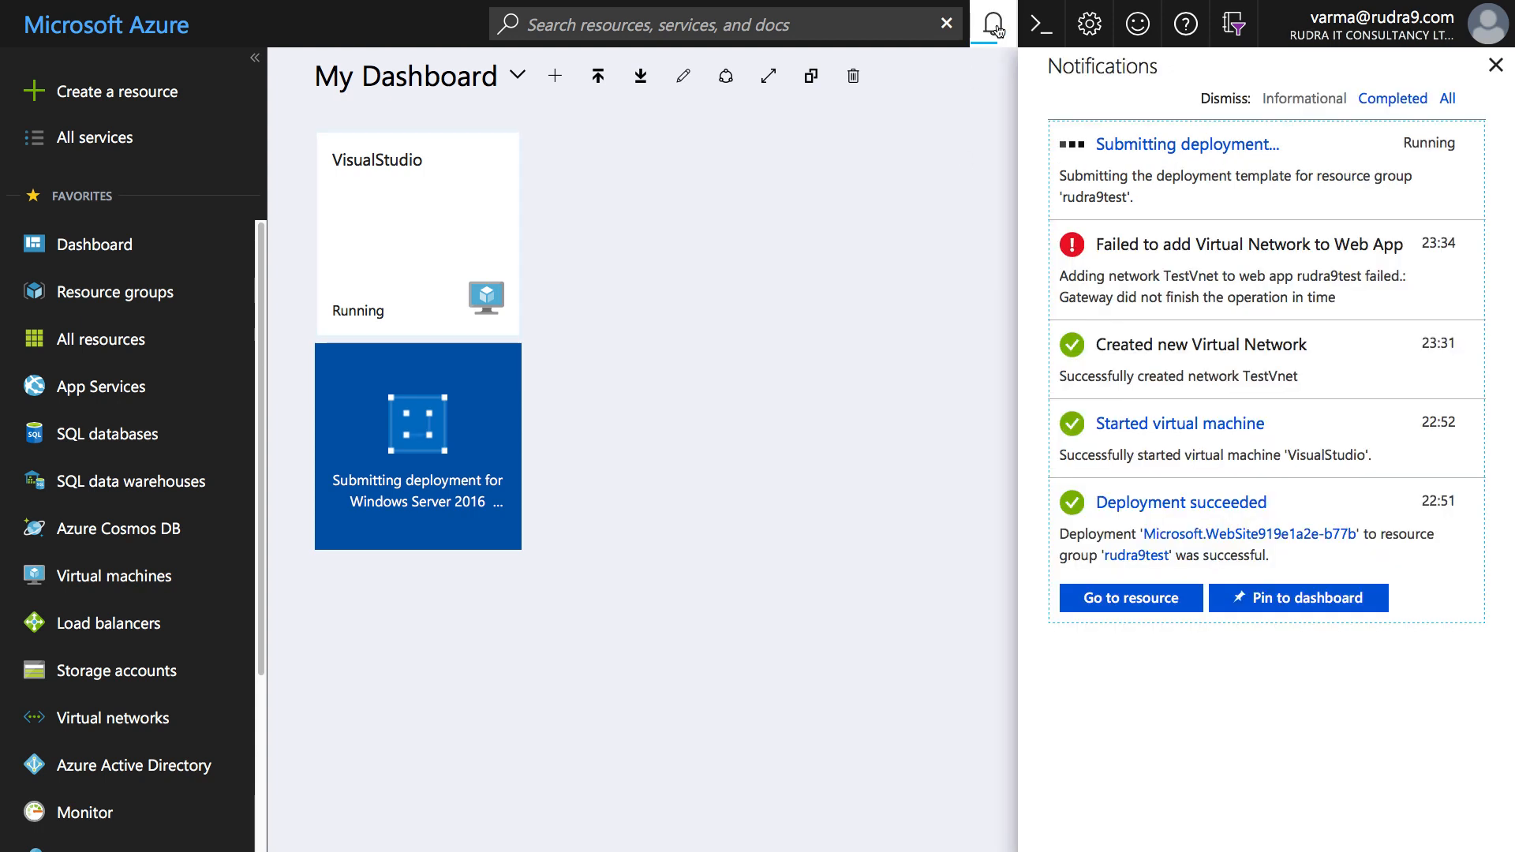
pyautogui.click(1470, 260)
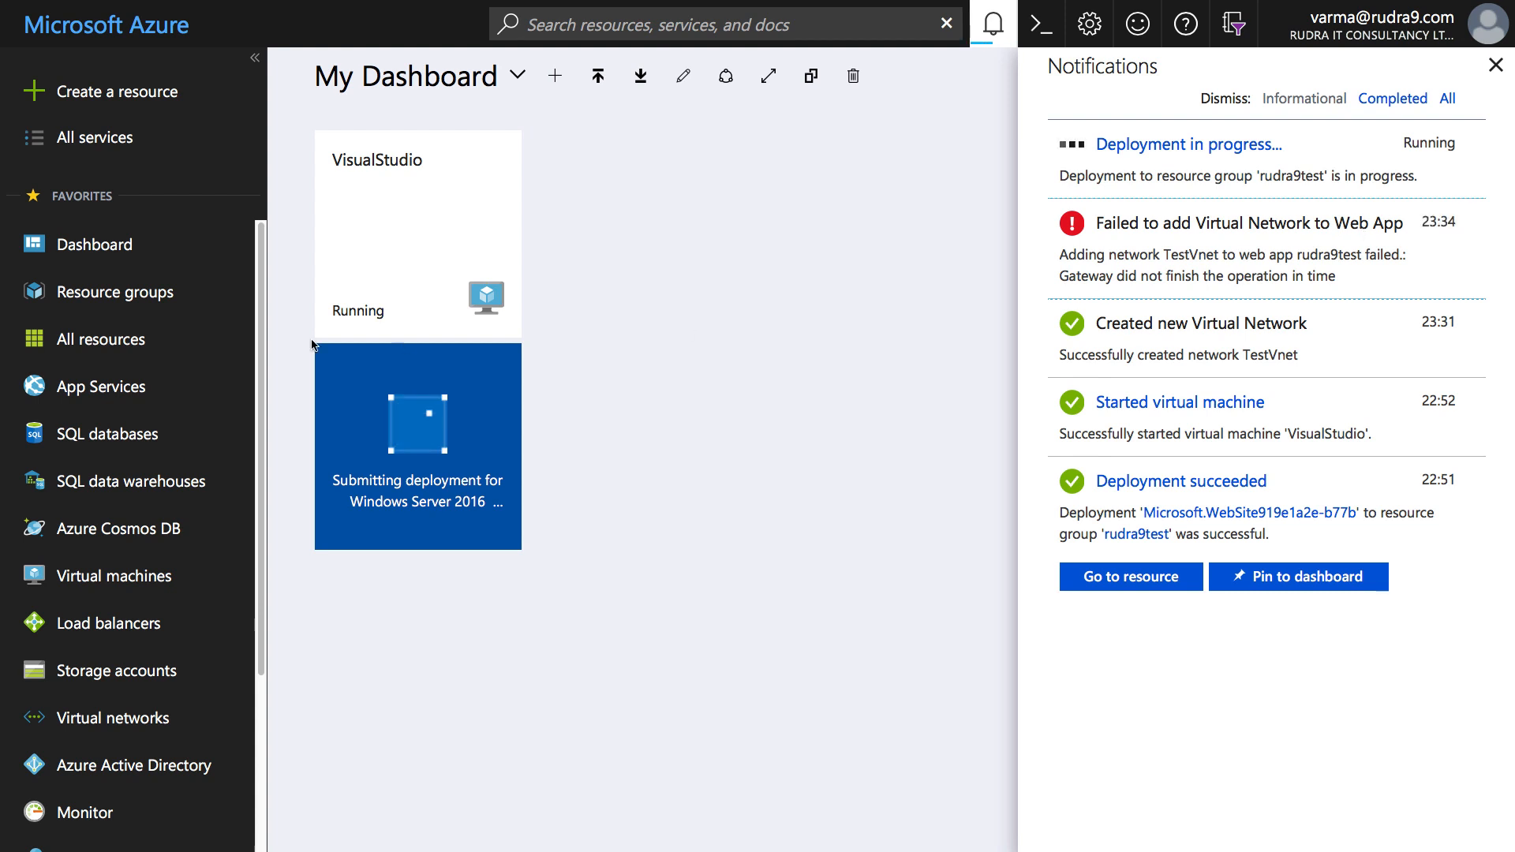
pyautogui.click(148, 303)
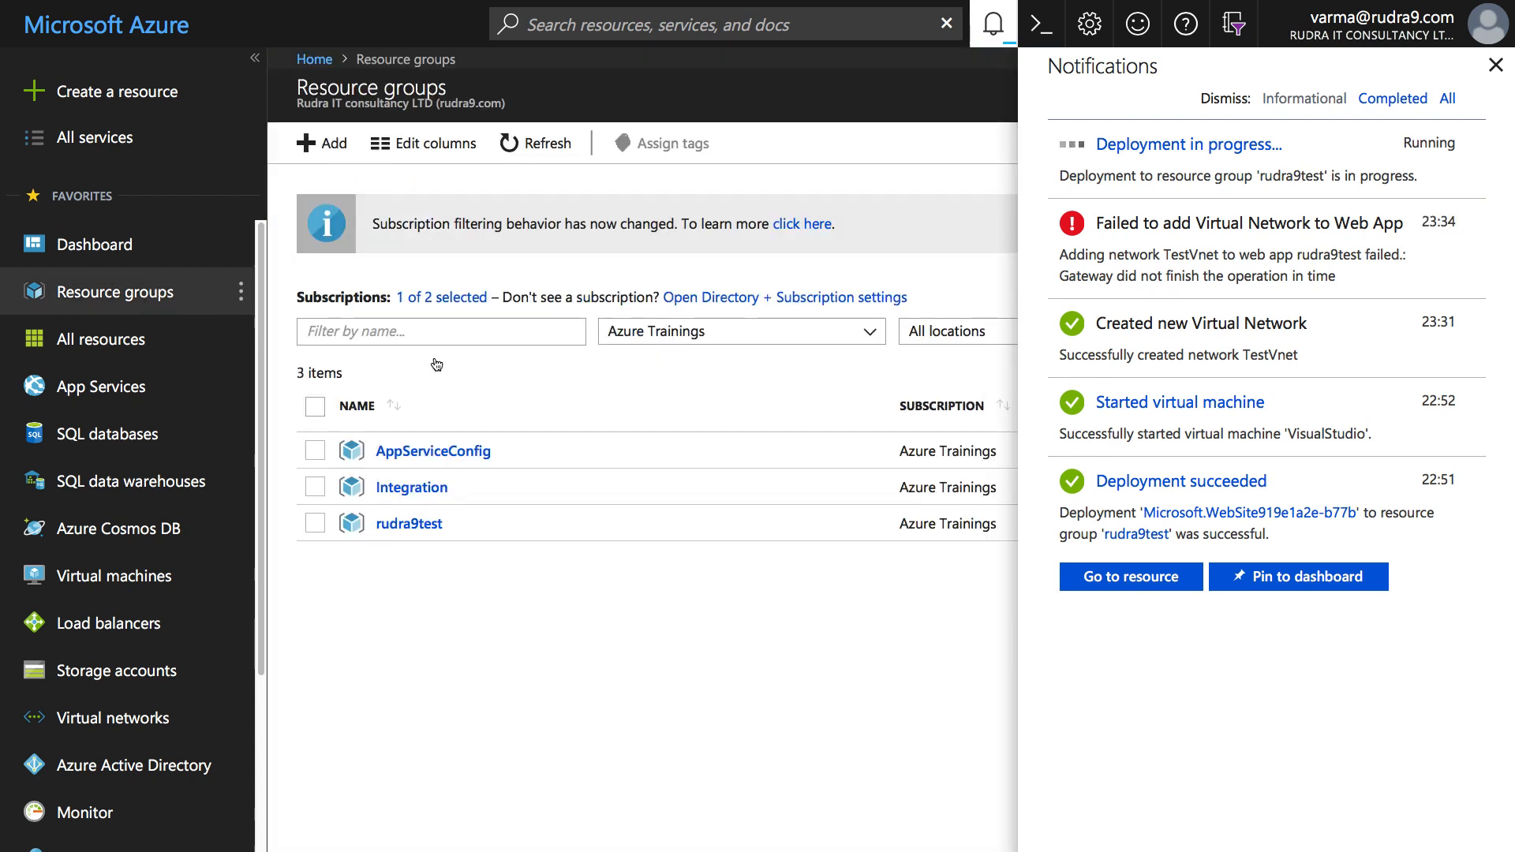
# - Open the rudra9test resource group to see its nine resources, including TestVnet-gateway
pyautogui.click(430, 532)
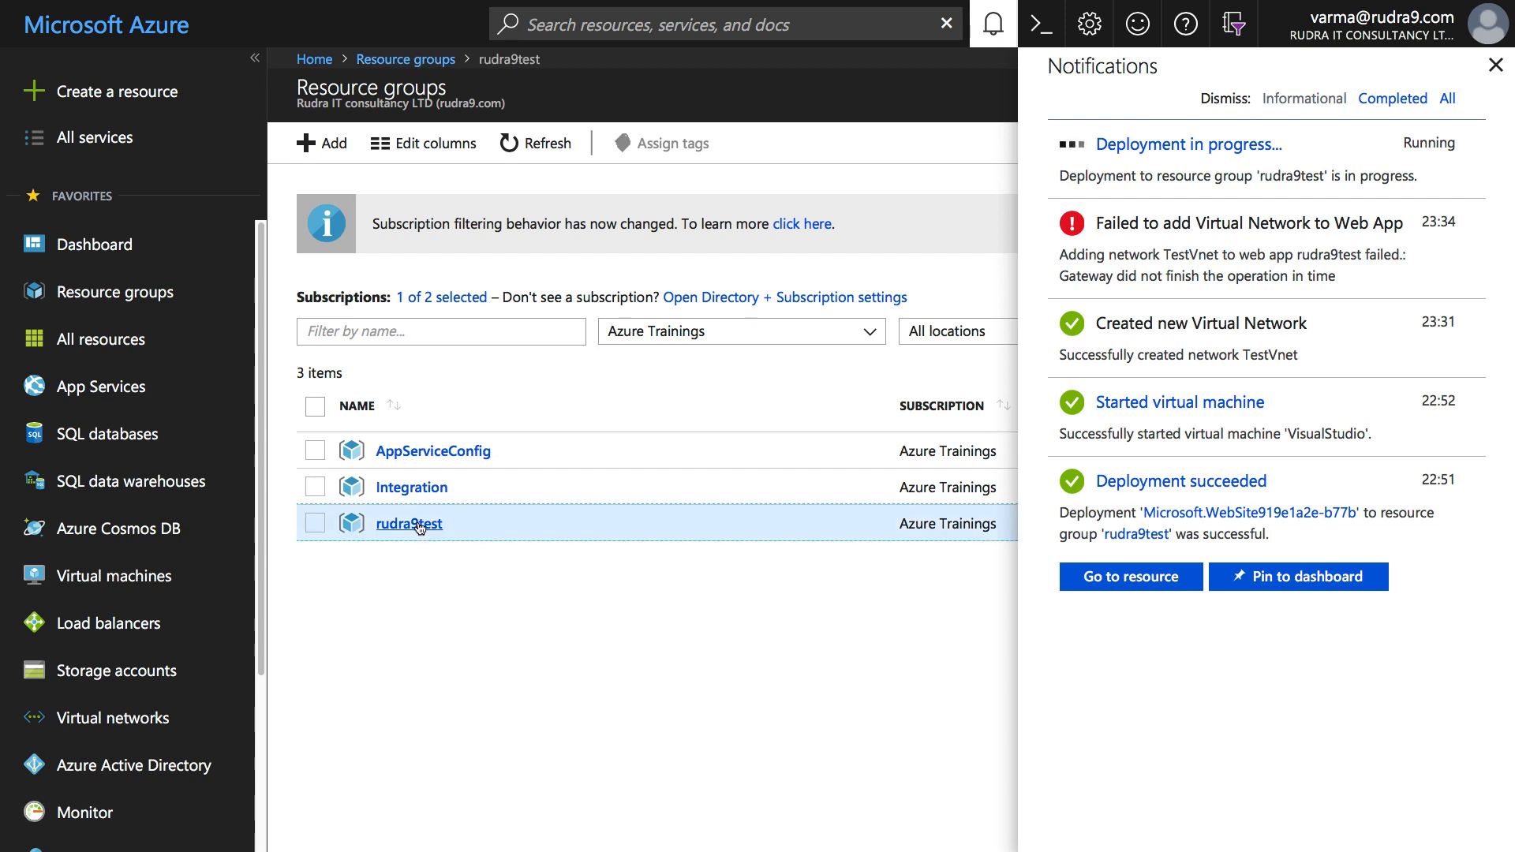
pyautogui.click(1496, 68)
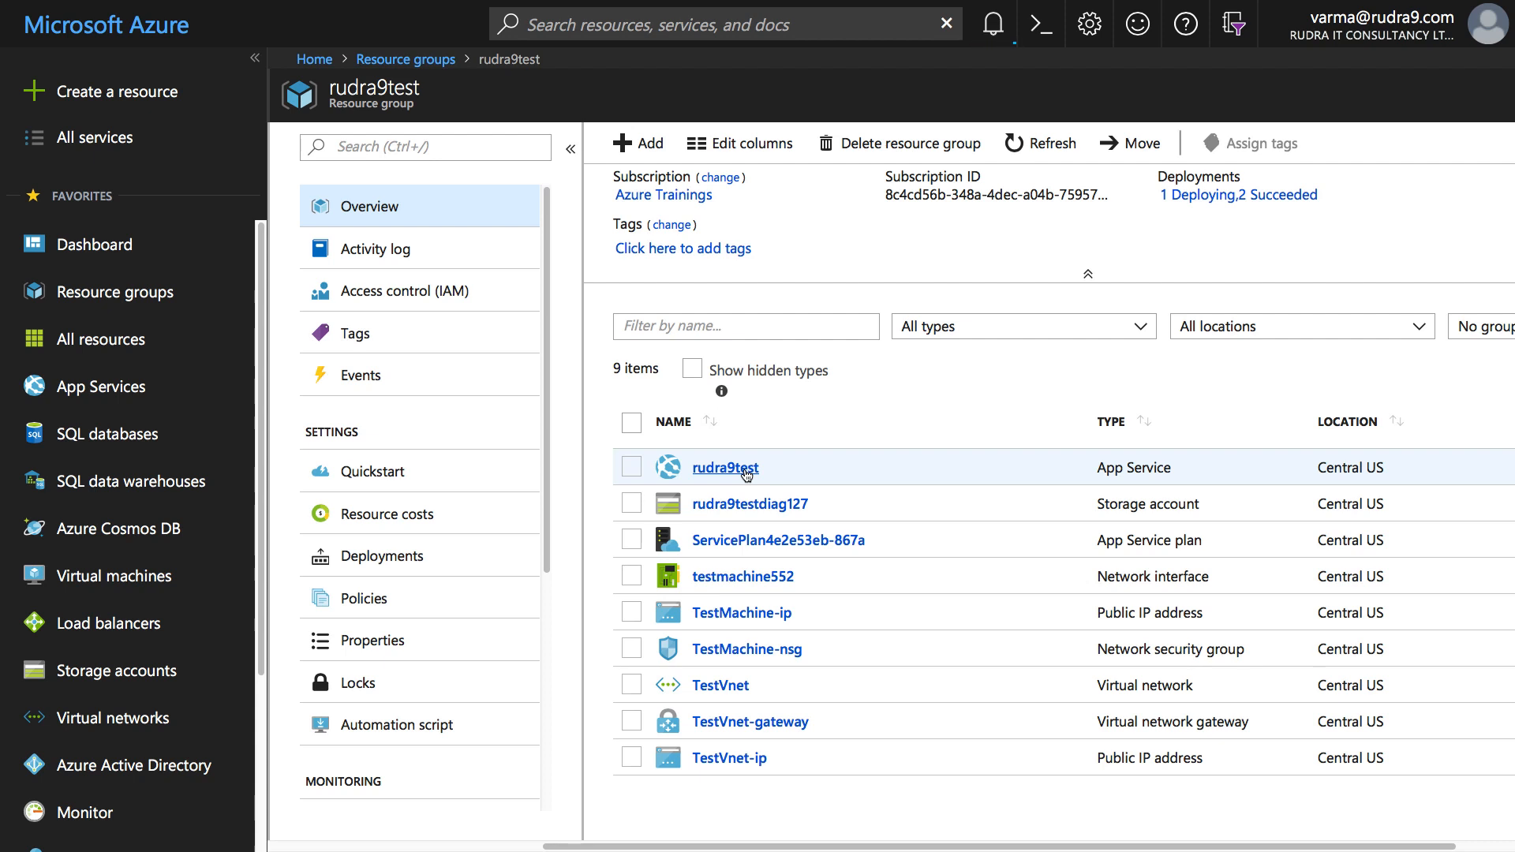
pyautogui.press('super+Tab')
pyautogui.press('super+Tab')
pyautogui.press('super+Tab')
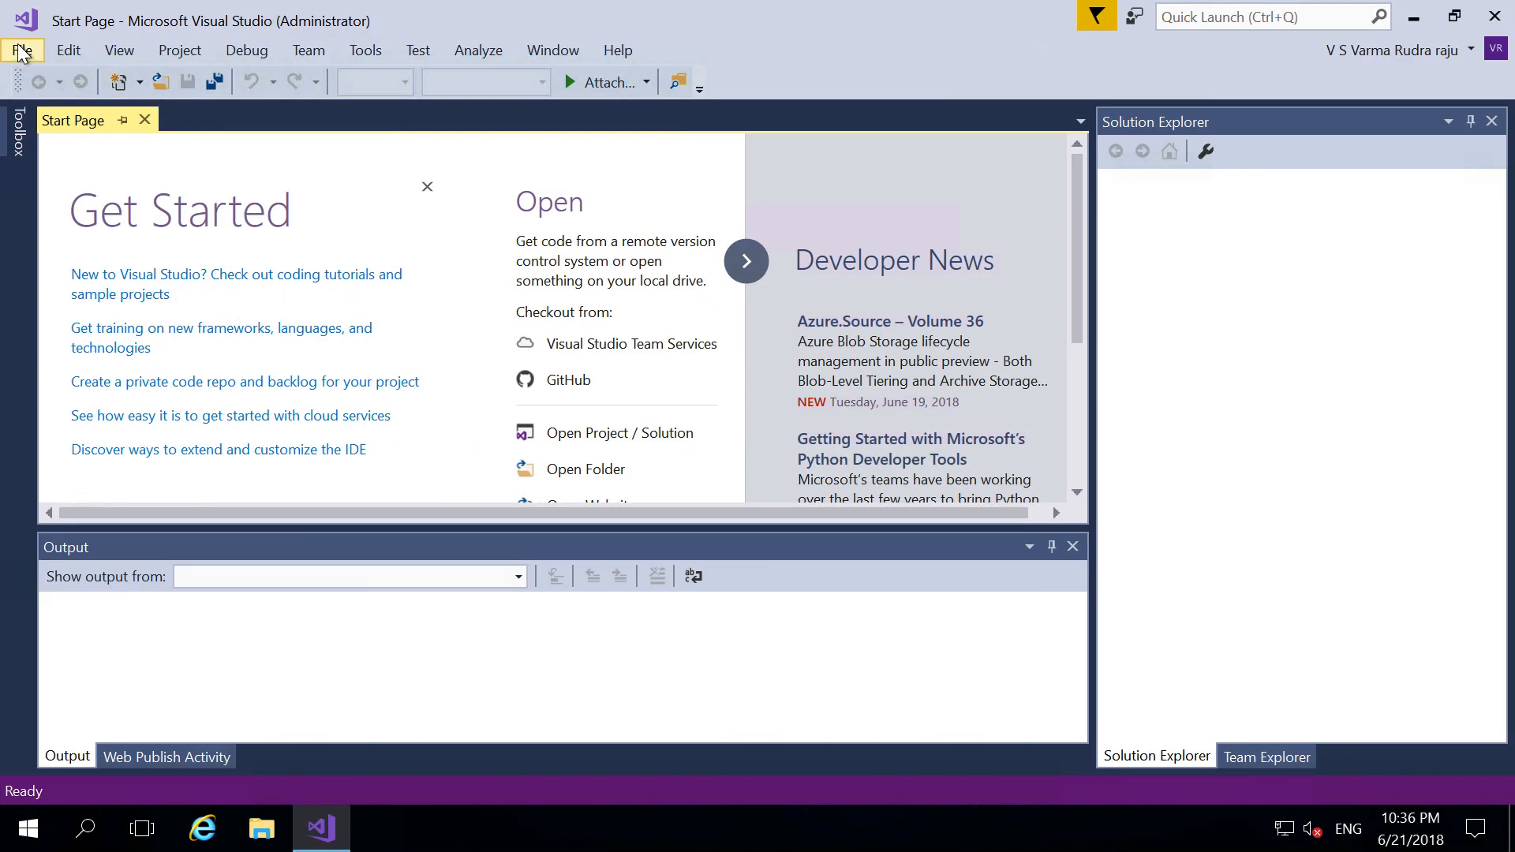
# - Create WebApplication13 as an ASP.NET Web Application (.NET Framework) using the Azure API App template
pyautogui.click(22, 51)
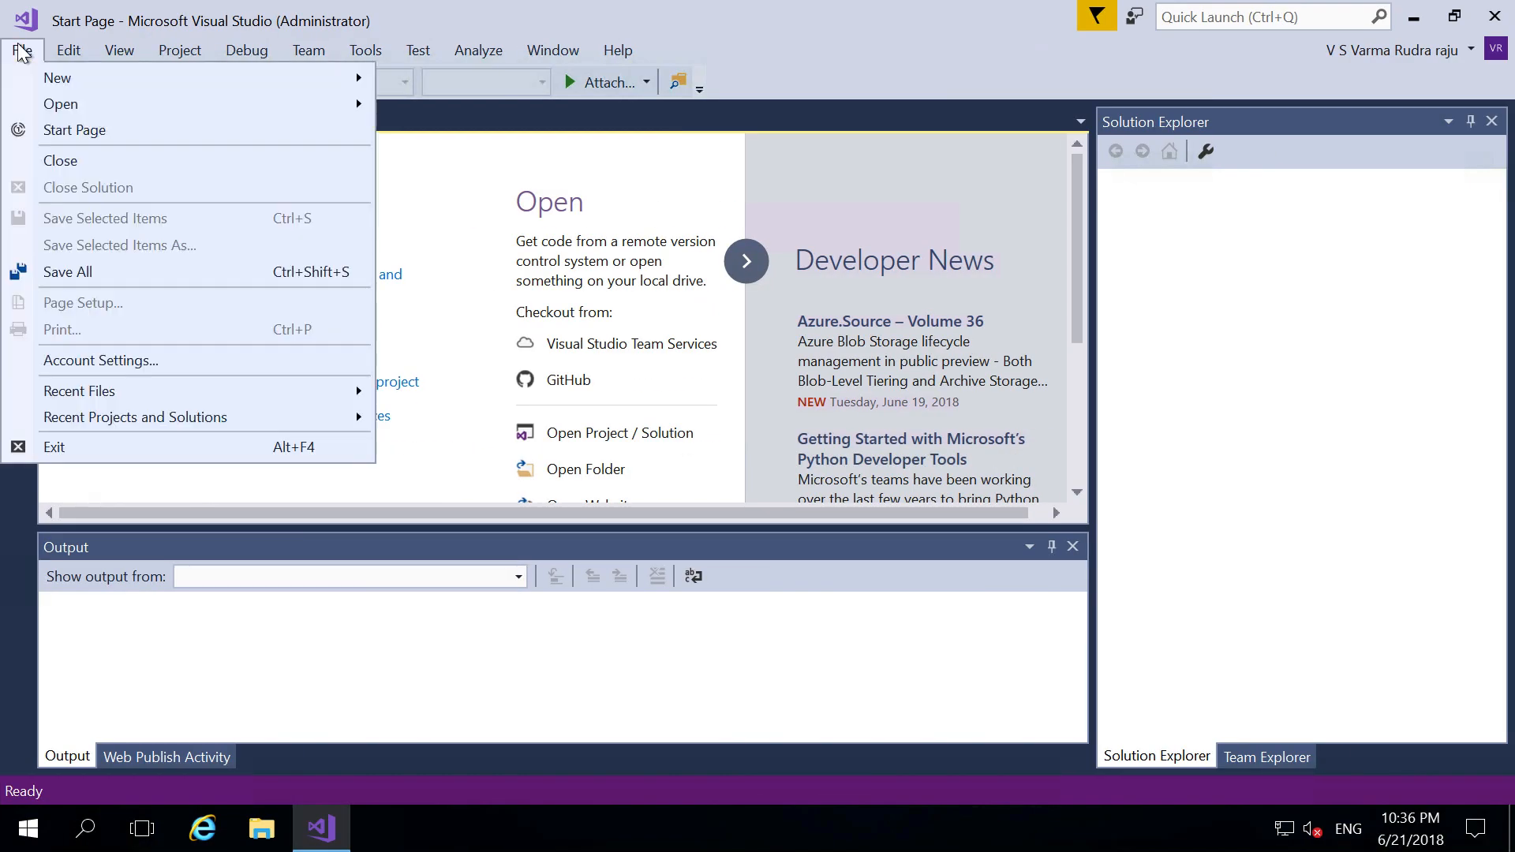
pyautogui.moveTo(197, 78)
pyautogui.click(428, 80)
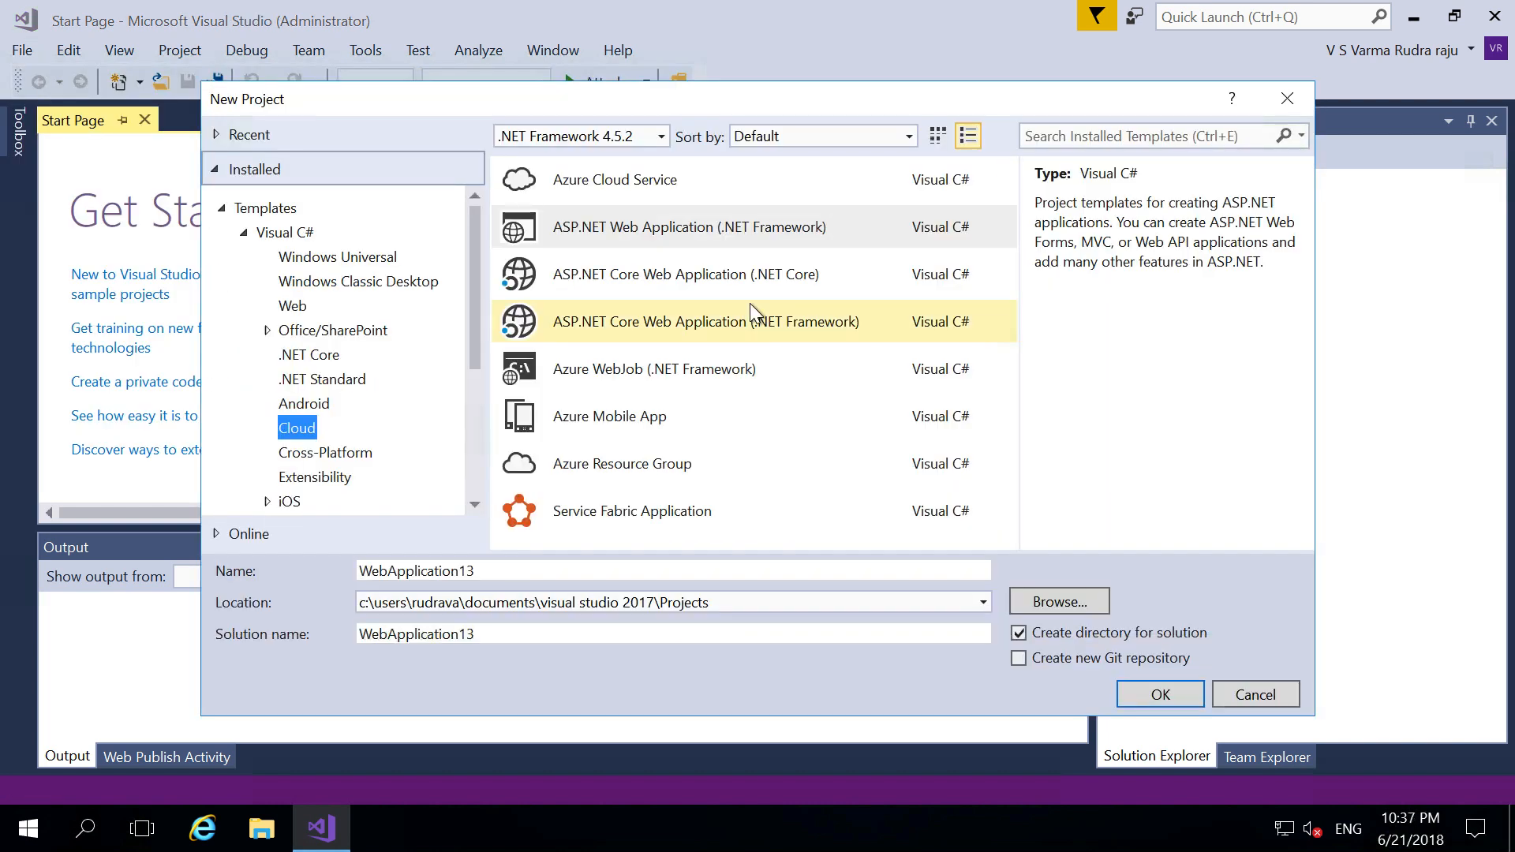
pyautogui.click(731, 229)
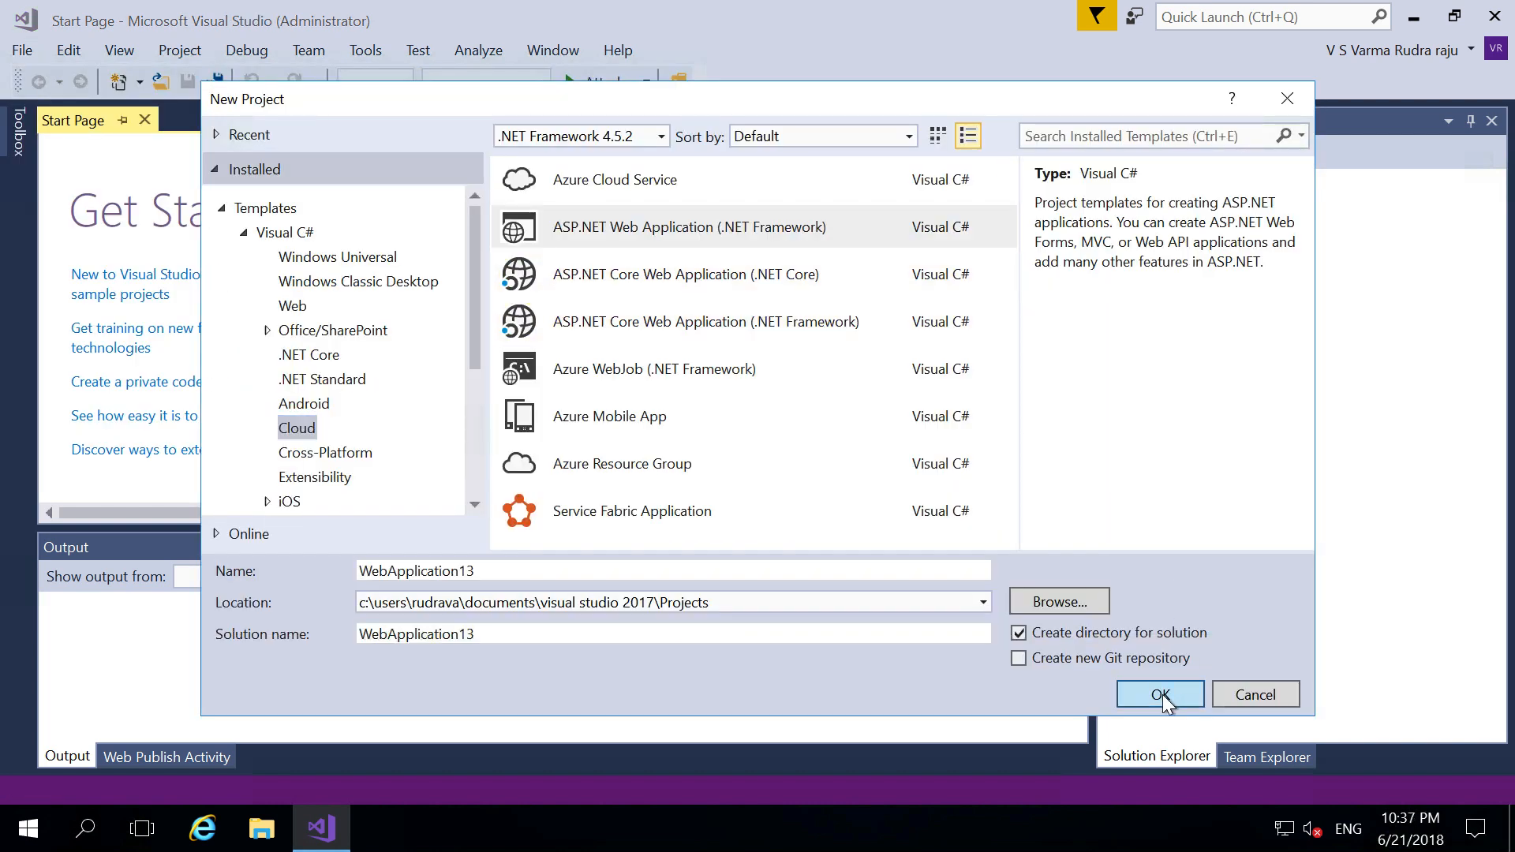
pyautogui.click(1163, 695)
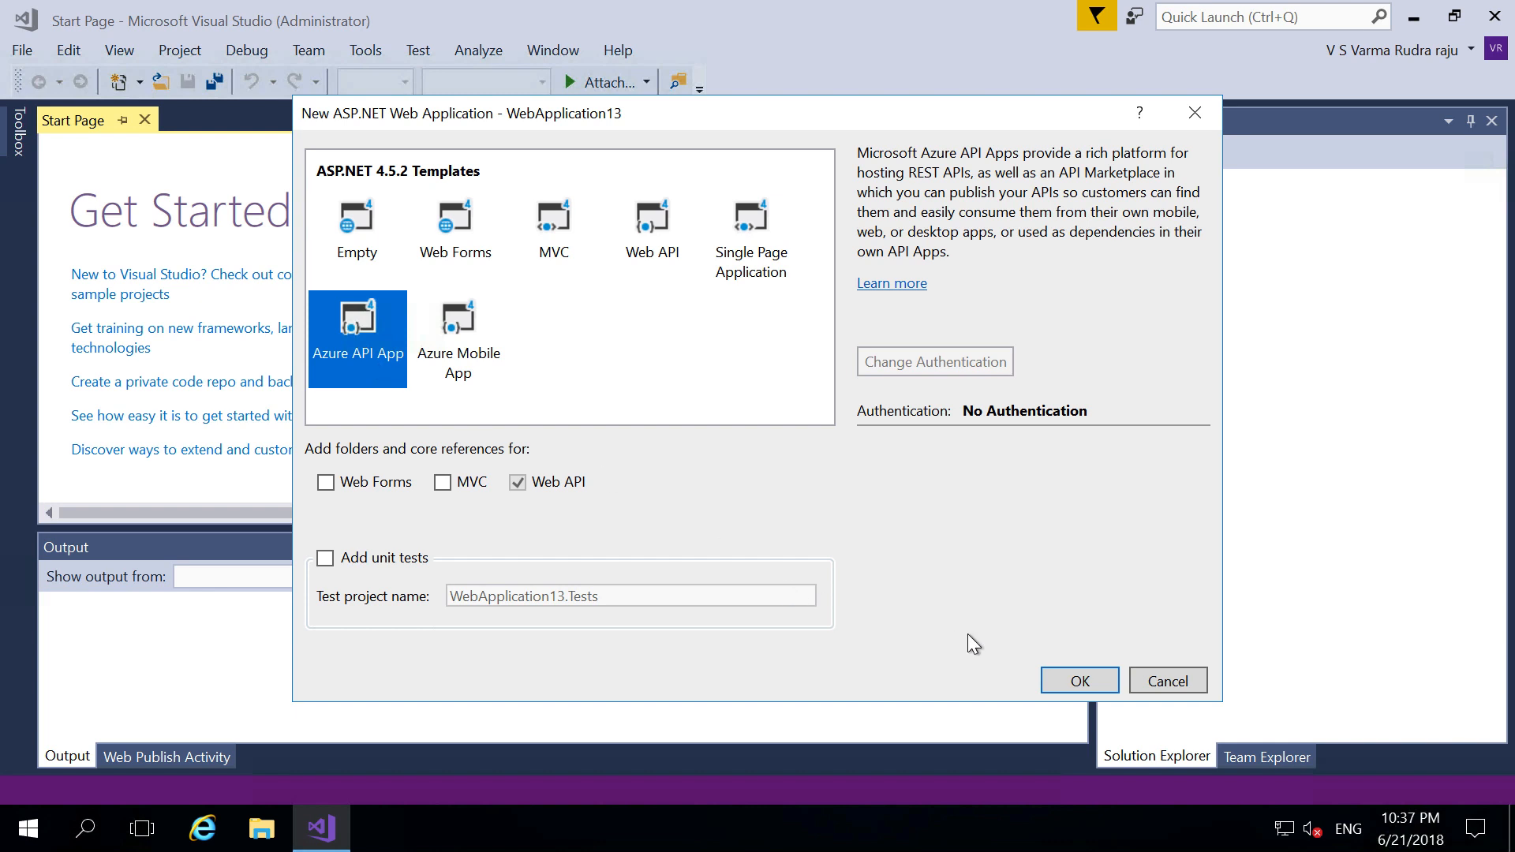
pyautogui.click(1065, 679)
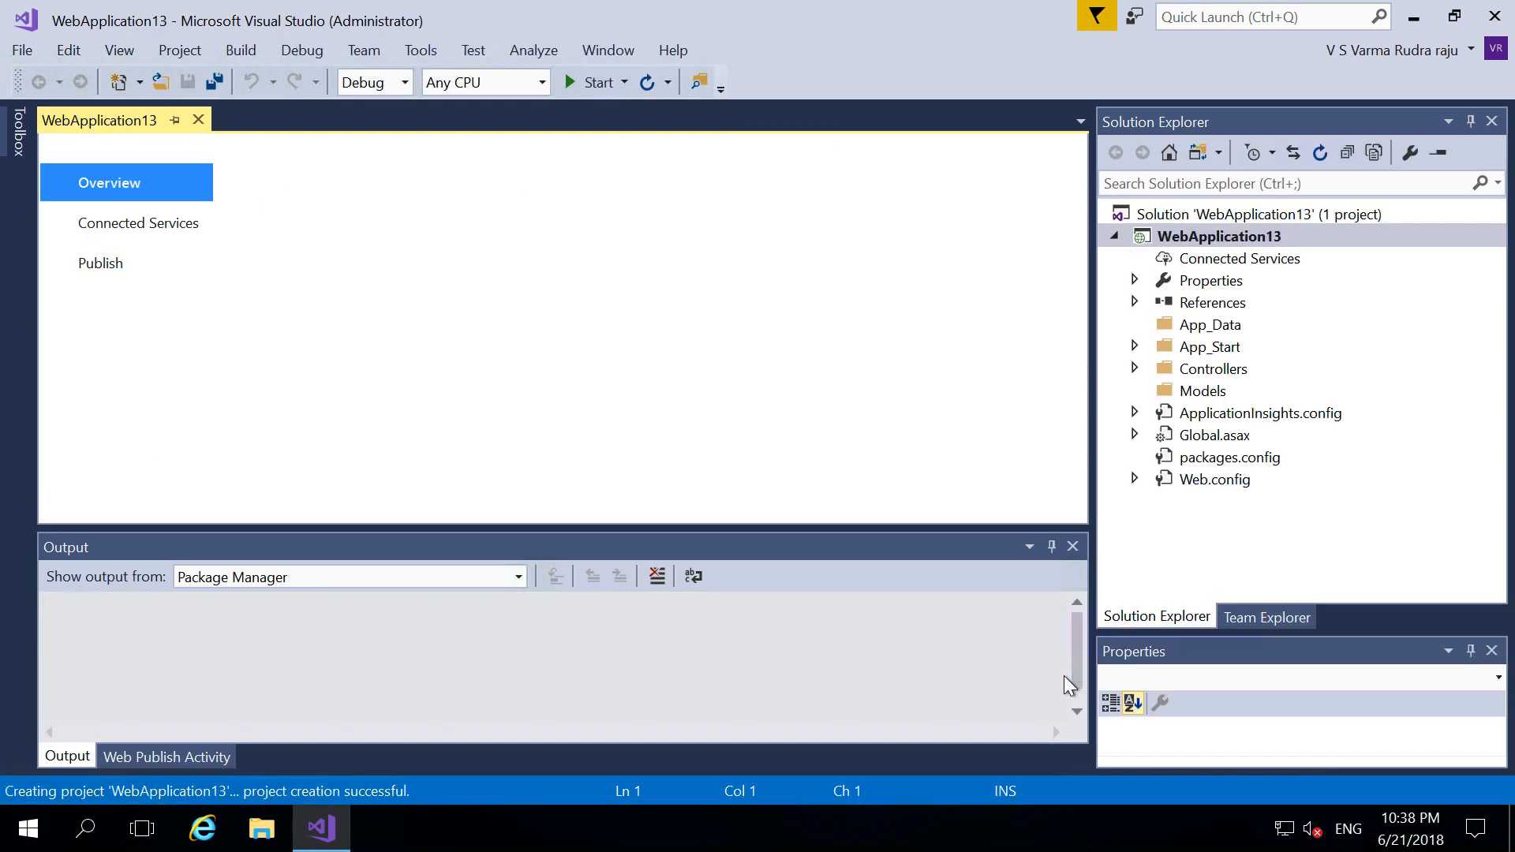
# - In App_Start/SwaggerConfig.cs, delete the /* on line 190 and */ on line 194, then select ValuesController.cs
pyautogui.click(1135, 347)
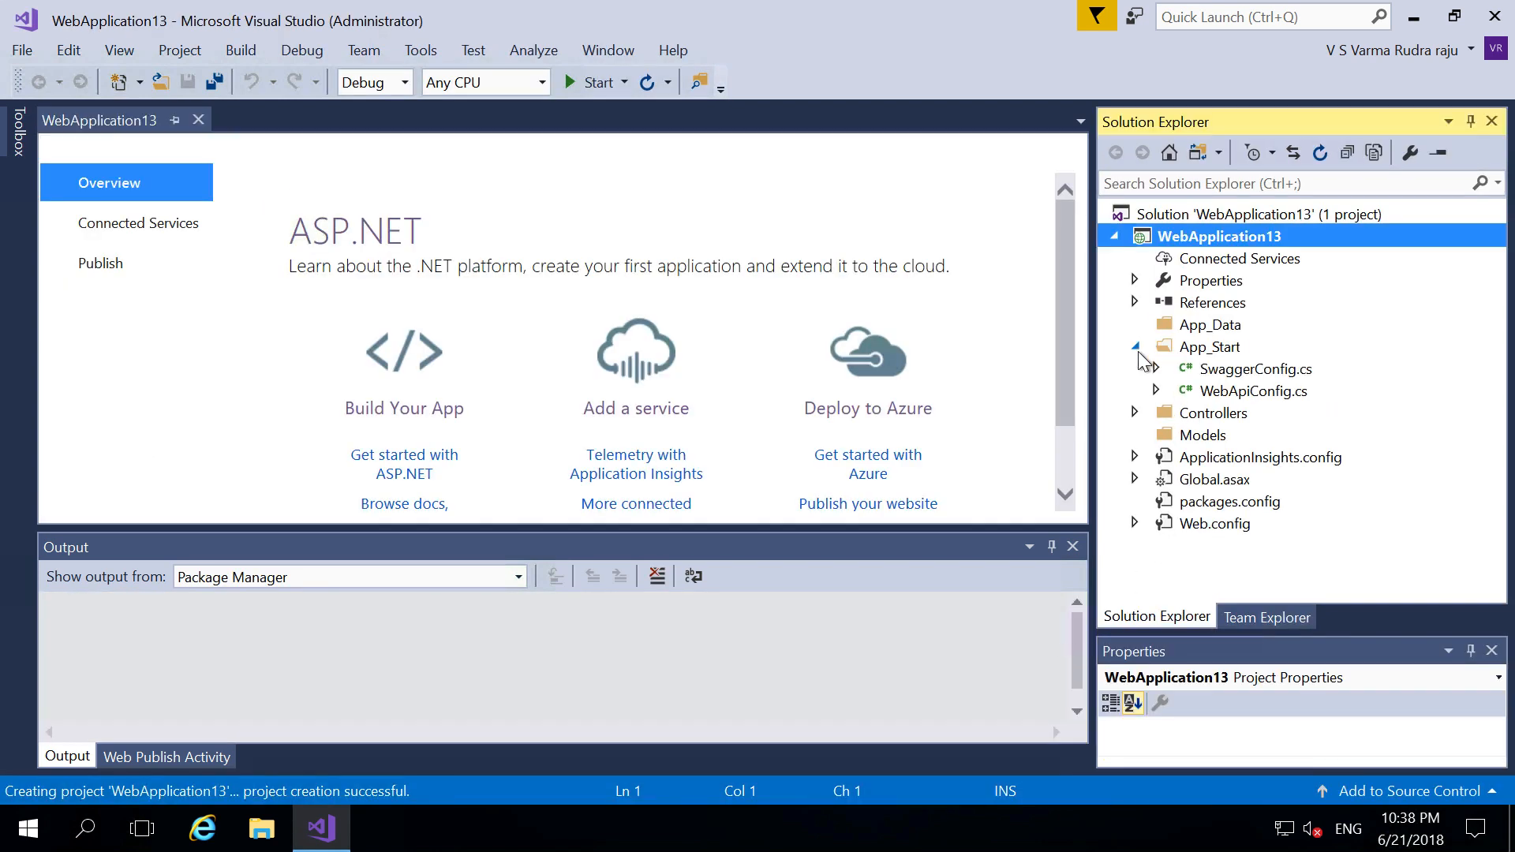
pyautogui.click(1213, 374)
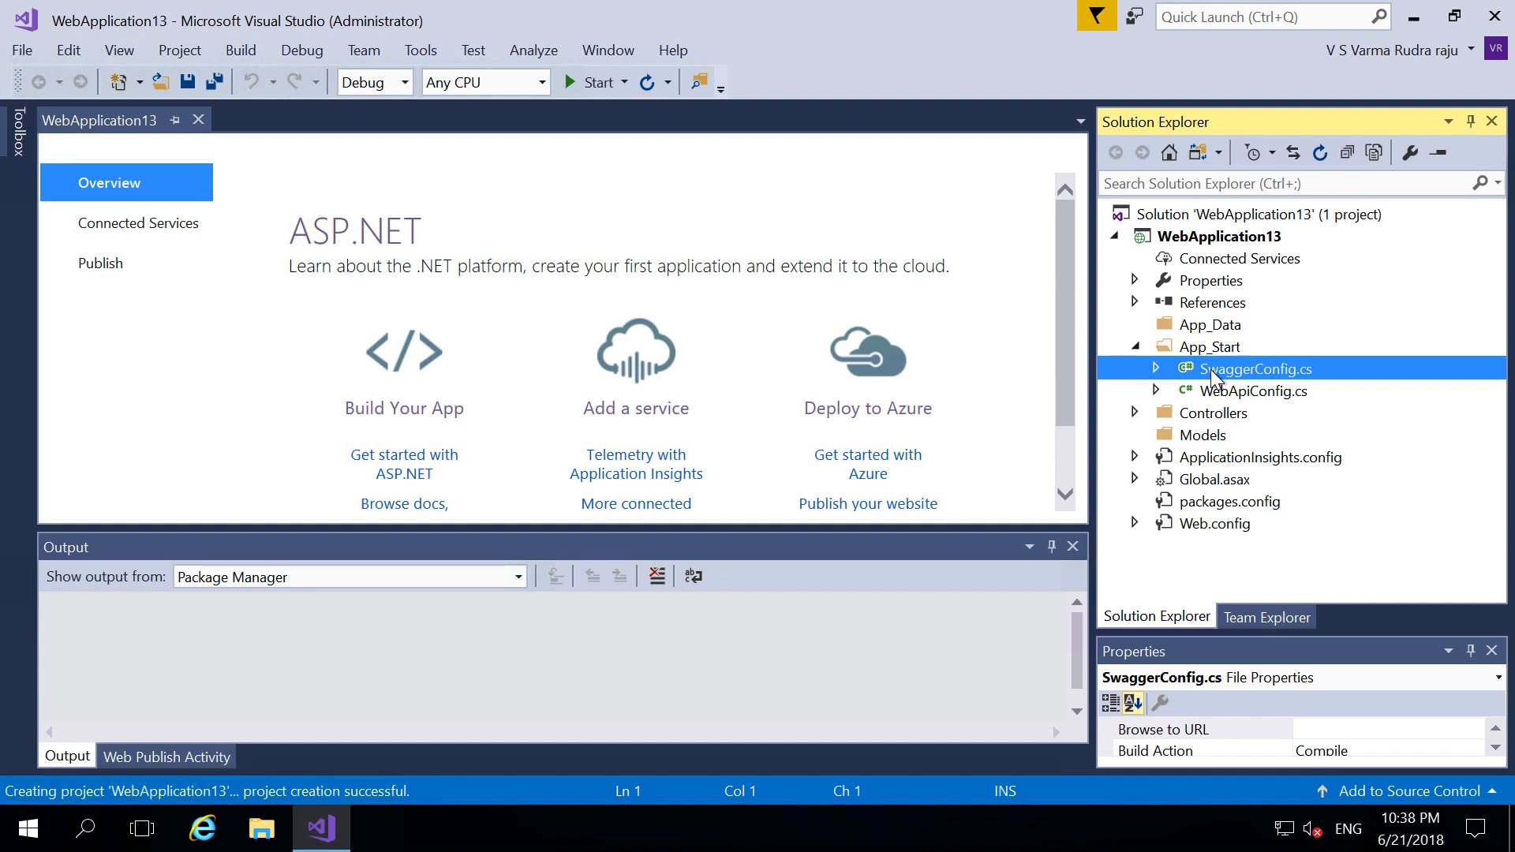
pyautogui.doubleClick(1214, 371)
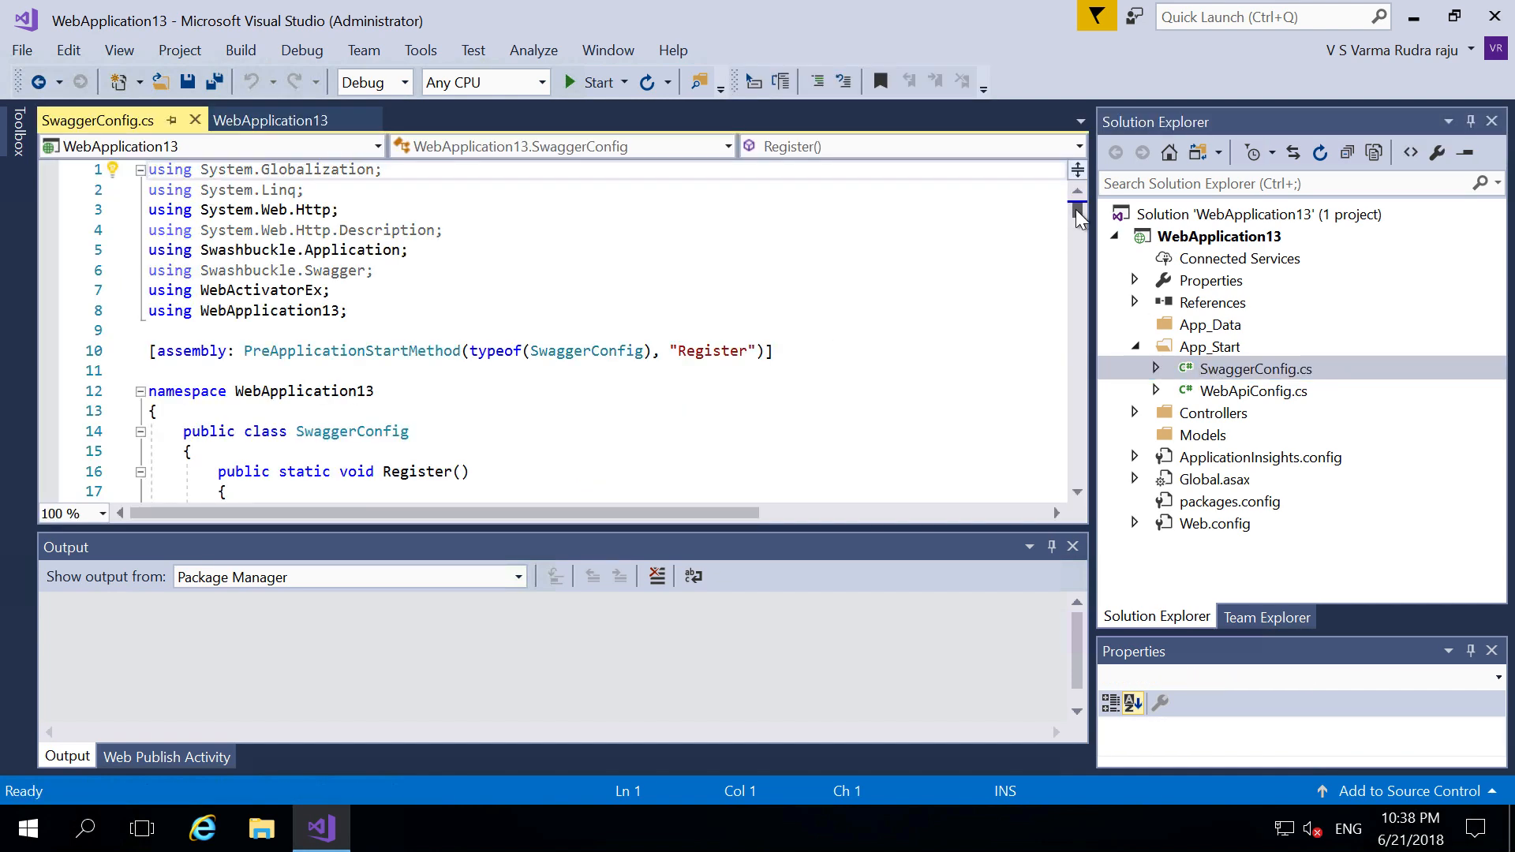
pyautogui.moveTo(1077, 210); pyautogui.dragTo(1082, 384)
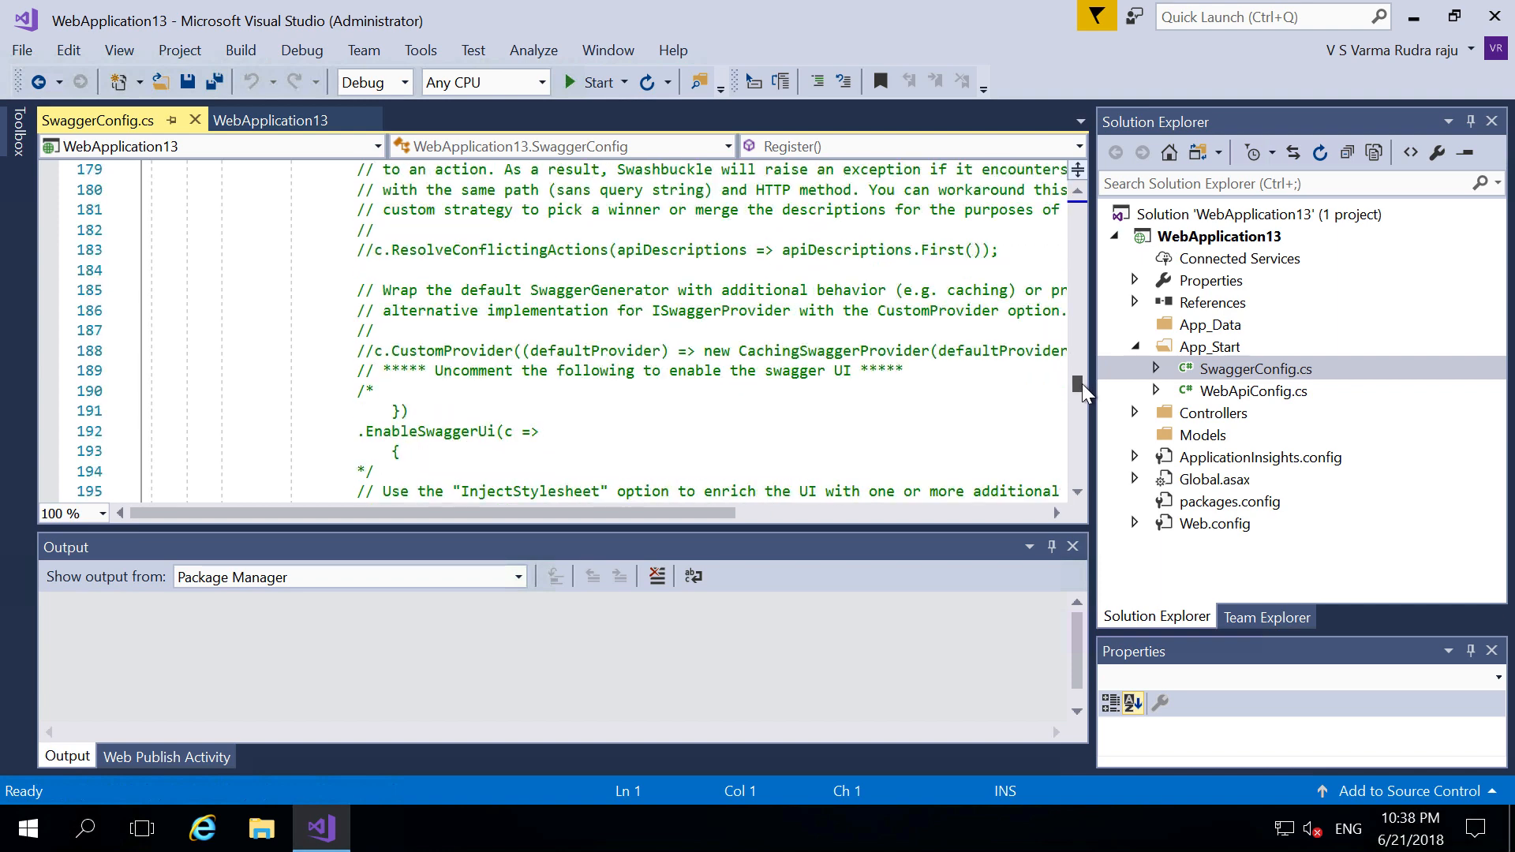
pyautogui.click(379, 388)
pyautogui.press('BackSpace')
pyautogui.press('BackSpace')
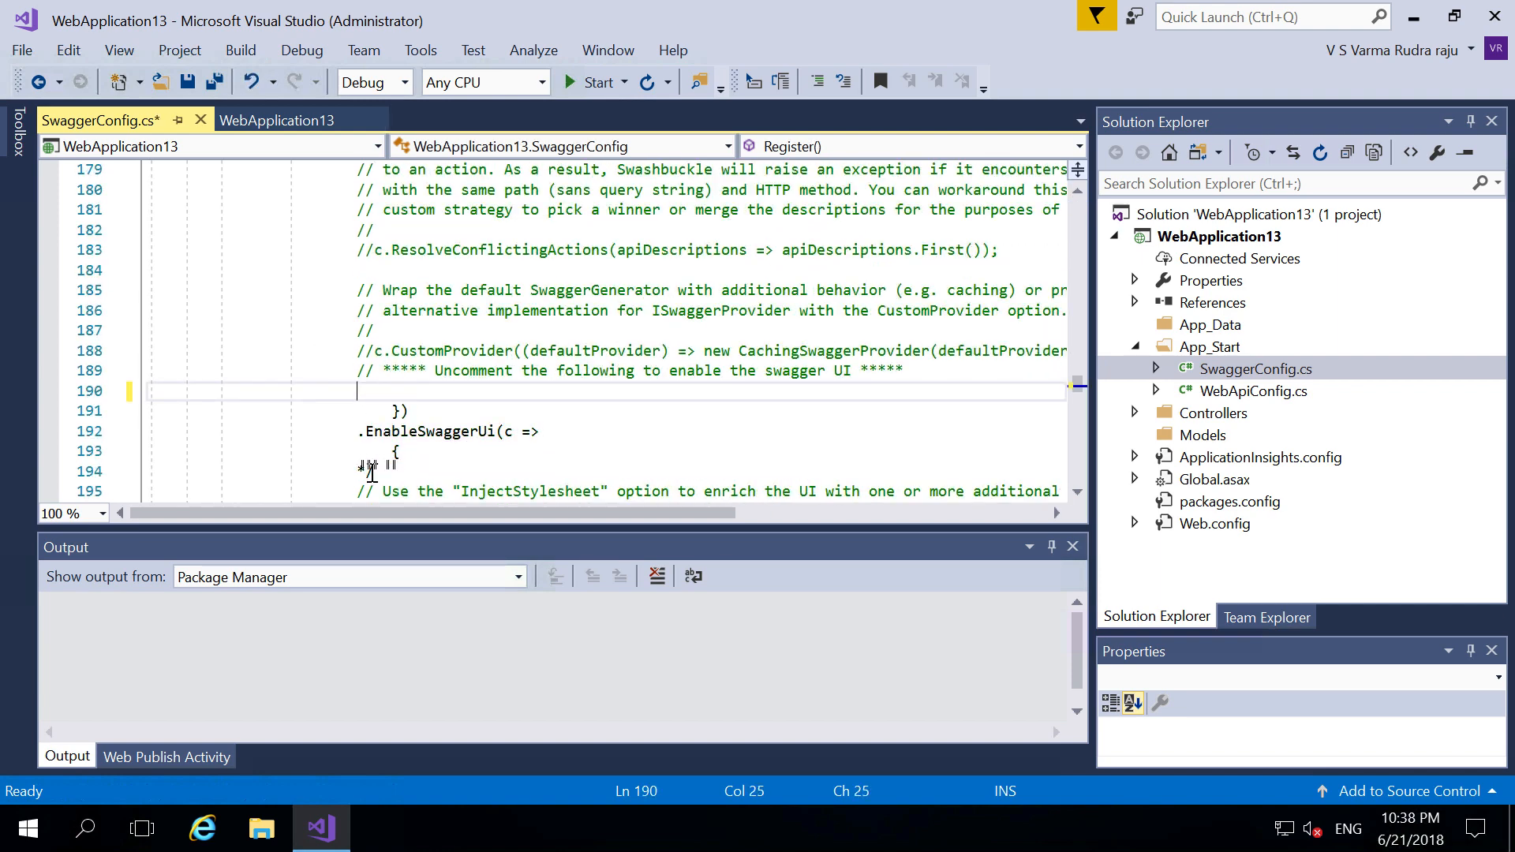
pyautogui.click(372, 471)
pyautogui.press('BackSpace')
pyautogui.press('BackSpace')
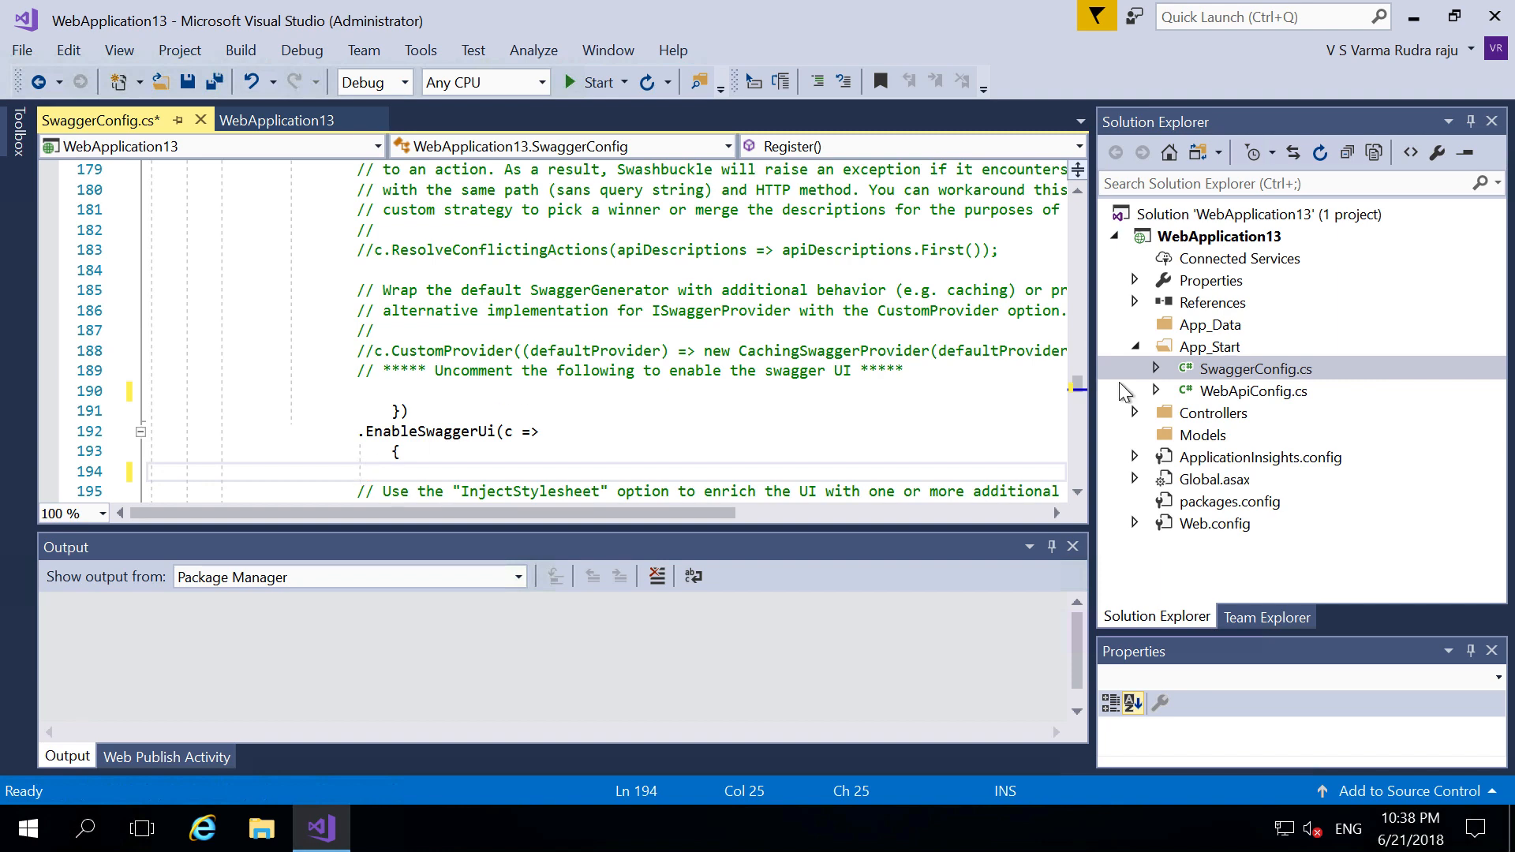
pyautogui.click(1135, 413)
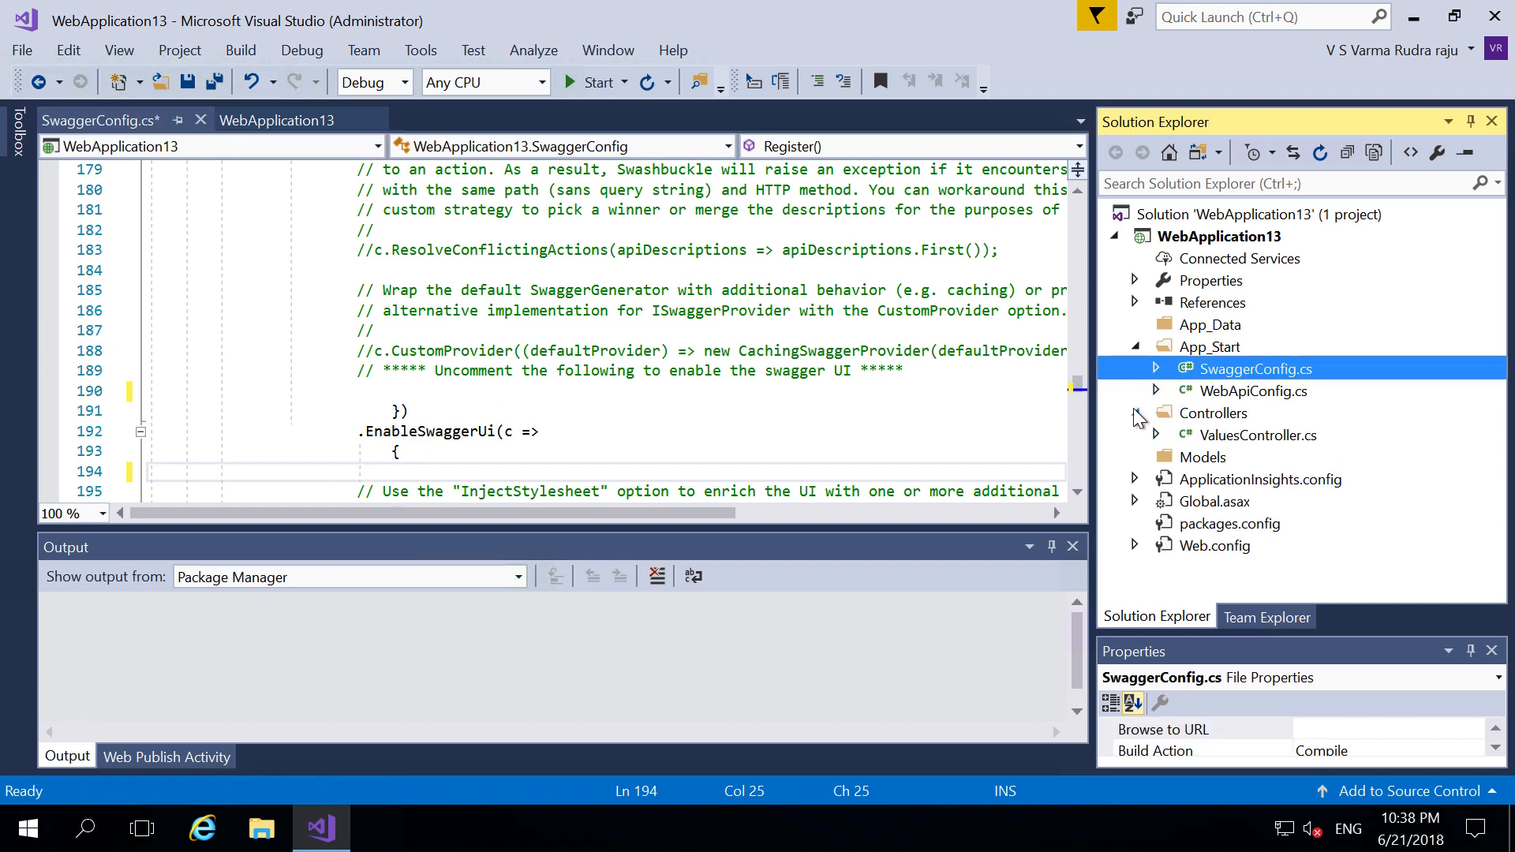
pyautogui.click(1222, 437)
# - Open ValuesController.cs, close the bottom panes, and delete the placeholder return "value" on line 26
pyautogui.doubleClick(1222, 436)
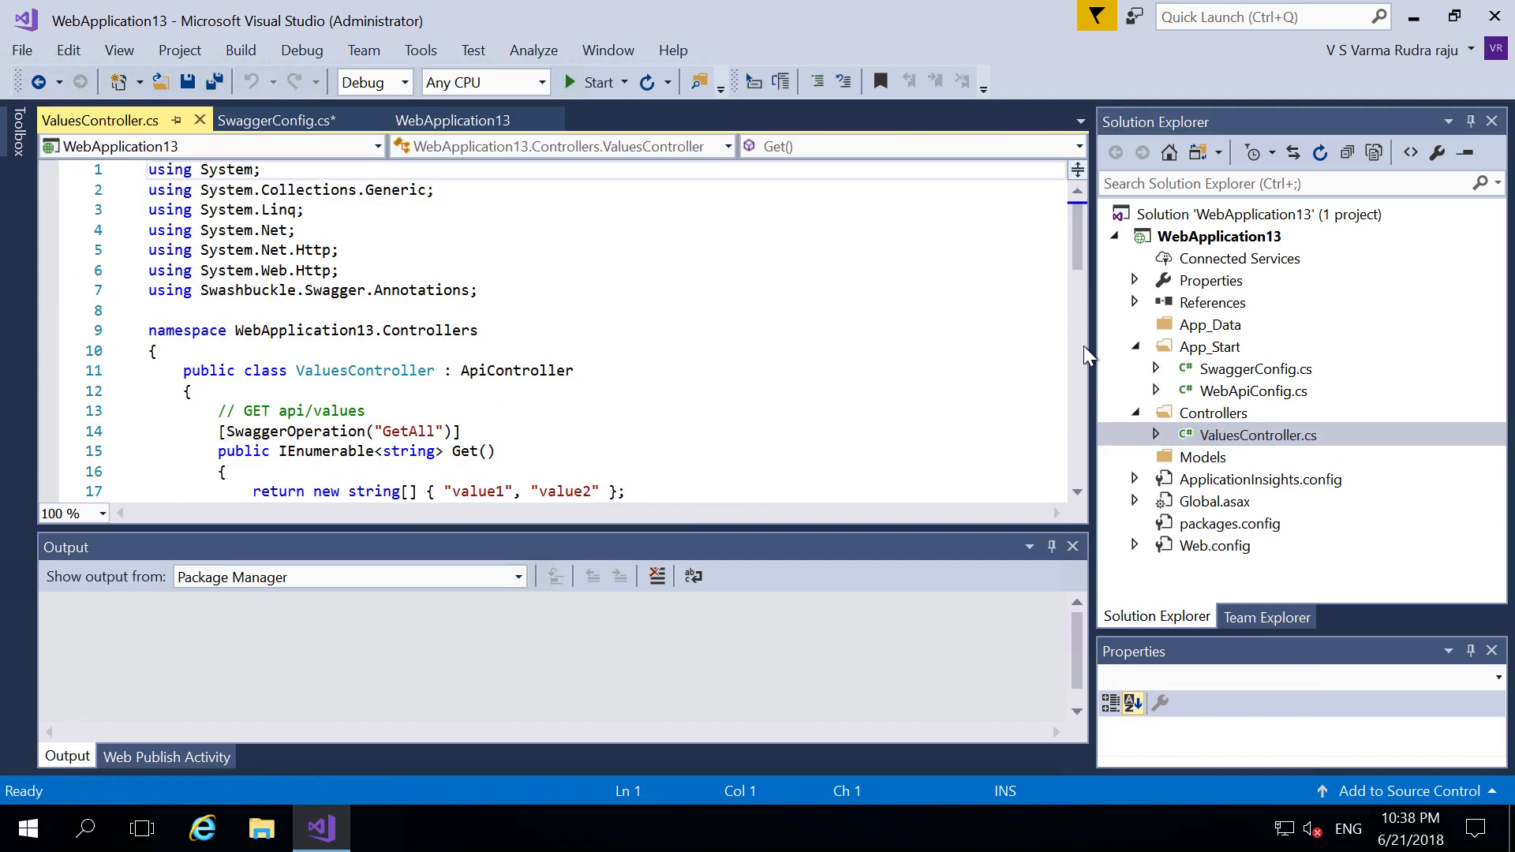
pyautogui.click(1072, 547)
pyautogui.click(1071, 547)
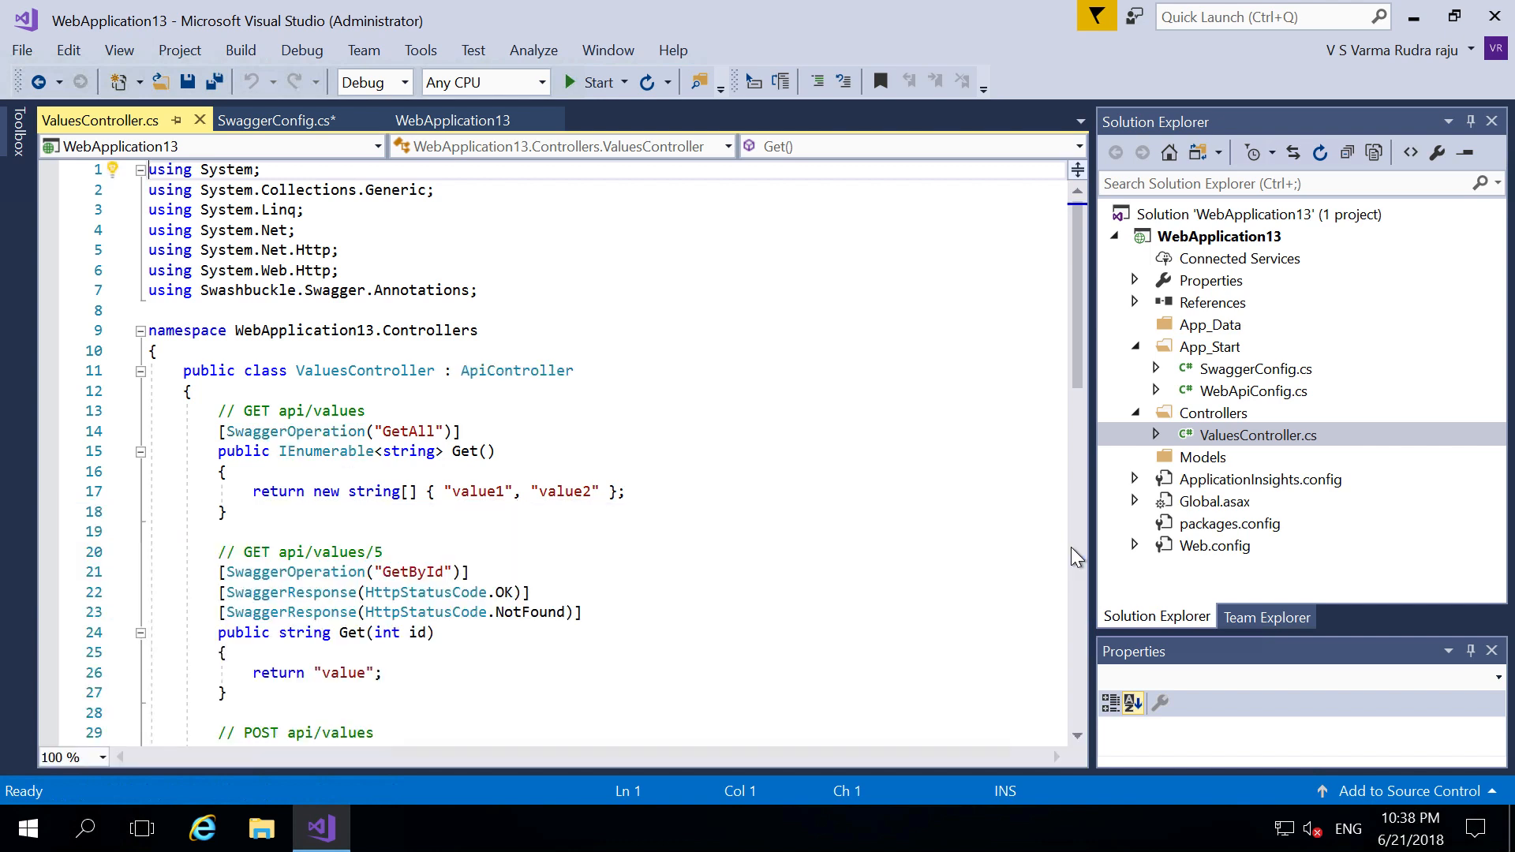
pyautogui.moveTo(1075, 307); pyautogui.dragTo(1068, 394)
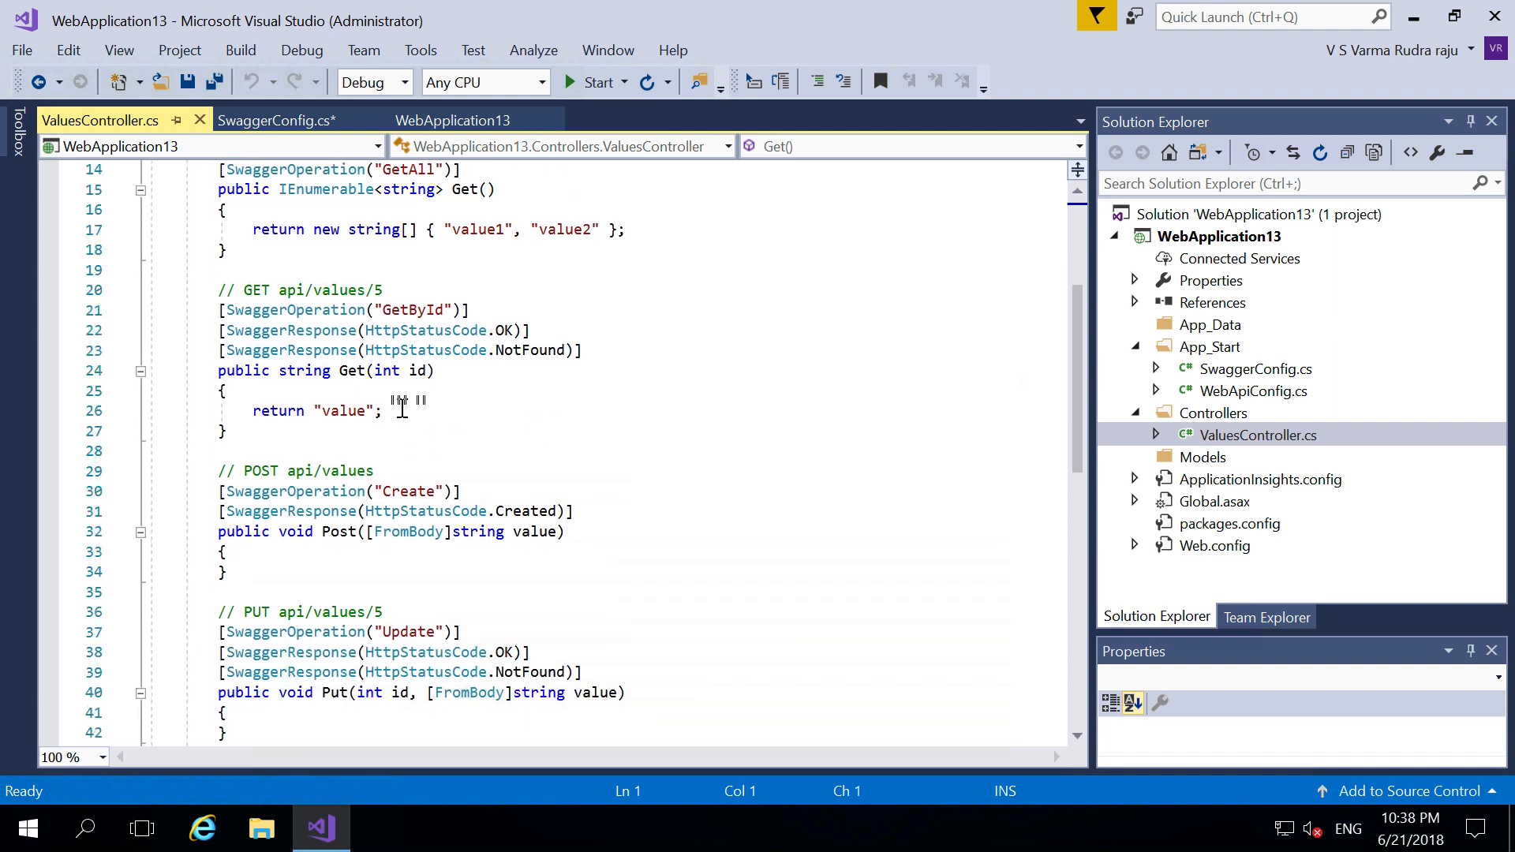
pyautogui.moveTo(383, 411); pyautogui.dragTo(250, 411)
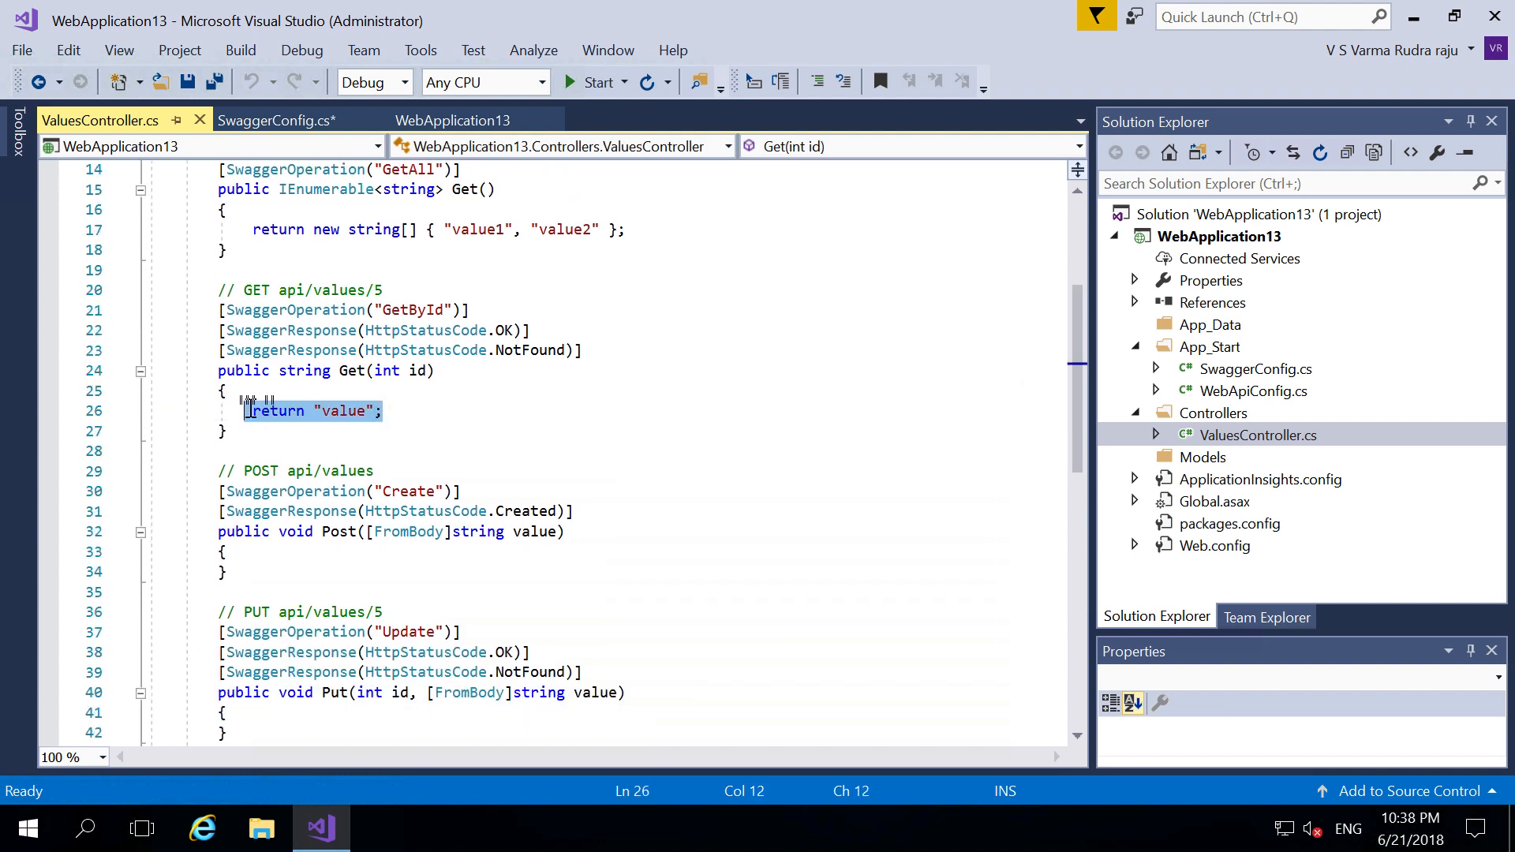
pyautogui.press('Delete')
pyautogui.write('tp')
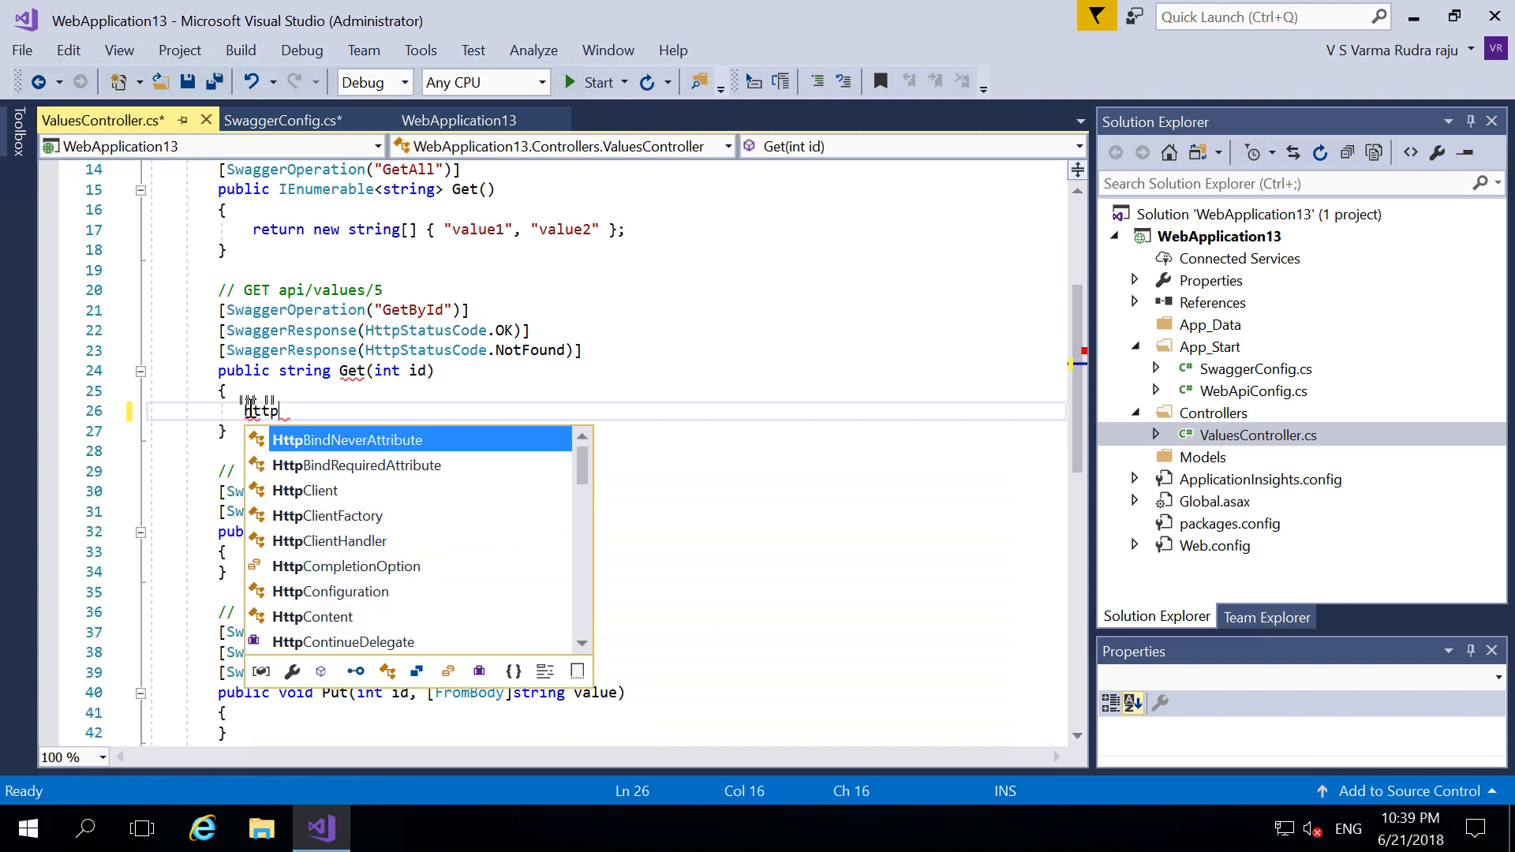
pyautogui.write('web')
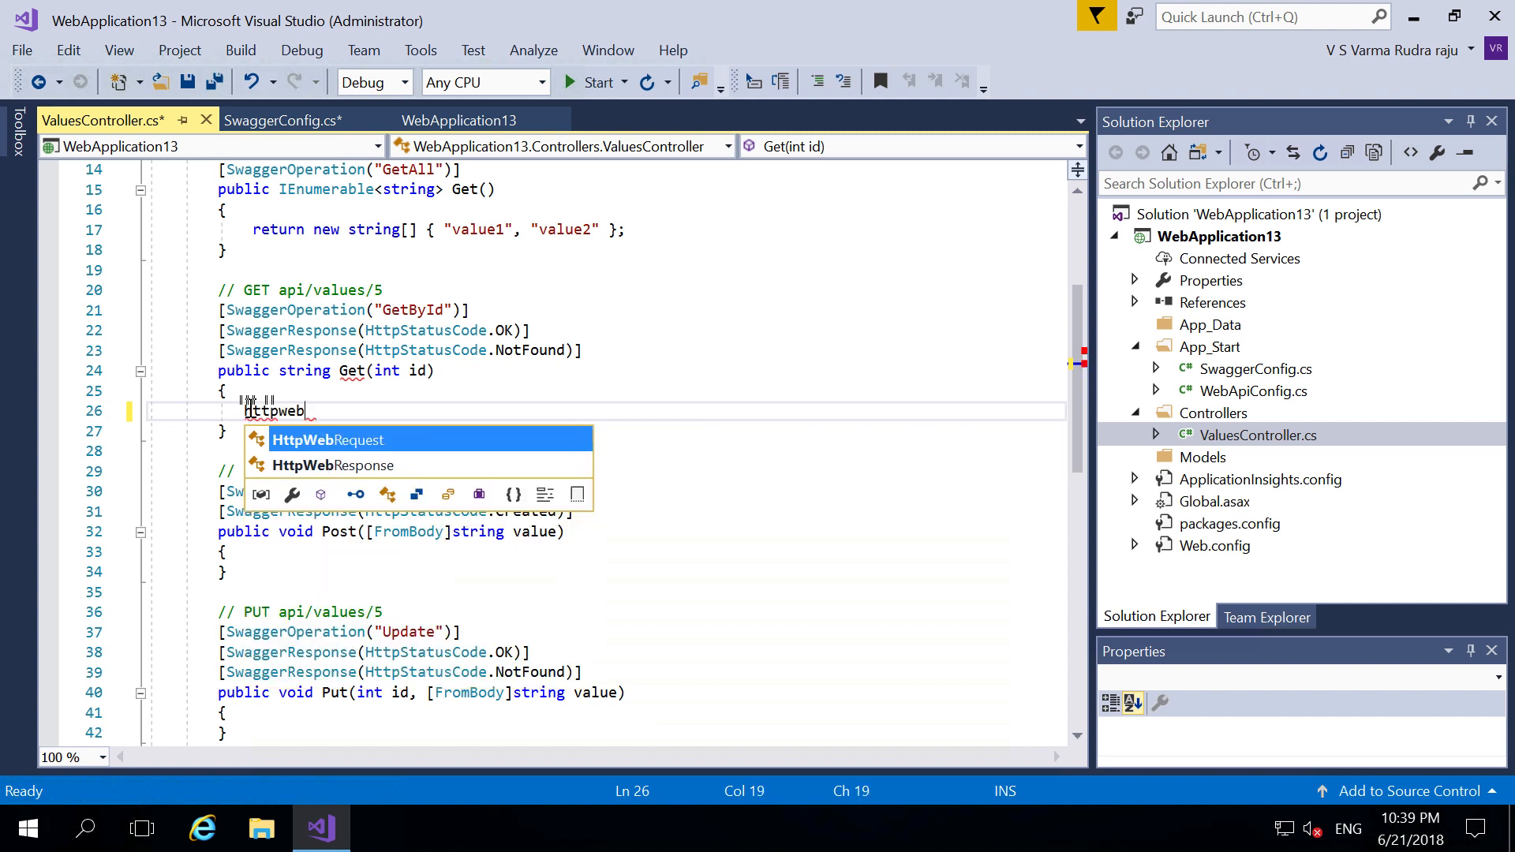
pyautogui.write(' reques')
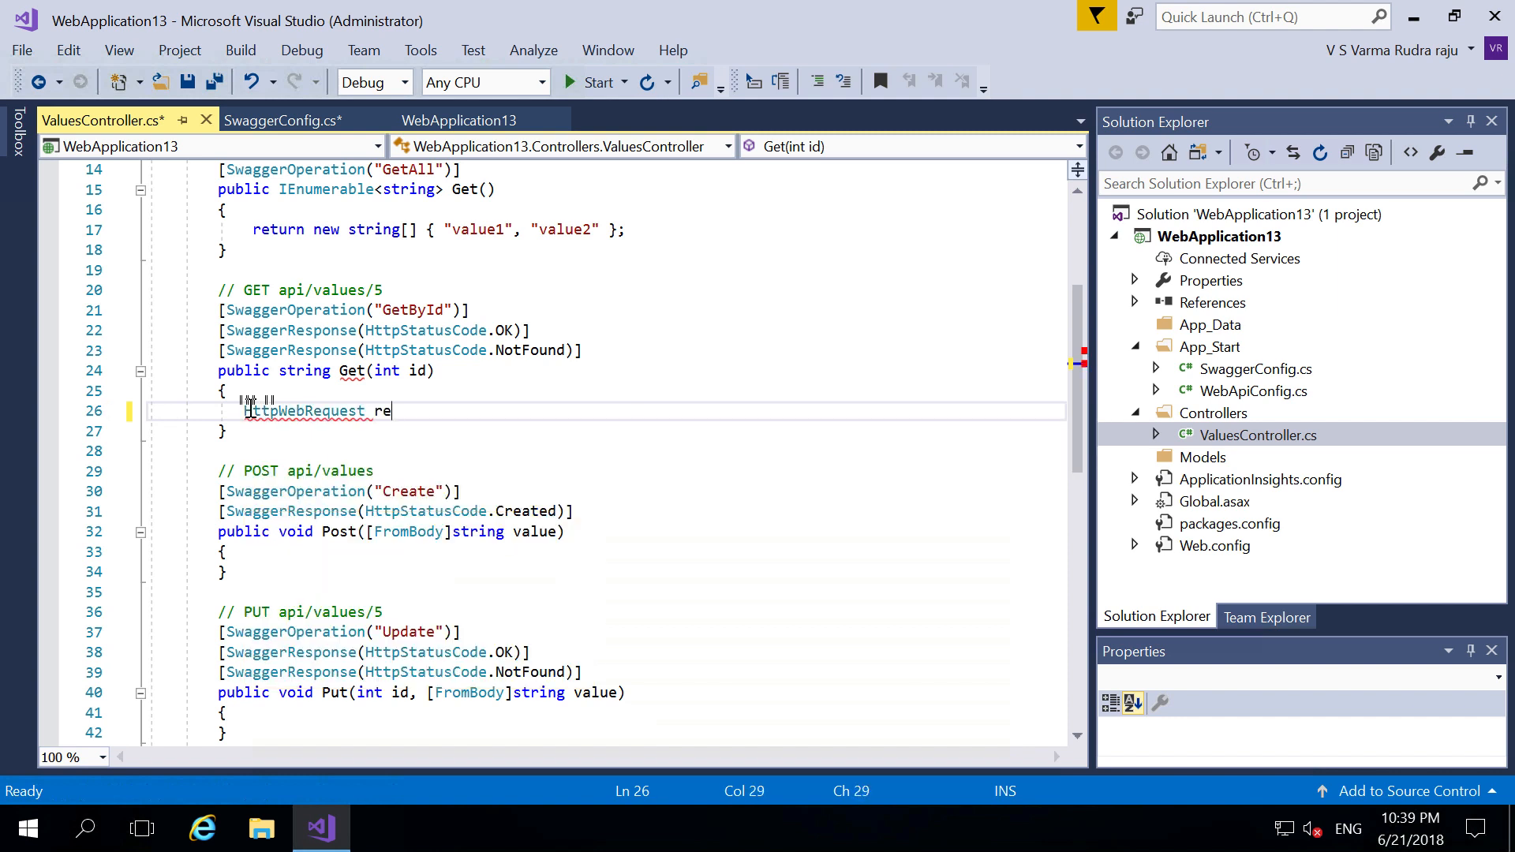
pyautogui.write('t = ')
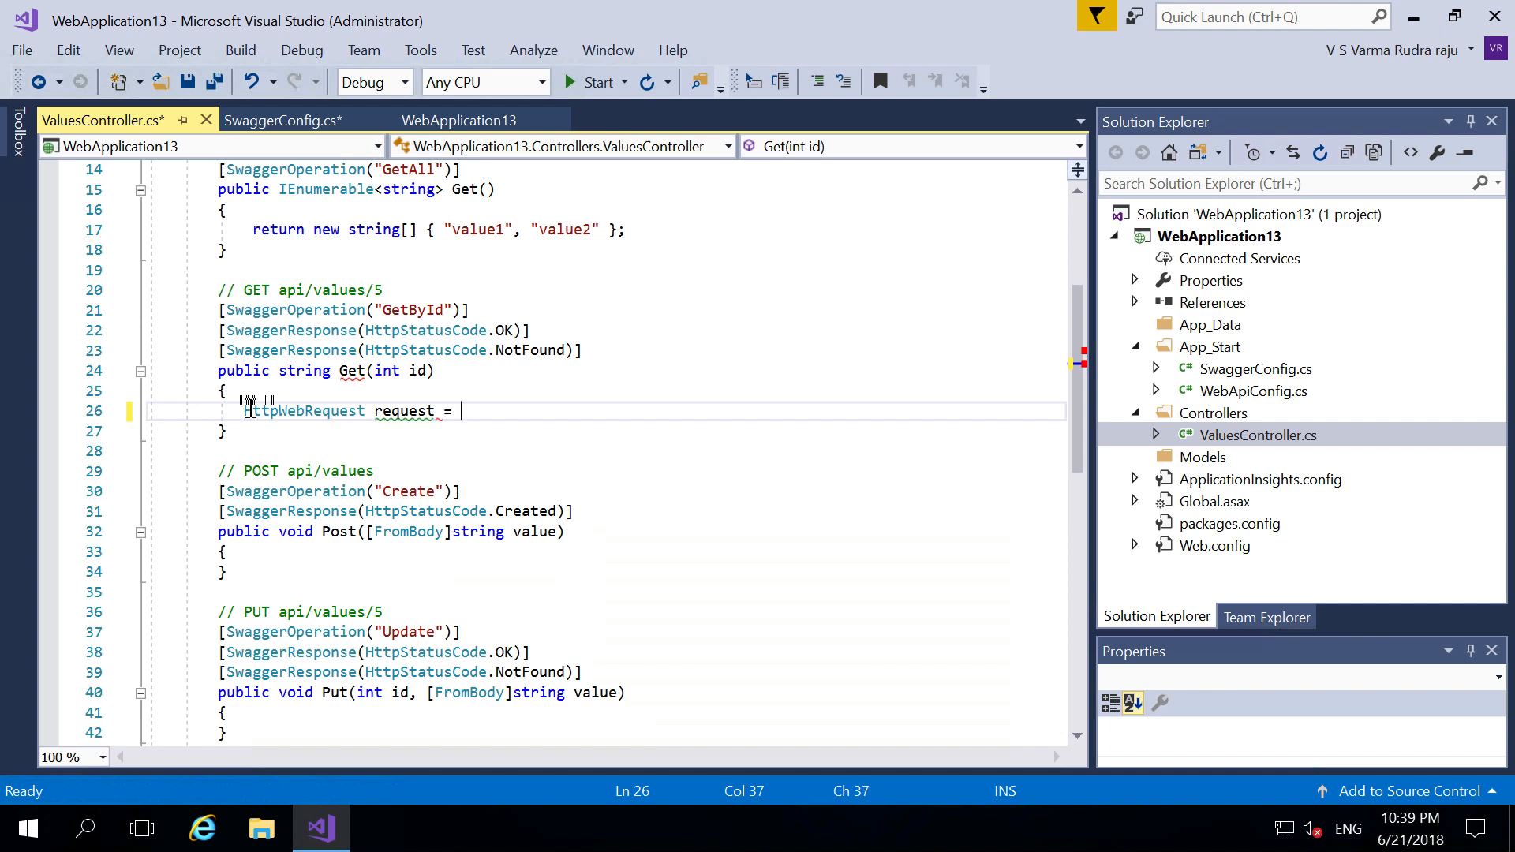
pyautogui.write('(Http')
pyautogui.press('Tab')
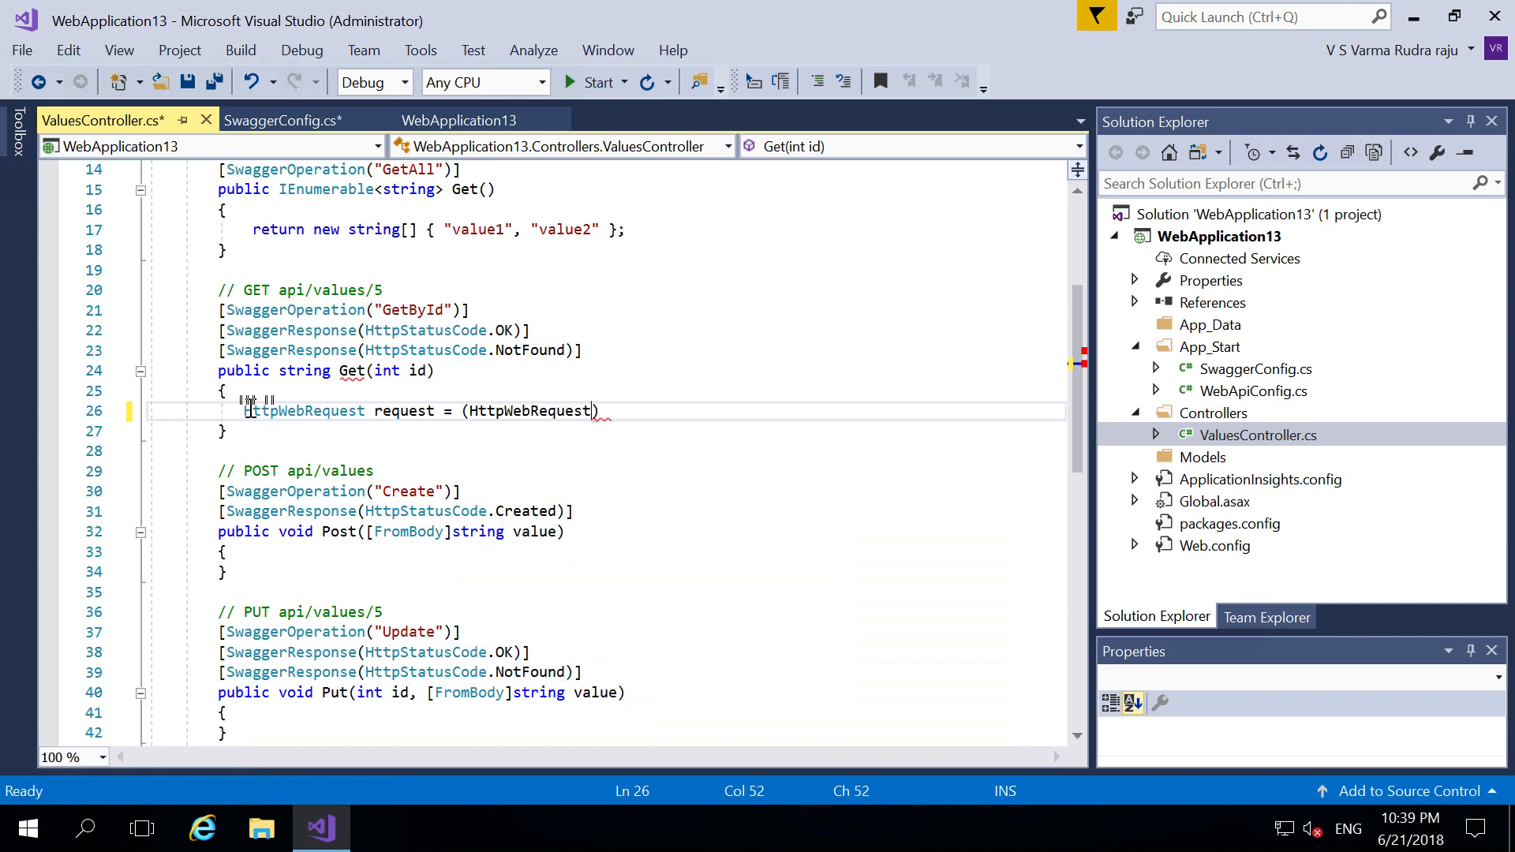
pyautogui.write(') web')
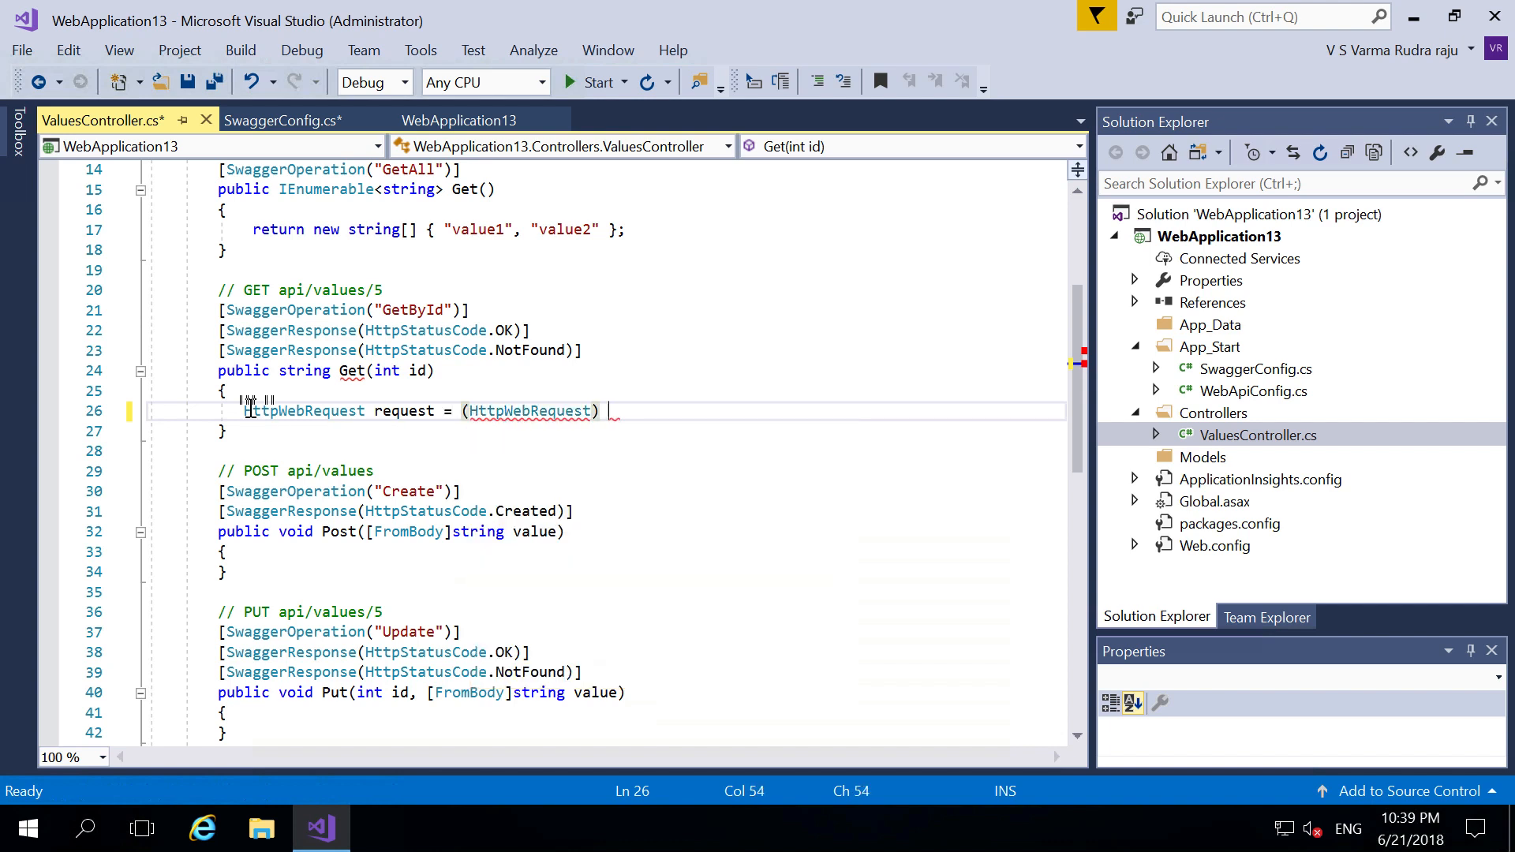
pyautogui.write('re')
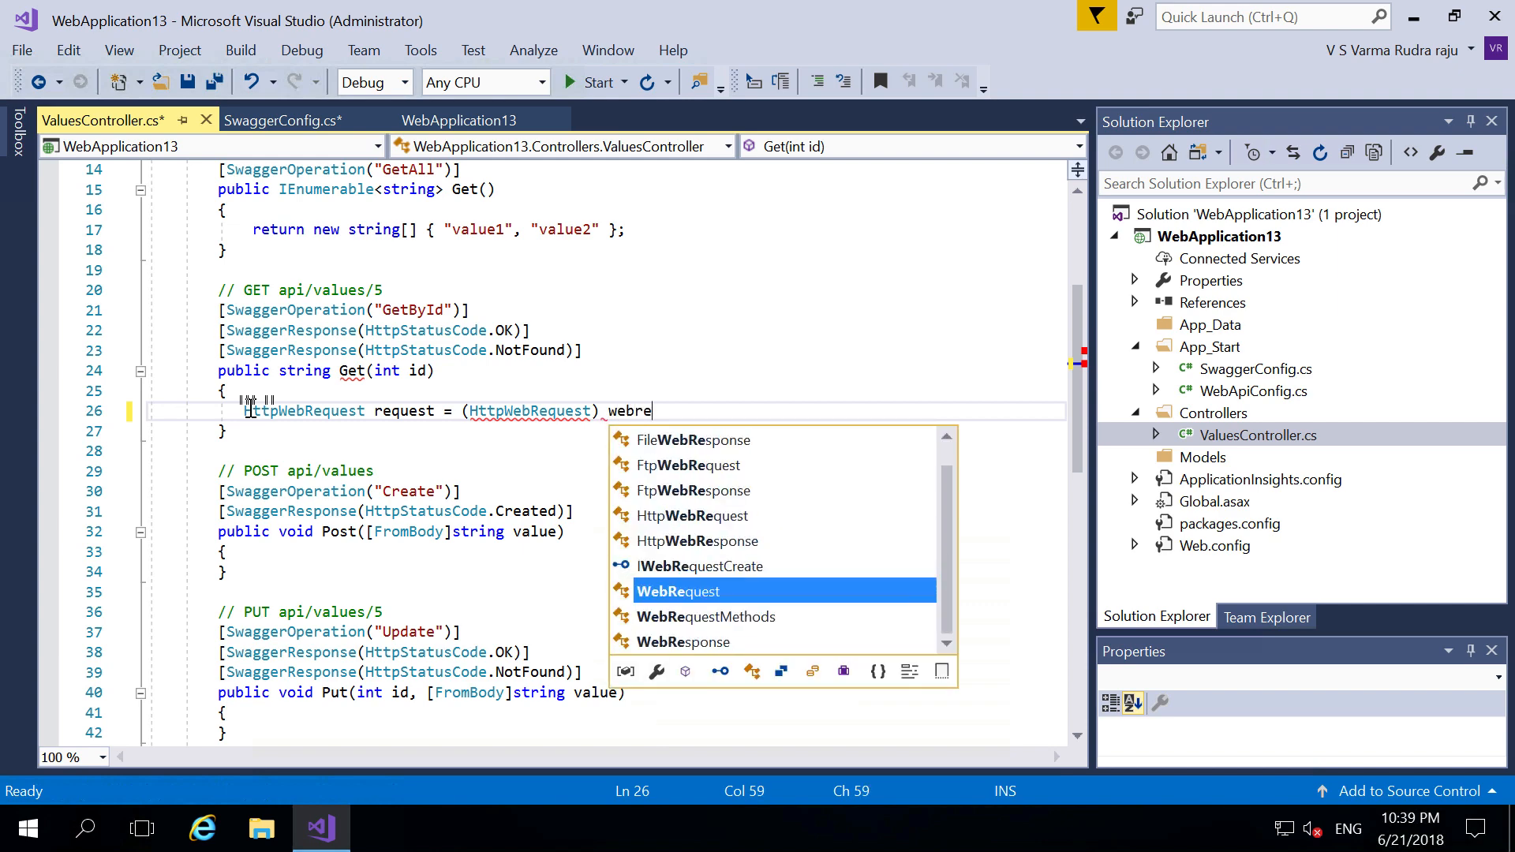
pyautogui.press('Tab')
pyautogui.write('.create')
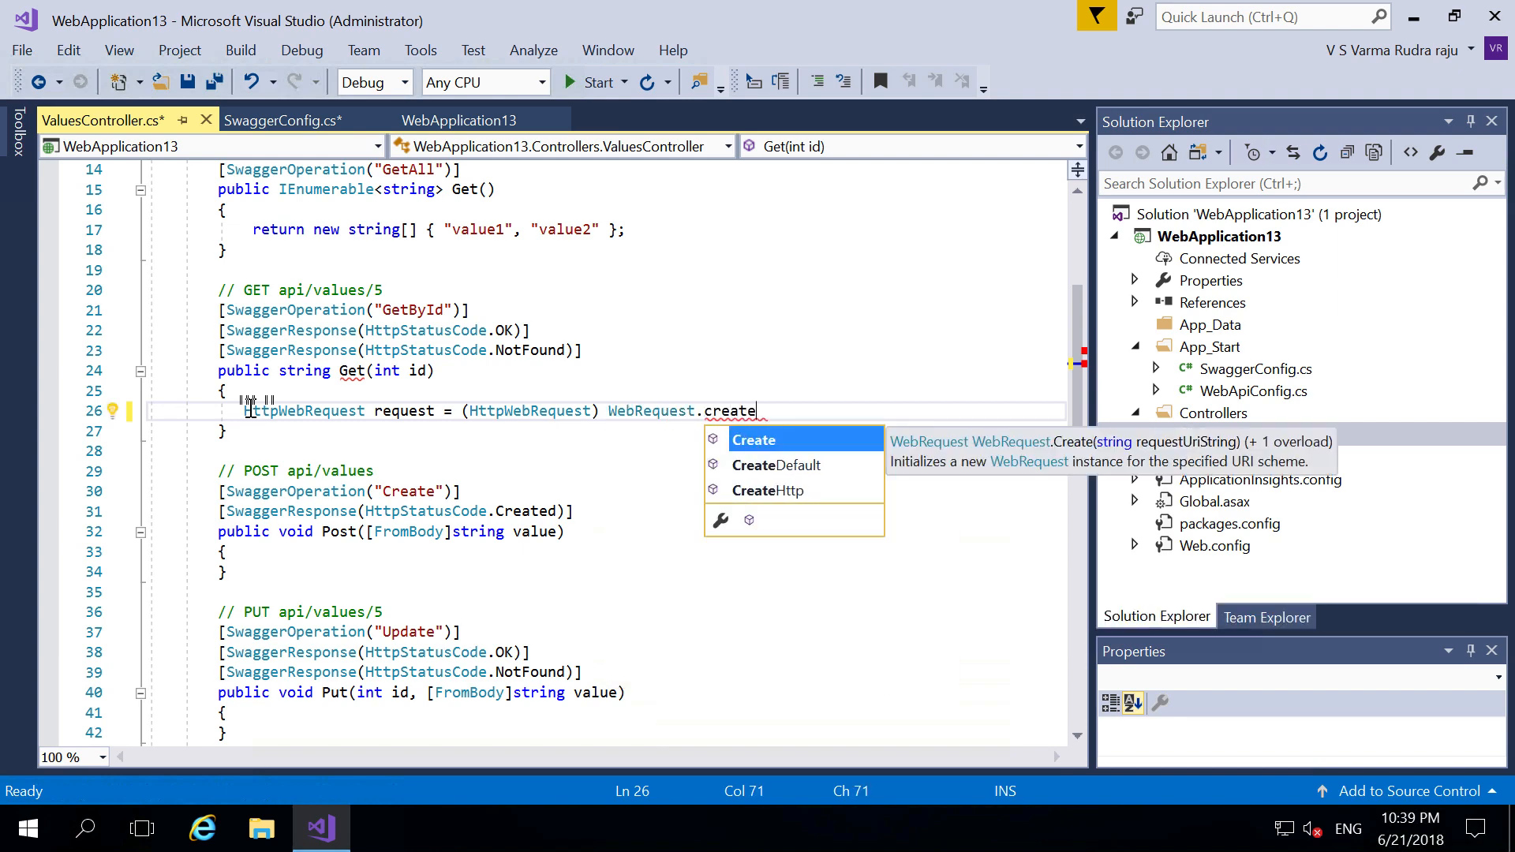
pyautogui.press('Tab')
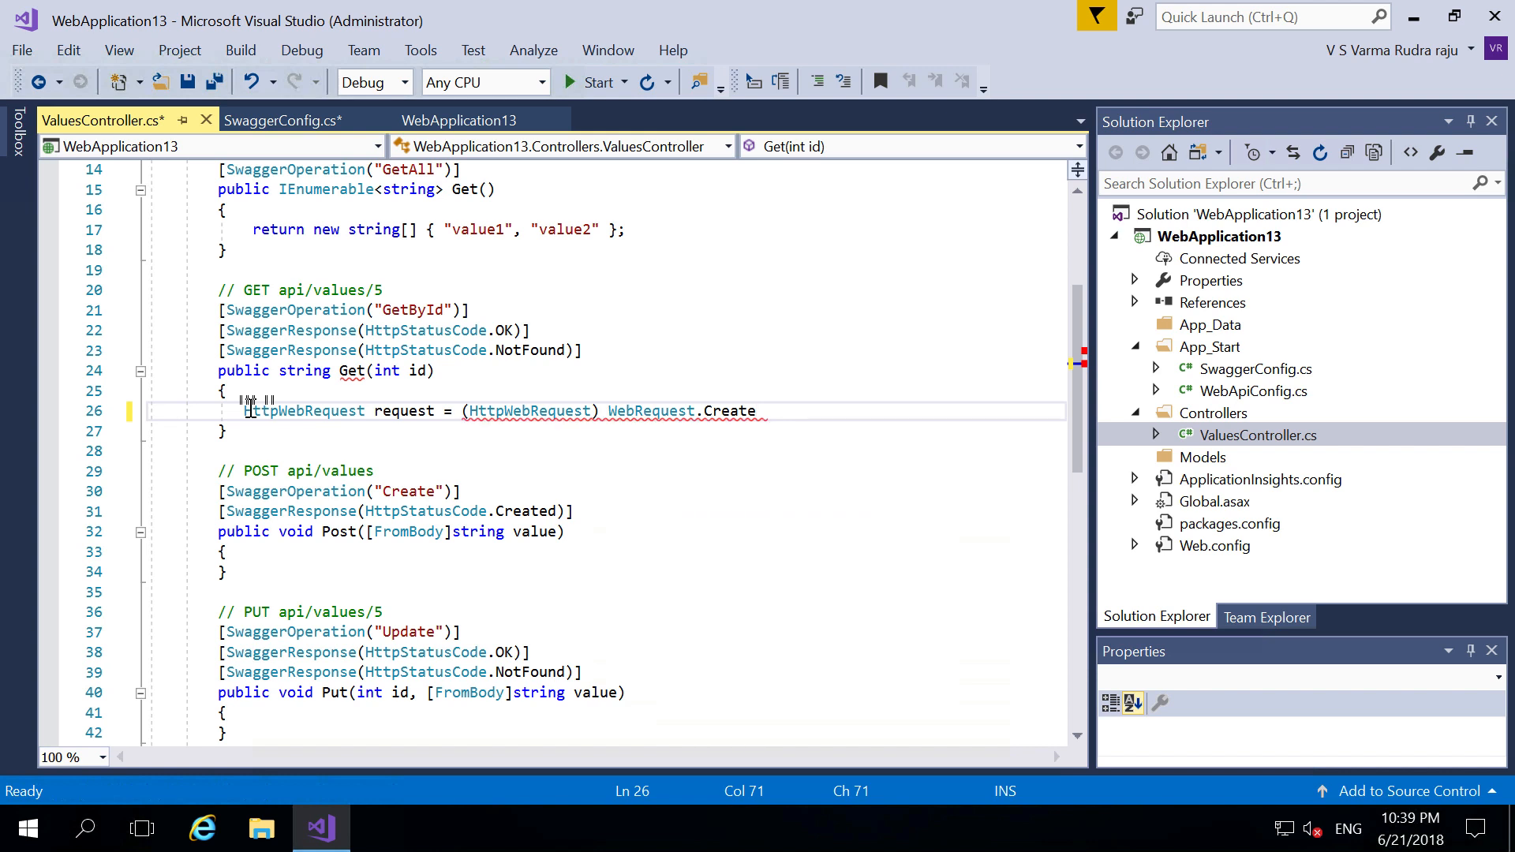
pyautogui.write('("')
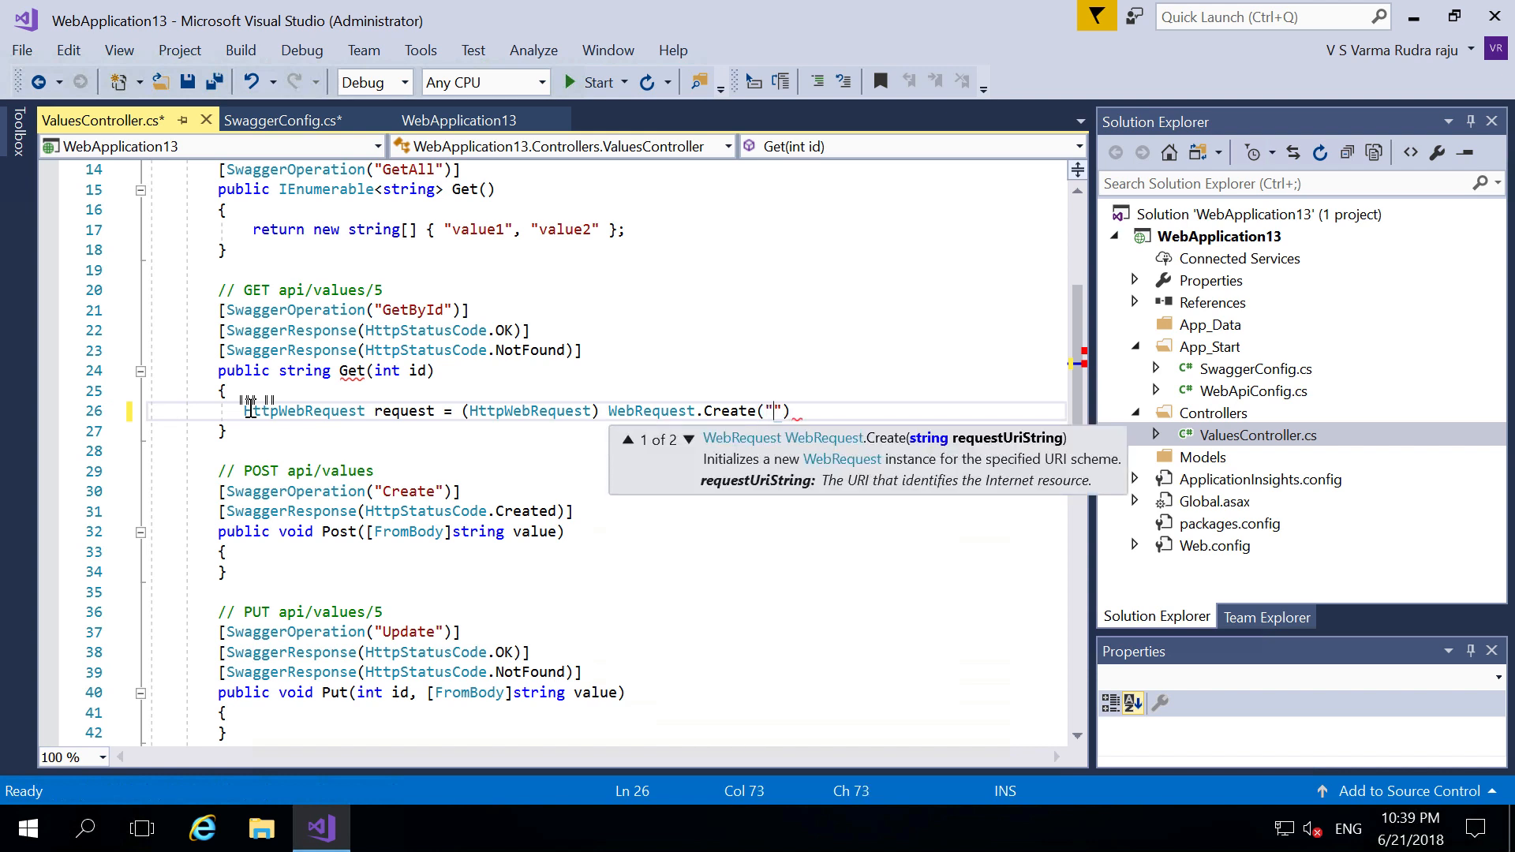
pyautogui.write('http:')
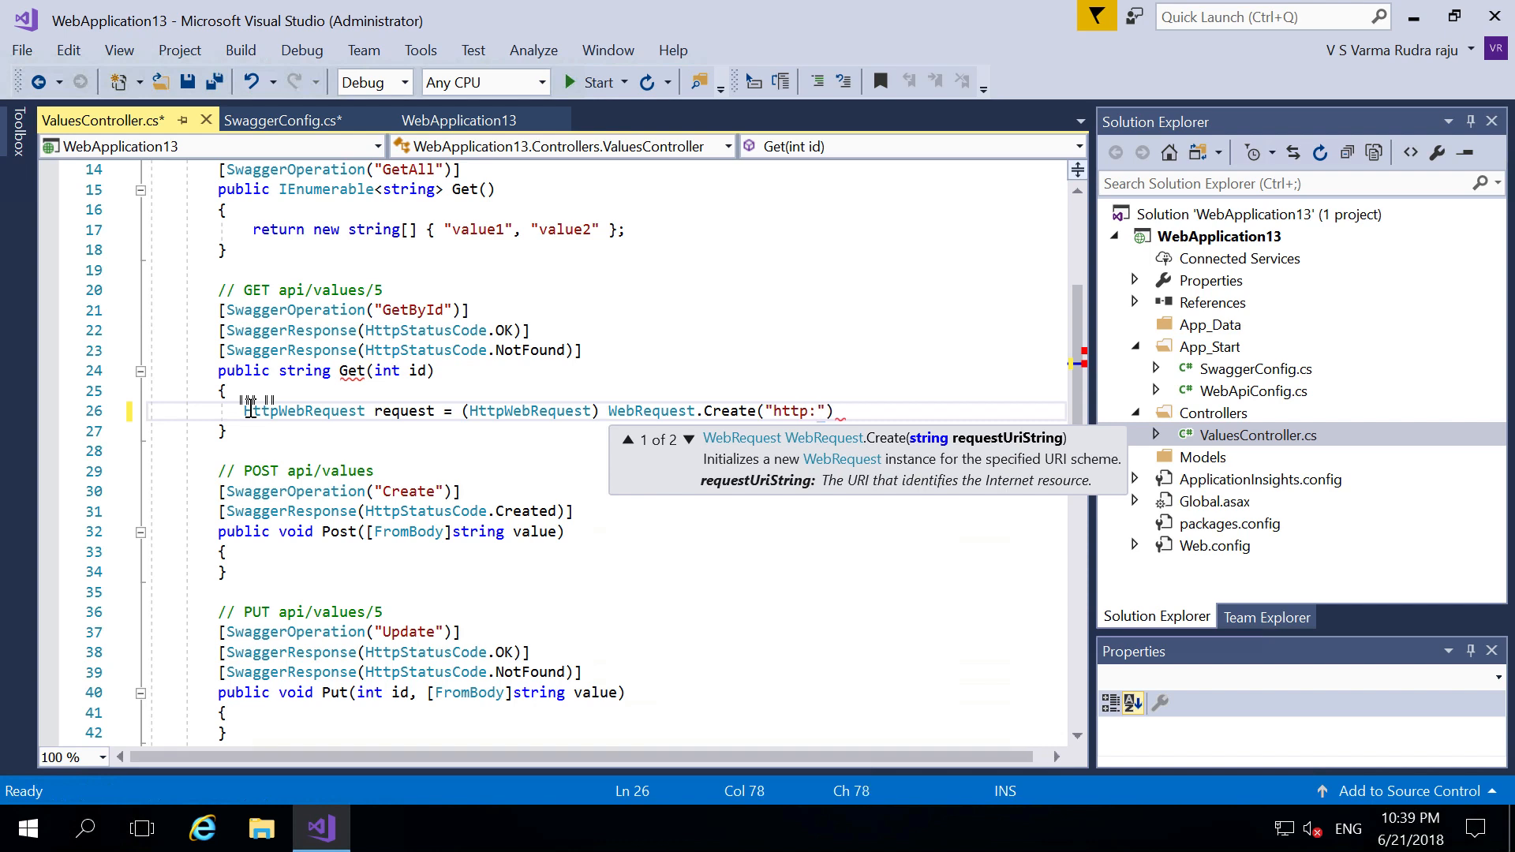
pyautogui.write('//')
pyautogui.write('ipaddress')
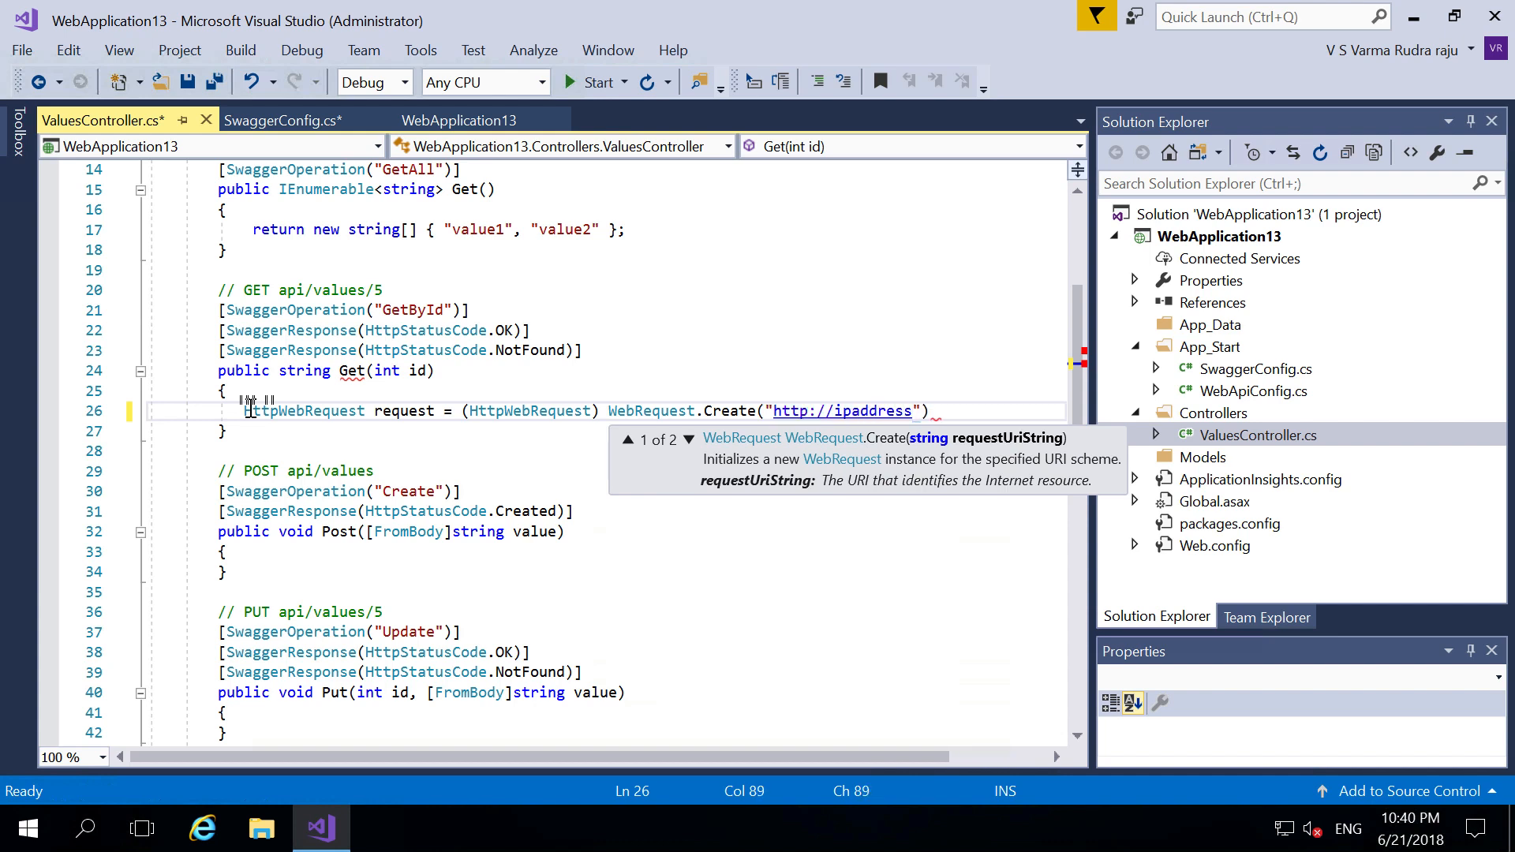
pyautogui.write('/test.txt')
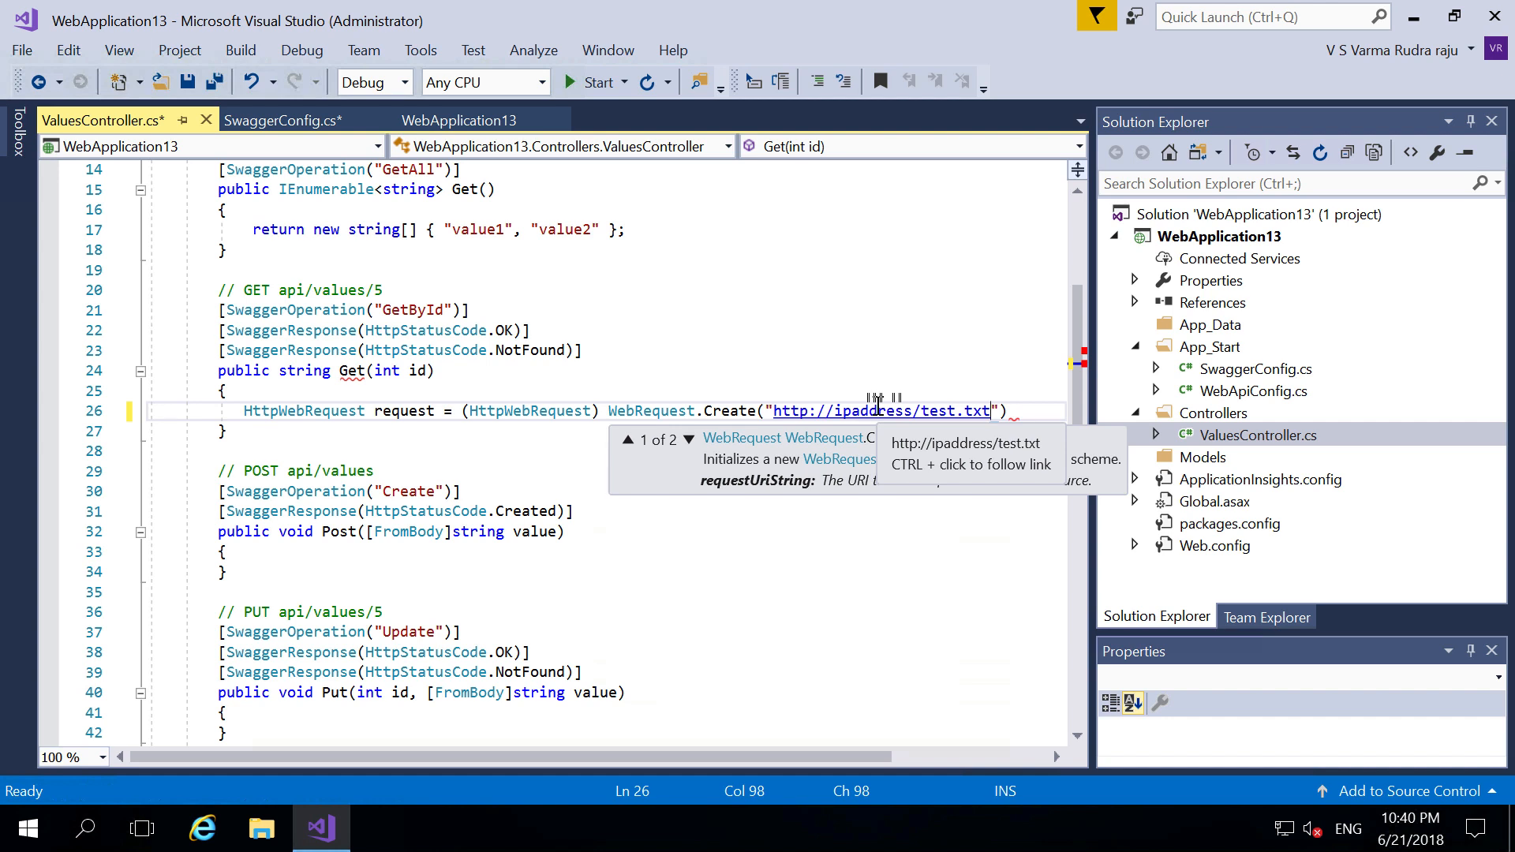
pyautogui.click(1015, 410)
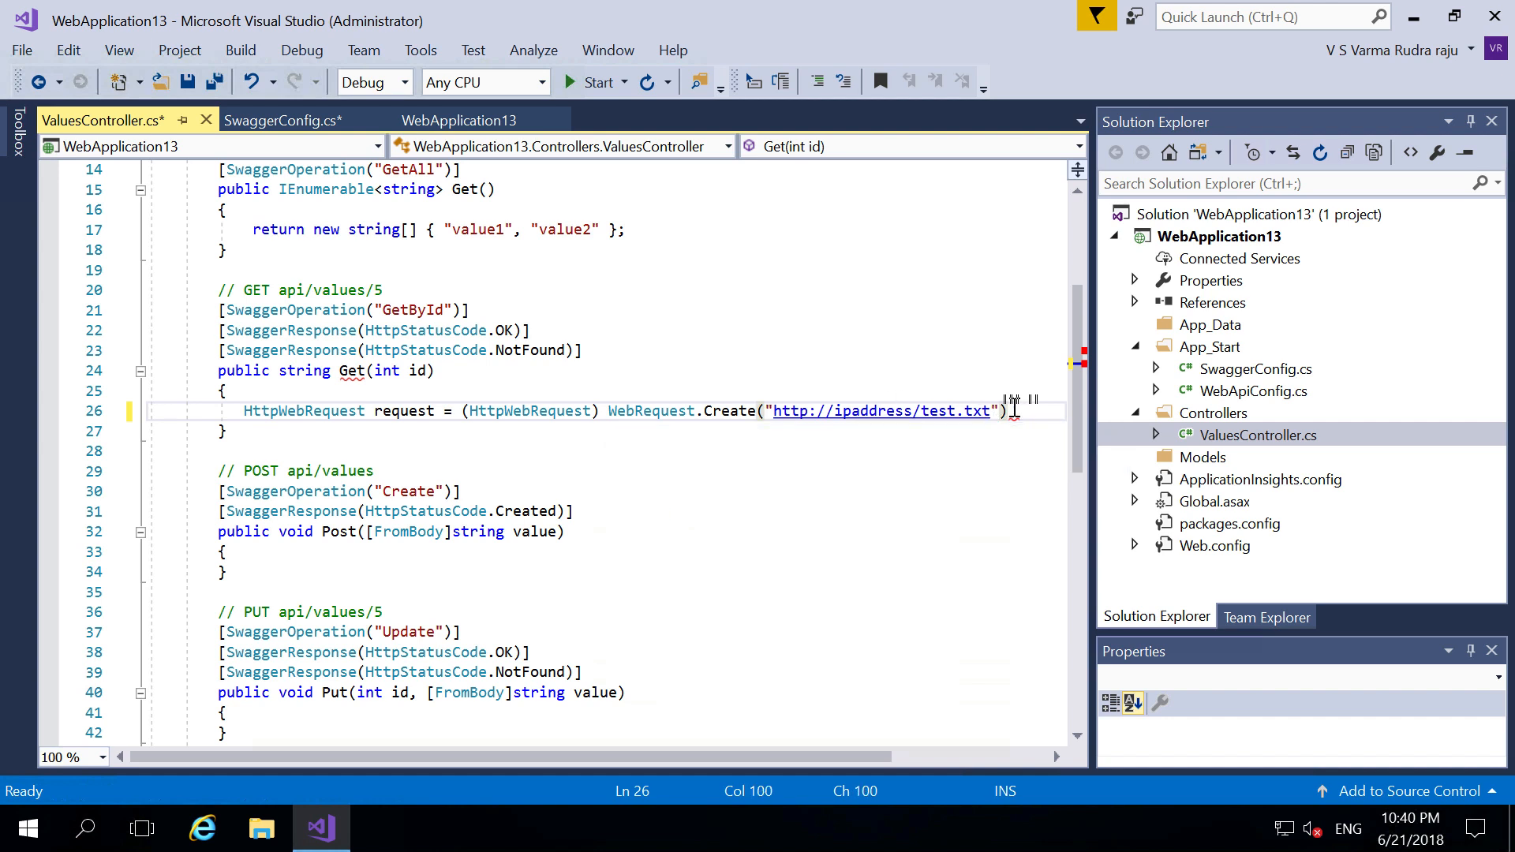
pyautogui.write(';')
pyautogui.press('Return')
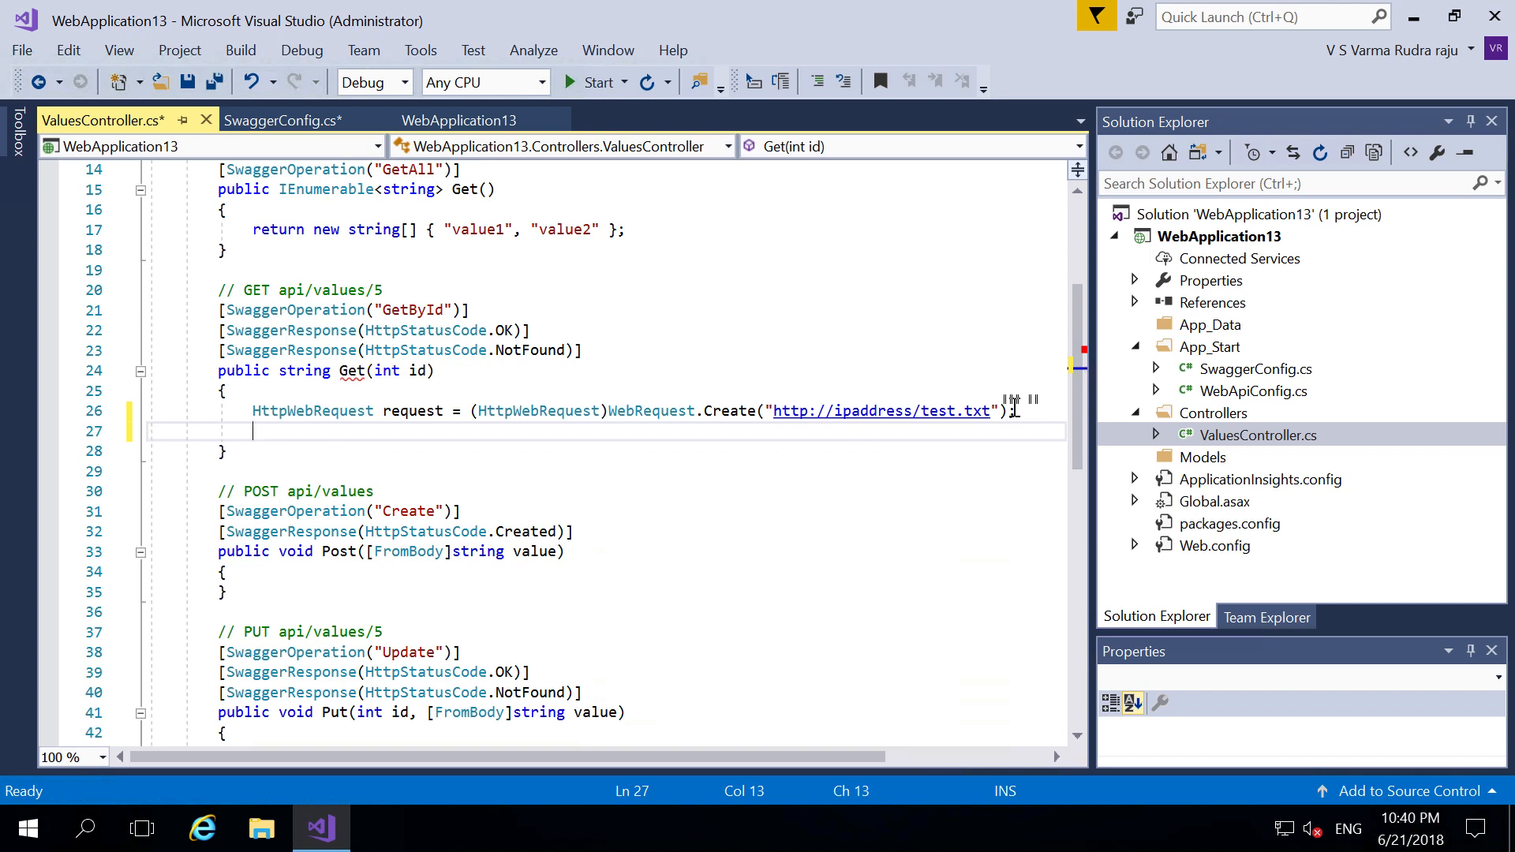
# - Add WebResponse response = request.GetResponse(); below the request line
pyautogui.press('Return')
pyautogui.write('W')
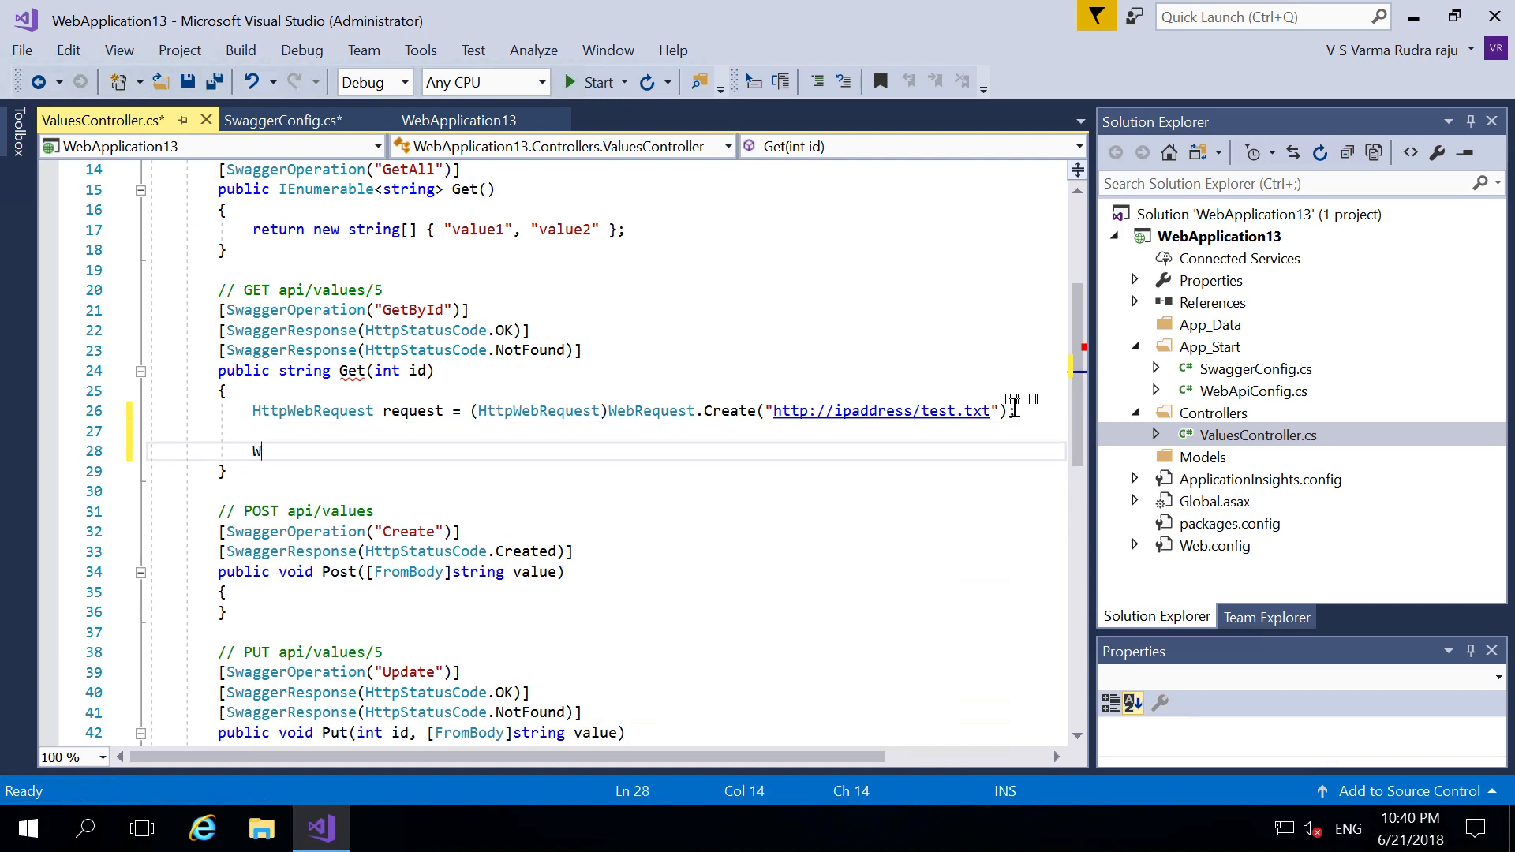
pyautogui.write('ebresponse response')
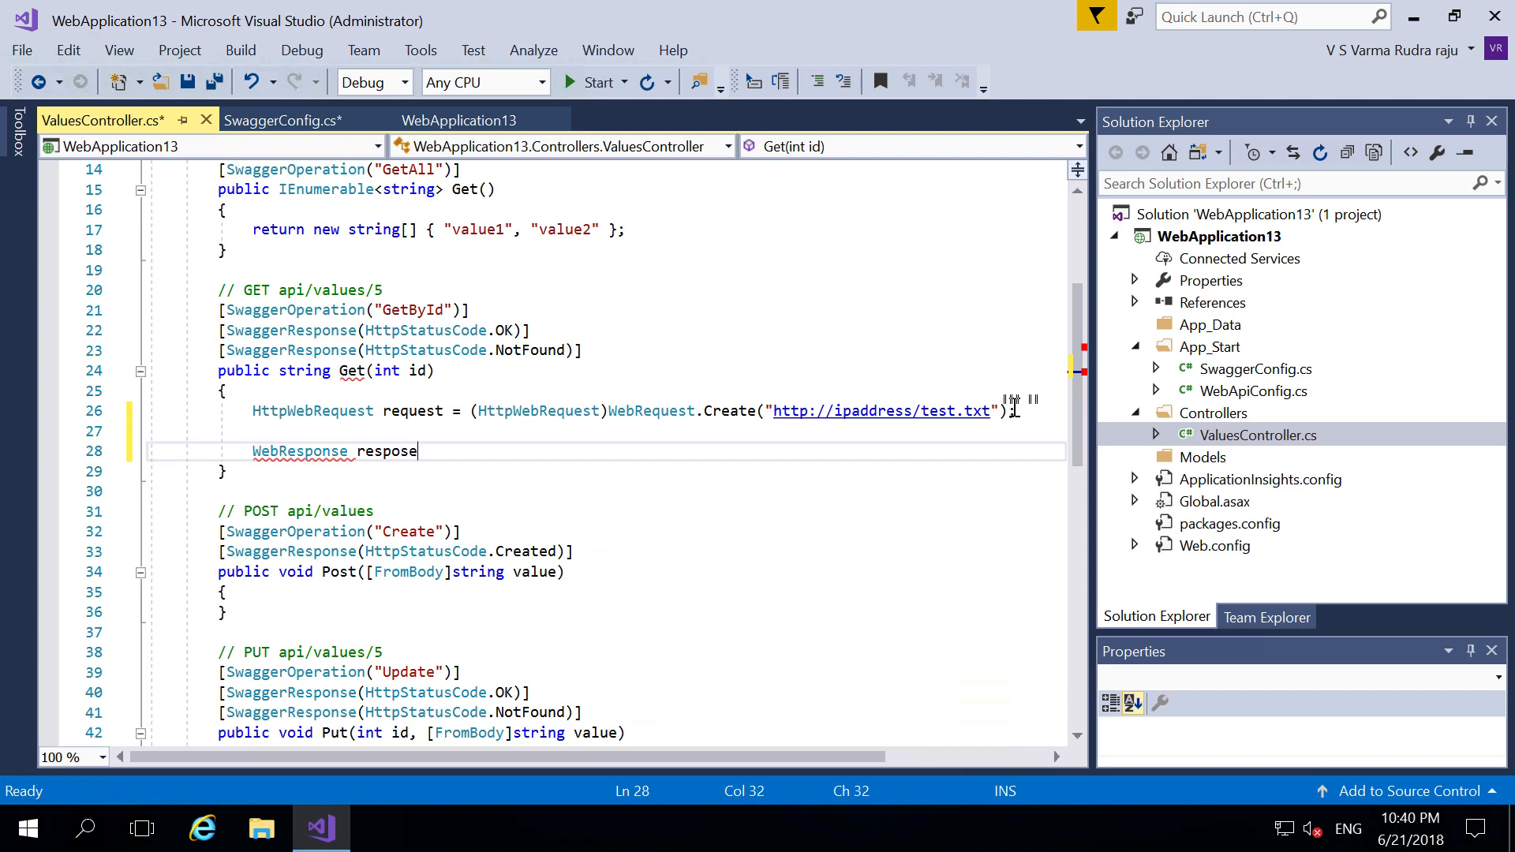
pyautogui.press('BackSpace')
pyautogui.press('BackSpace')
pyautogui.press('BackSpace')
pyautogui.write('nse = reques')
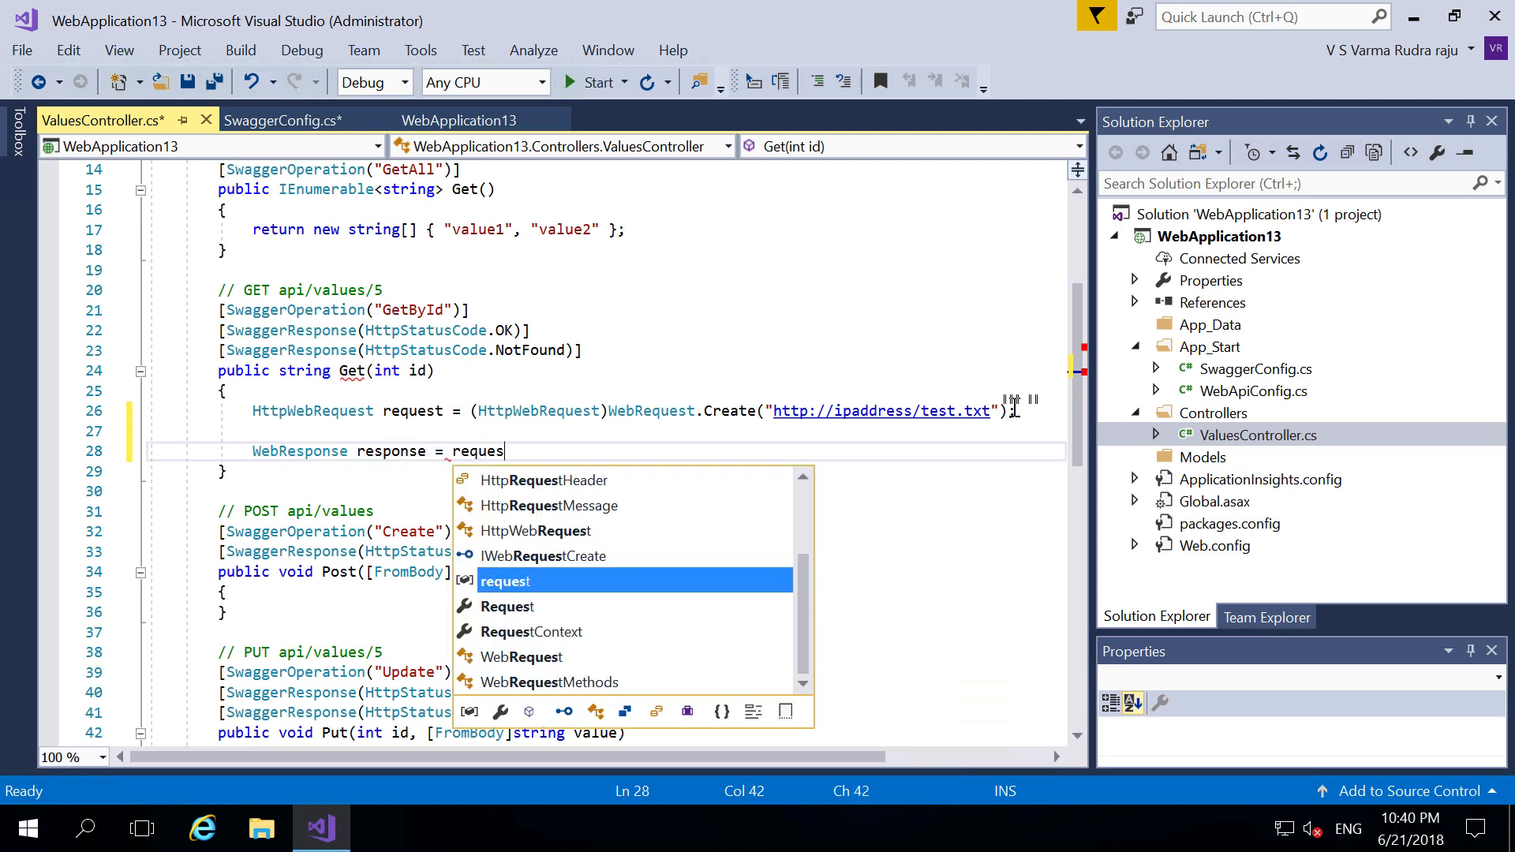
pyautogui.write('t.re')
pyautogui.press('BackSpace')
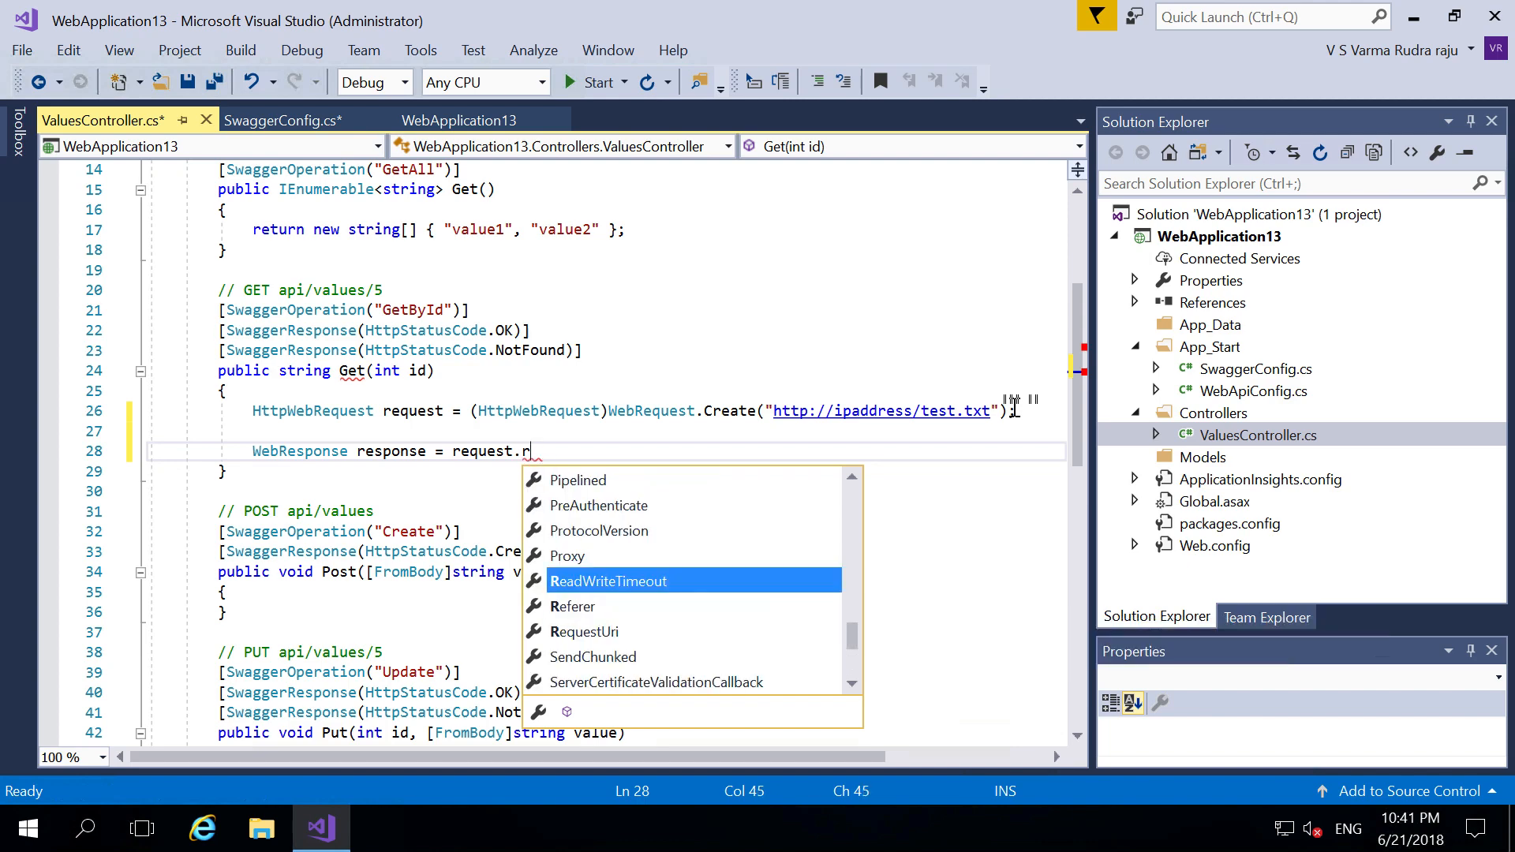
pyautogui.press('BackSpace')
pyautogui.write('getre')
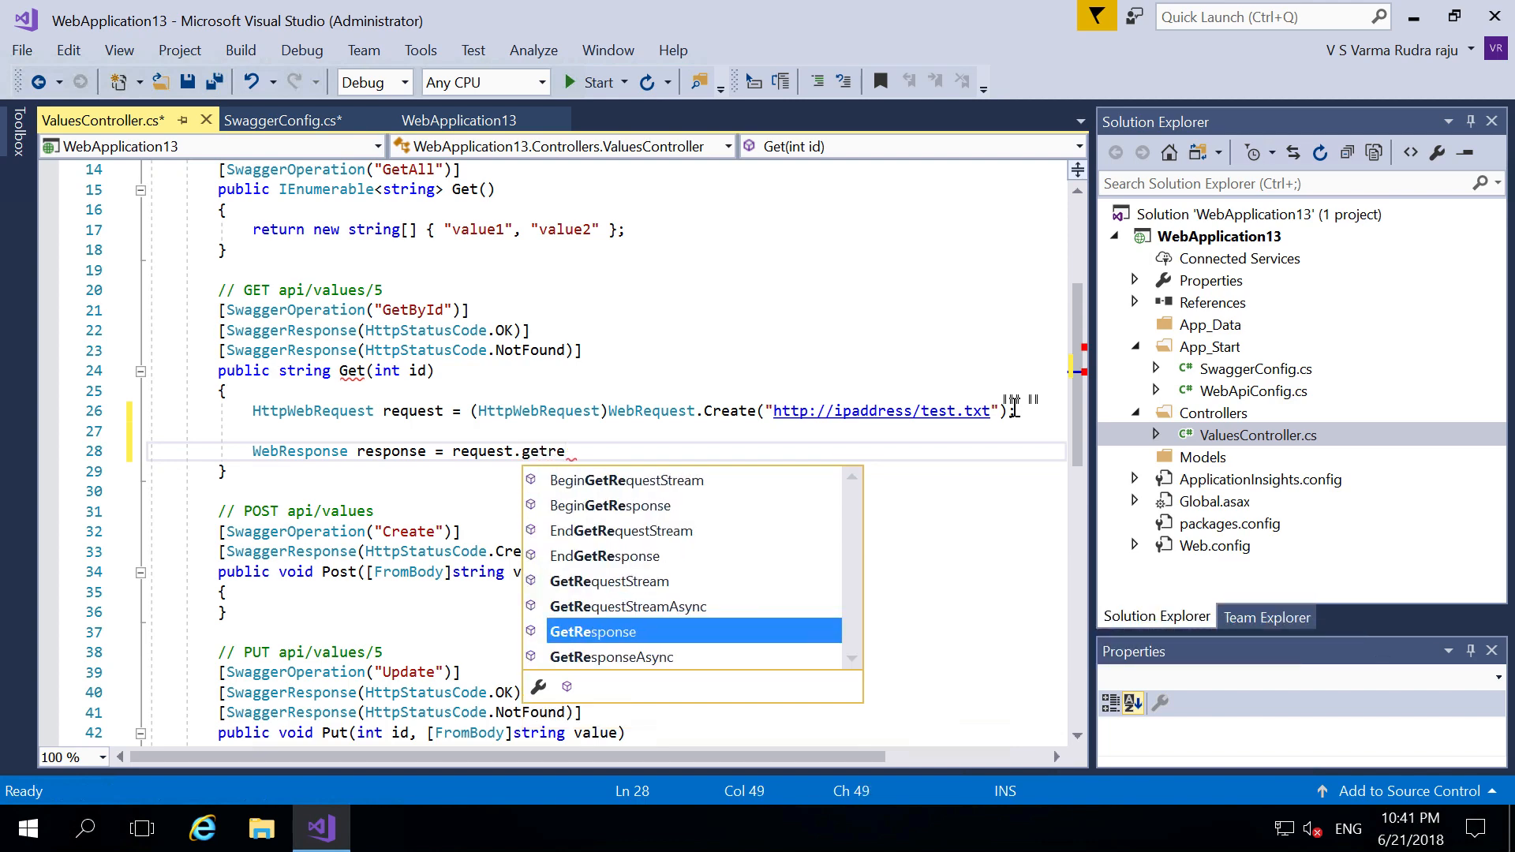
pyautogui.press('Tab')
pyautogui.write('();')
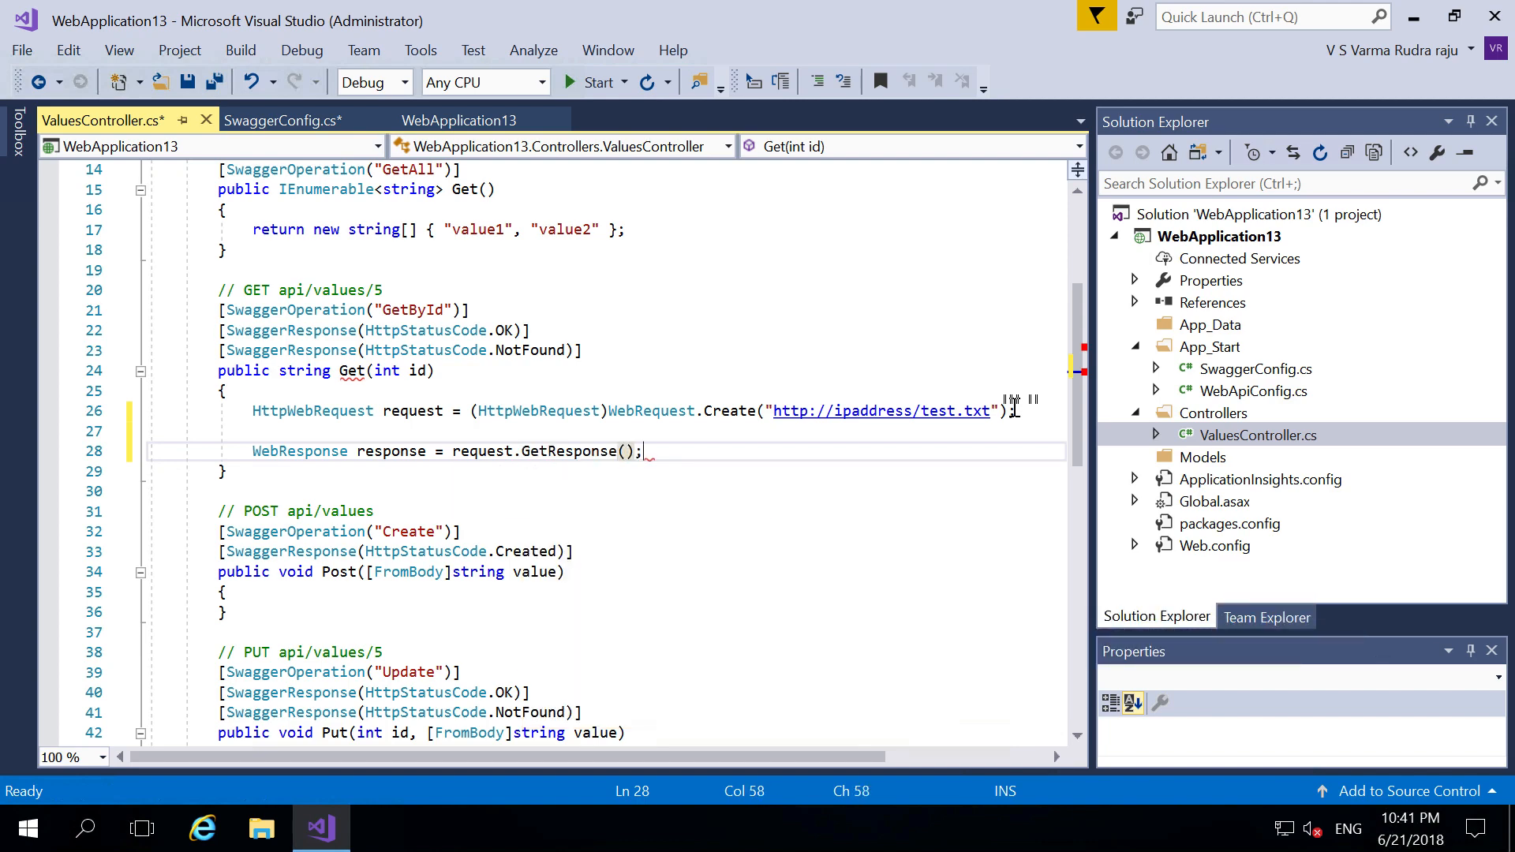
pyautogui.press('Return')
pyautogui.press('Return')
# - Add Stream dataStream = response.GetResponseStream(); on the next line
pyautogui.write('Stream')
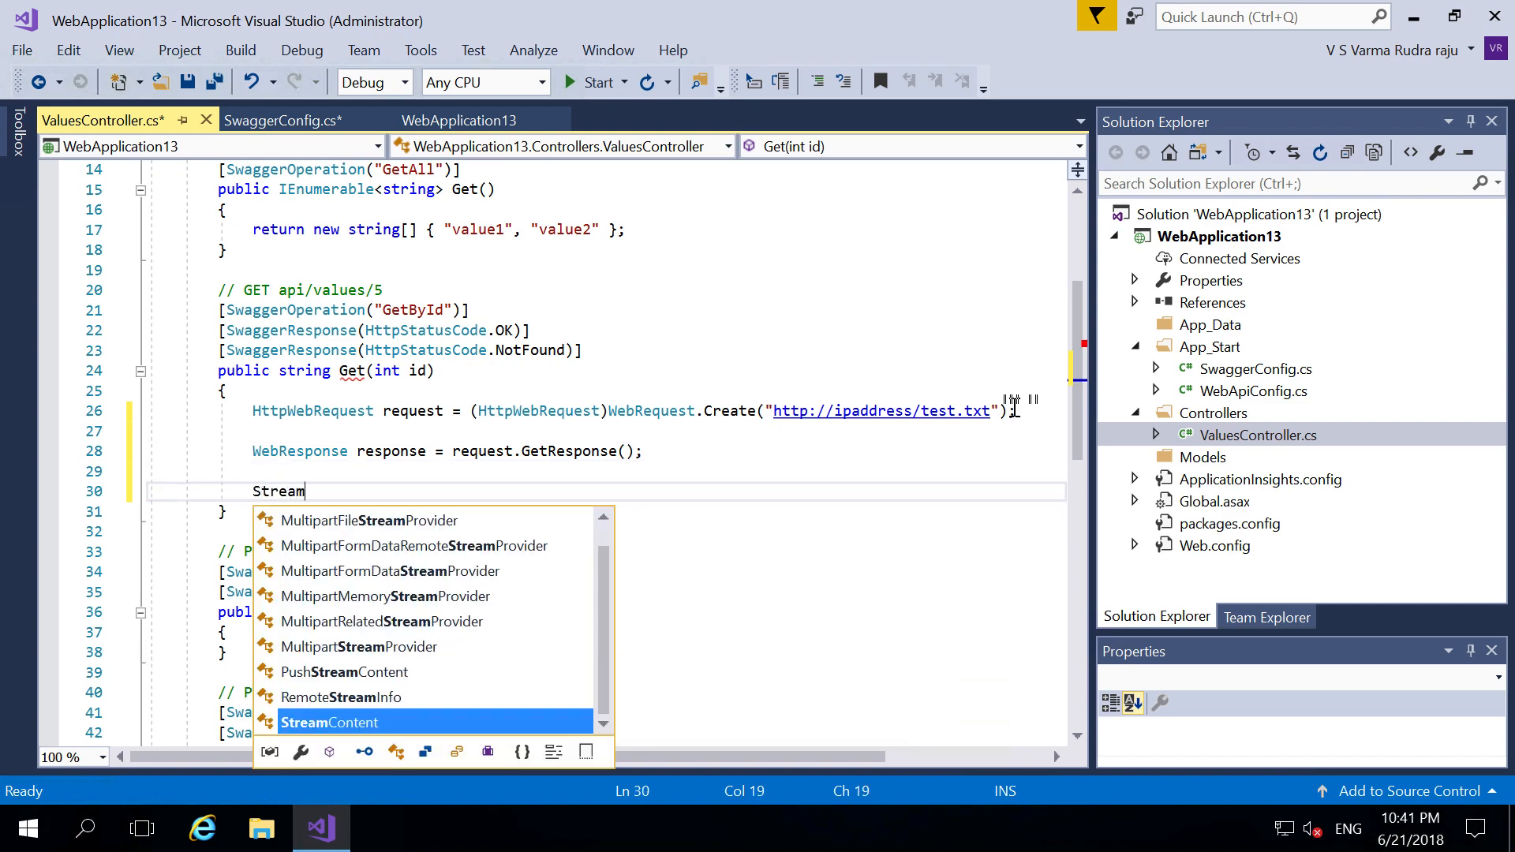
pyautogui.press('space')
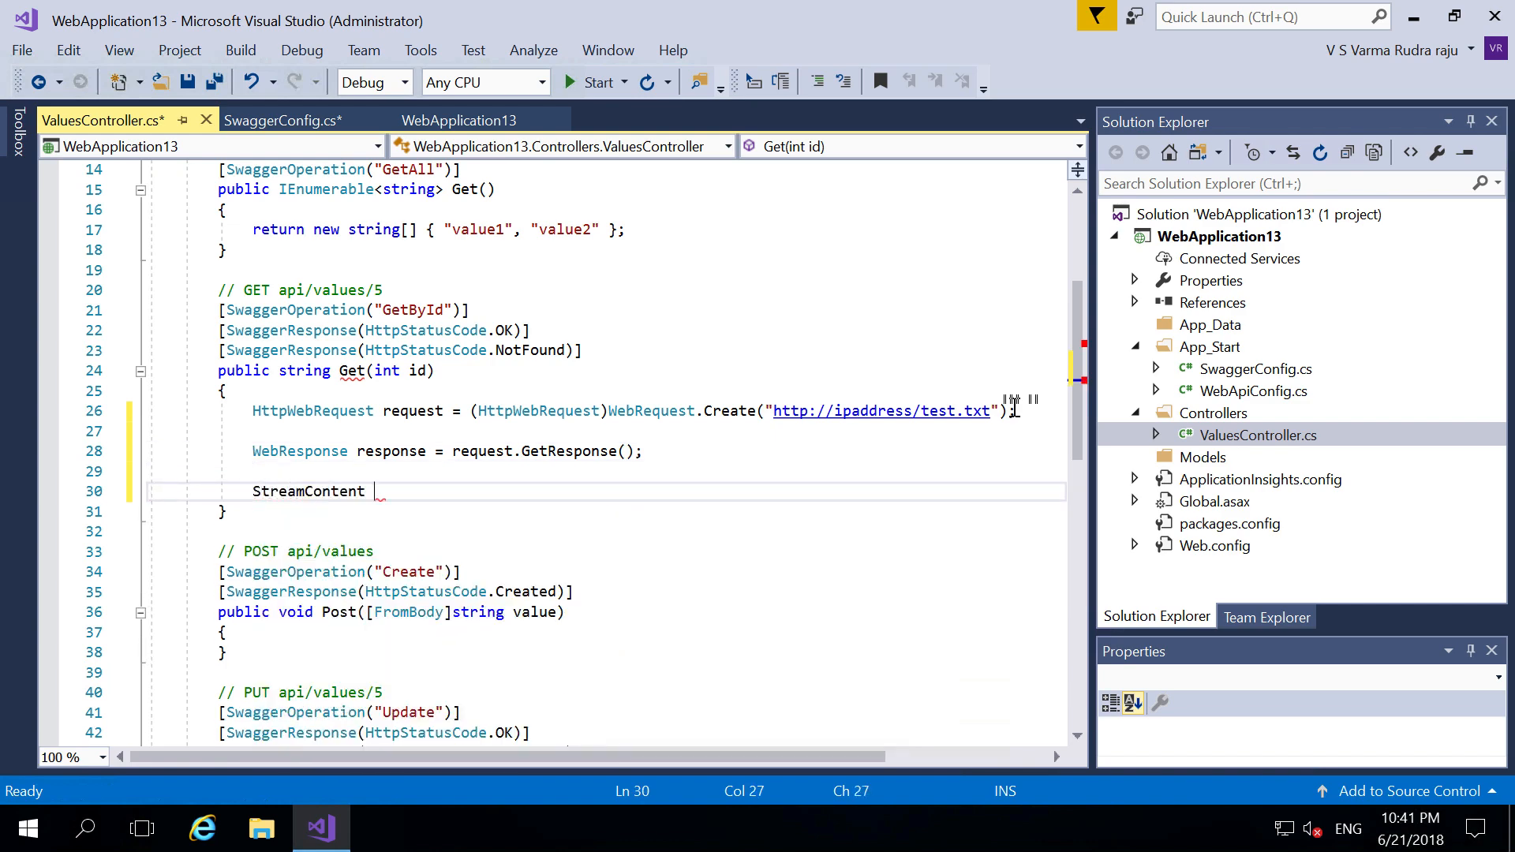
pyautogui.press('BackSpace')
pyautogui.press('BackSpace')
pyautogui.press('BackSpace')
pyautogui.press('BackSpace')
pyautogui.press('BackSpace')
pyautogui.press('BackSpace')
pyautogui.press('BackSpace')
pyautogui.press('BackSpace')
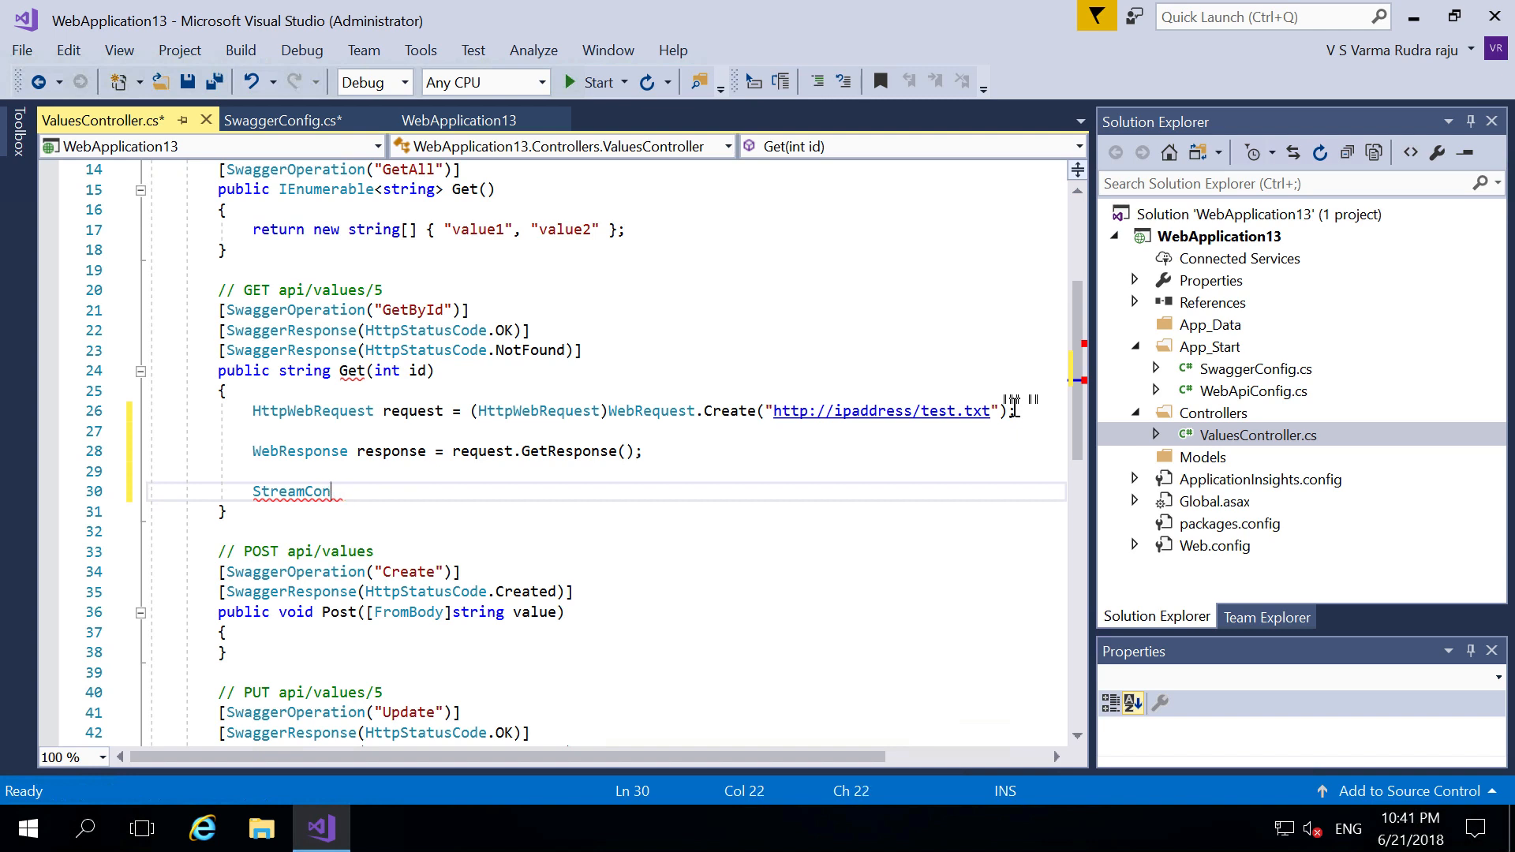
pyautogui.write('dataS')
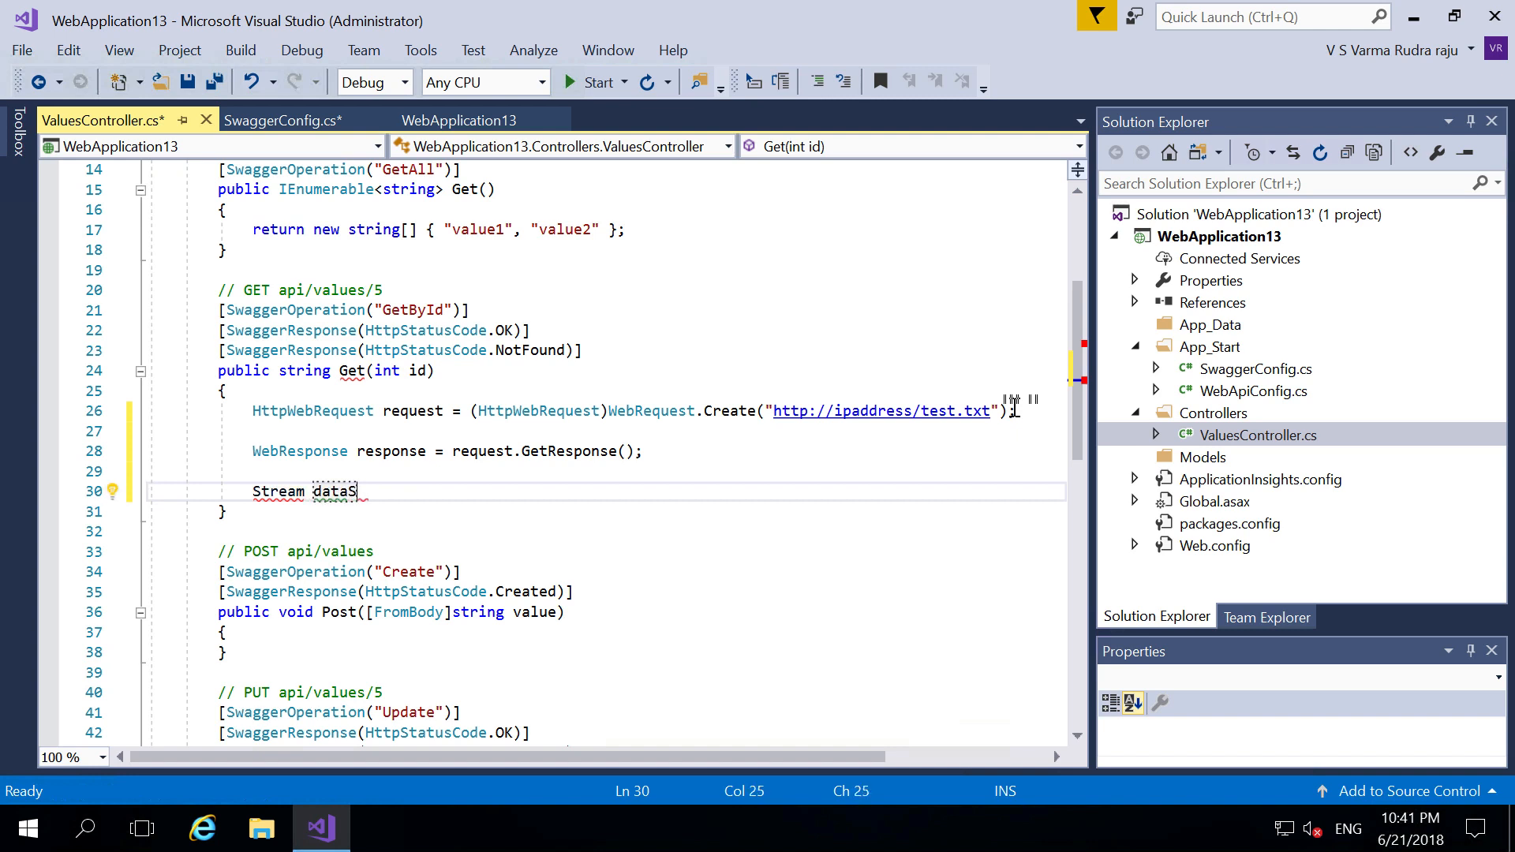
pyautogui.write('tream =')
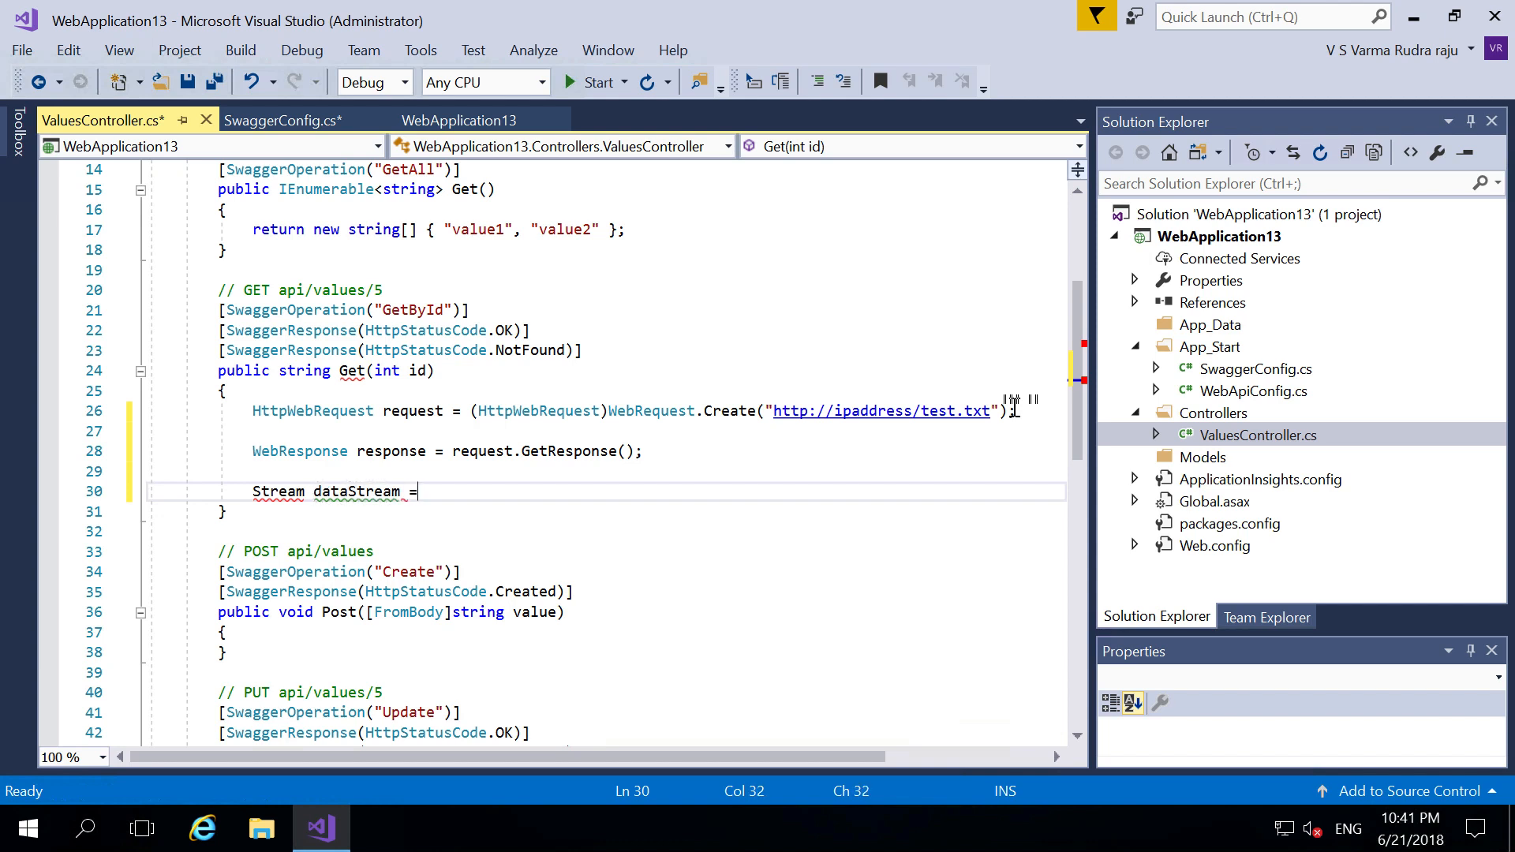
pyautogui.write(' r')
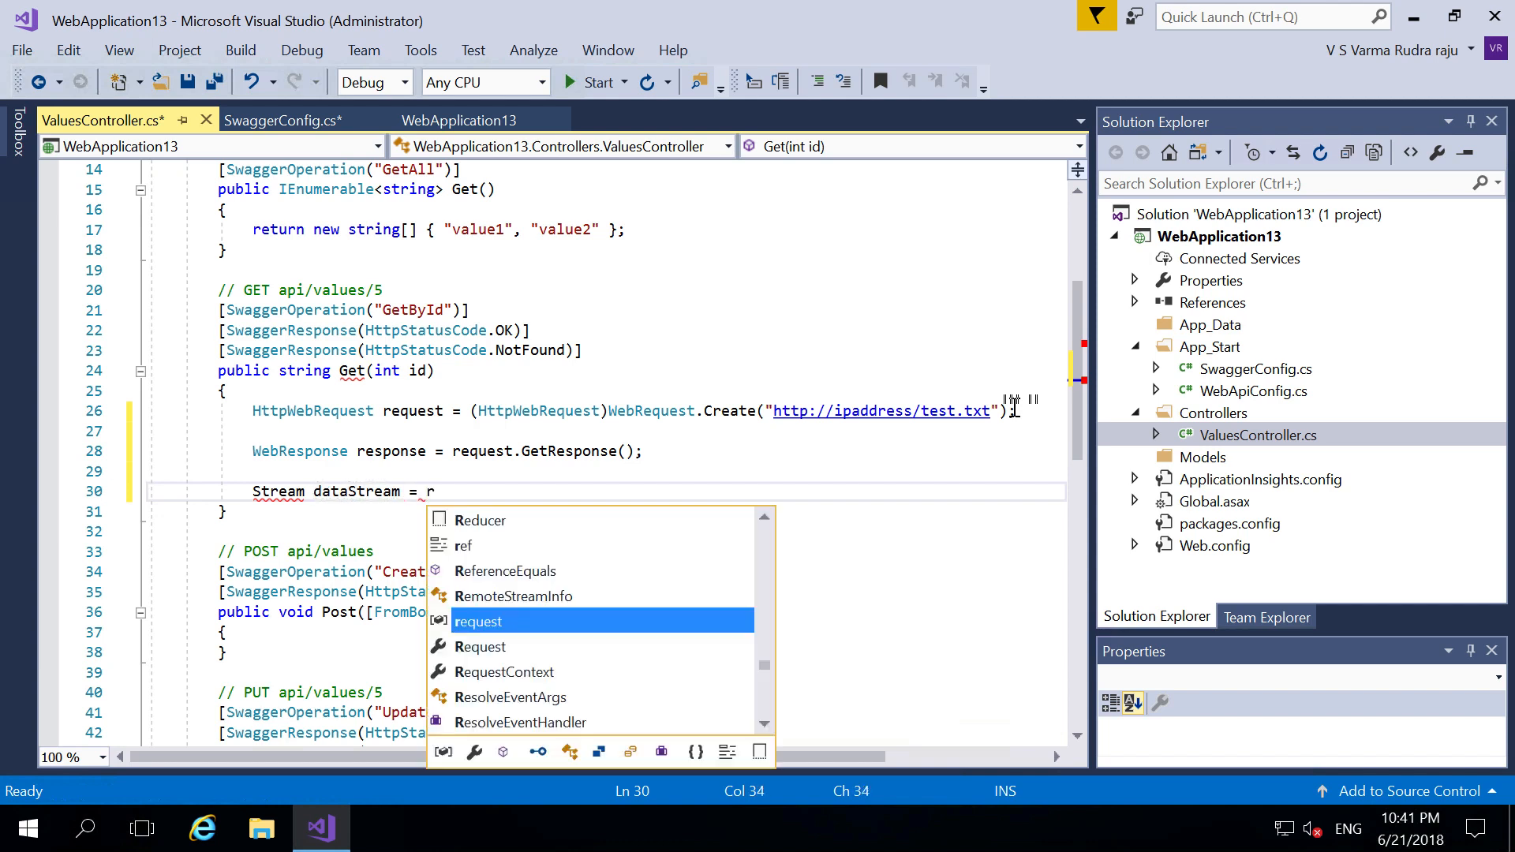
pyautogui.write('esponse.get')
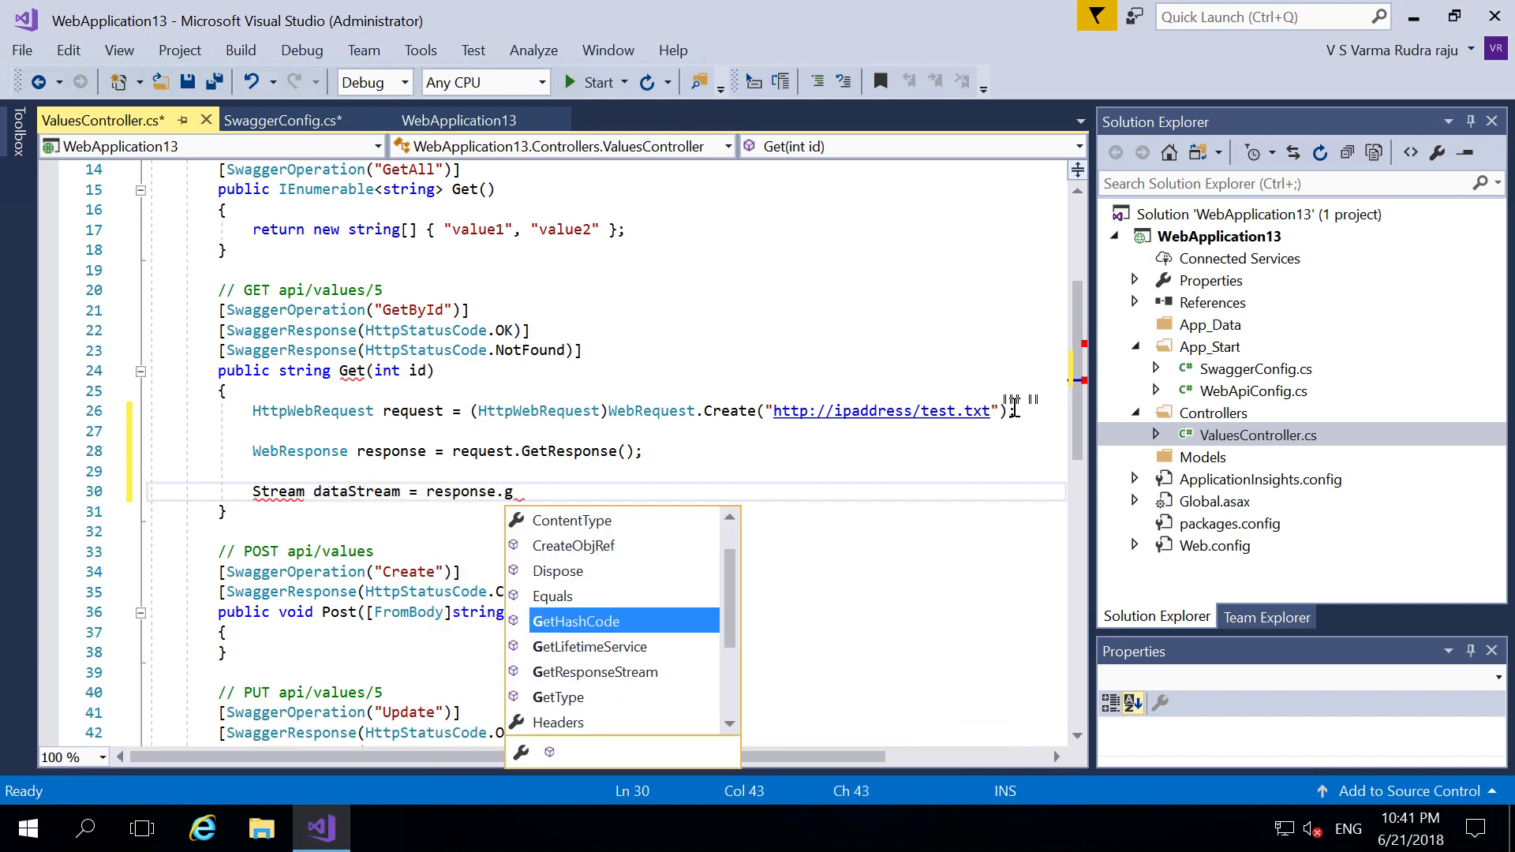
pyautogui.press('Down')
pyautogui.press('Down')
pyautogui.press('Down')
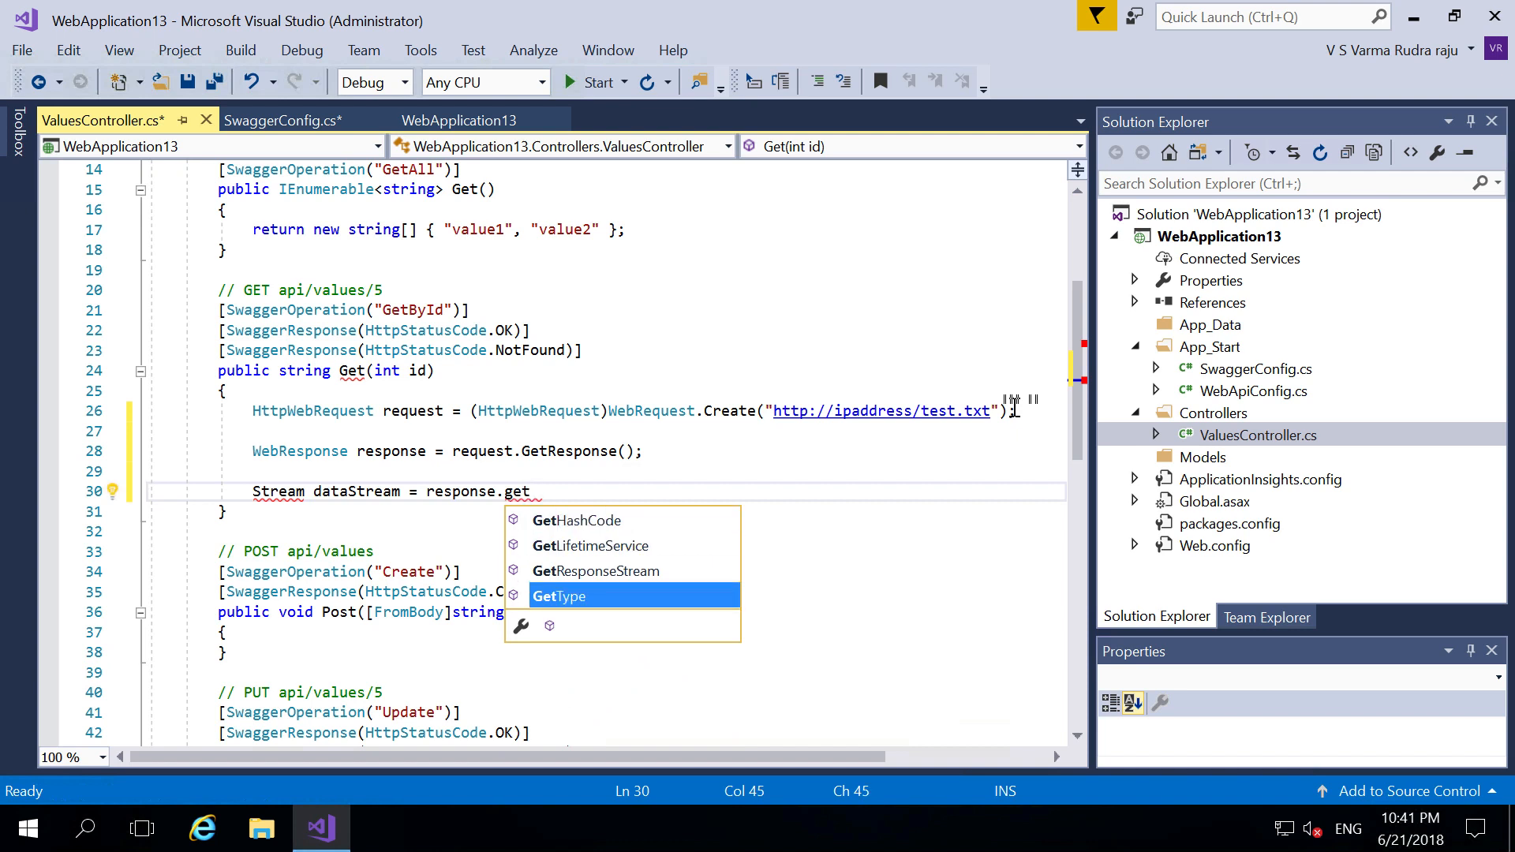
pyautogui.press('Up')
pyautogui.press('Tab')
pyautogui.write('();')
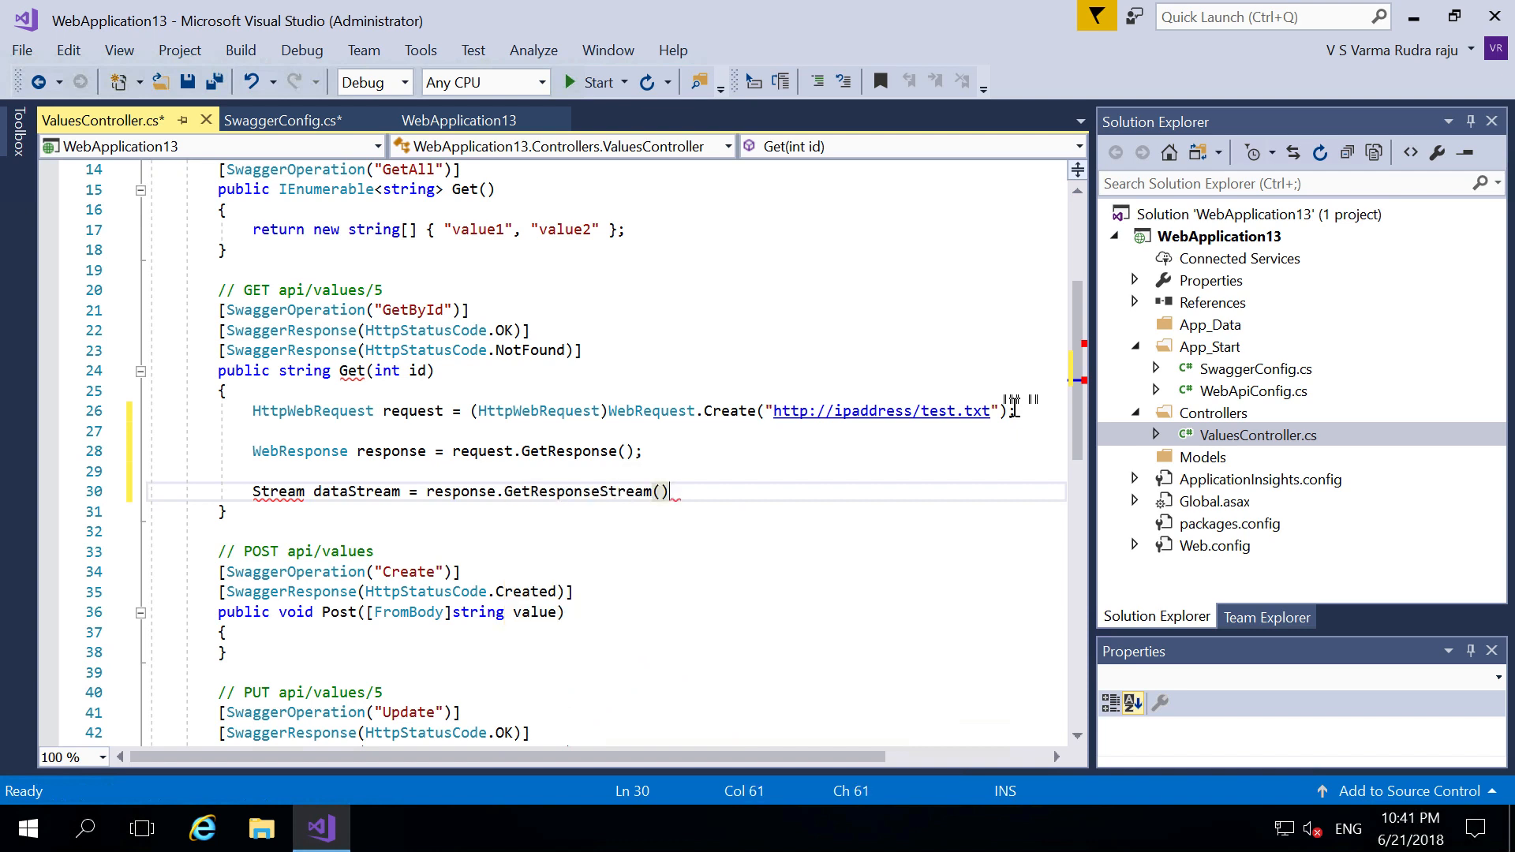
# - Resolve Stream by adding using System.IO through the light-bulb fix
pyautogui.click(280, 490)
pyautogui.rightClick(282, 493)
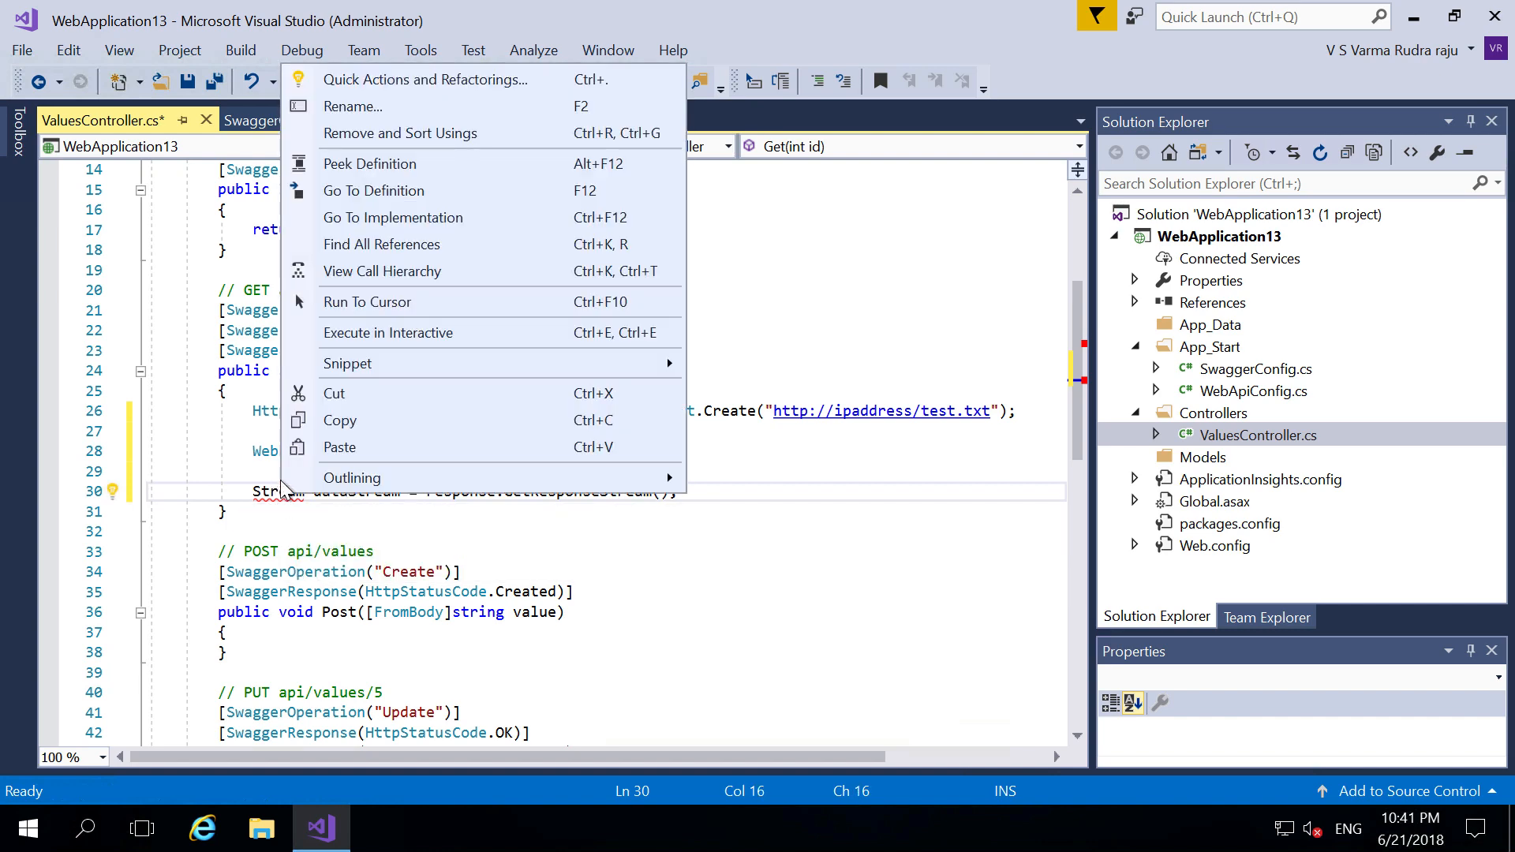
pyautogui.click(286, 493)
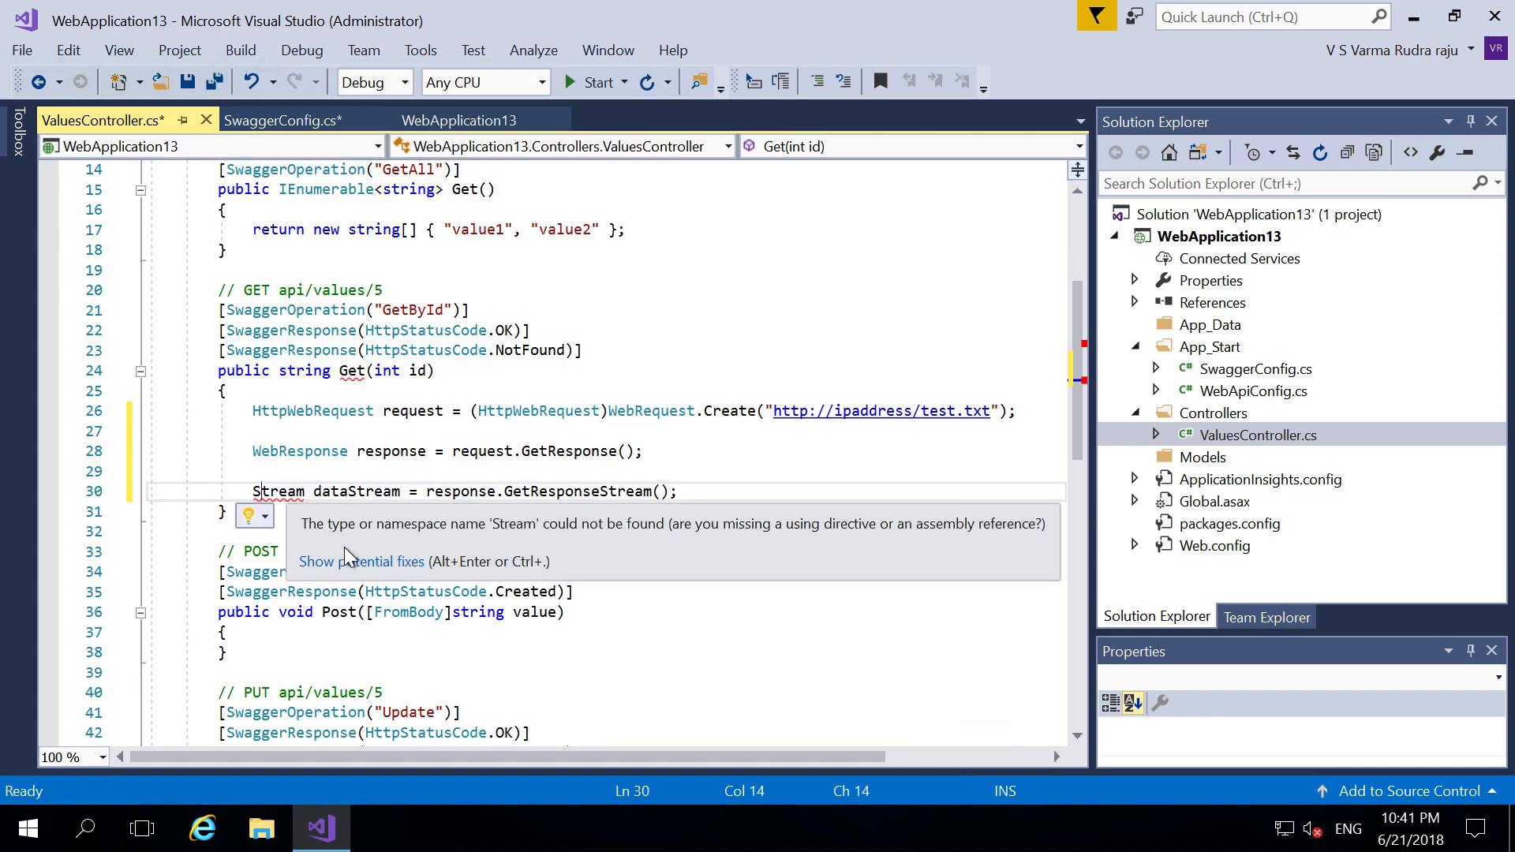
pyautogui.click(344, 550)
pyautogui.click(344, 552)
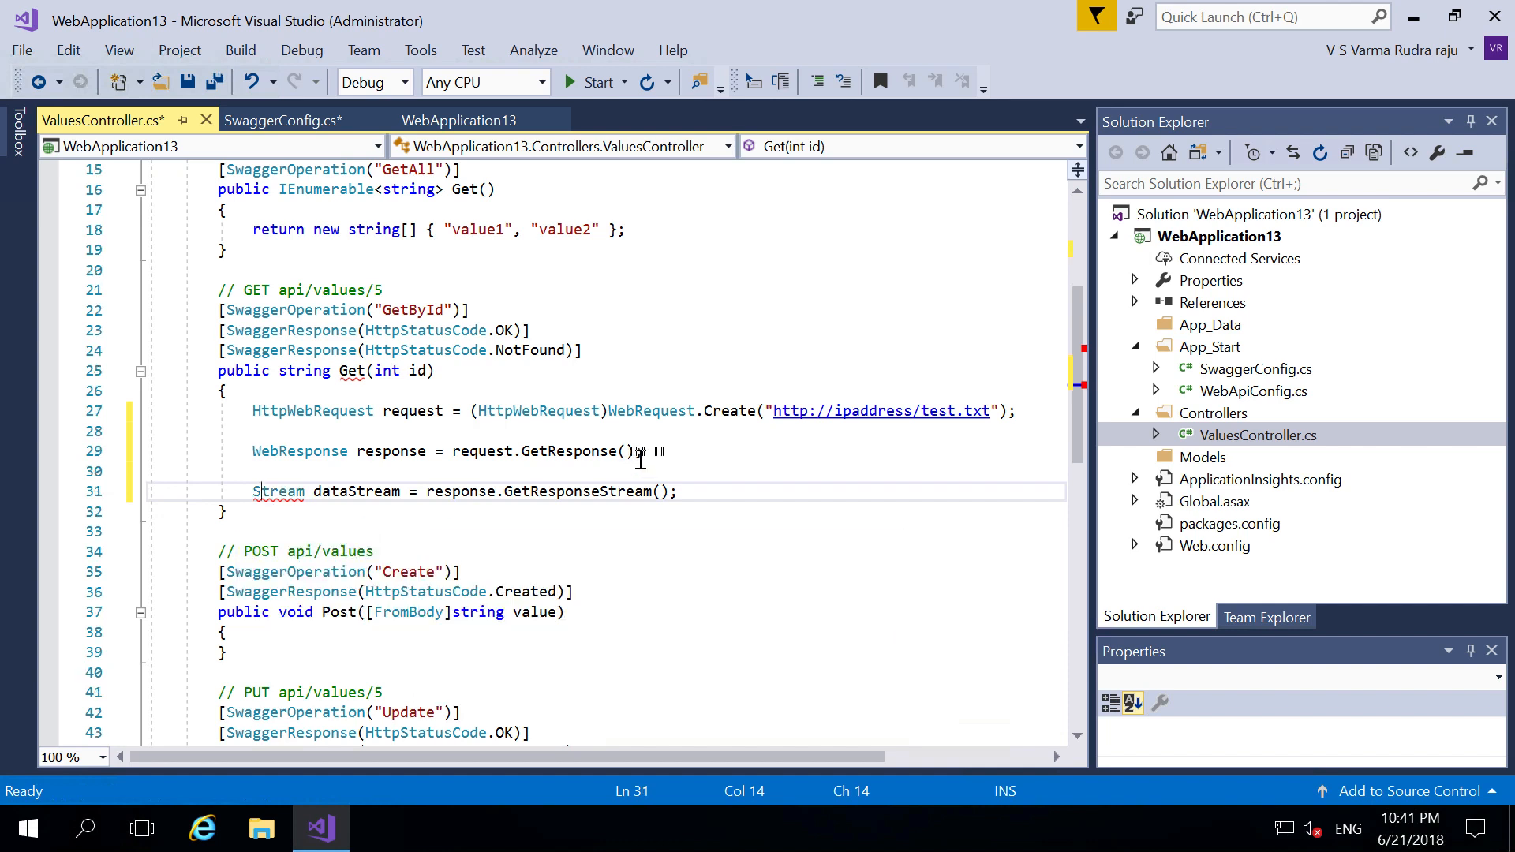
pyautogui.click(691, 490)
pyautogui.press('Return')
pyautogui.press('Return')
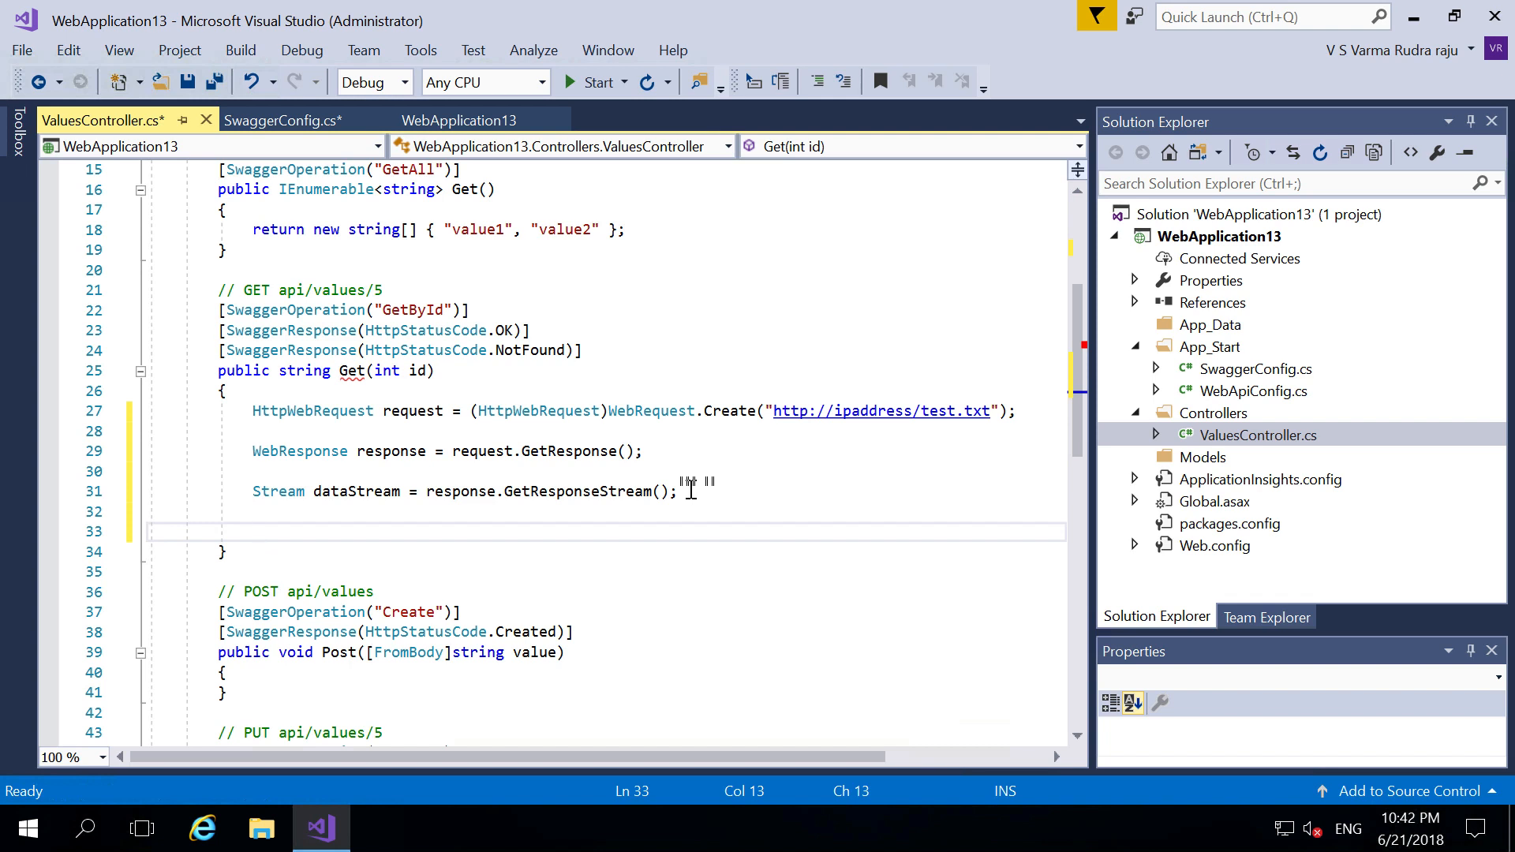
# - Add StreamReader reader = new StreamReader(dataStream);
pyautogui.write('Strea')
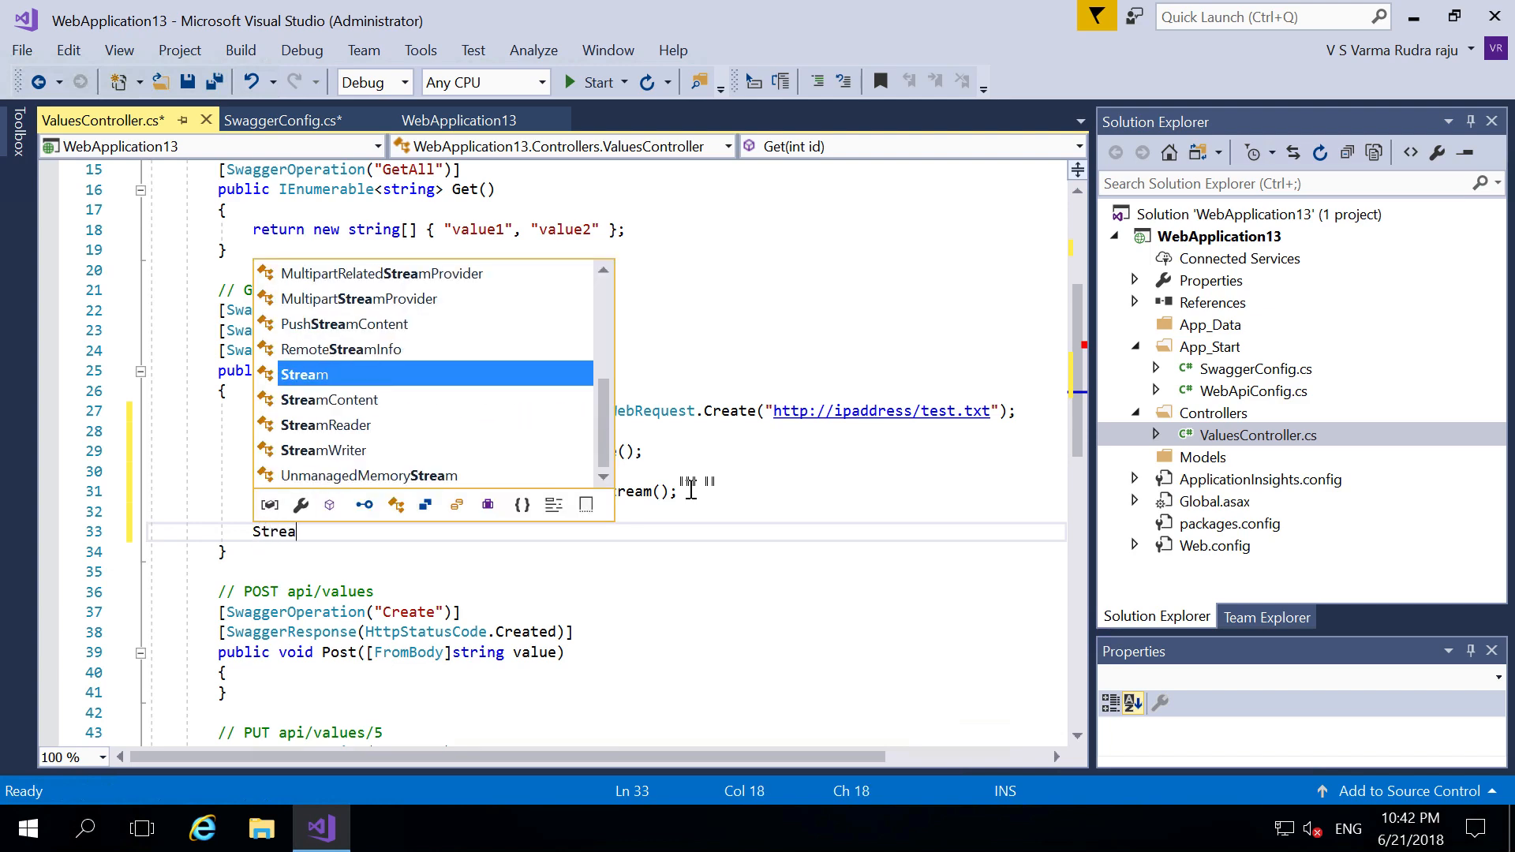
pyautogui.write('mReader ')
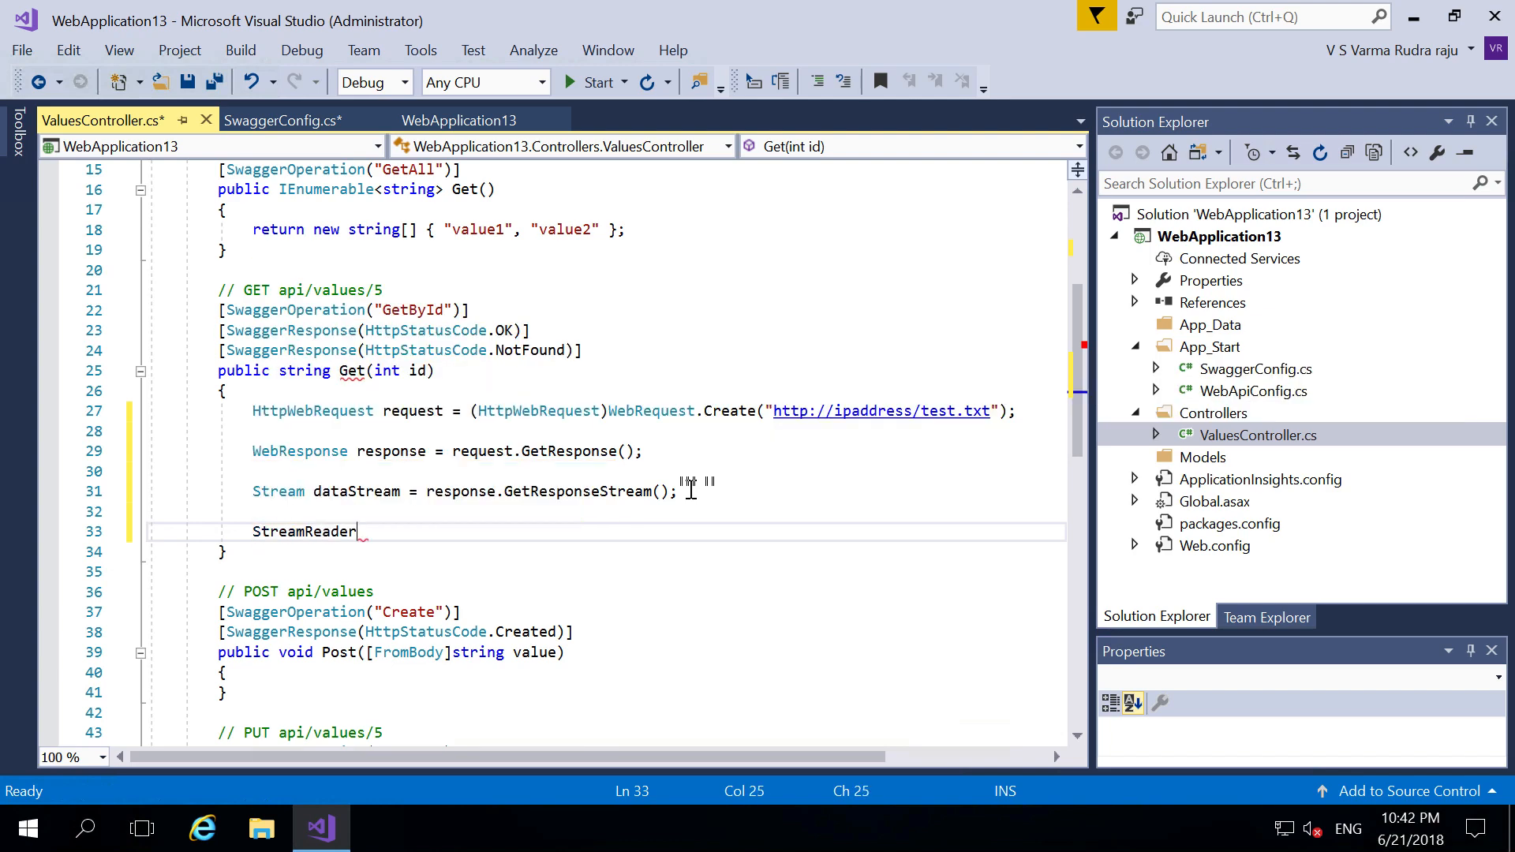
pyautogui.write('reader')
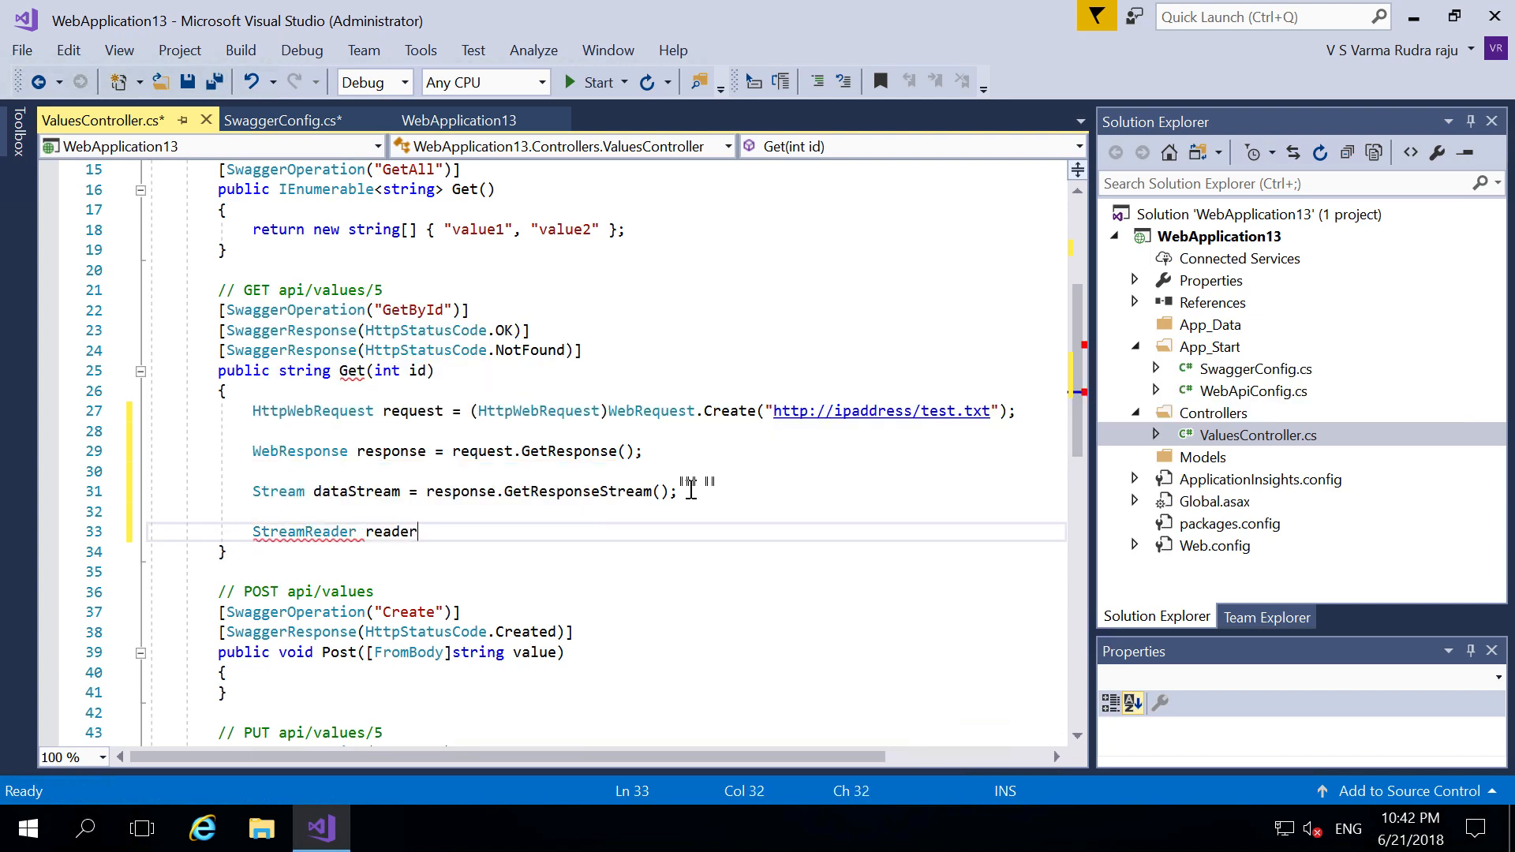
pyautogui.write(' = new strea')
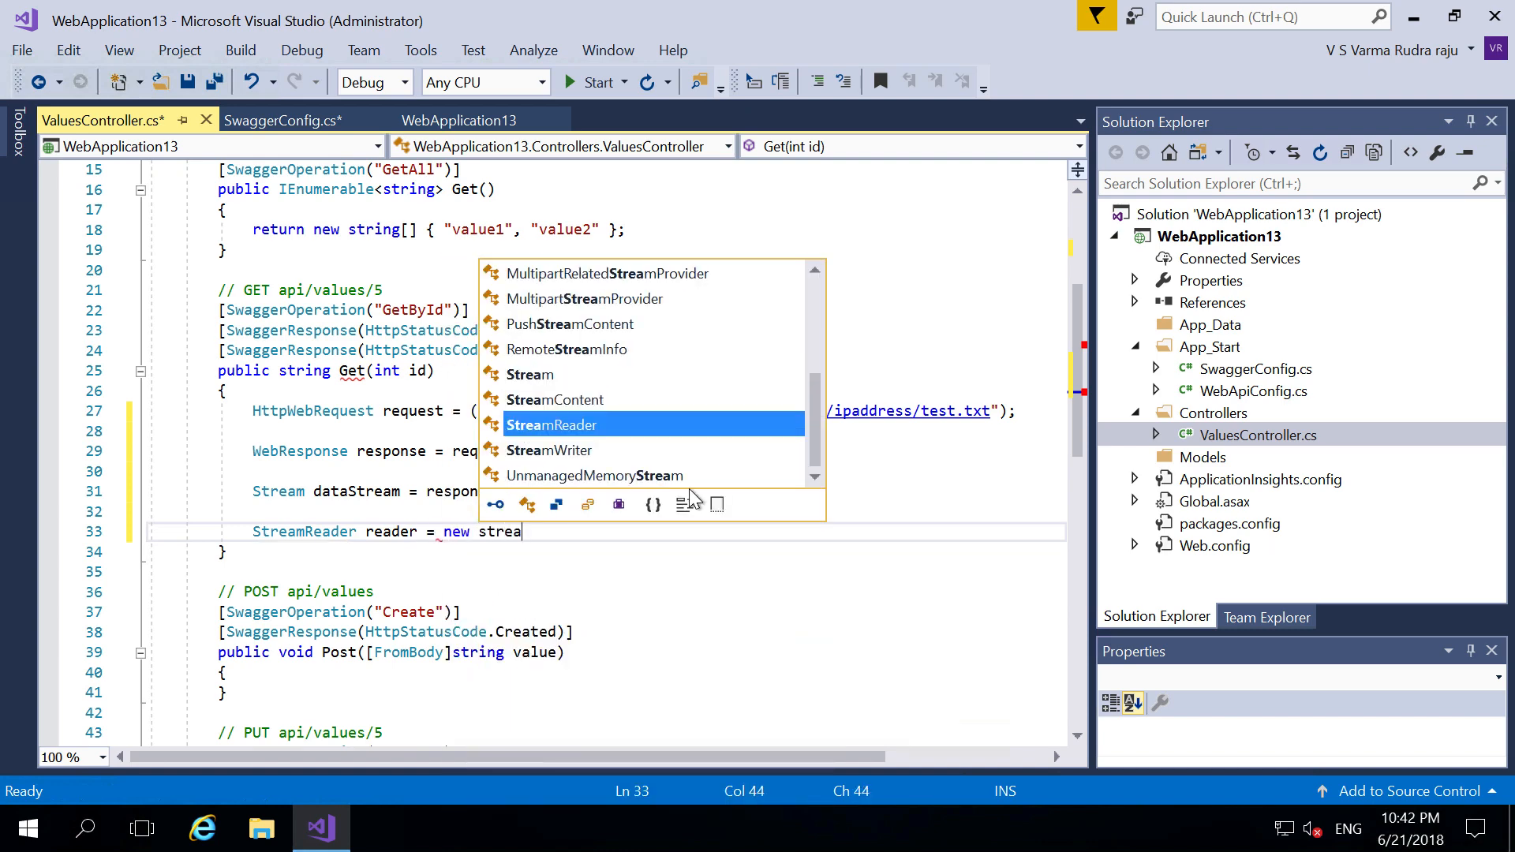
pyautogui.press('Tab')
pyautogui.write('(')
pyautogui.write('data')
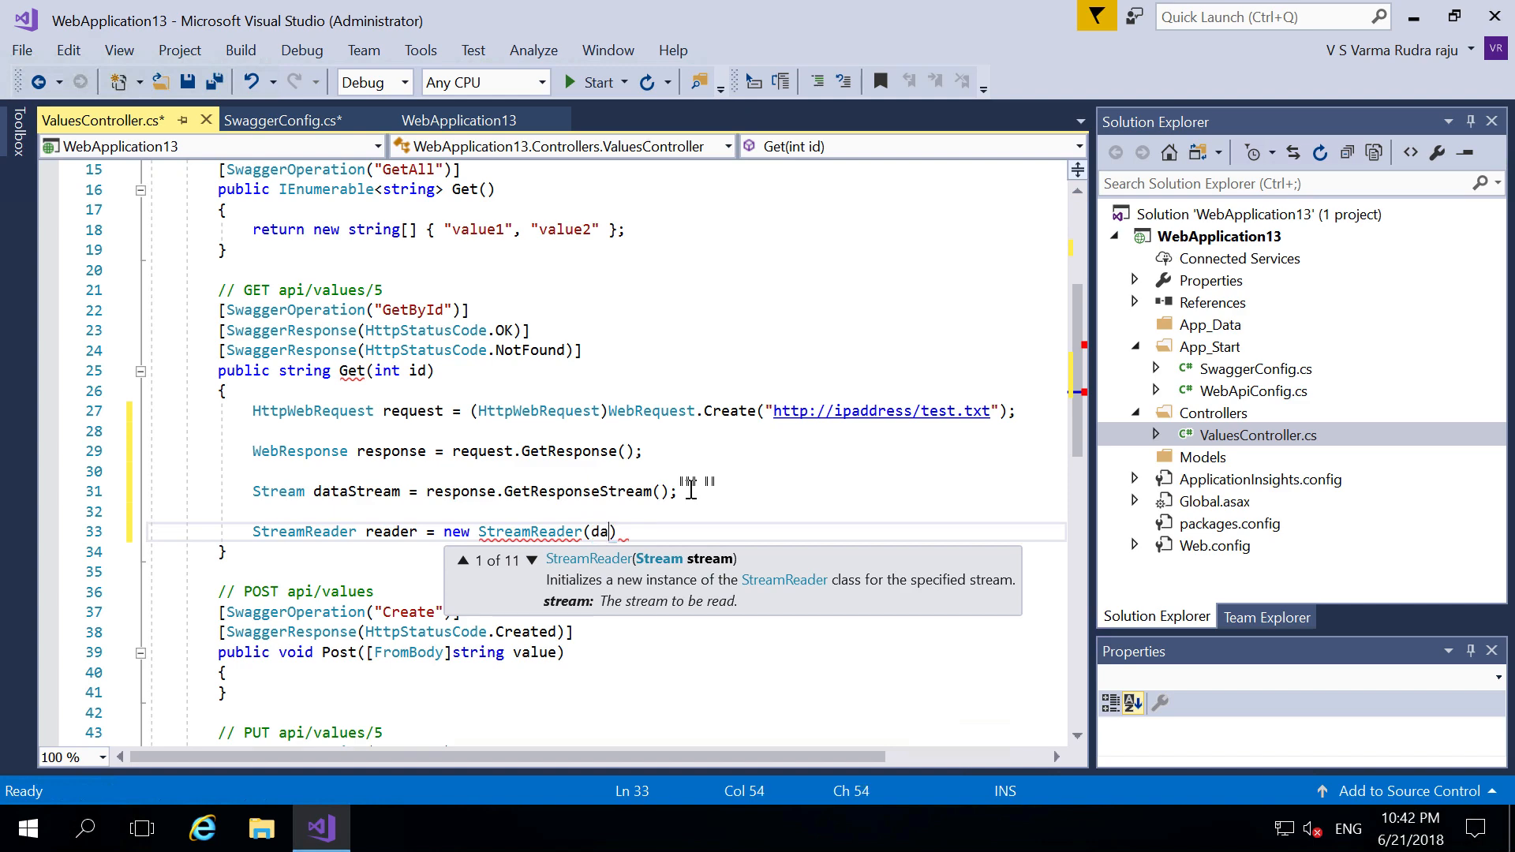
pyautogui.press('Tab')
pyautogui.write(')')
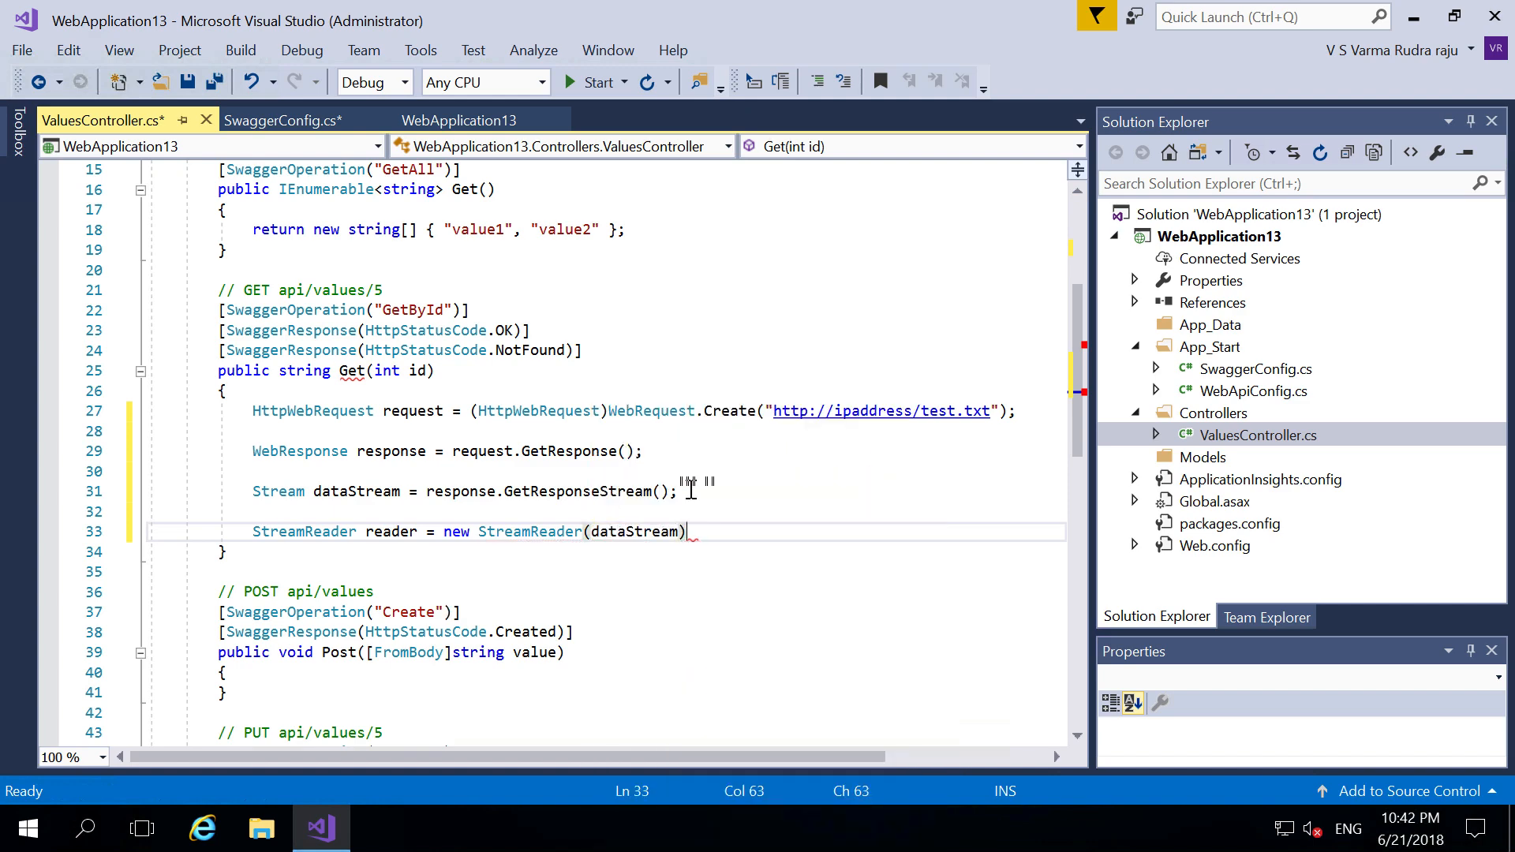
pyautogui.write(';')
pyautogui.press('Return')
pyautogui.press('Return')
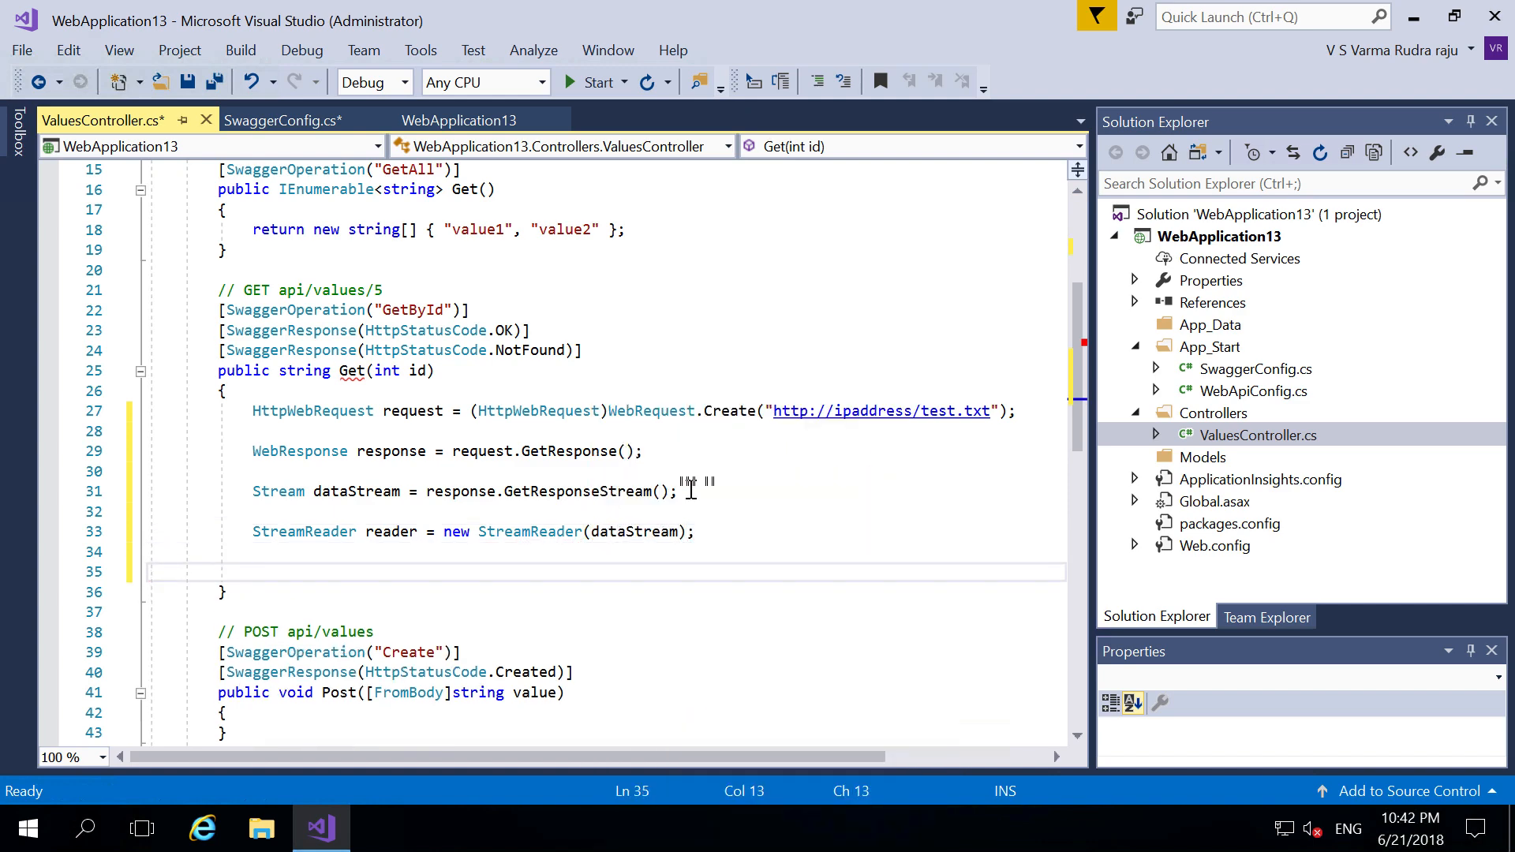
# - Add string textfilecontent = reader.ReadToEnd(); and return textfilecontent
pyautogui.write('stri')
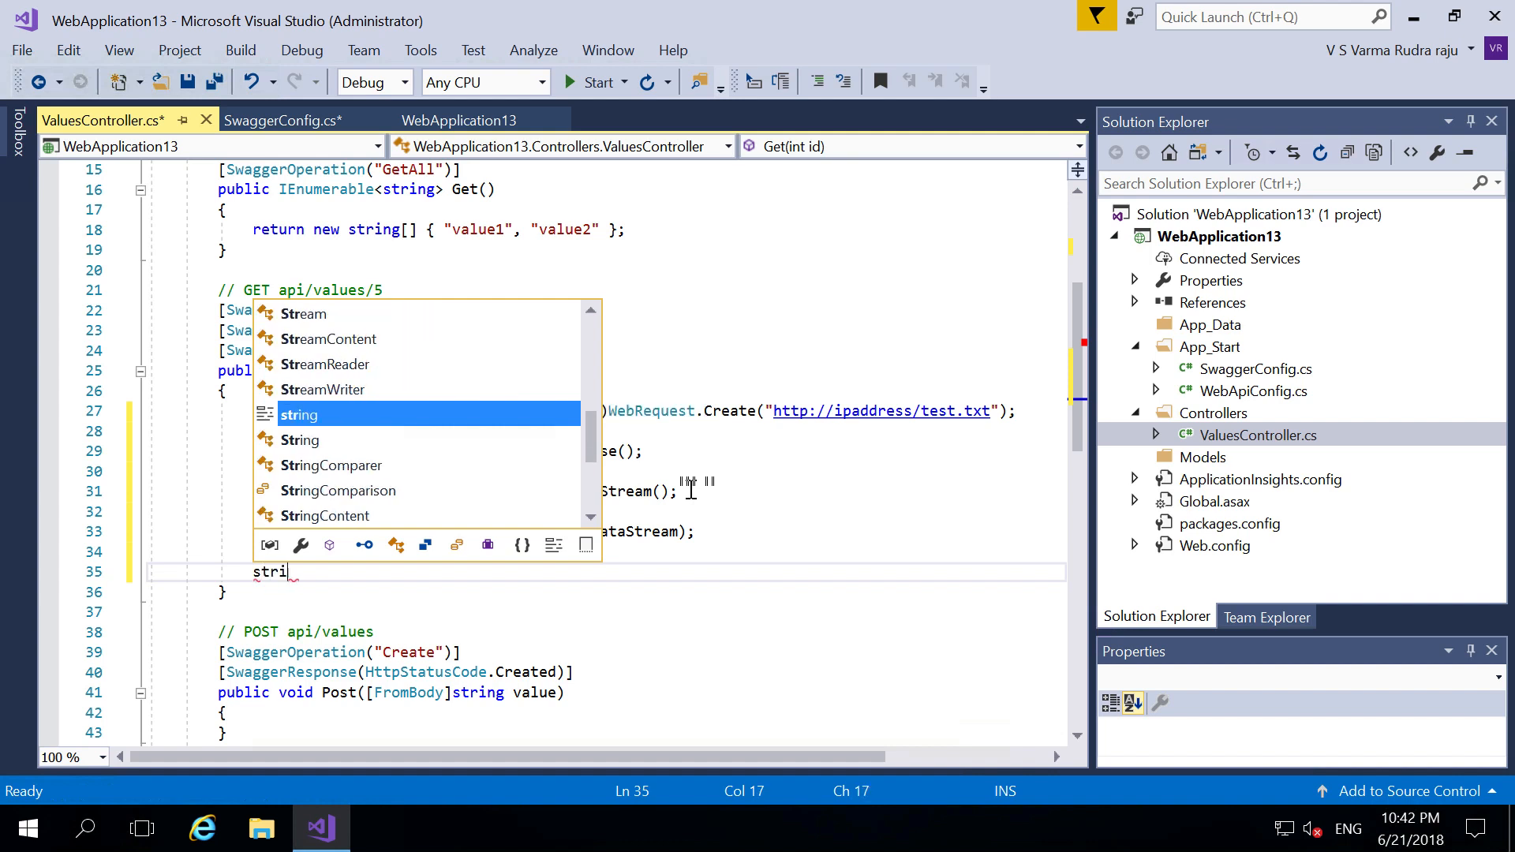
pyautogui.write('ng text')
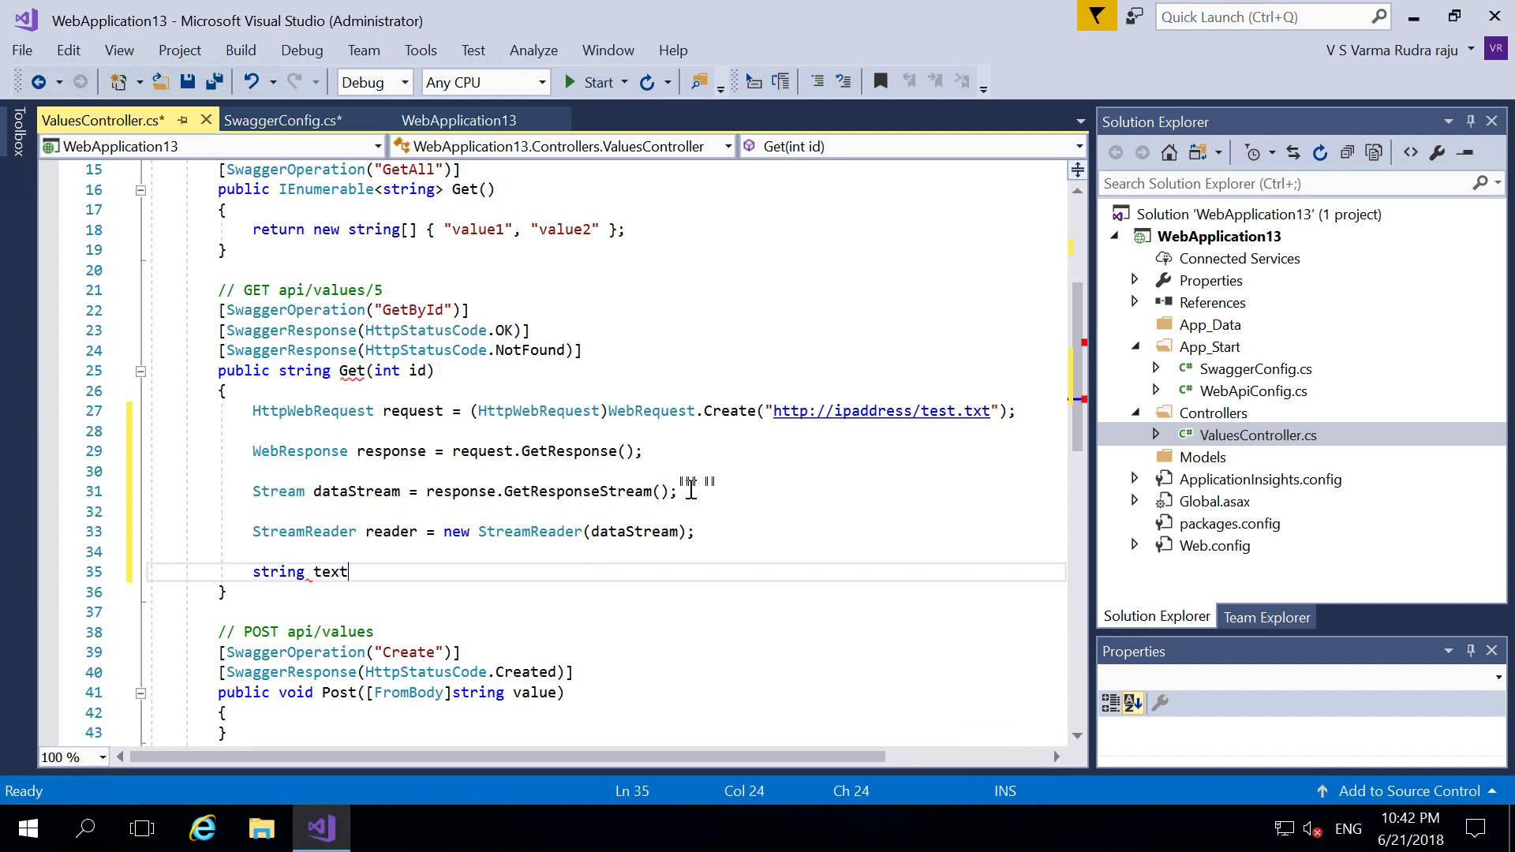
pyautogui.write('fiel')
pyautogui.press('BackSpace')
pyautogui.press('BackSpace')
pyautogui.write('lecontent = ')
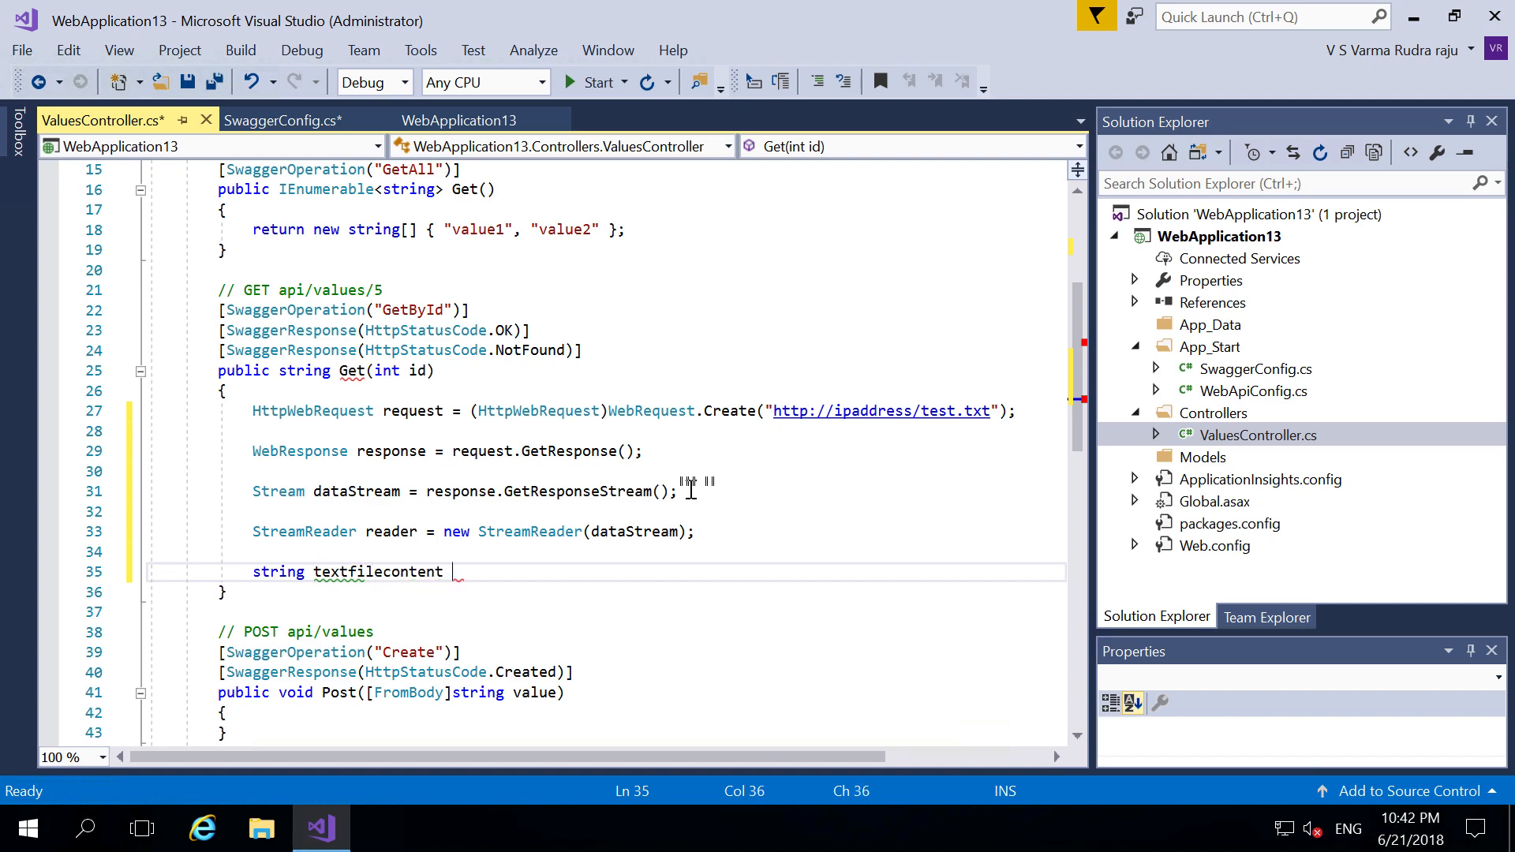
pyautogui.write('reader.')
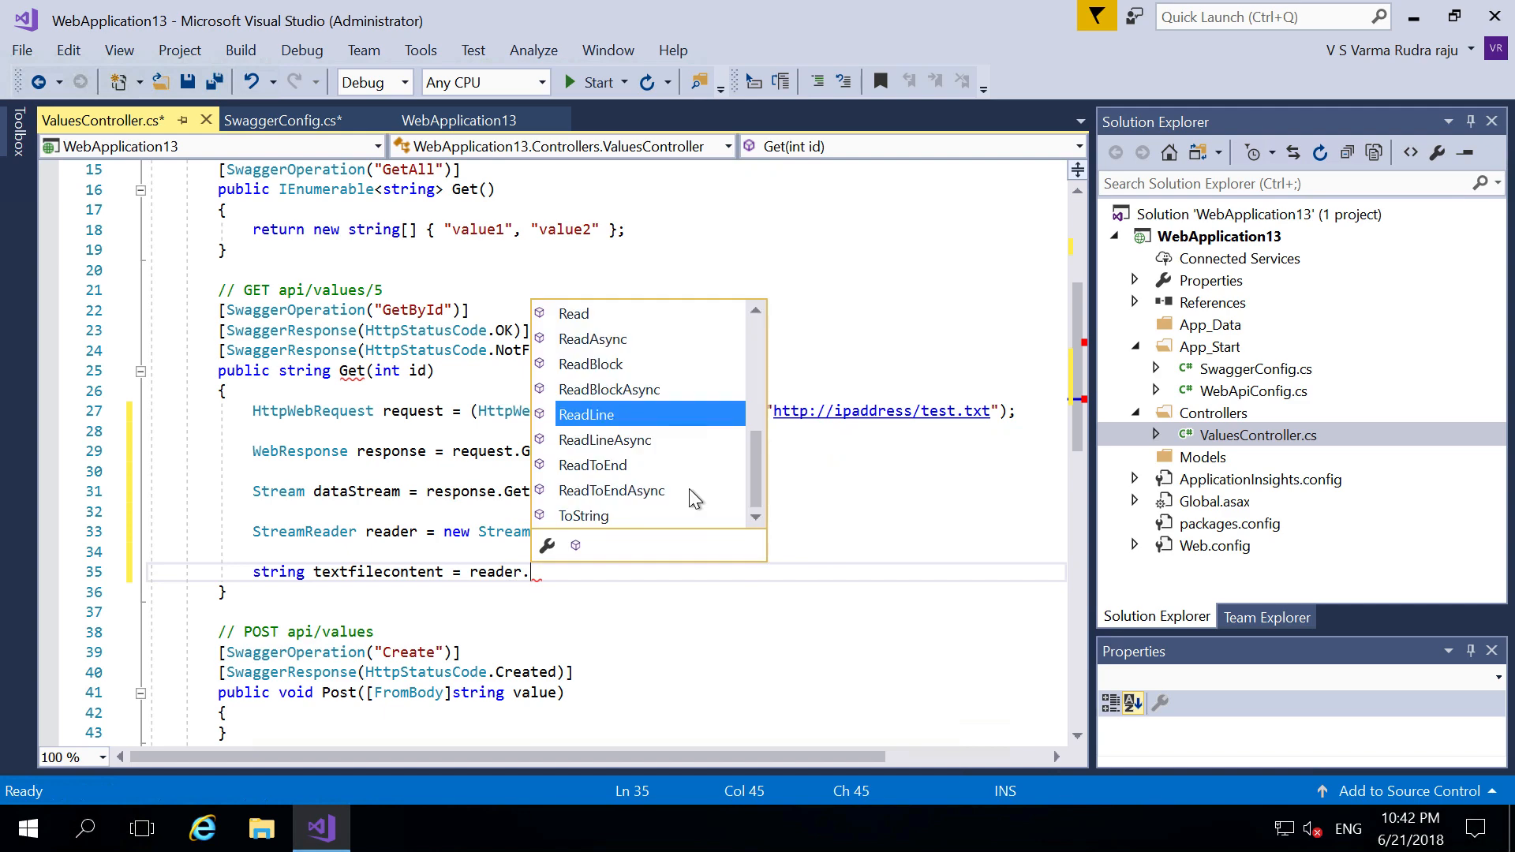
pyautogui.press('Down')
pyautogui.press('Down')
pyautogui.press('Tab')
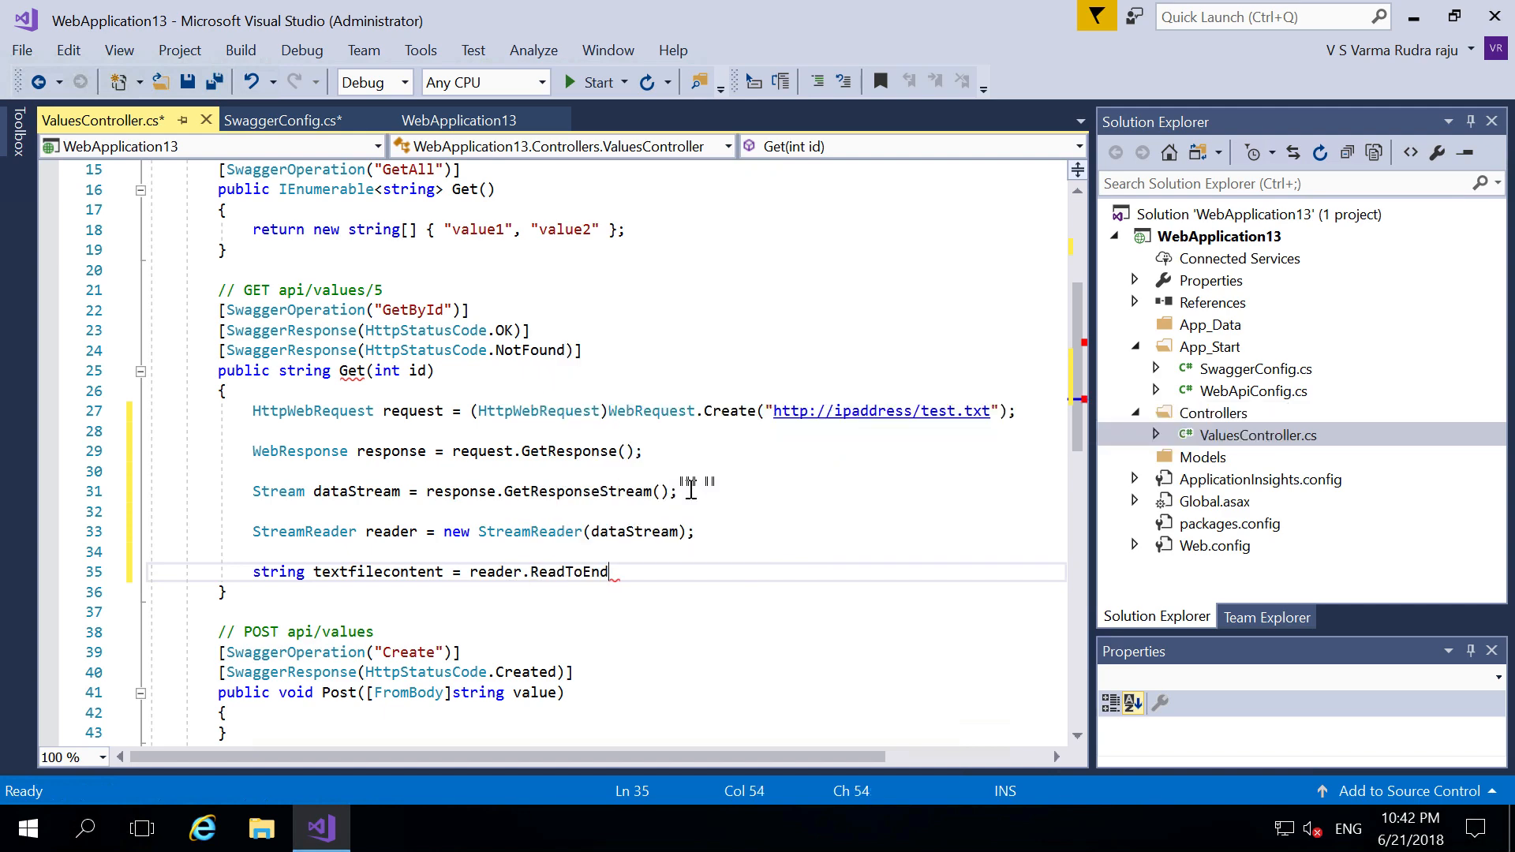
pyautogui.write('();')
pyautogui.press('Return')
pyautogui.press('Return')
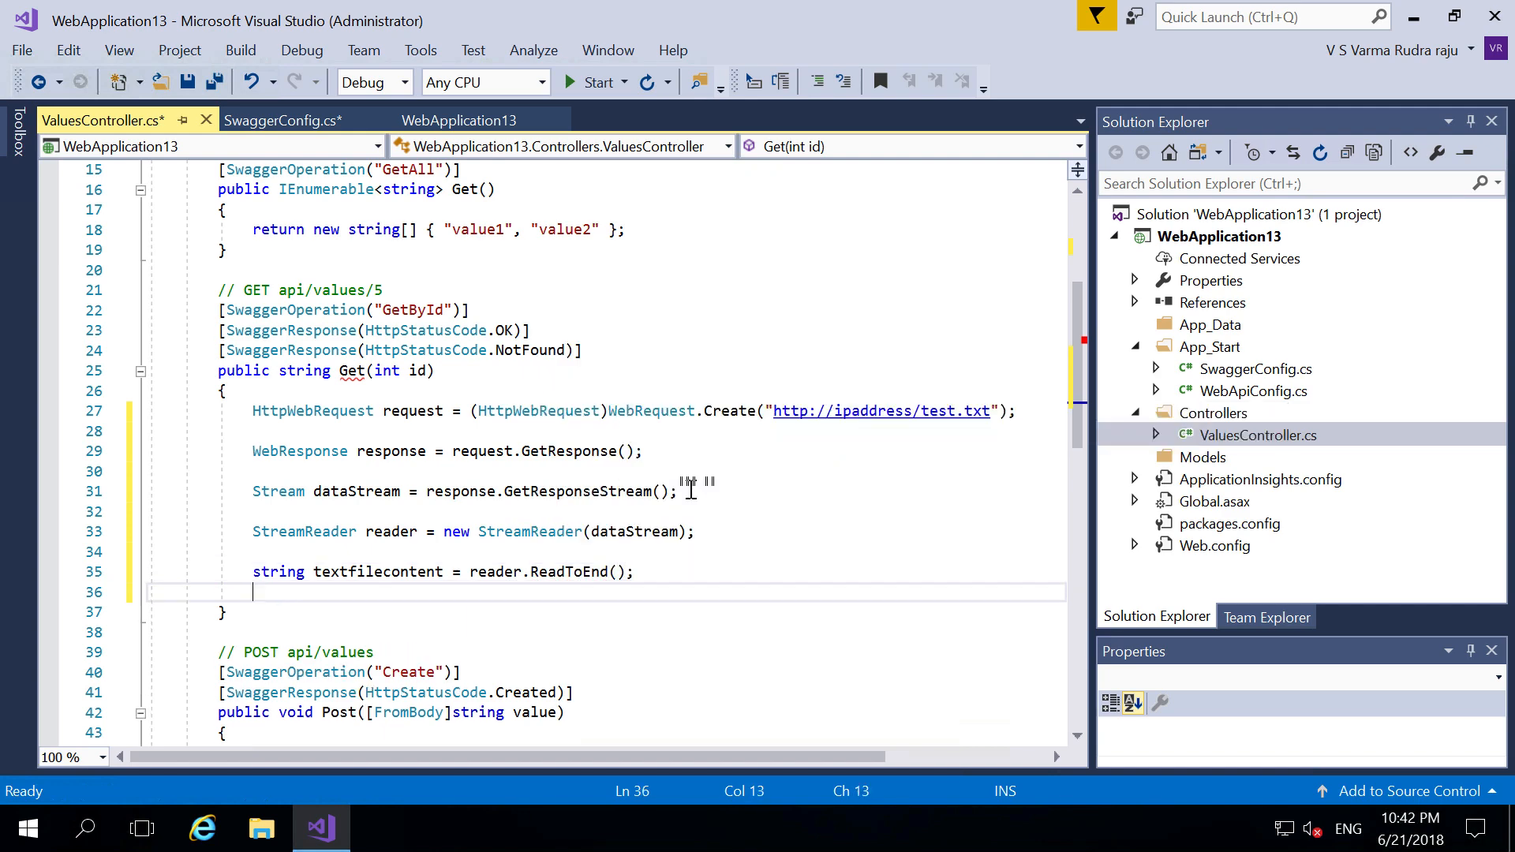
pyautogui.write('return ')
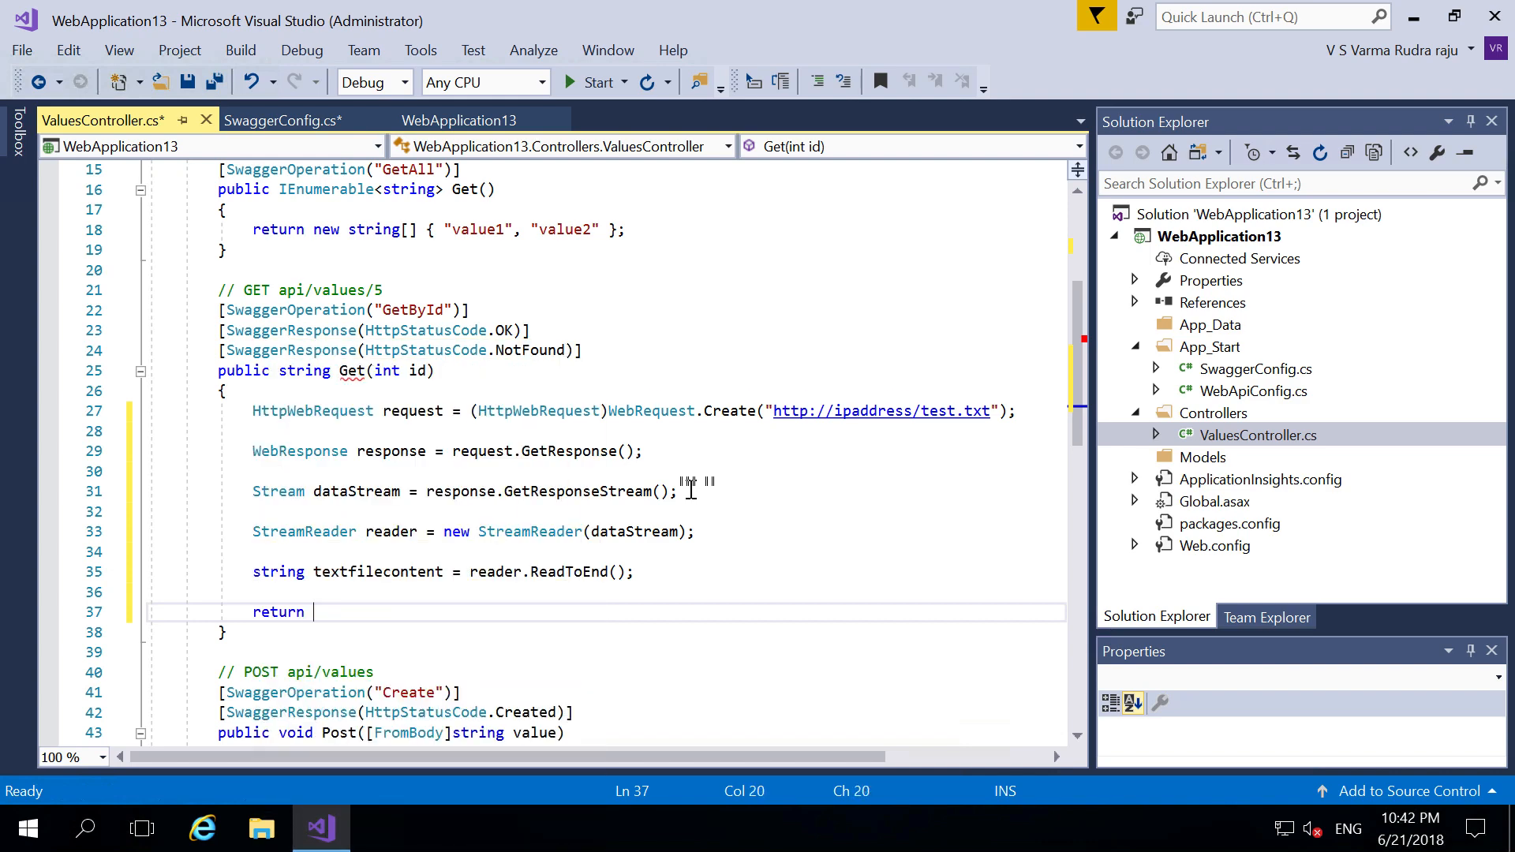
pyautogui.write('text')
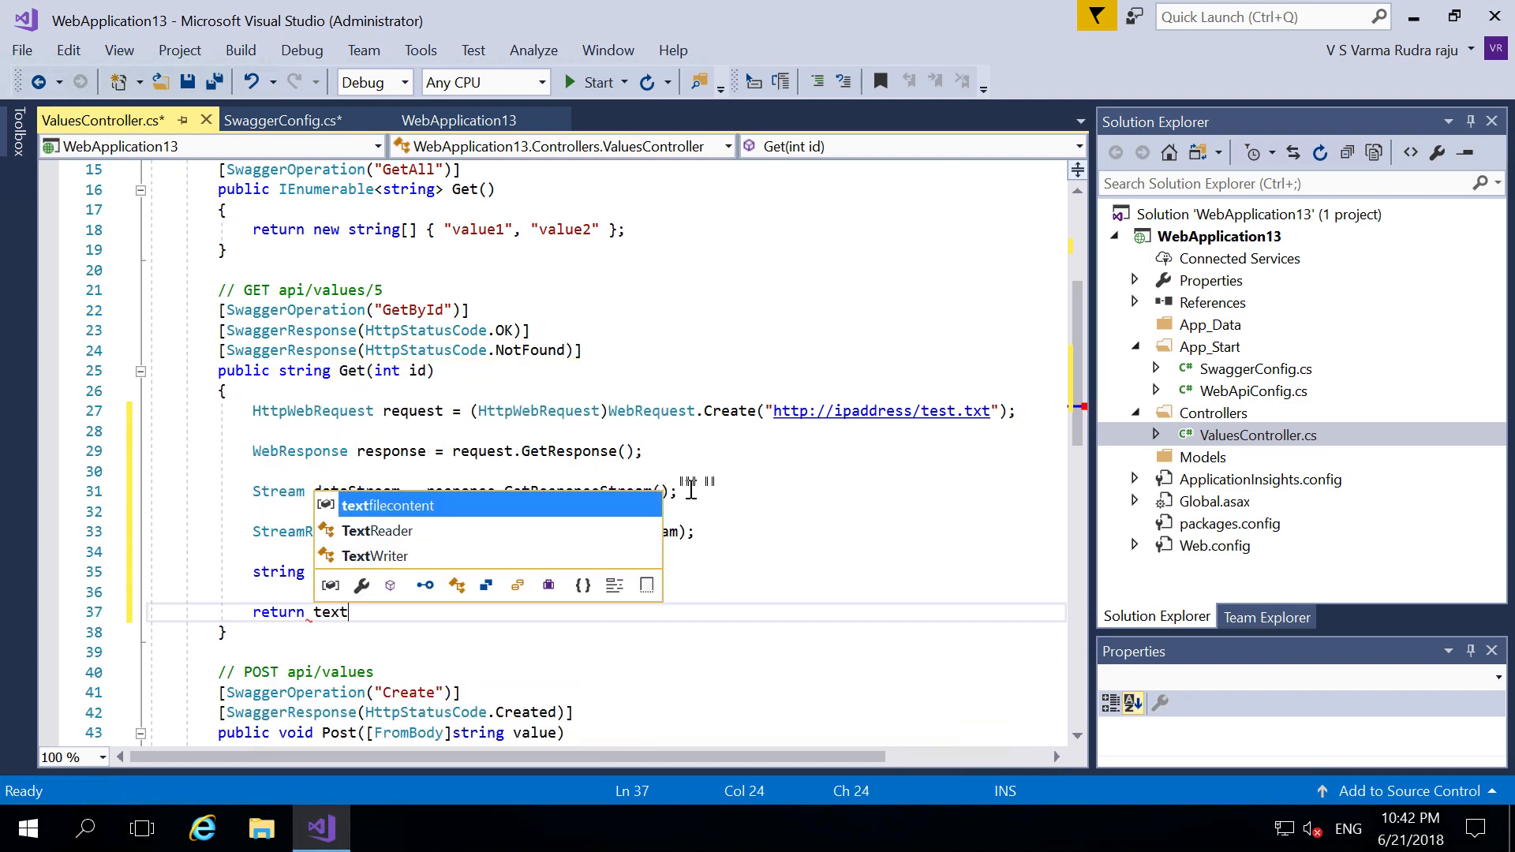
pyautogui.press('Tab')
# - Terminate the return statement with a semicolon and build the WebApplication13 solution
pyautogui.write(';')
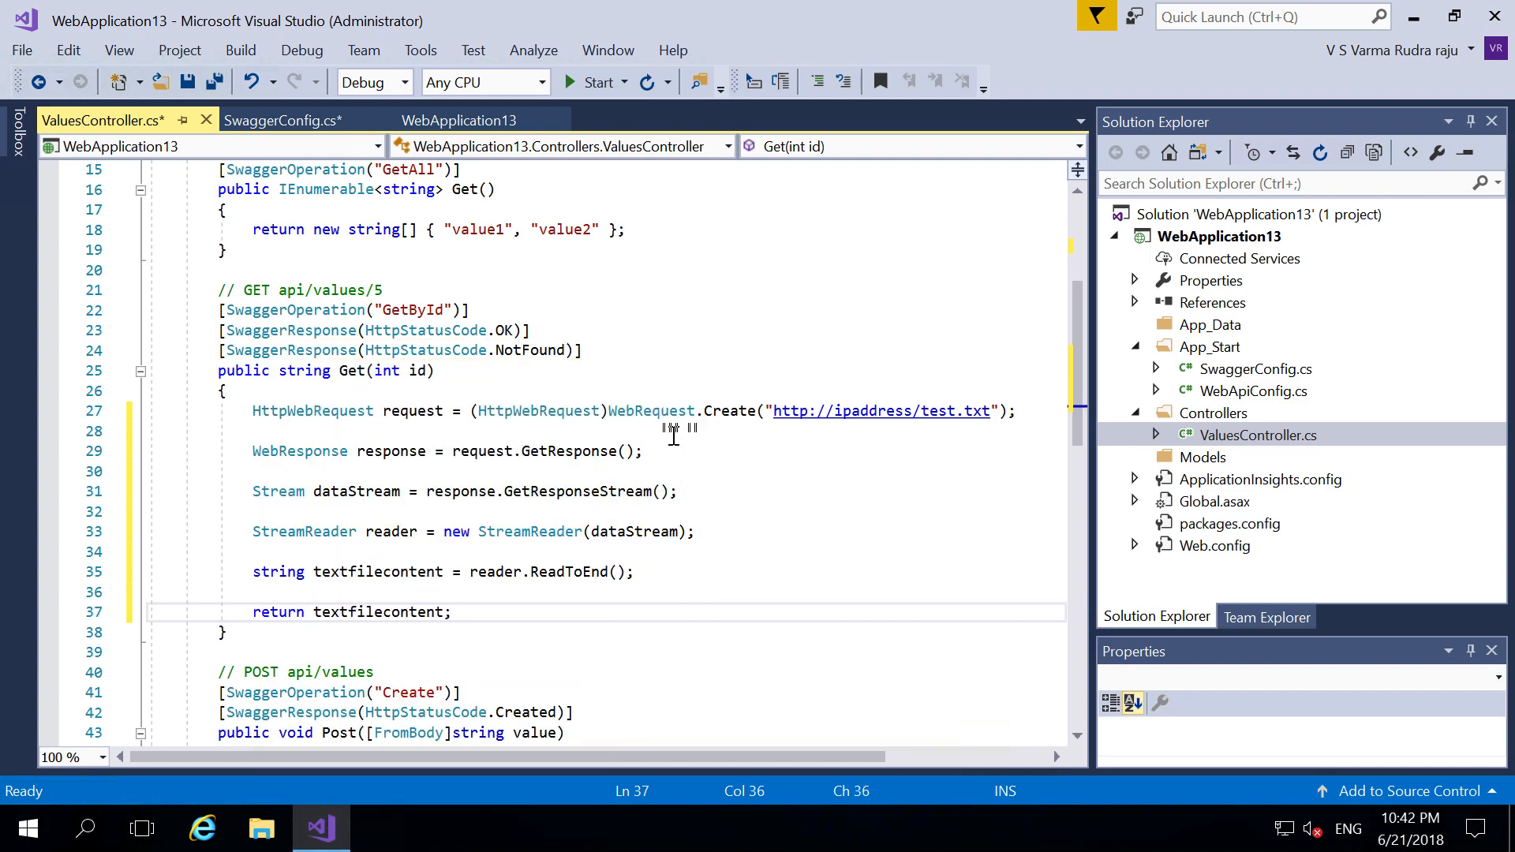
pyautogui.click(674, 432)
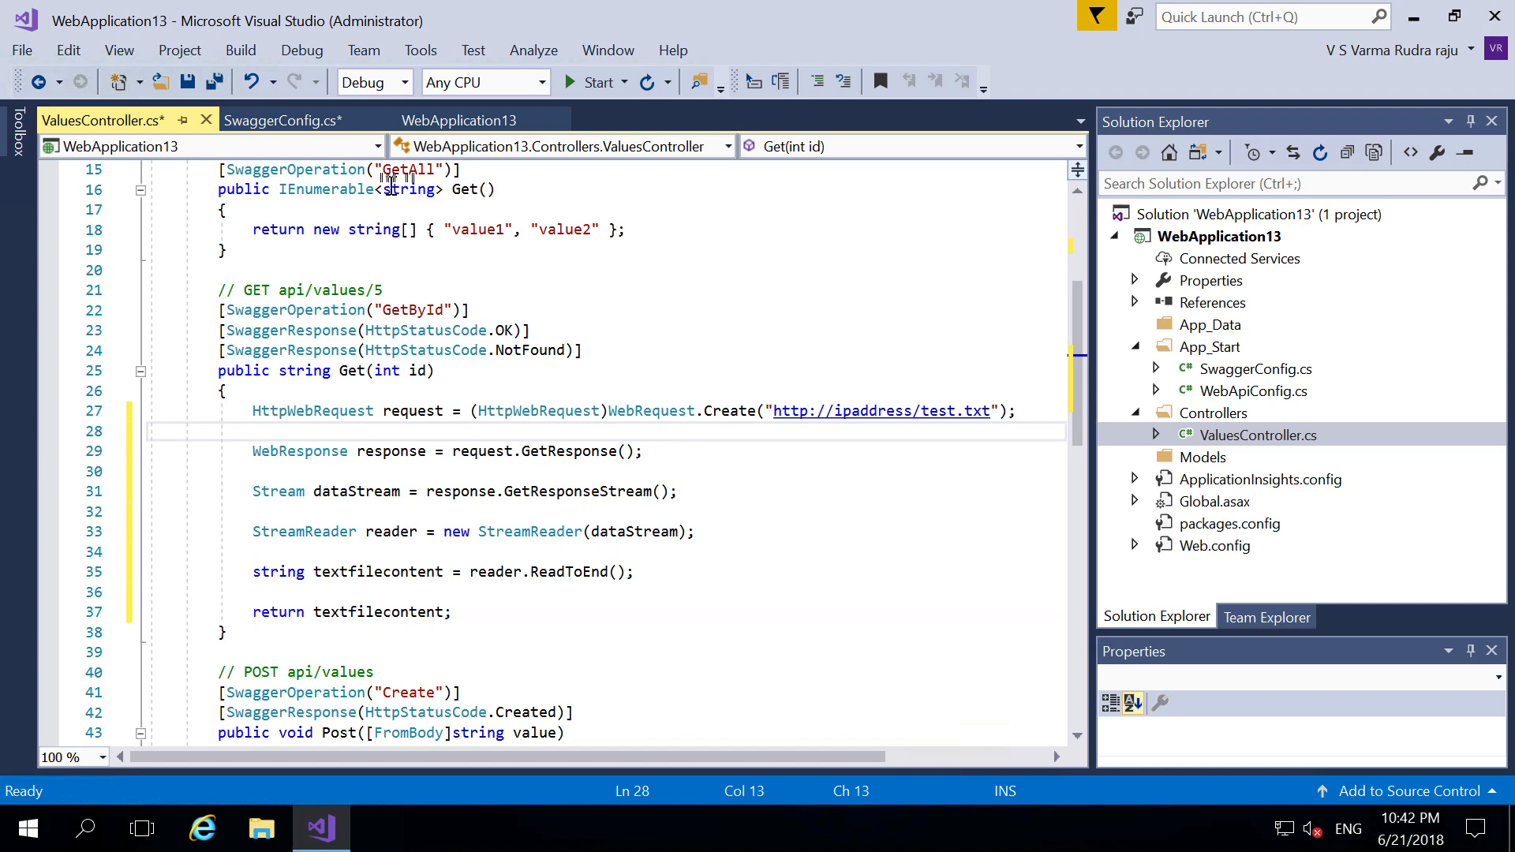
pyautogui.click(251, 54)
pyautogui.click(263, 80)
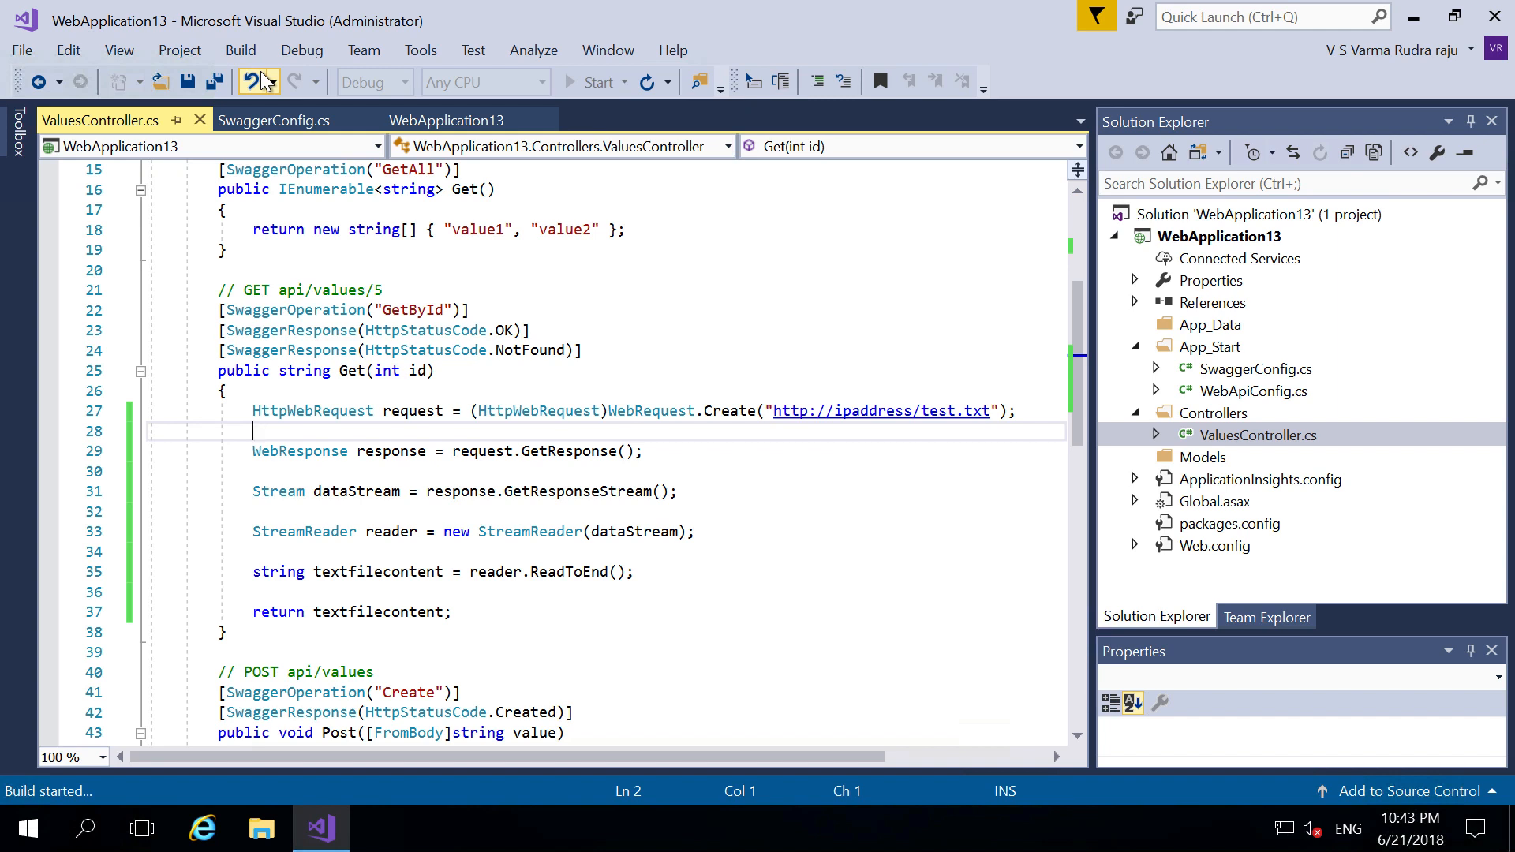
pyautogui.press('super+Tab')
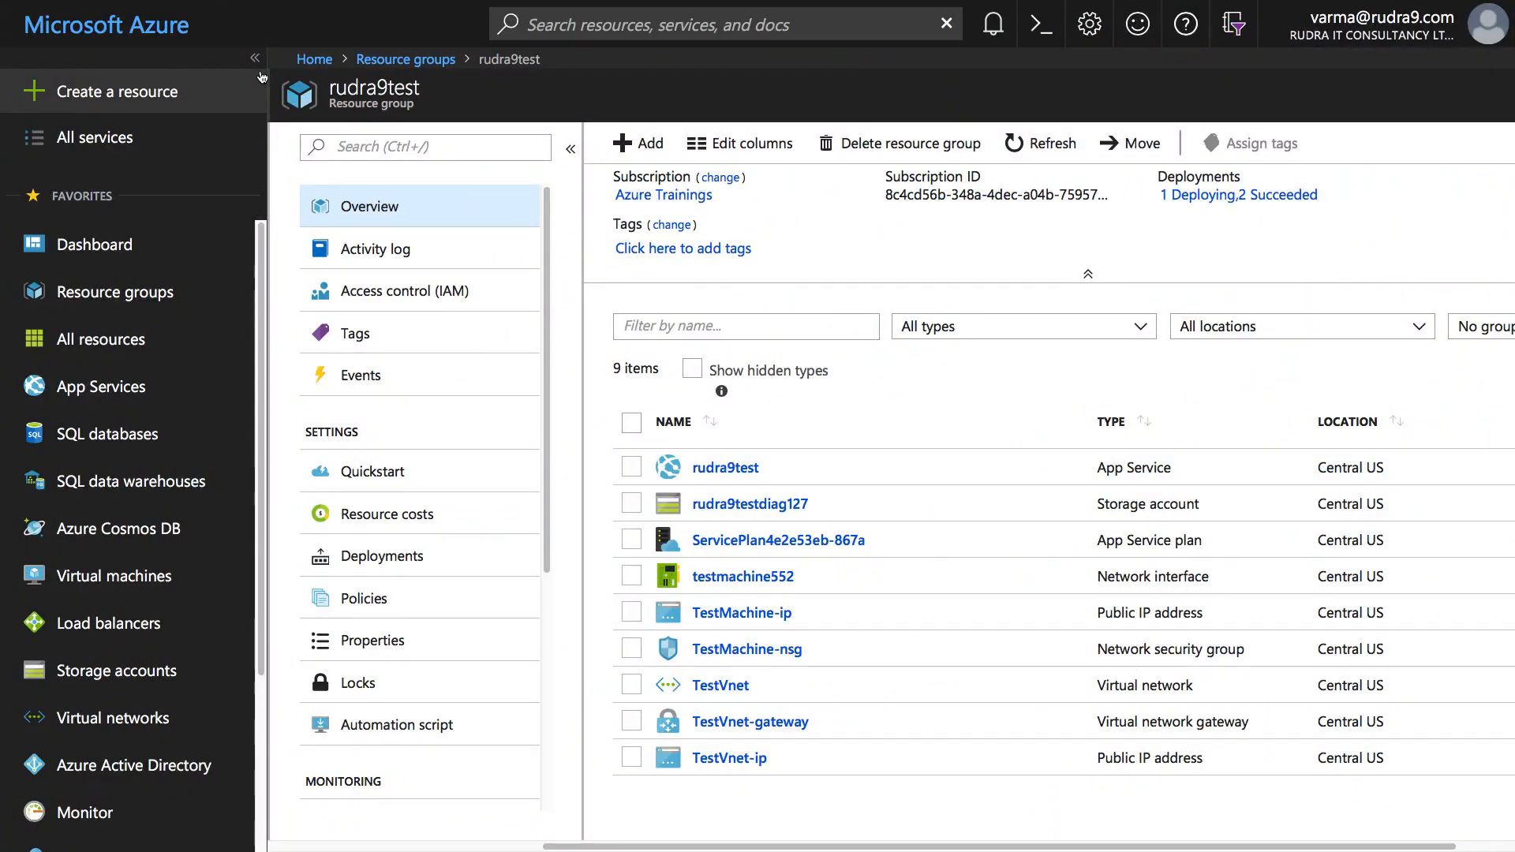
# - Open the TestMachine virtual machine from its Deployment succeeded notification
pyautogui.click(990, 24)
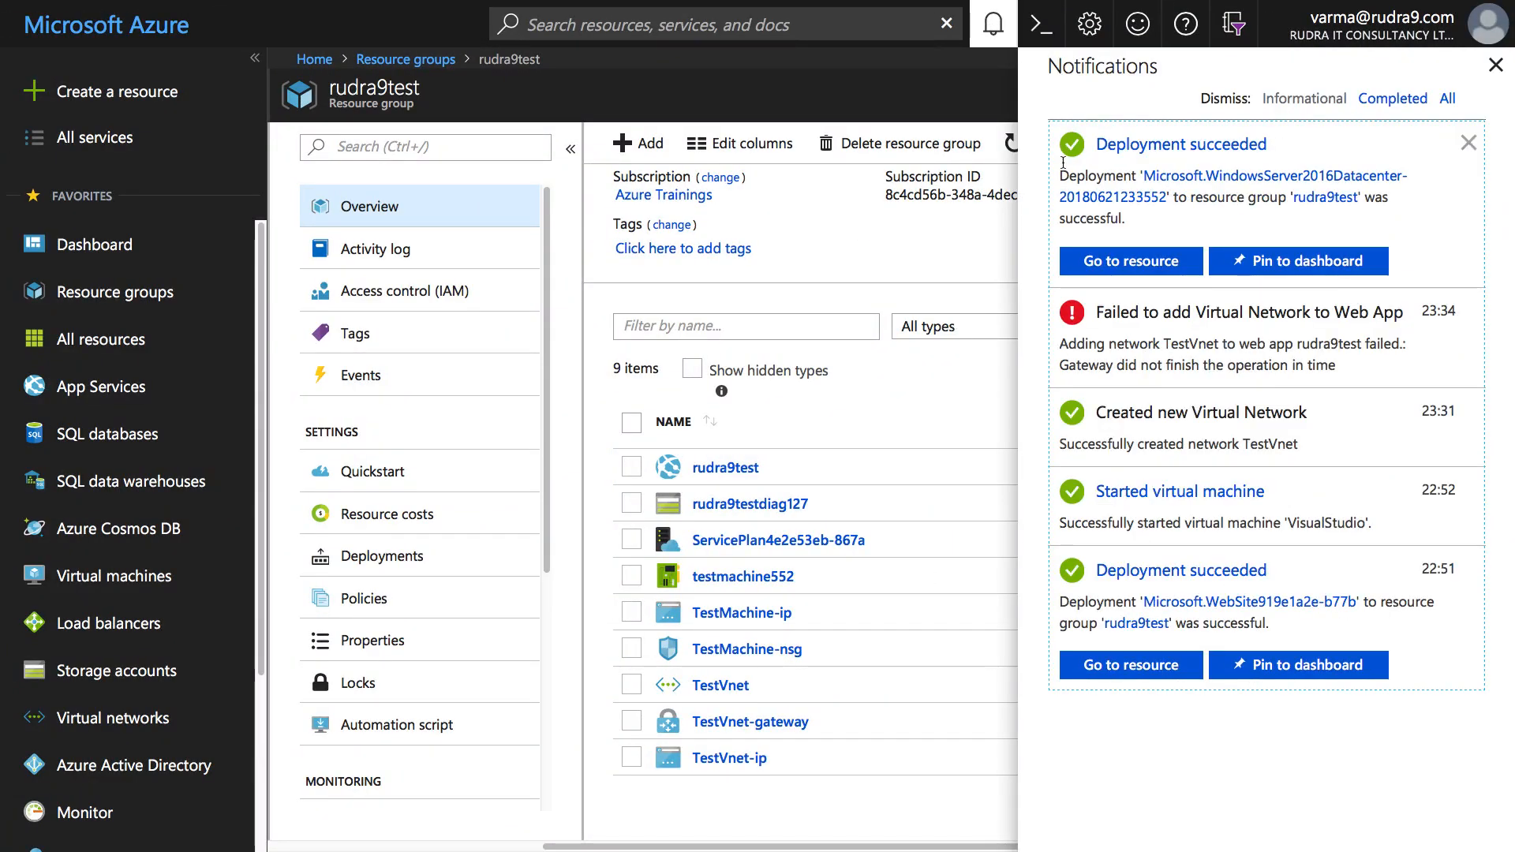
pyautogui.click(1129, 269)
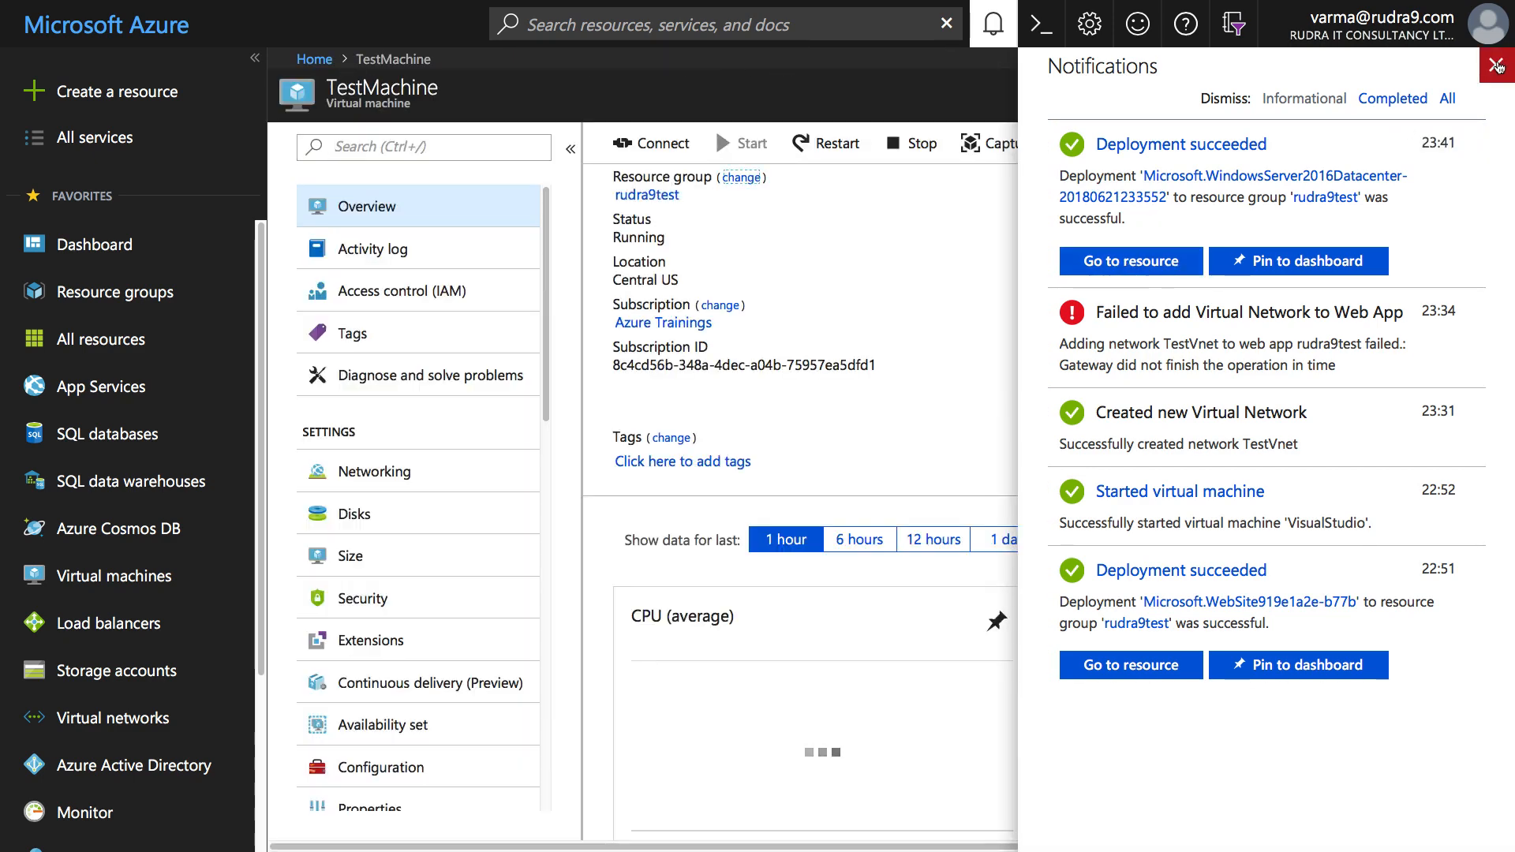
pyautogui.click(1497, 66)
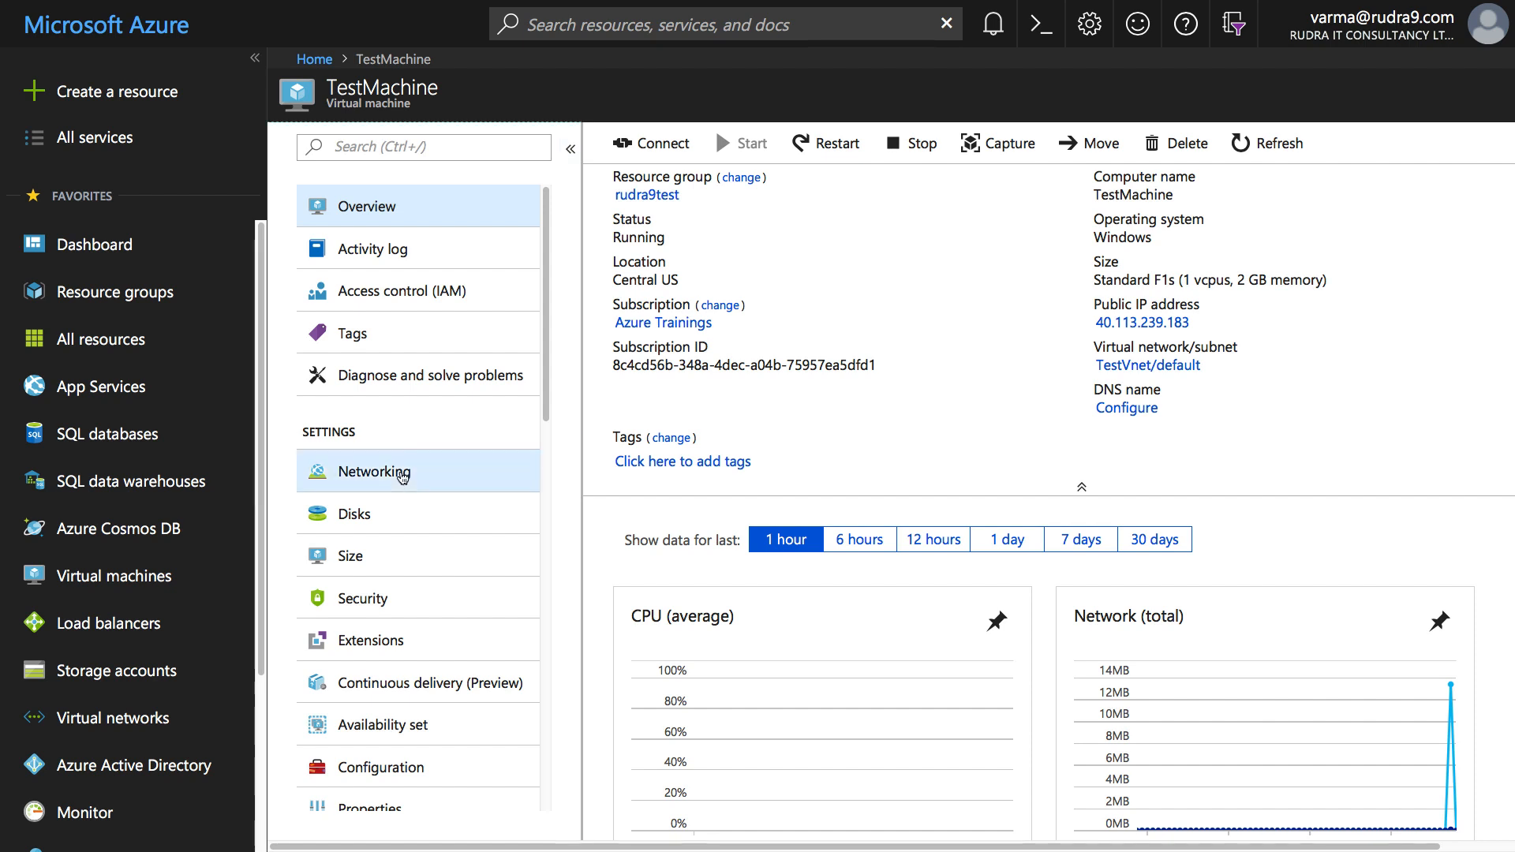
# - Open TestMachine's Networking page and copy its private IP address 10.1.0.4
pyautogui.click(403, 474)
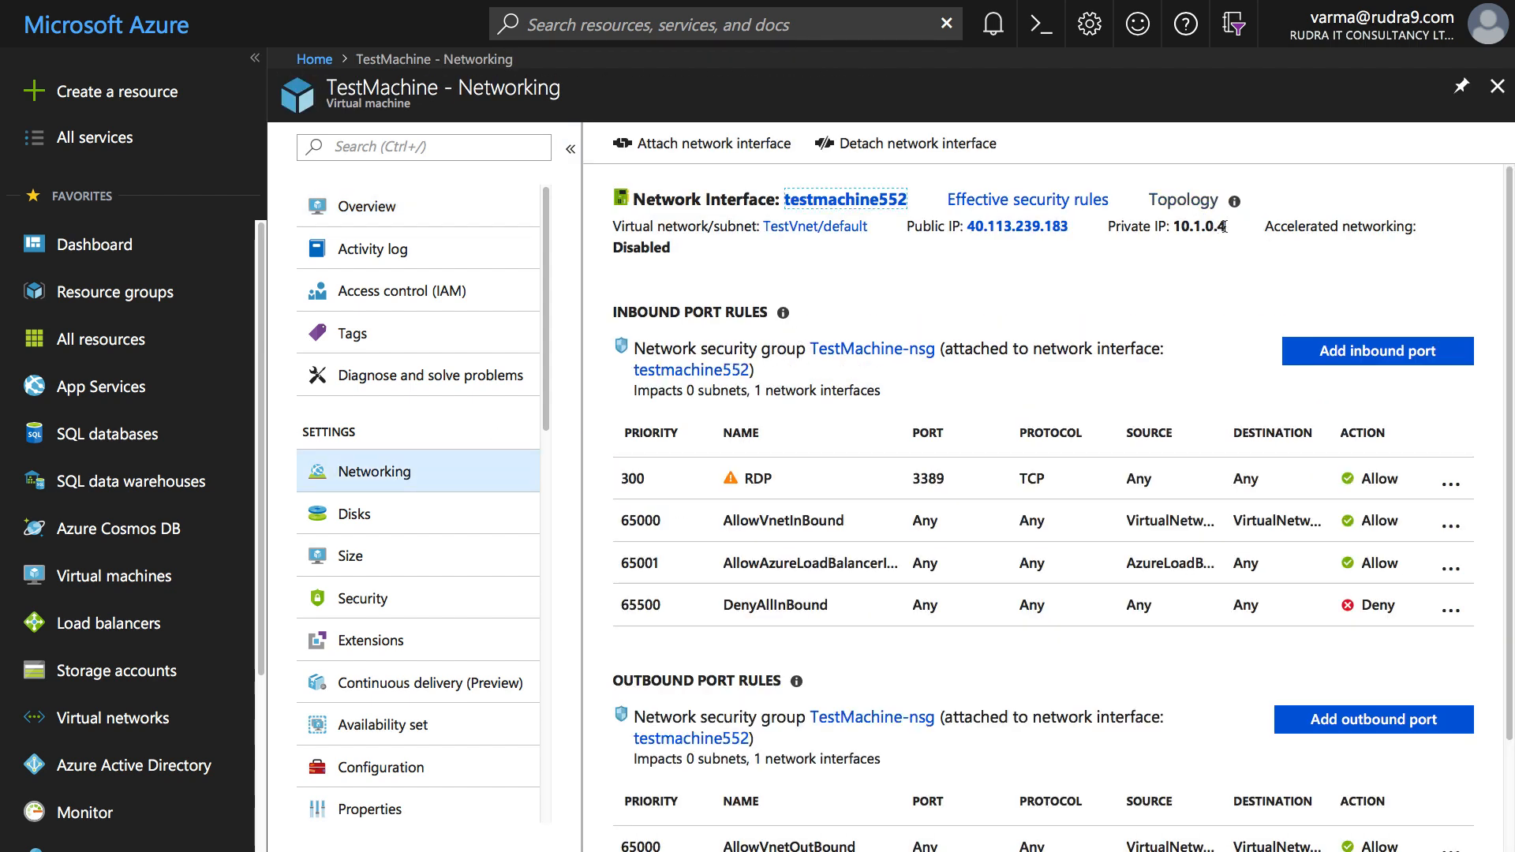
pyautogui.moveTo(1225, 227); pyautogui.dragTo(1177, 226)
pyautogui.hotkey('ctrl', 'c')
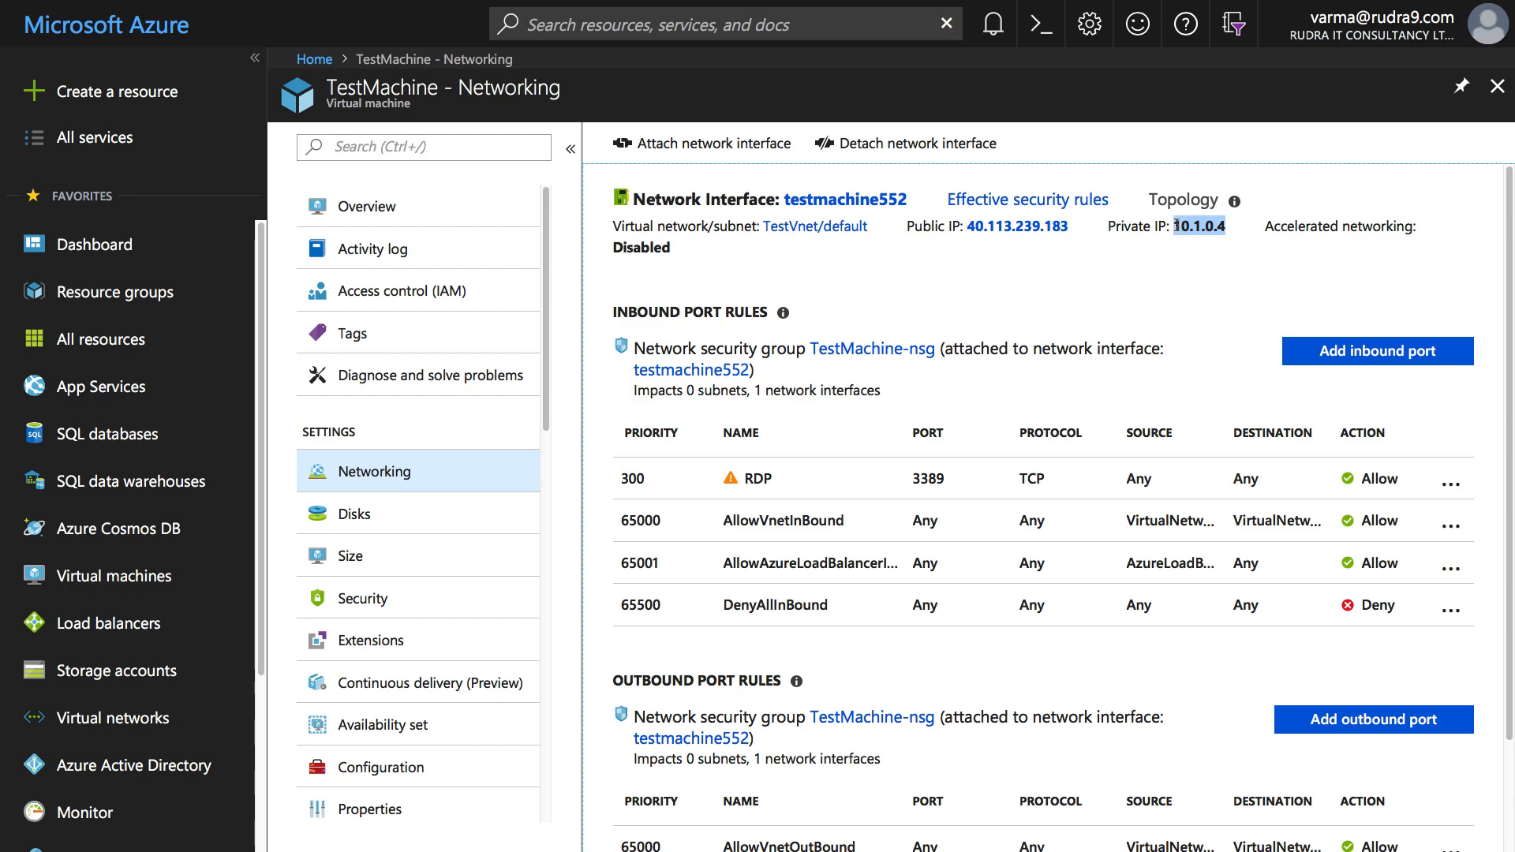
pyautogui.press('super+Tab')
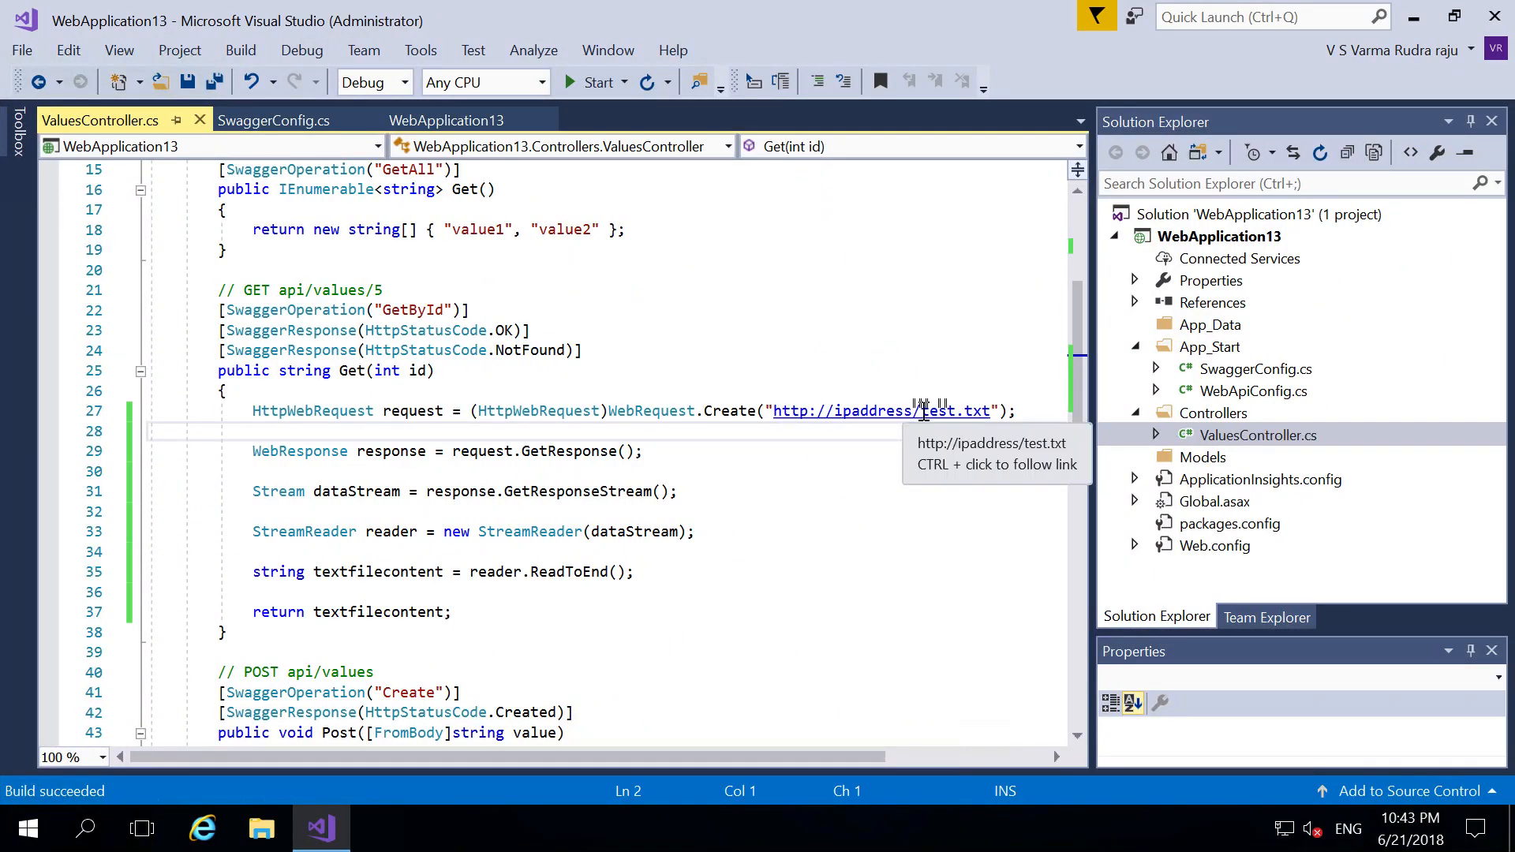
# - Replace ipaddress with 10.1.0.4 in the request URL, rebuild, and start publishing WebApplication13
pyautogui.moveTo(911, 411); pyautogui.dragTo(837, 411)
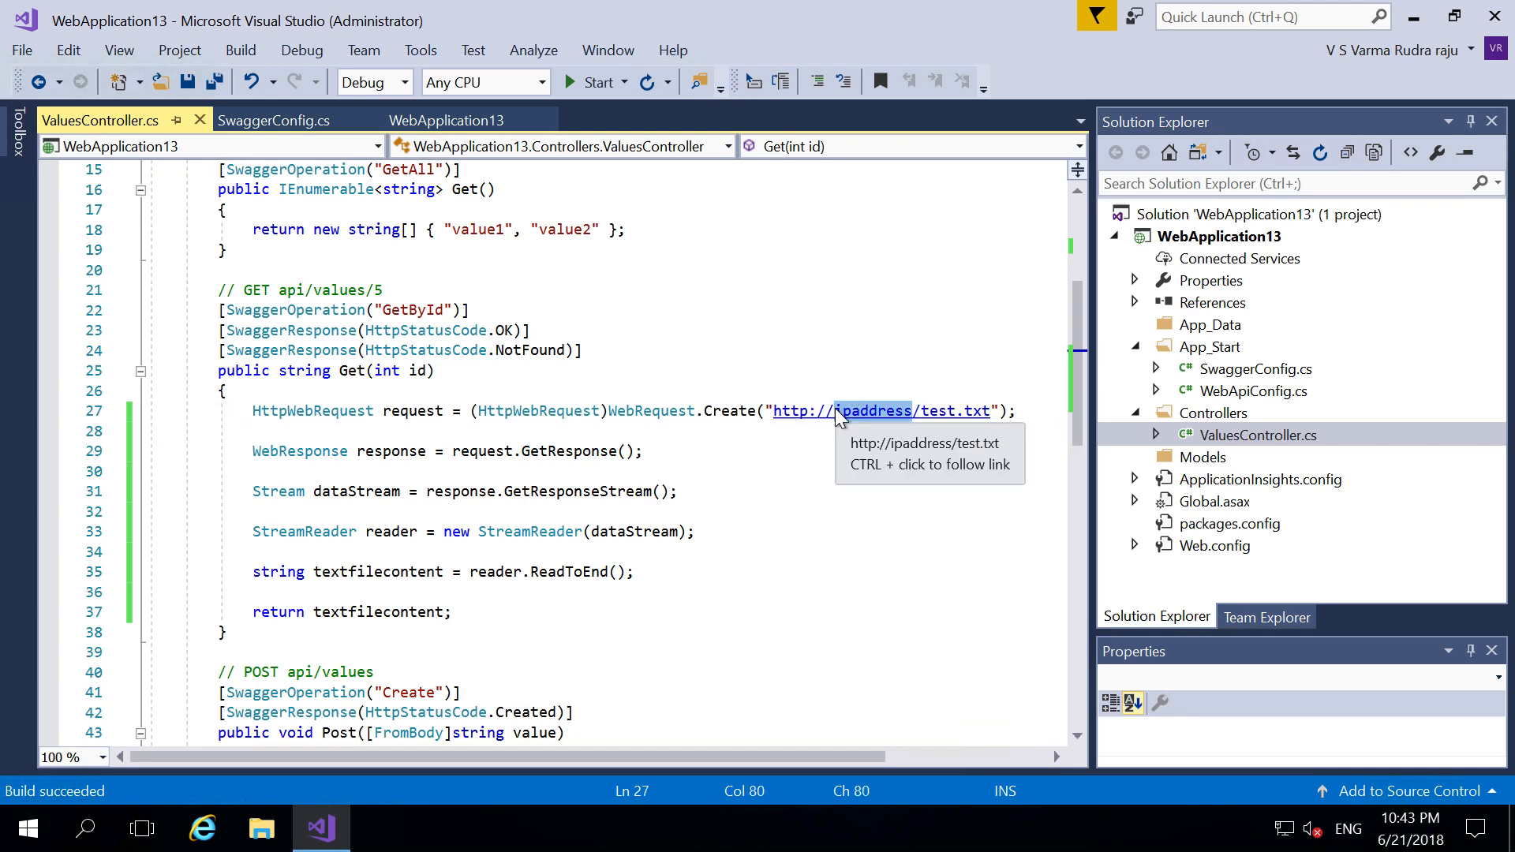
pyautogui.hotkey('ctrl', 'v')
pyautogui.click(872, 472)
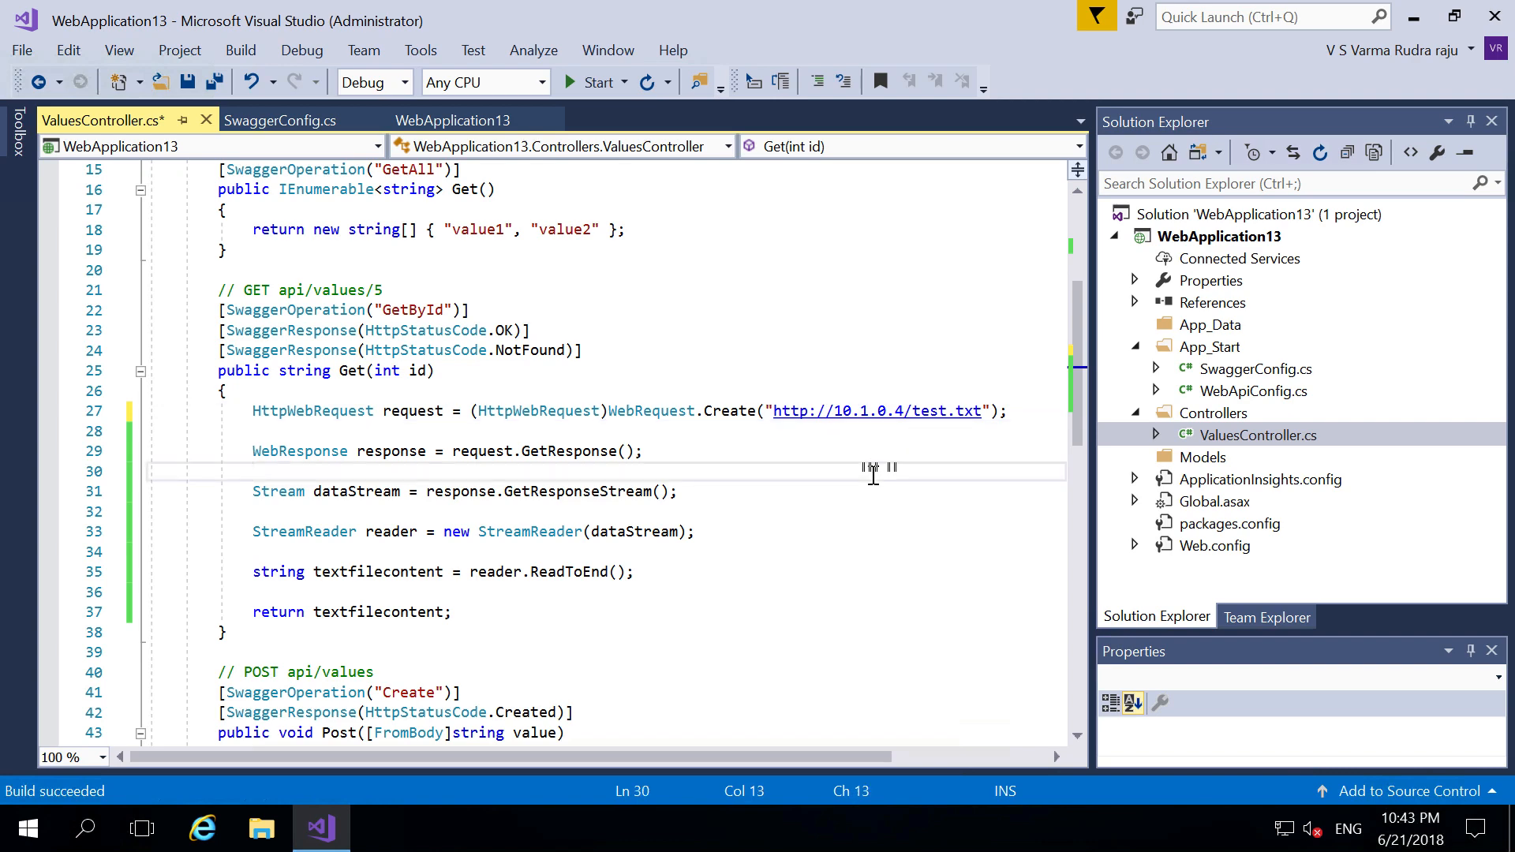
pyautogui.click(241, 50)
pyautogui.click(265, 79)
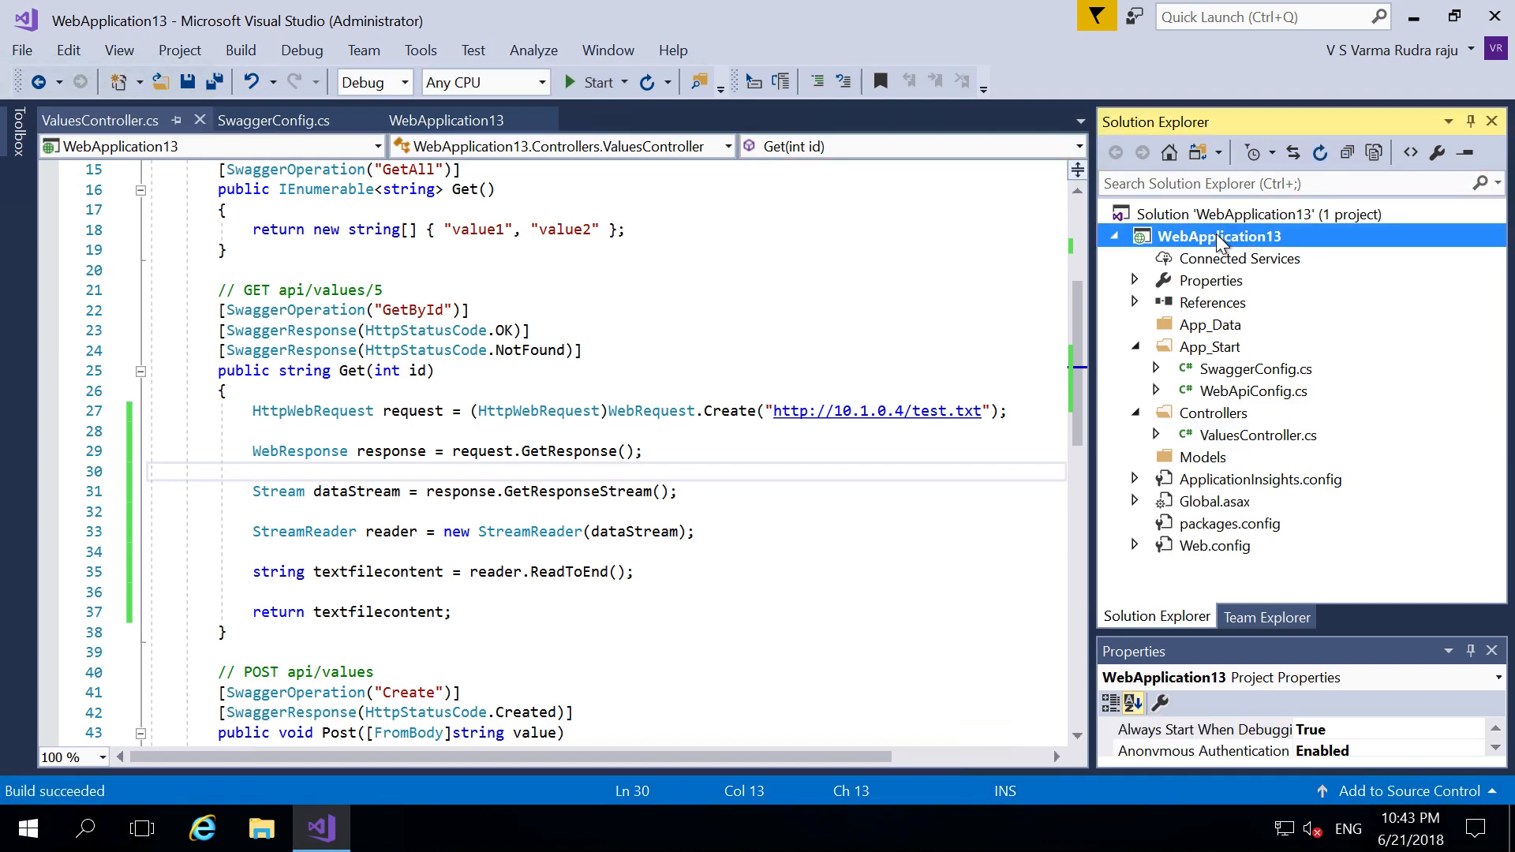
pyautogui.rightClick(1220, 241)
pyautogui.click(931, 299)
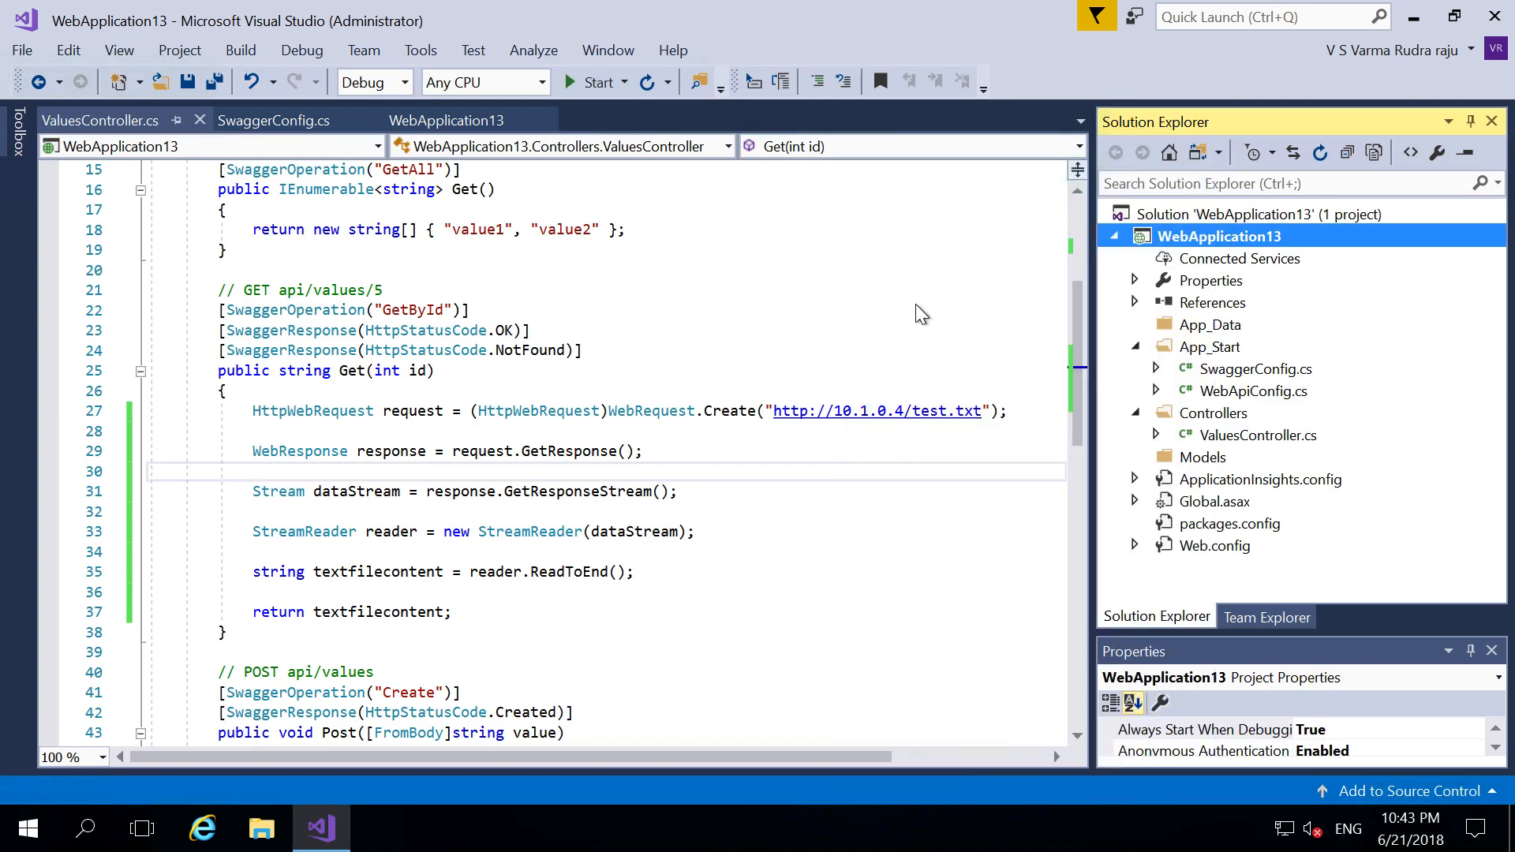
# - Publish WebApplication13 to the existing rudra9test App Service in the rudra9test resource group
pyautogui.click(423, 470)
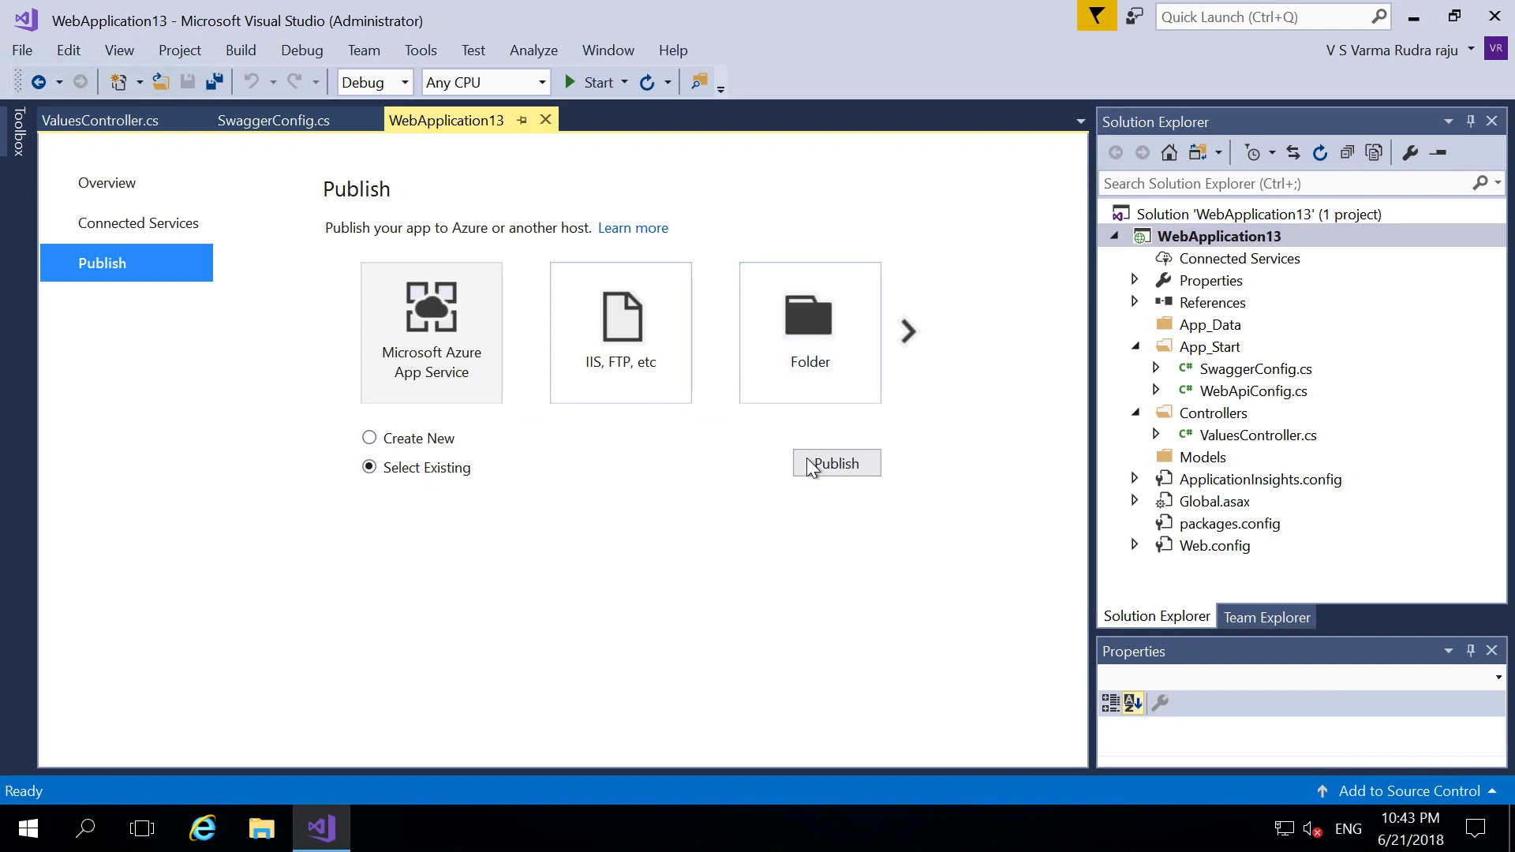
pyautogui.click(838, 463)
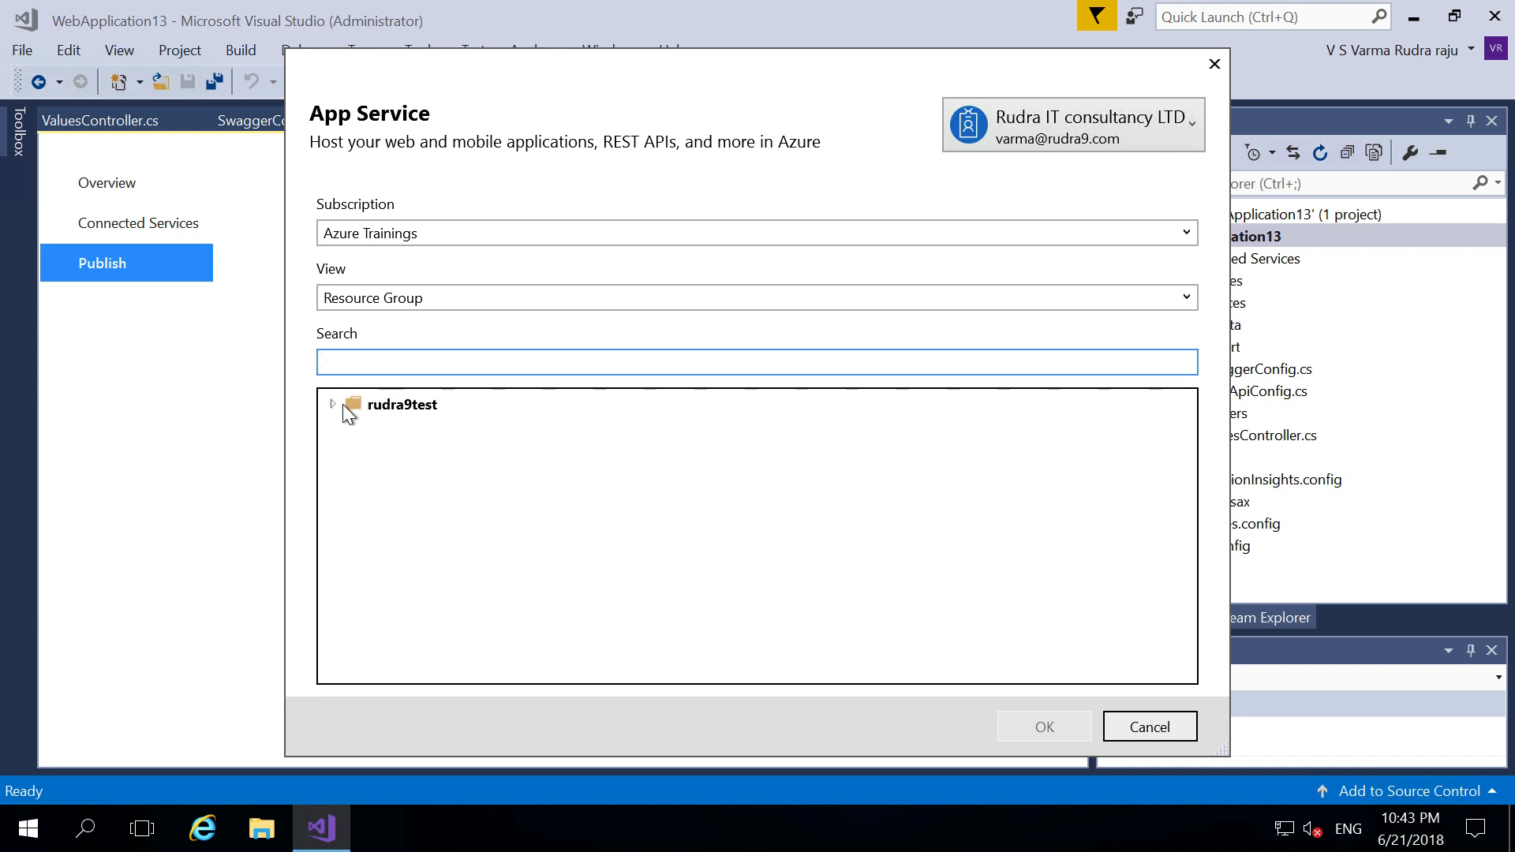
pyautogui.click(333, 404)
pyautogui.click(412, 431)
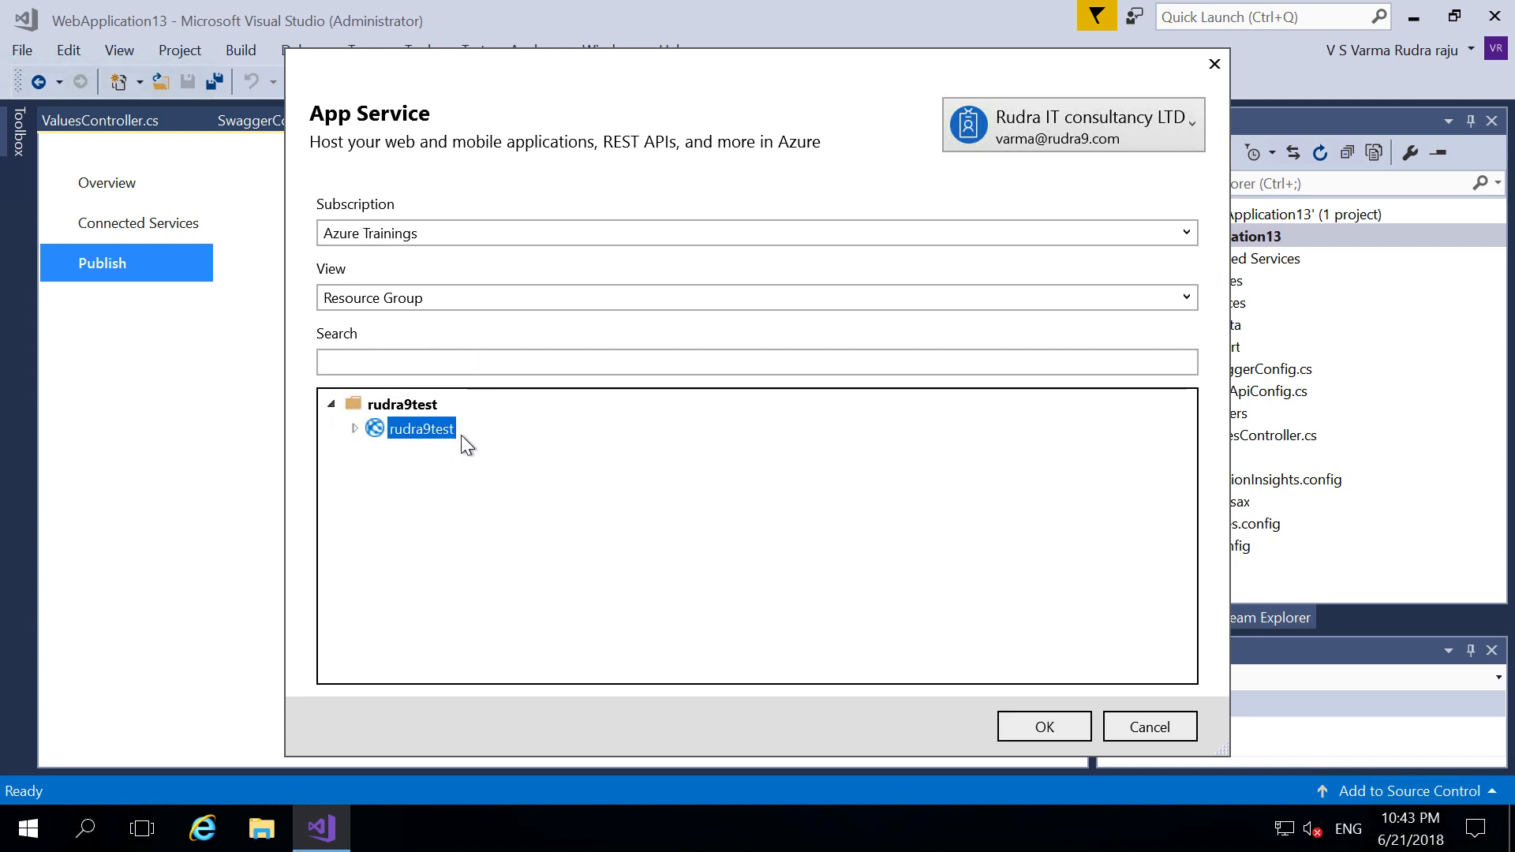
pyautogui.click(1038, 730)
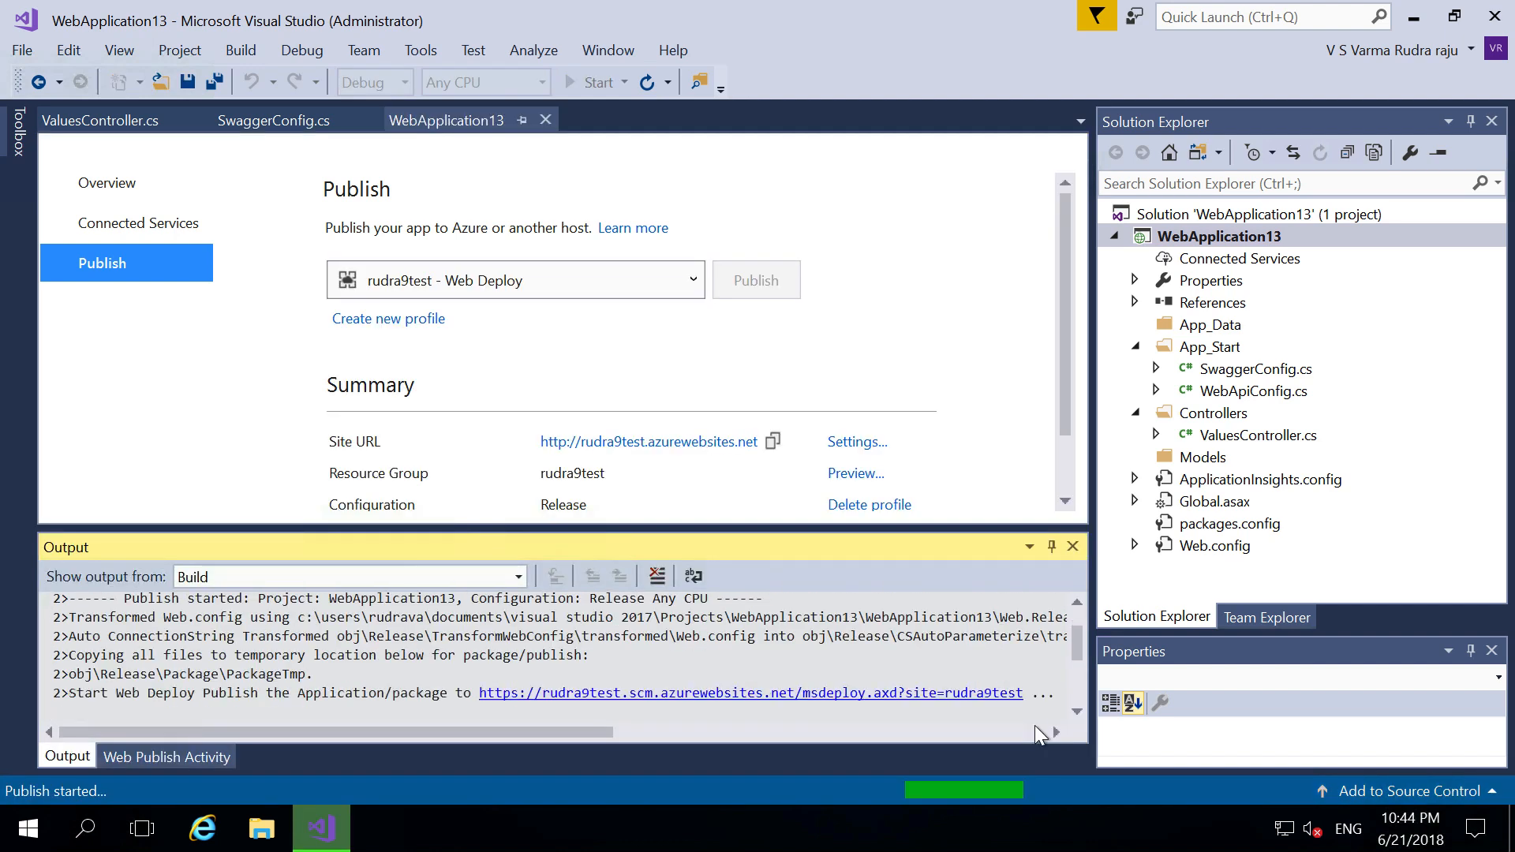
# - Copy the VM's public IP 40.113.239.183 from the Azure portal
pyautogui.press('super+Tab')
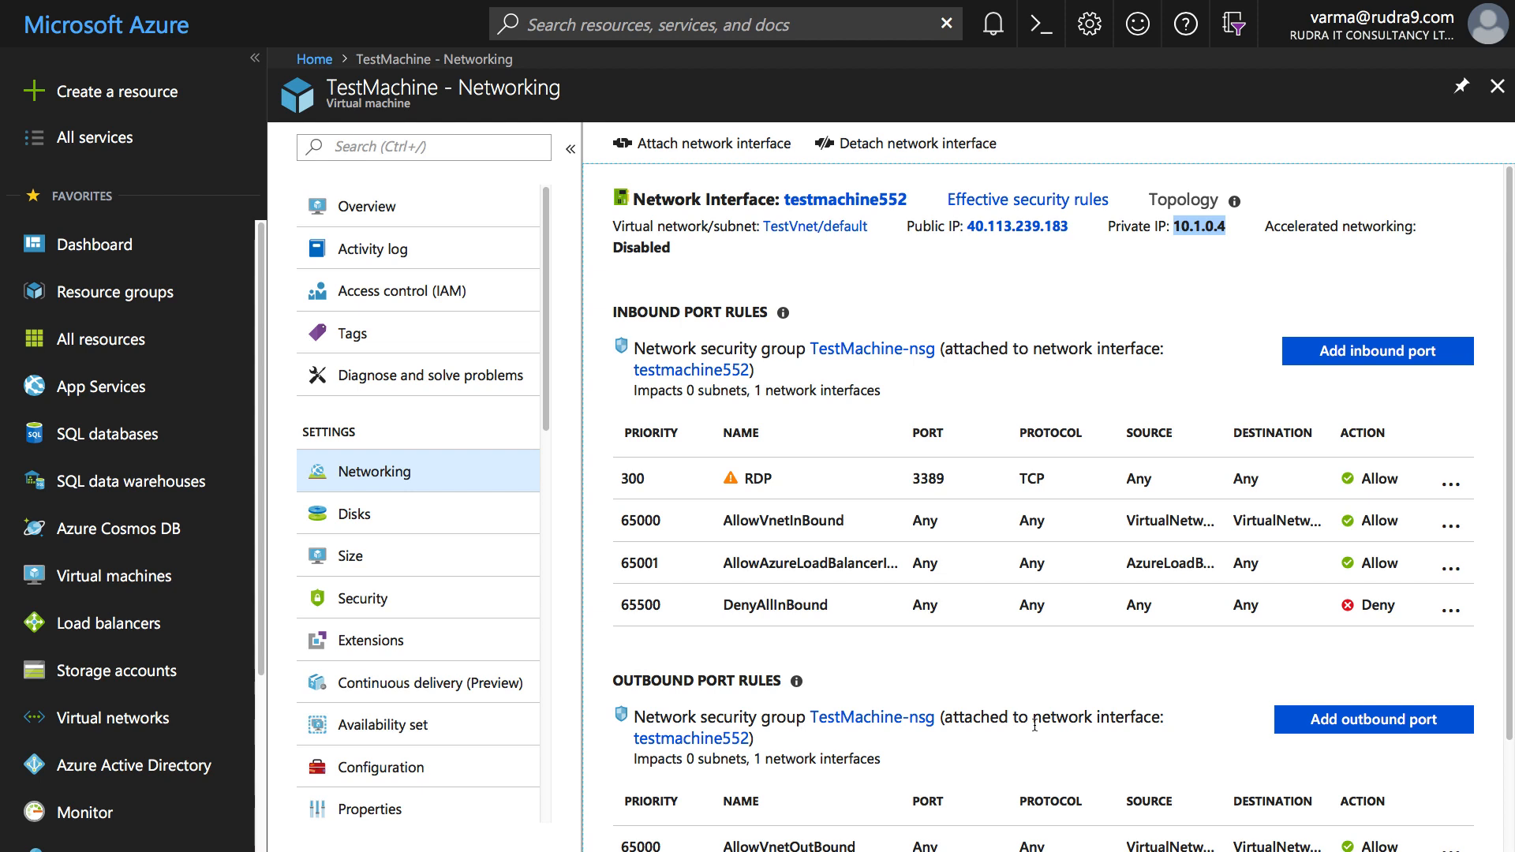
pyautogui.click(1070, 225)
pyautogui.moveTo(1070, 225); pyautogui.dragTo(968, 225)
pyautogui.press('super+c')
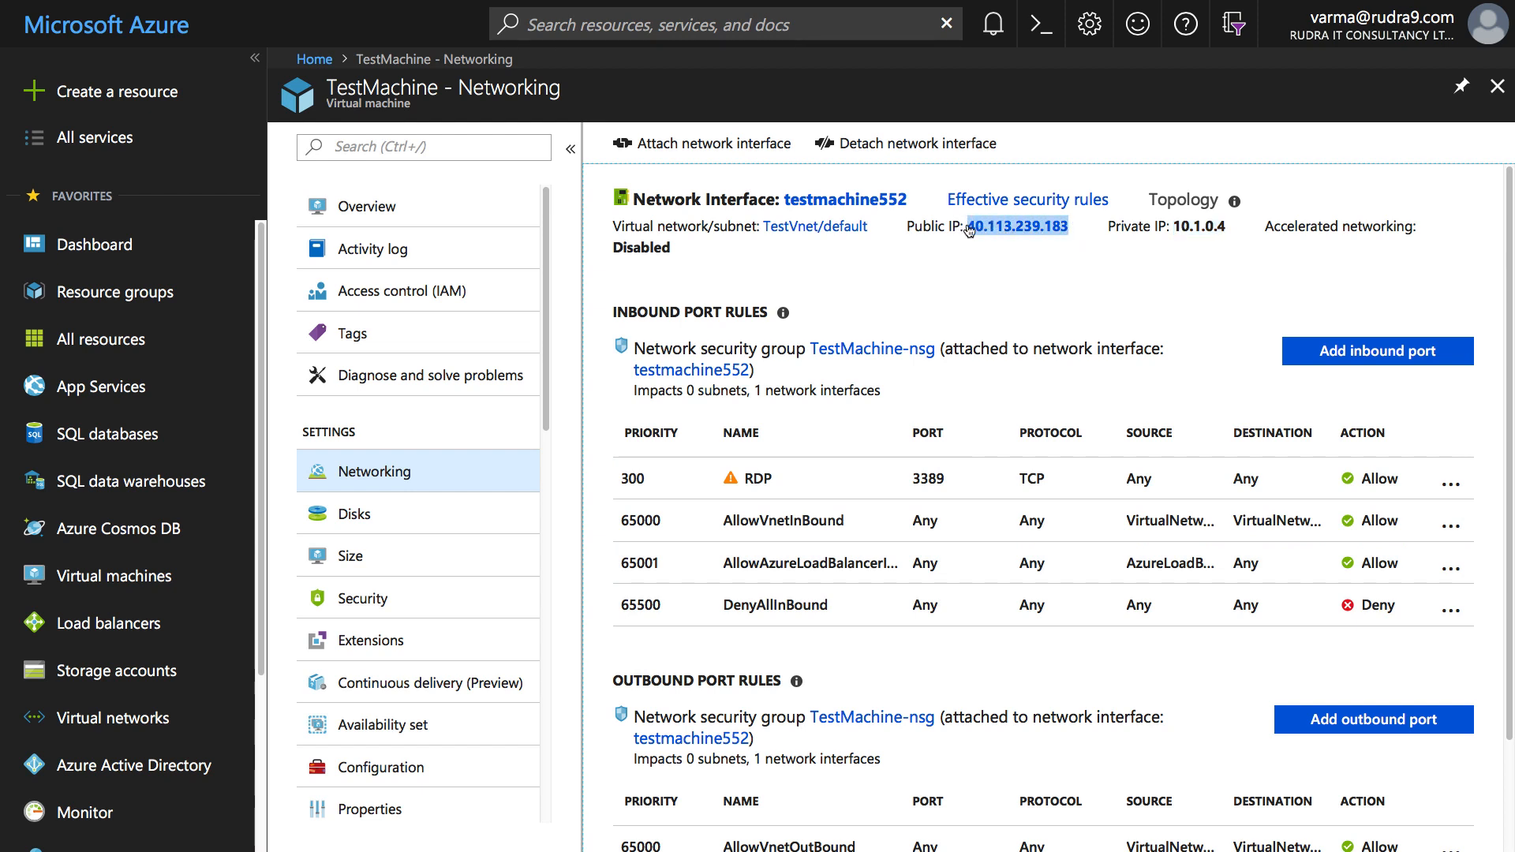
pyautogui.press('super+Tab')
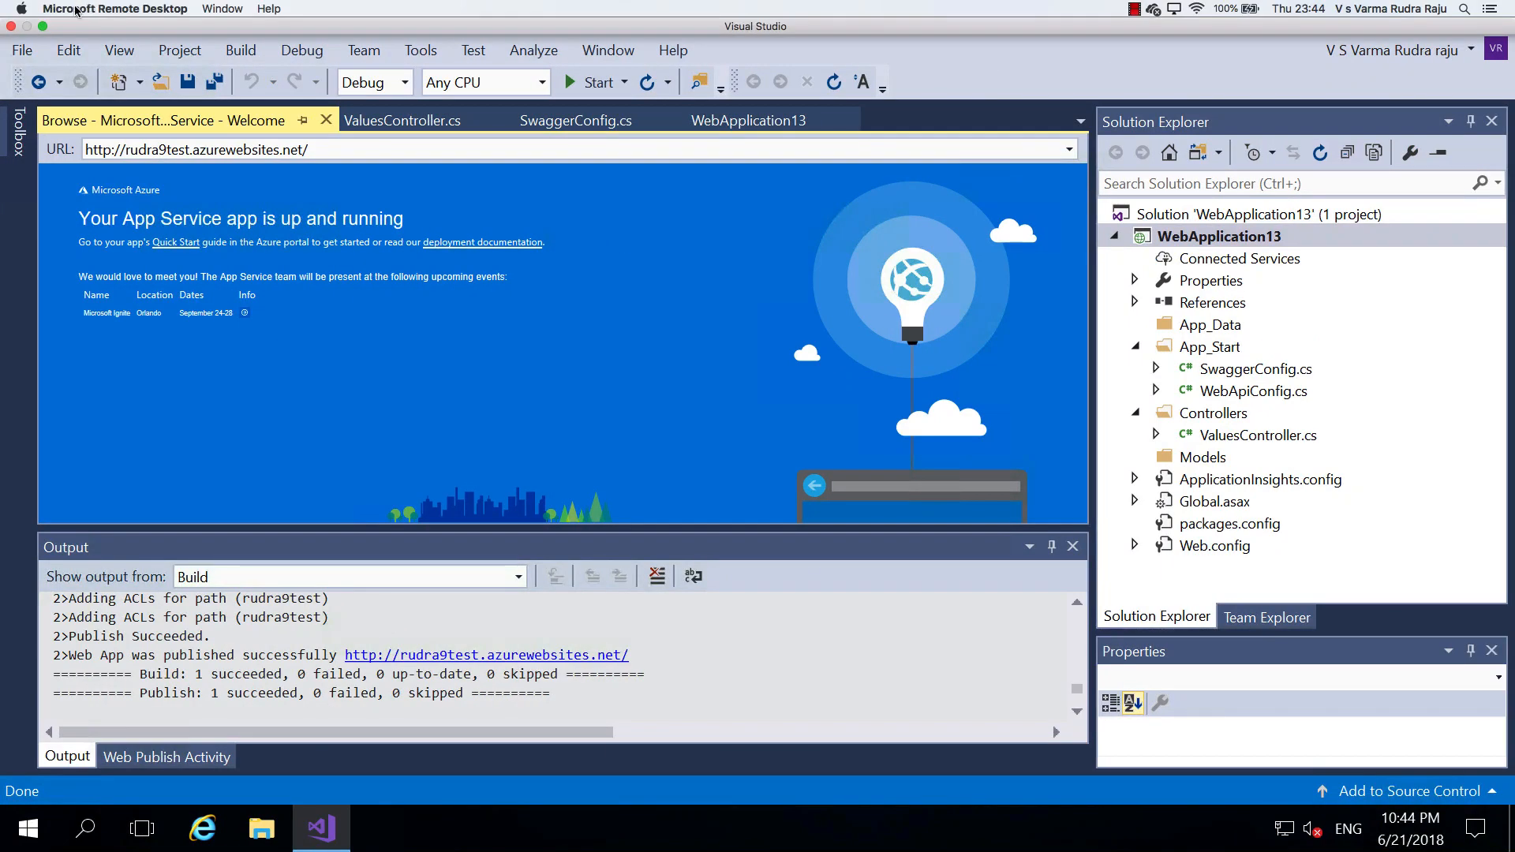
# - Edit the TestMachine connection and paste 40.113.239.183 as its PC name
pyautogui.click(77, 10)
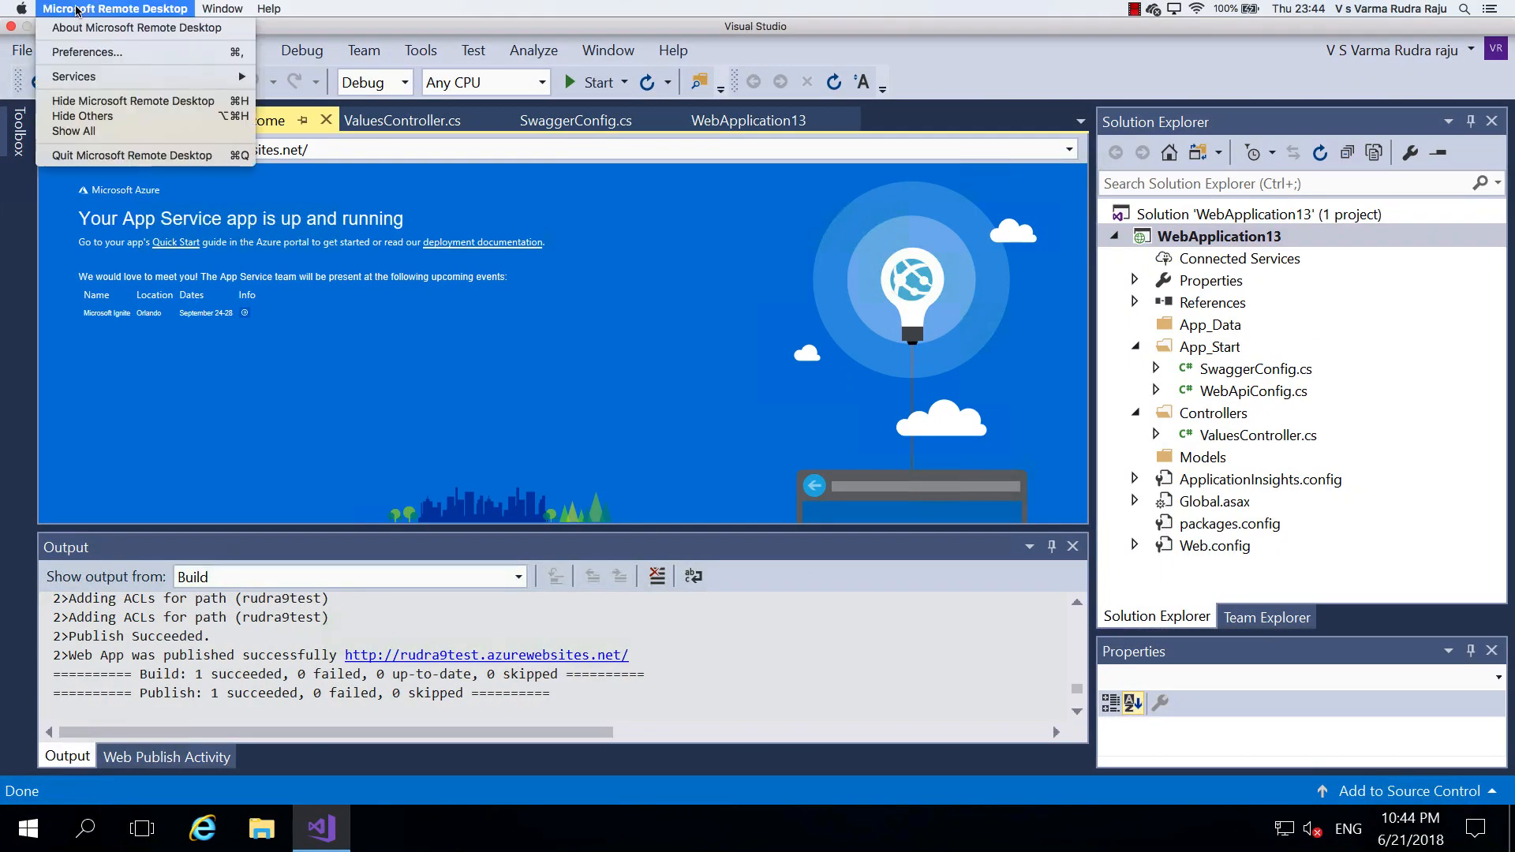
pyautogui.click(166, 9)
pyautogui.click(215, 10)
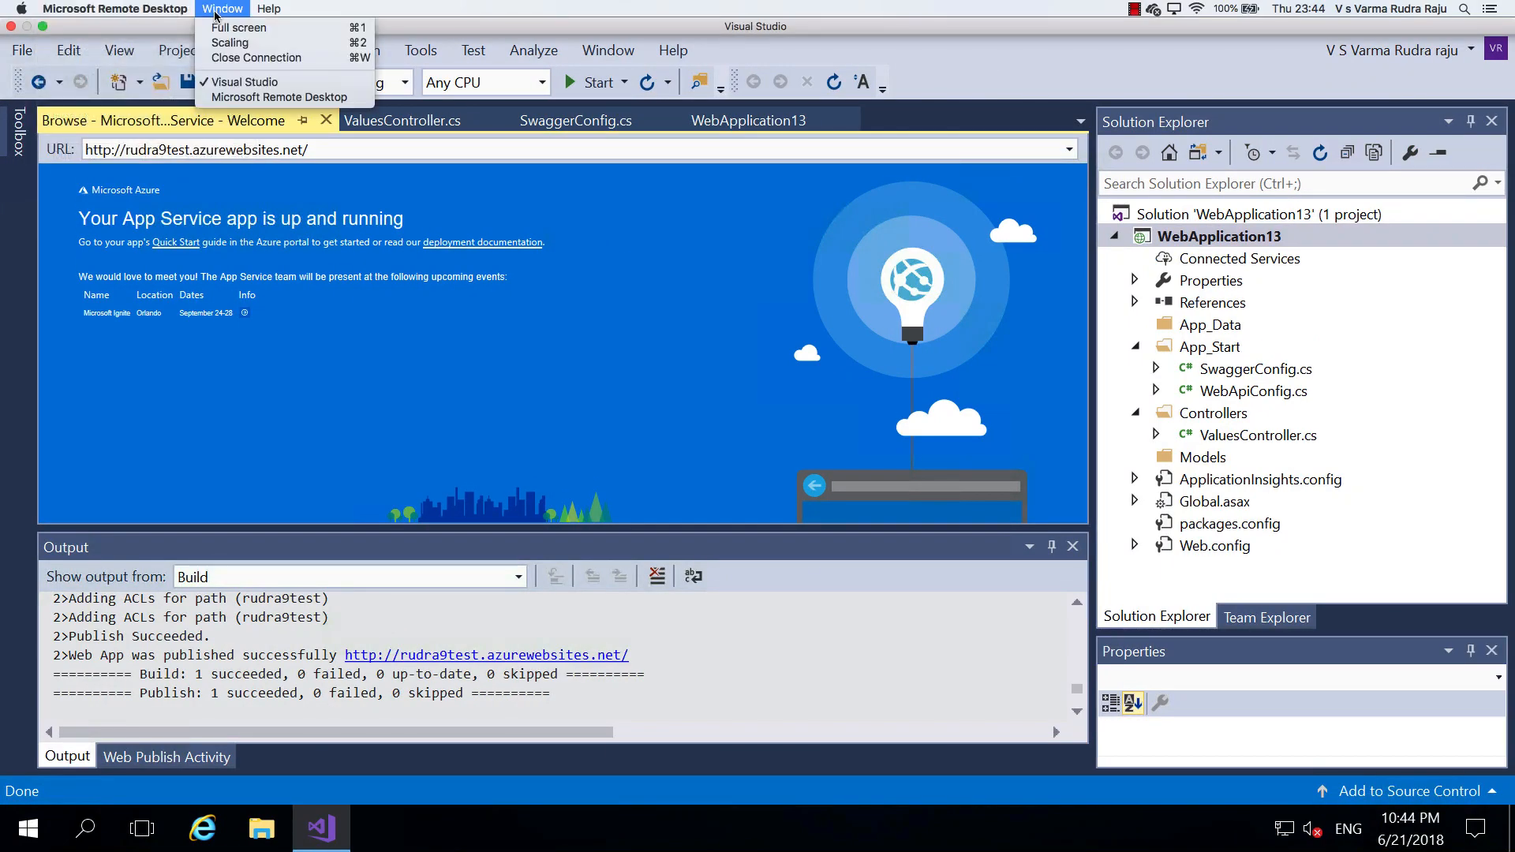
pyautogui.click(243, 97)
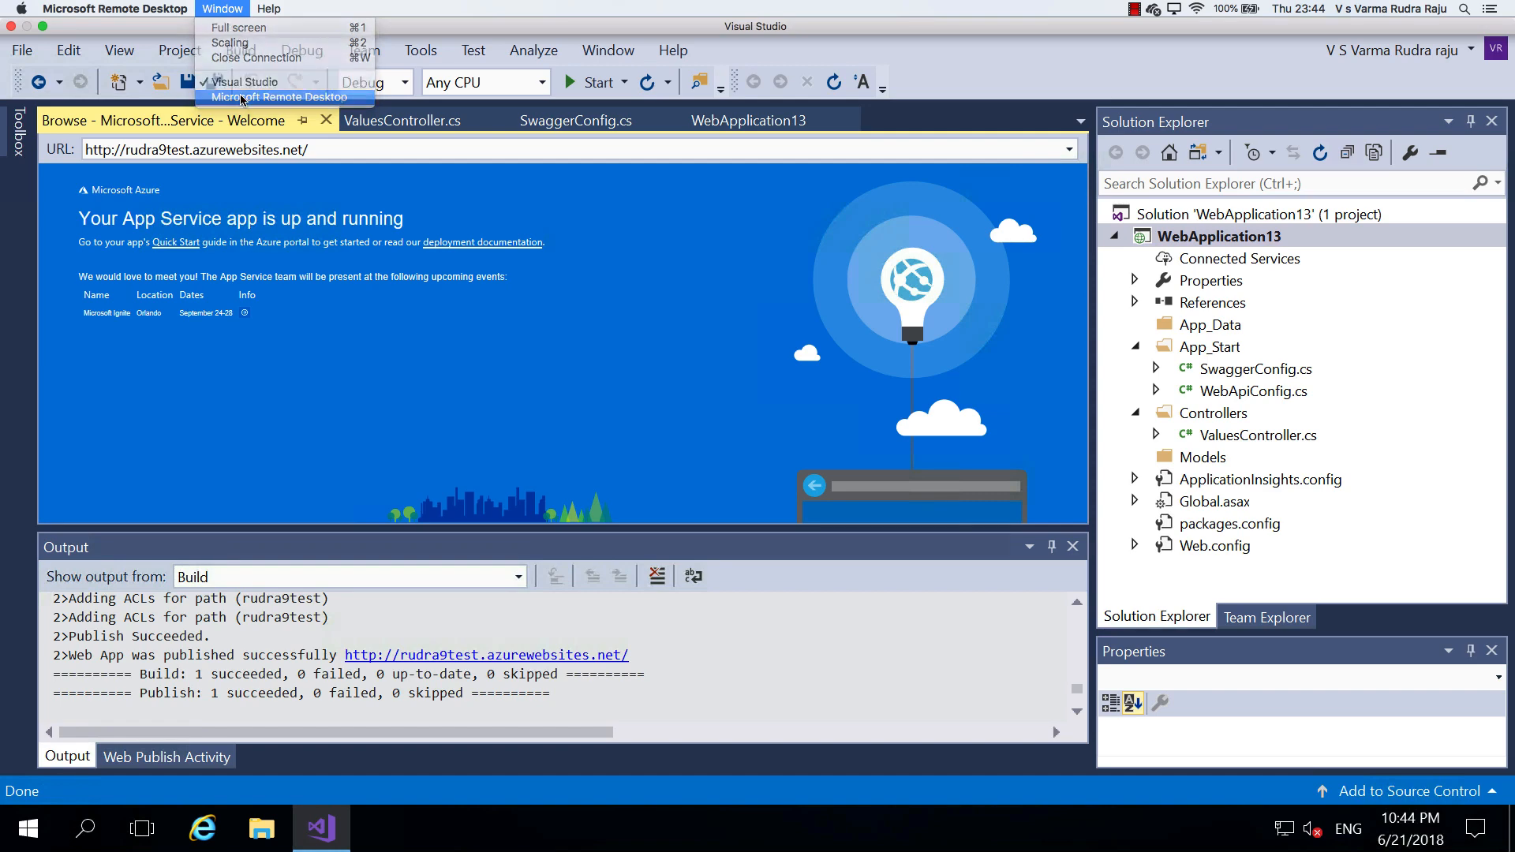
pyautogui.click(198, 199)
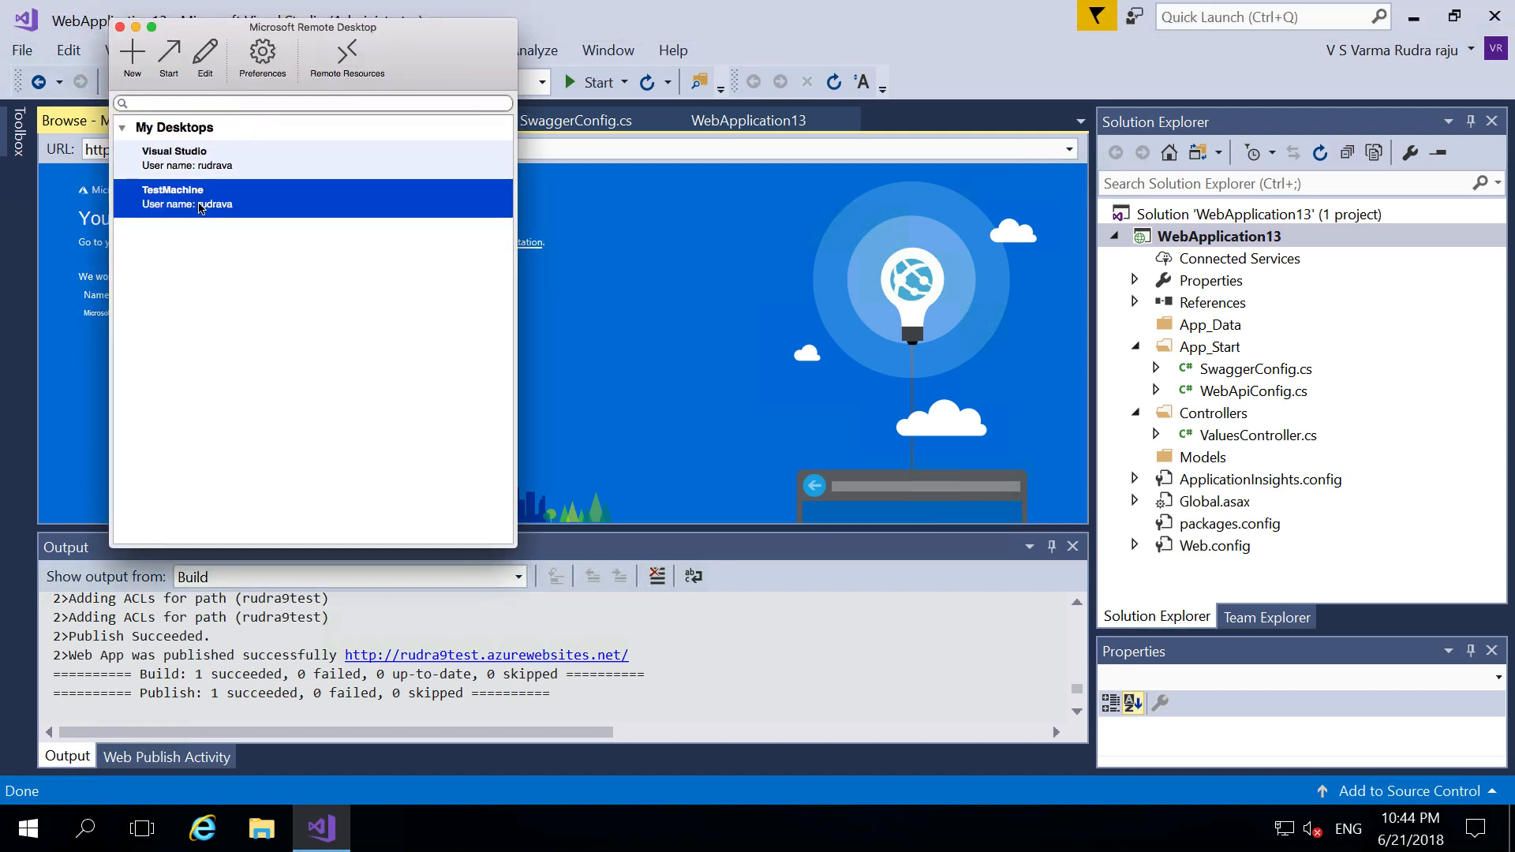
pyautogui.click(207, 59)
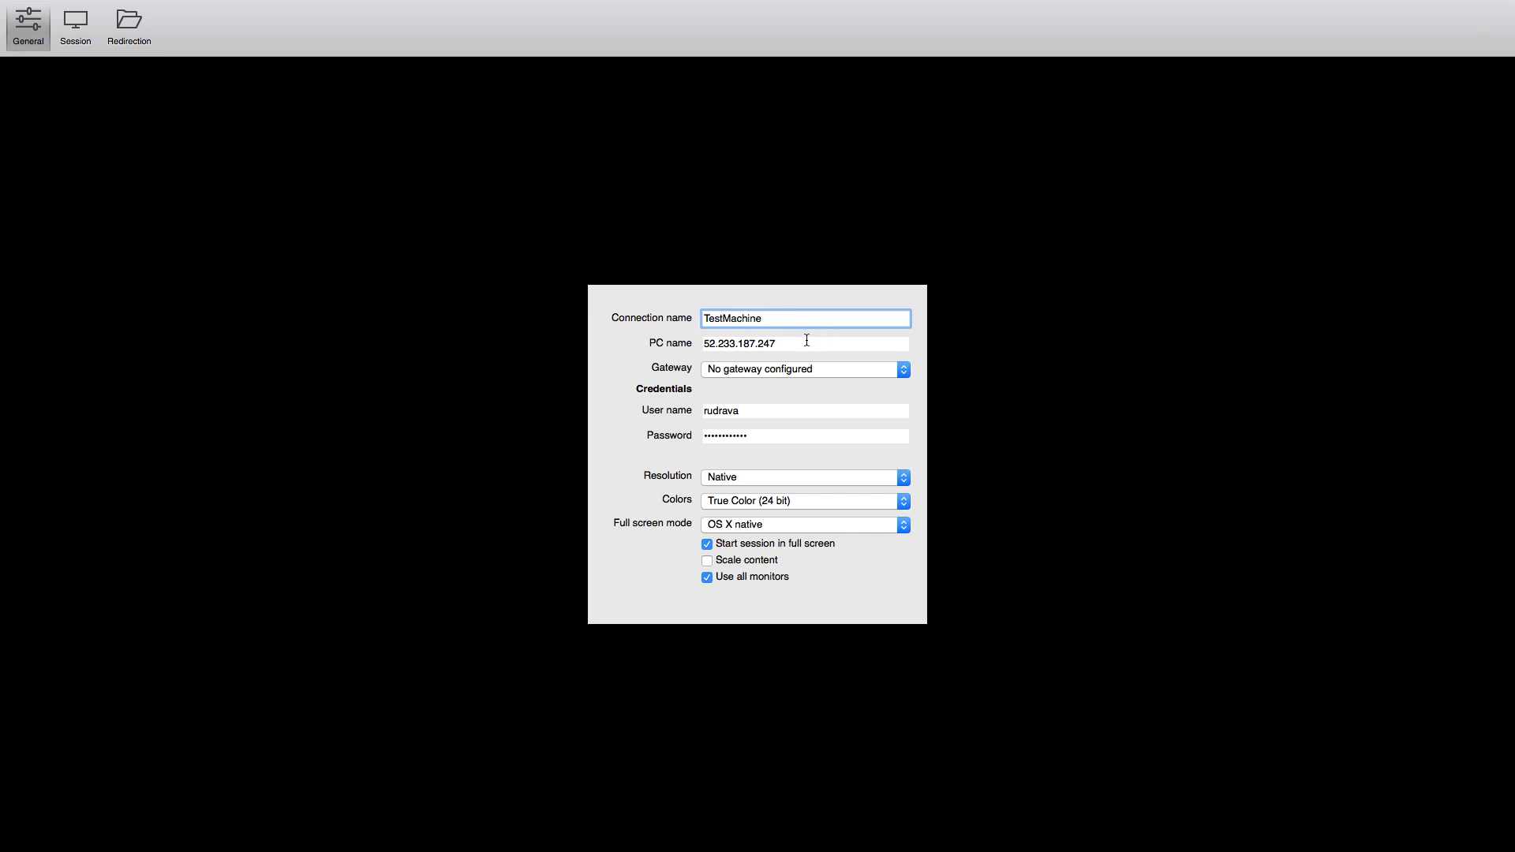
pyautogui.press('Tab')
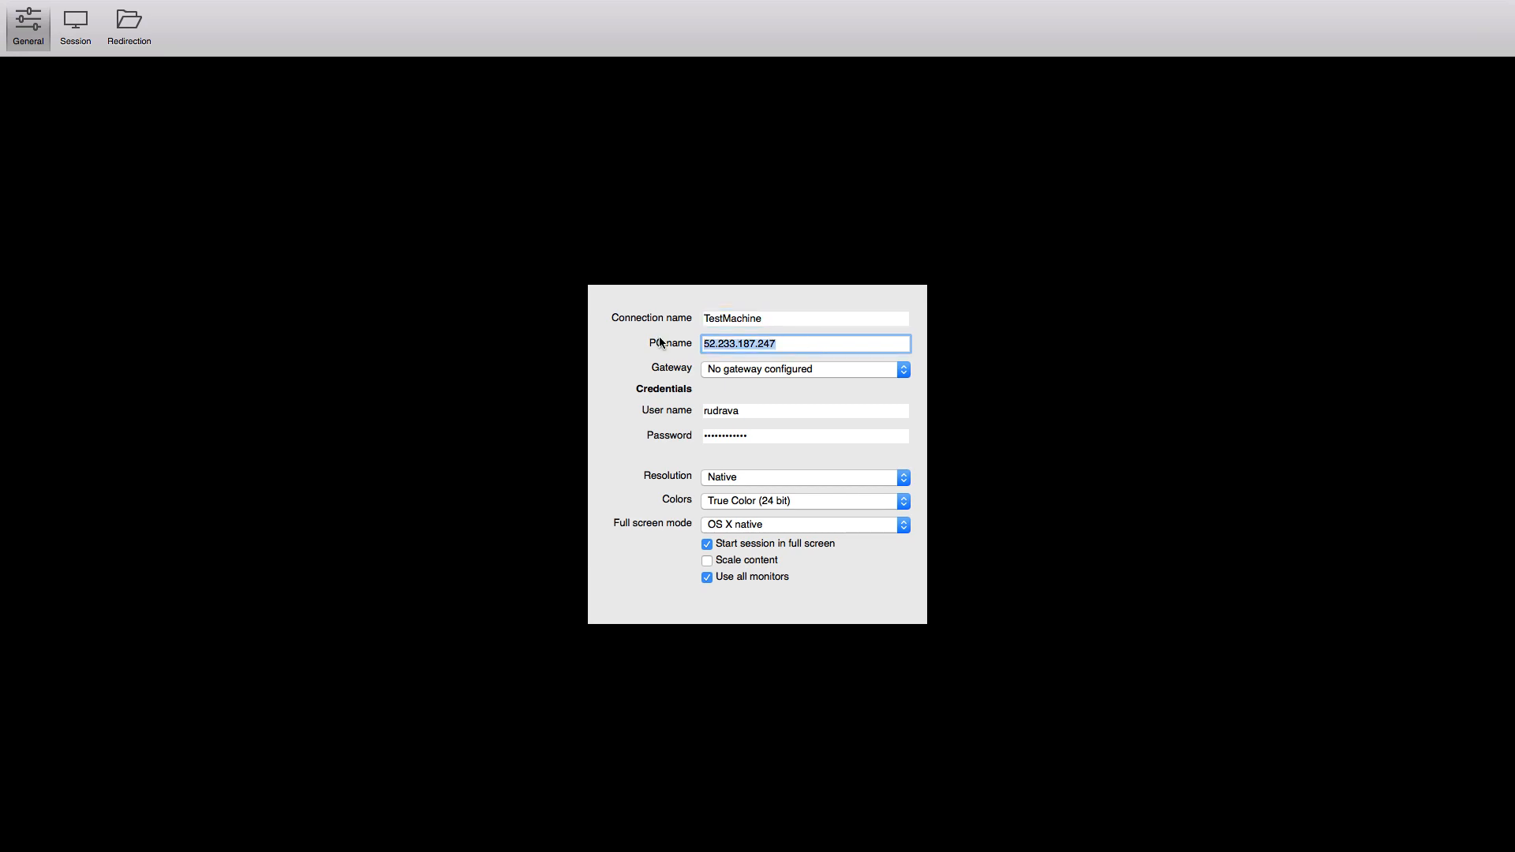
pyautogui.press('super+v')
# - Review the session and folder options, save the settings, and recheck the new address
pyautogui.moveTo(371, 1)
pyautogui.click(77, 43)
pyautogui.click(118, 39)
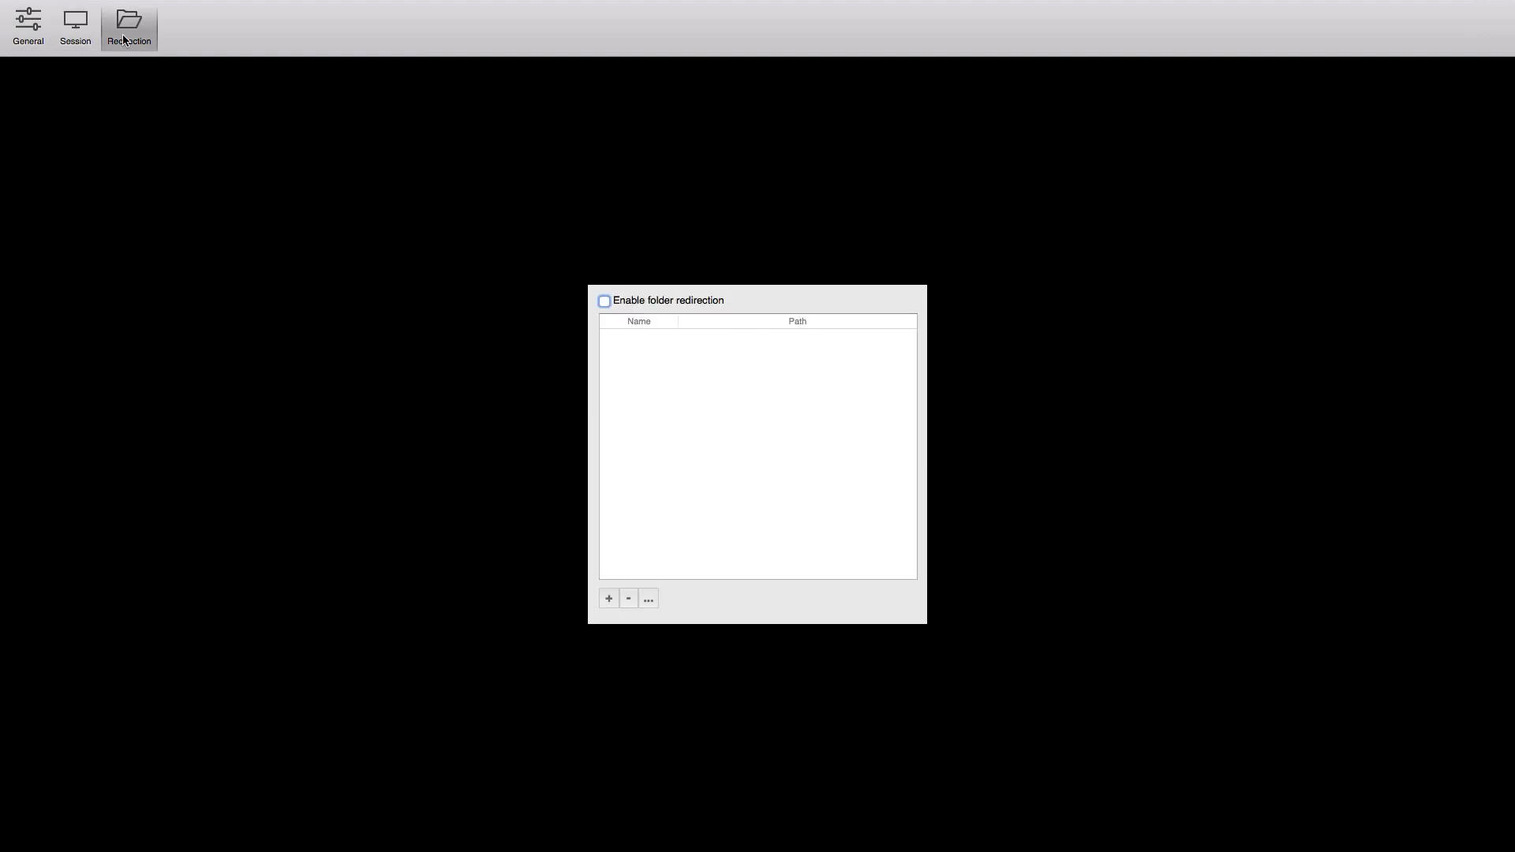
pyautogui.click(16, 26)
pyautogui.moveTo(167, 4)
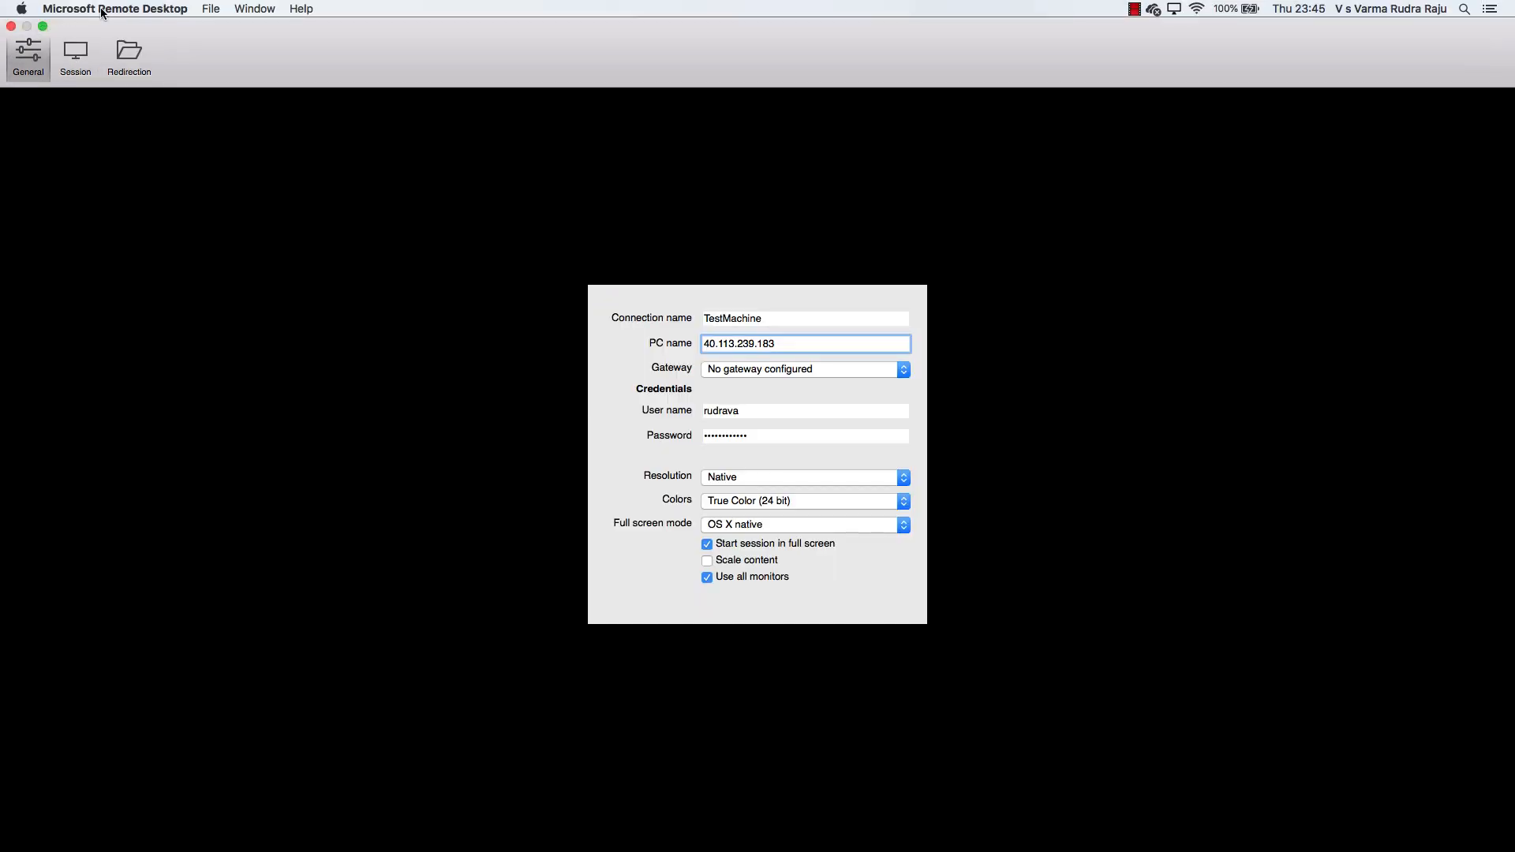
pyautogui.click(12, 25)
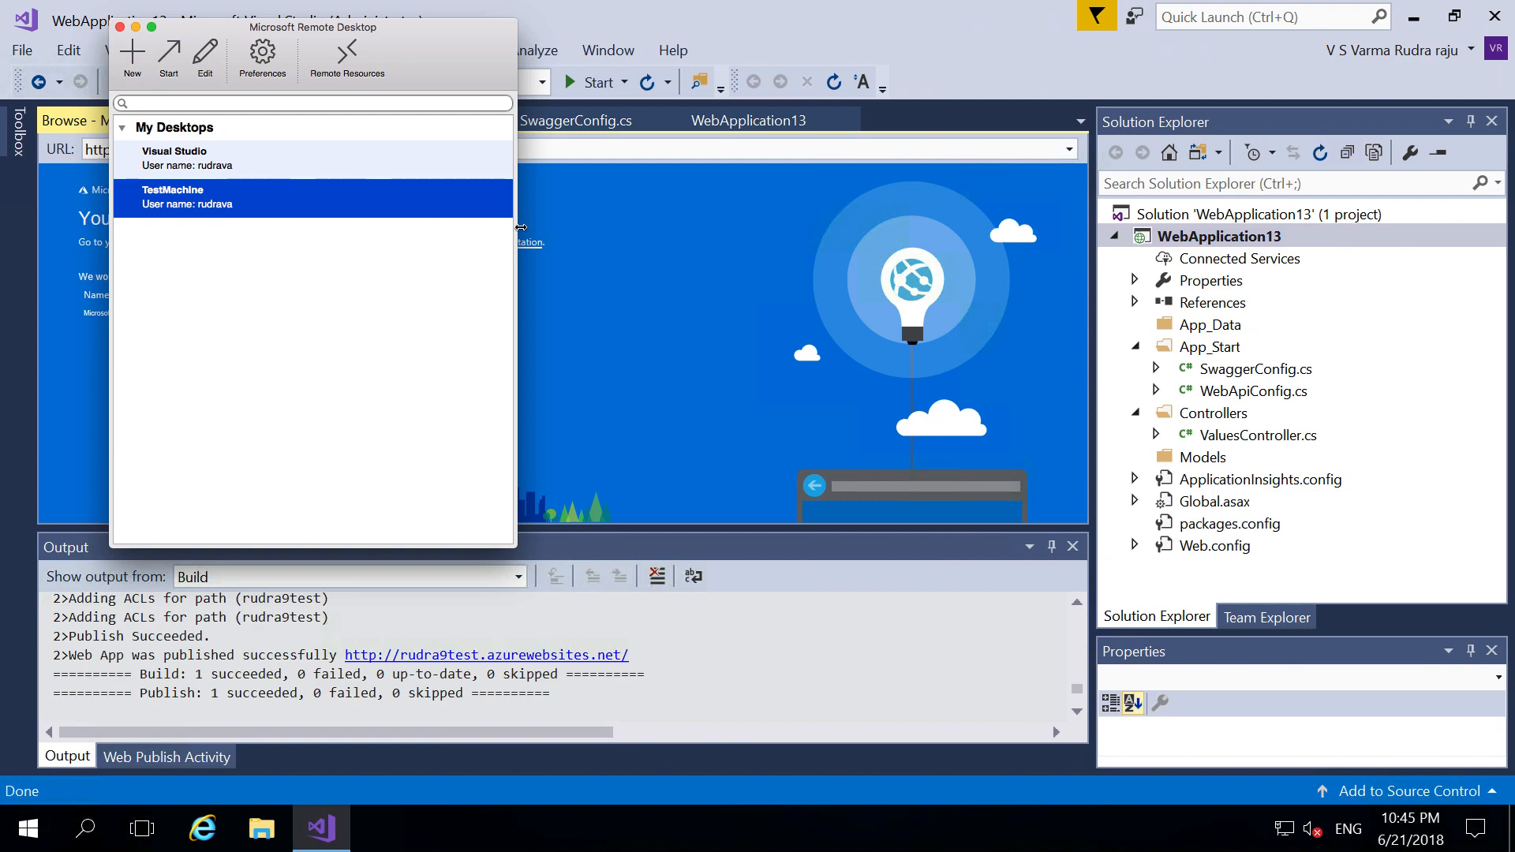
pyautogui.click(210, 63)
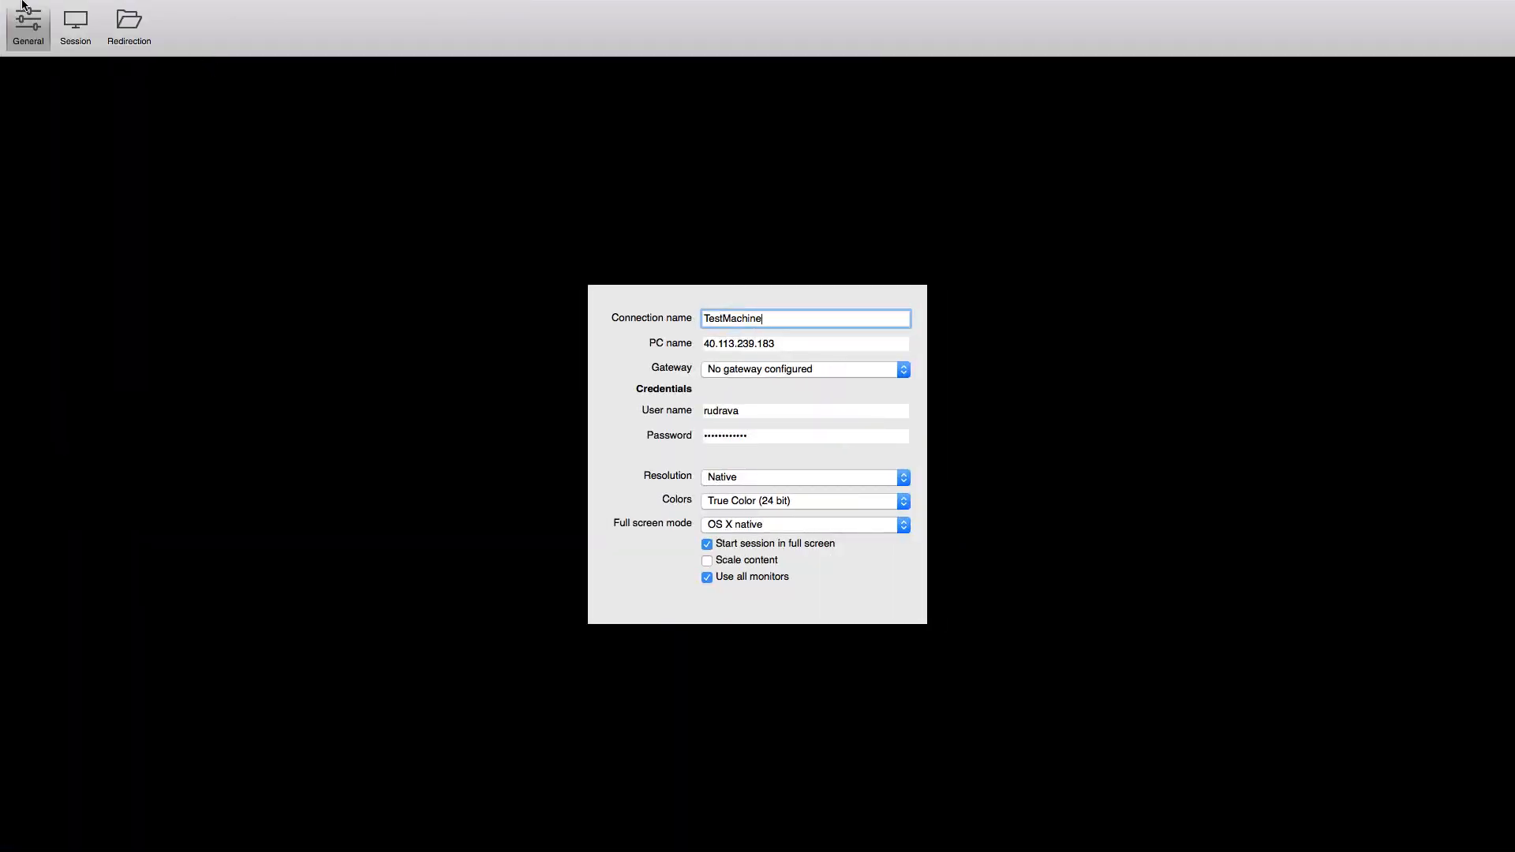
pyautogui.click(11, 26)
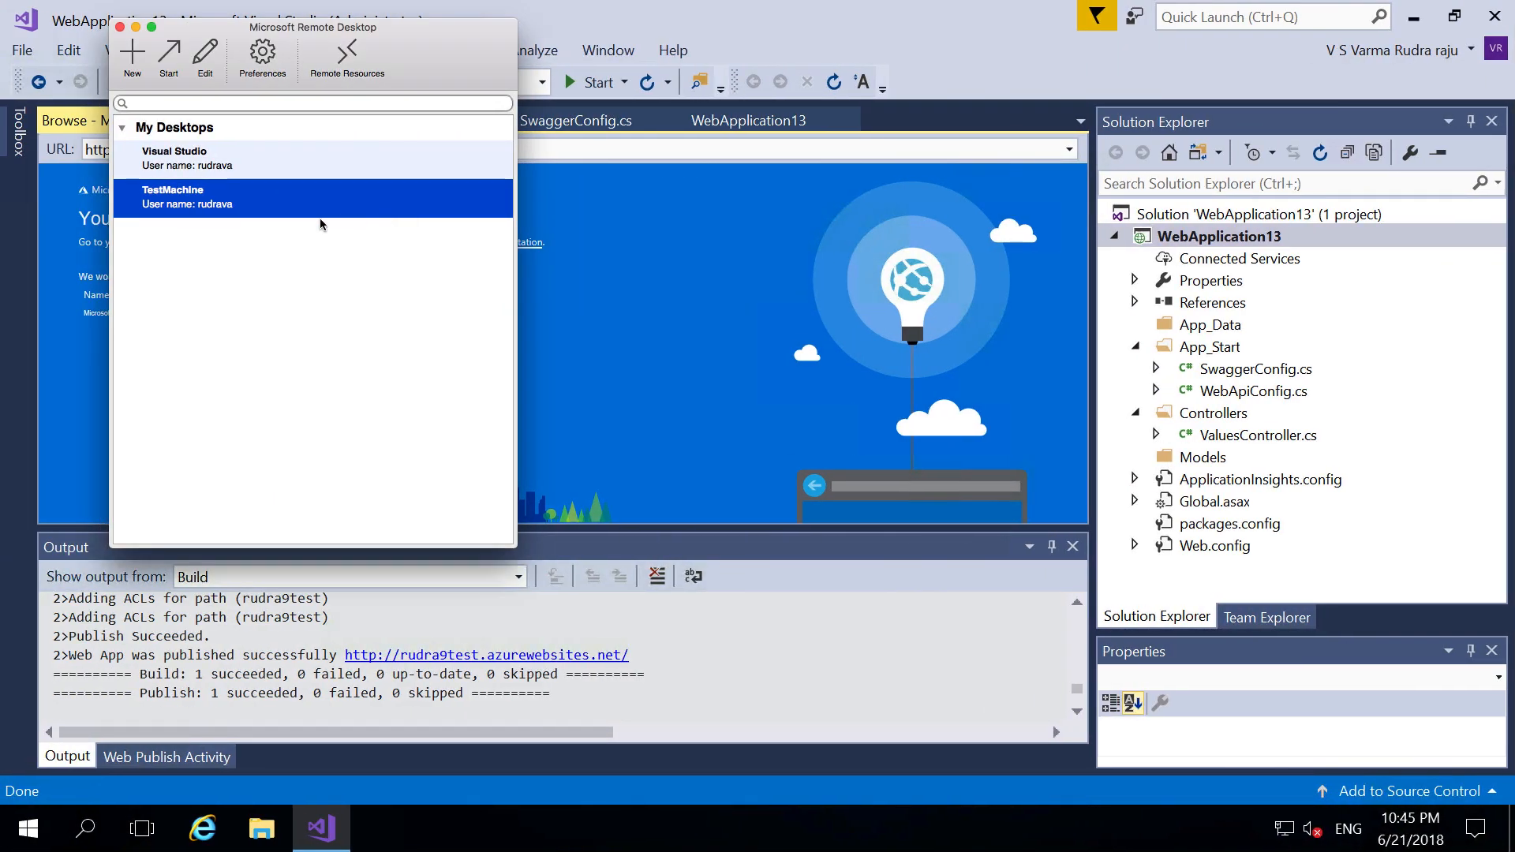
# - Connect to TestMachine, accepting the unverified certificate warning on each attempt
pyautogui.doubleClick(320, 218)
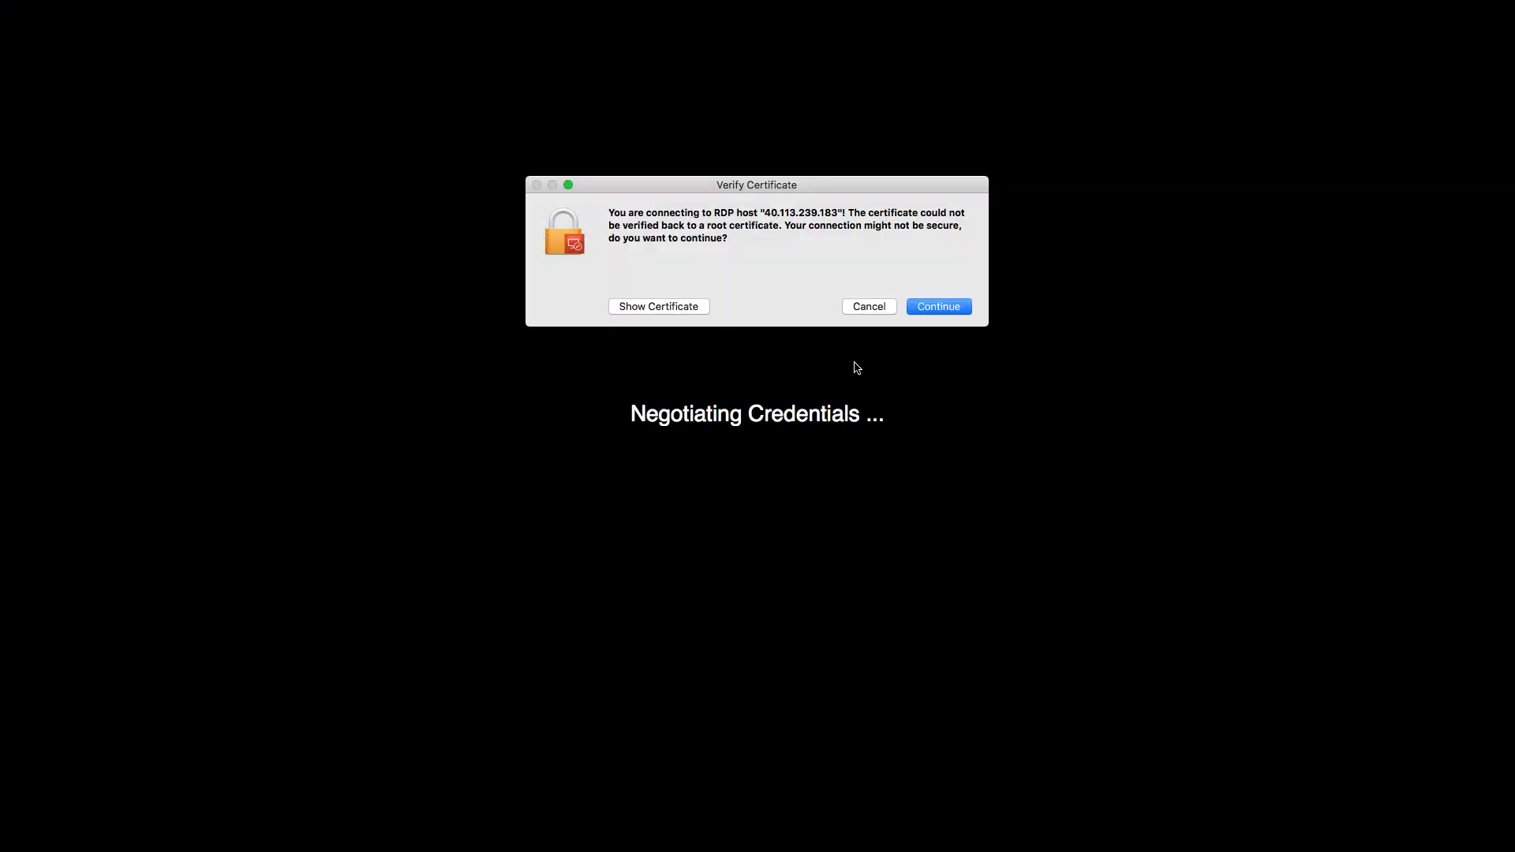
pyautogui.click(936, 307)
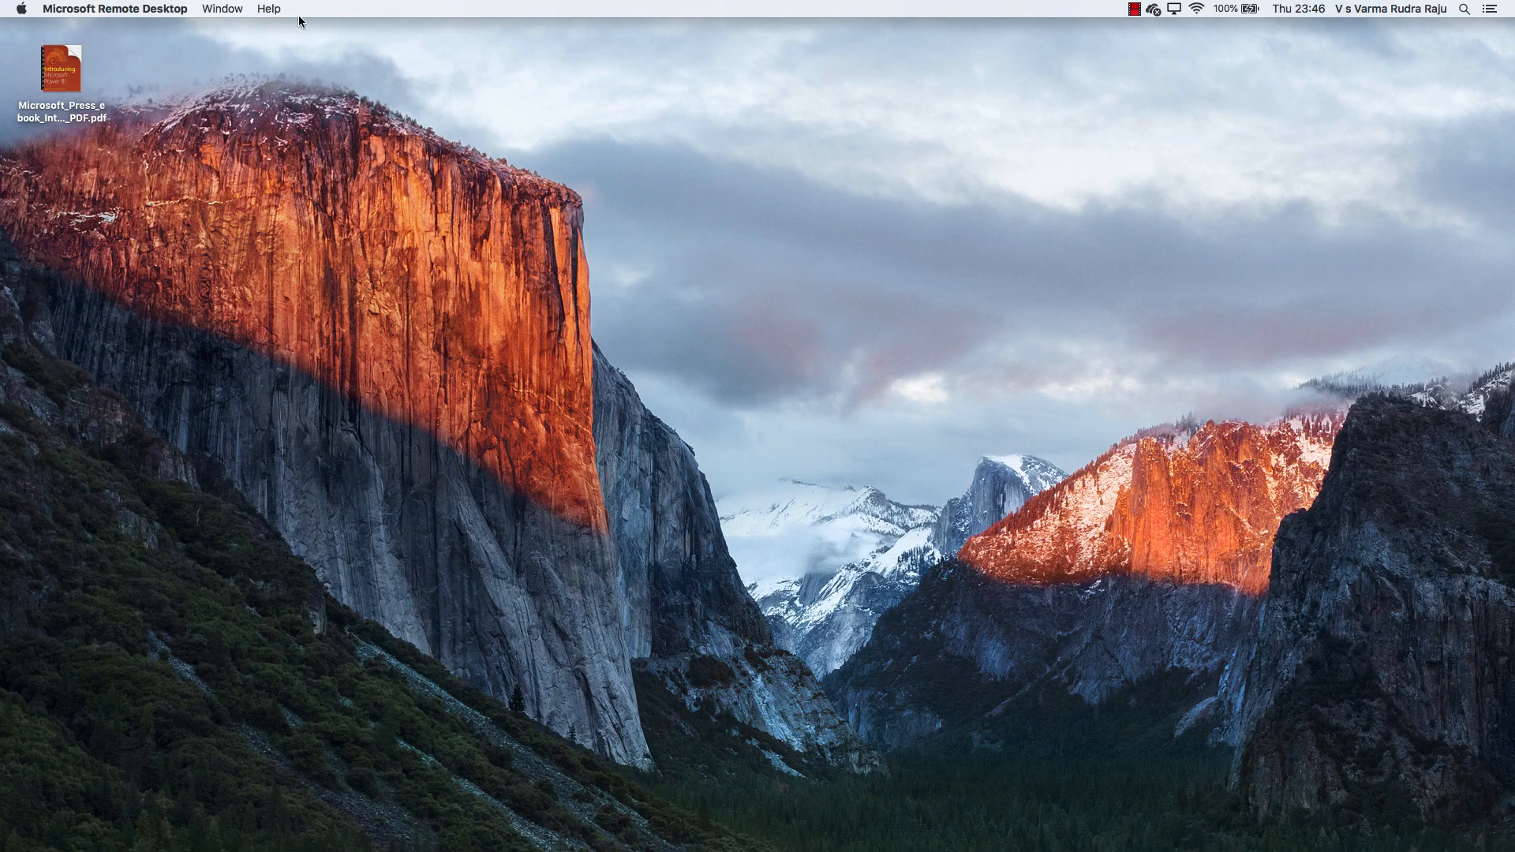
pyautogui.click(227, 10)
pyautogui.click(280, 96)
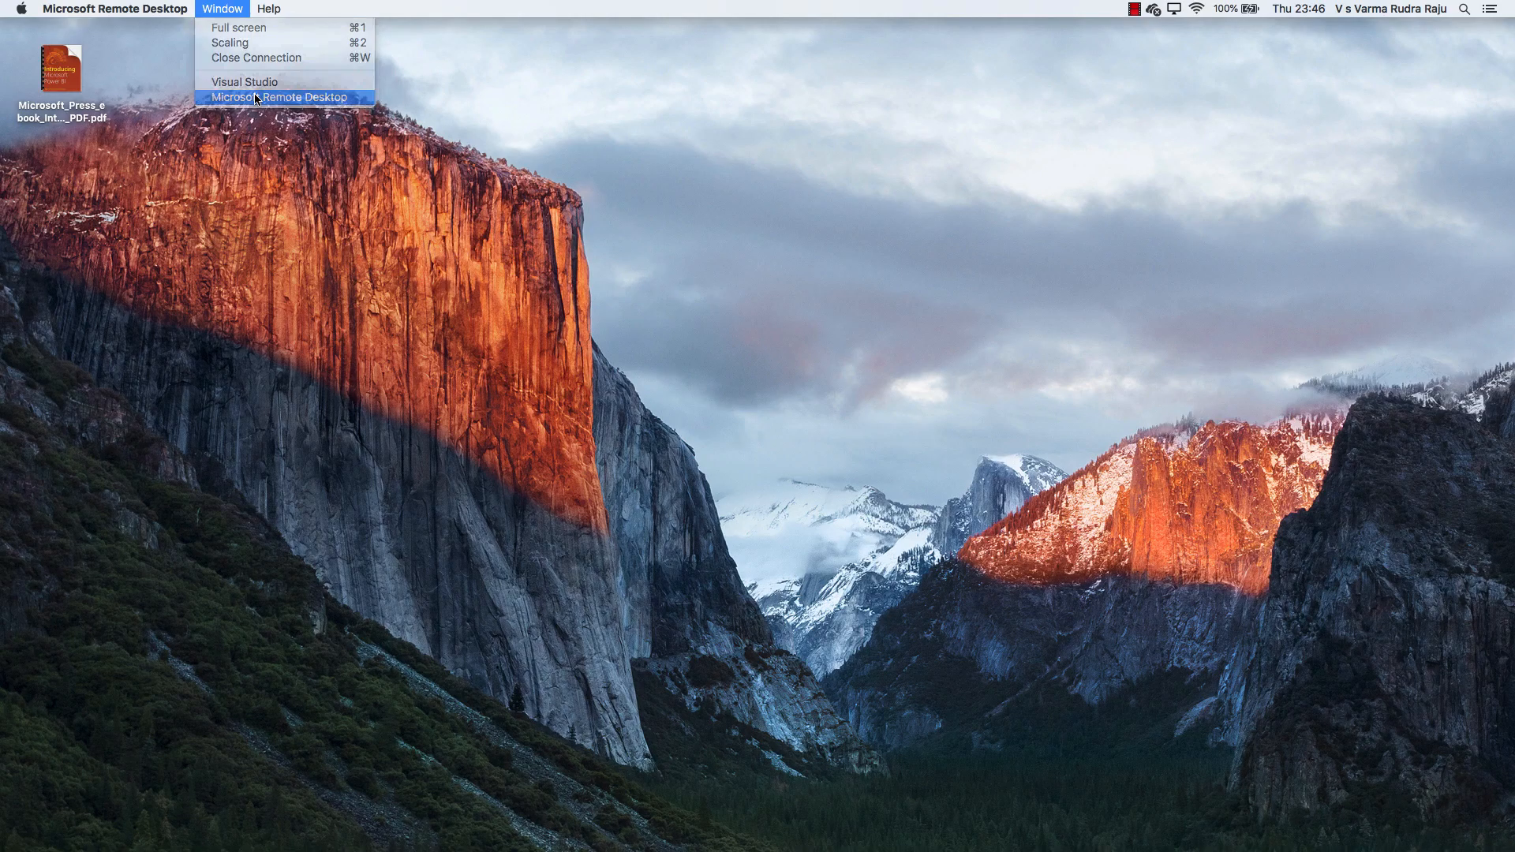
pyautogui.doubleClick(221, 196)
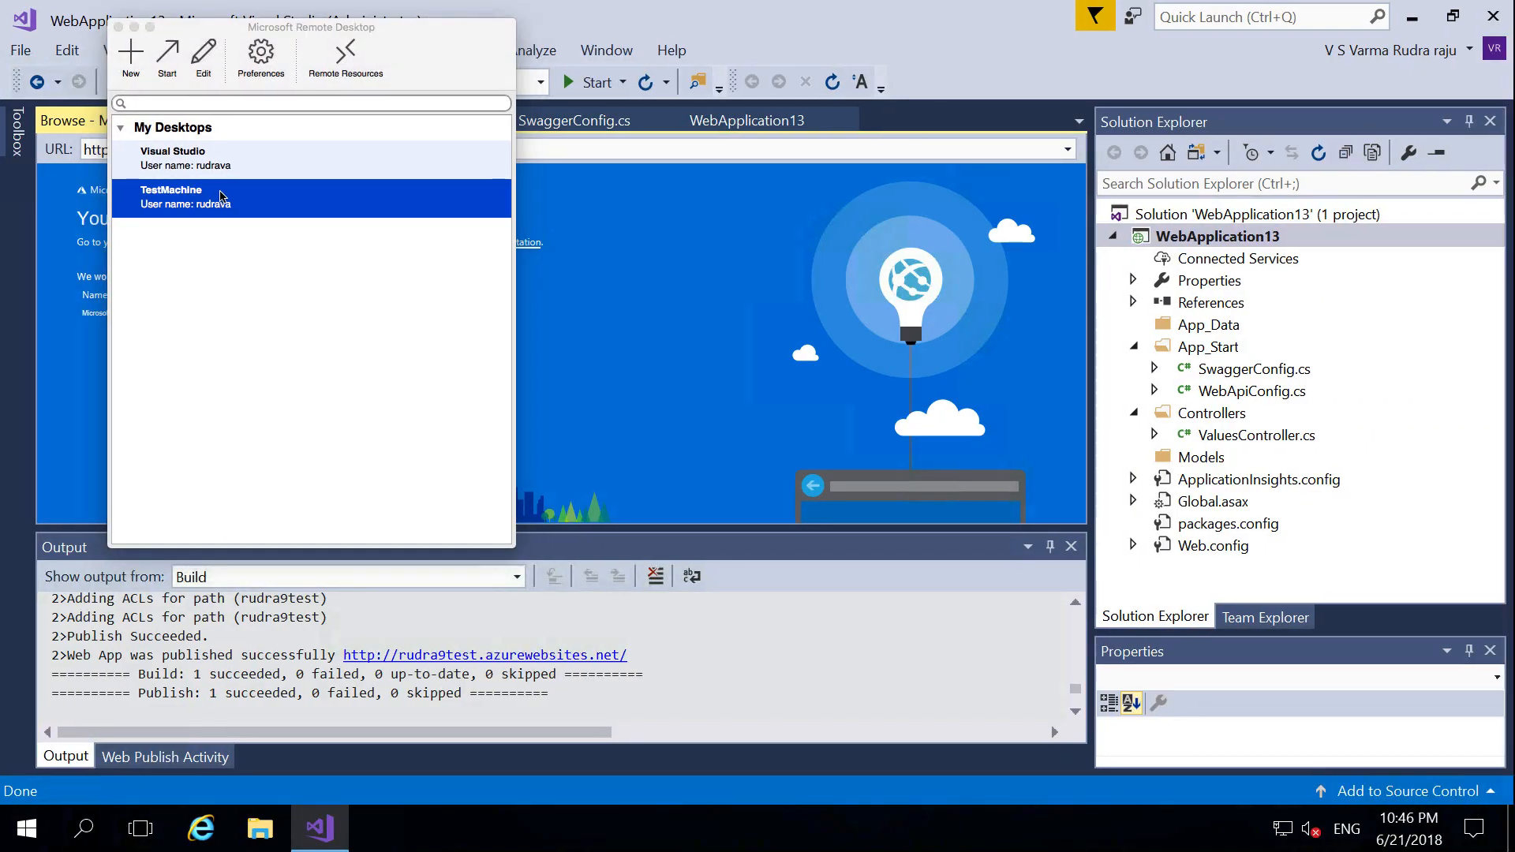
pyautogui.click(955, 307)
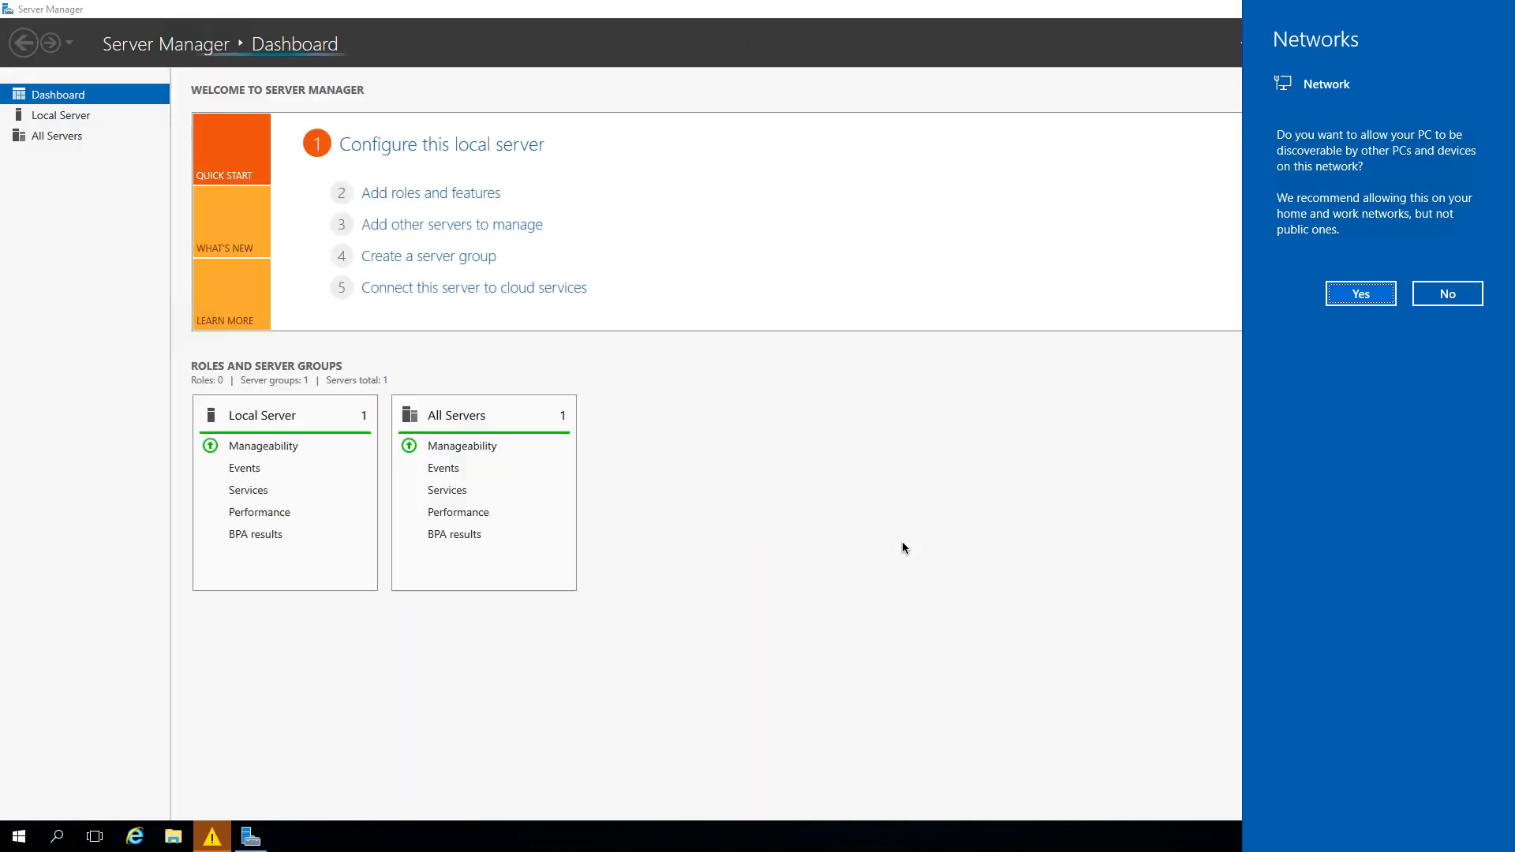
# - Answer No to network discoverability and dismiss the low-memory warning
pyautogui.click(1448, 294)
pyautogui.click(211, 838)
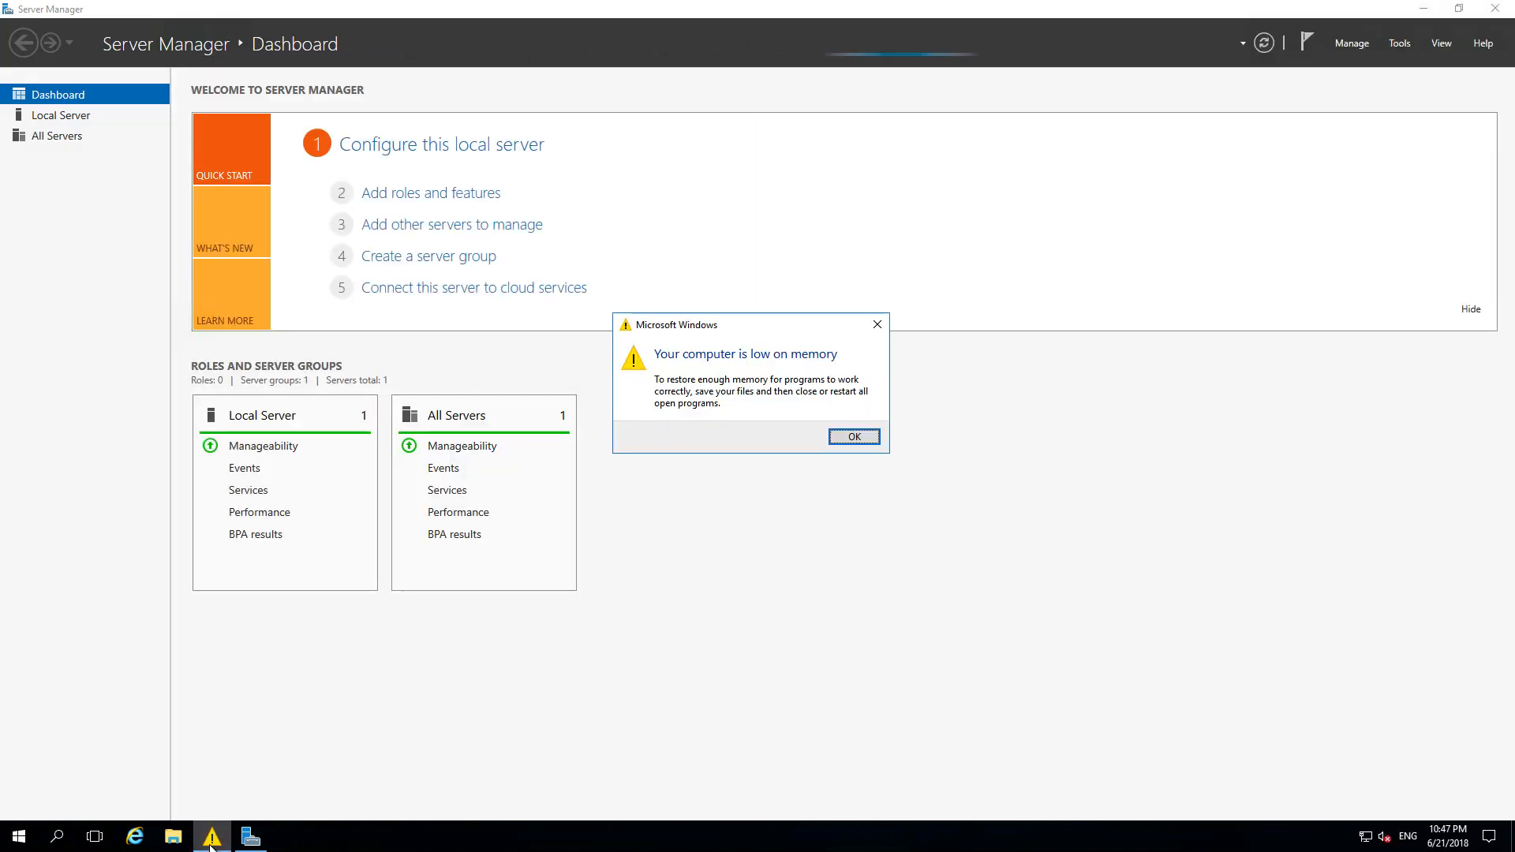
pyautogui.click(841, 435)
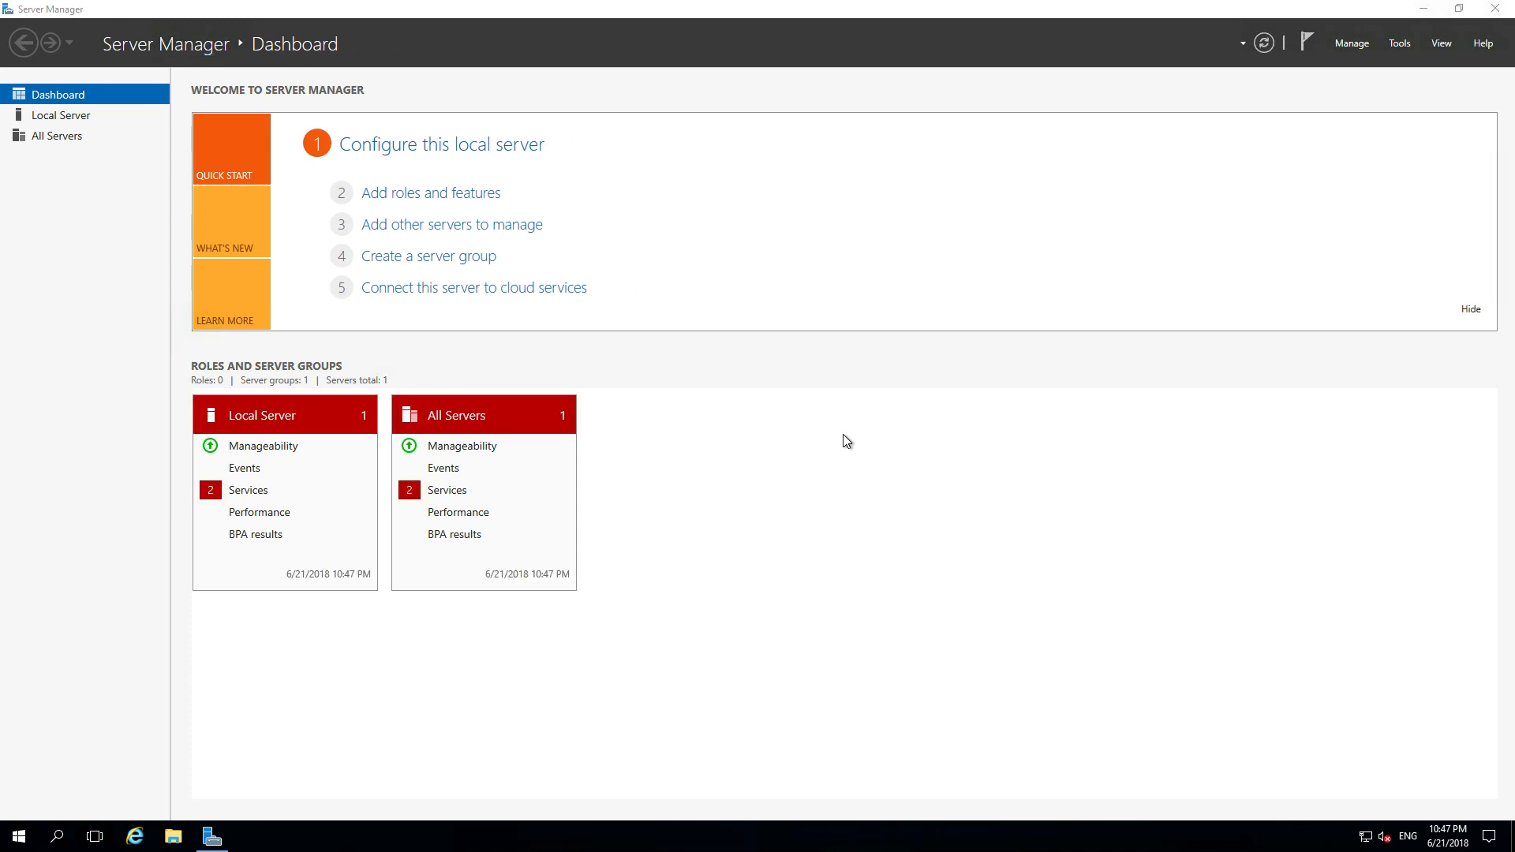
# - Start a role-based installation on TestMachine and select Web Server (IIS) with its required features
pyautogui.click(1351, 45)
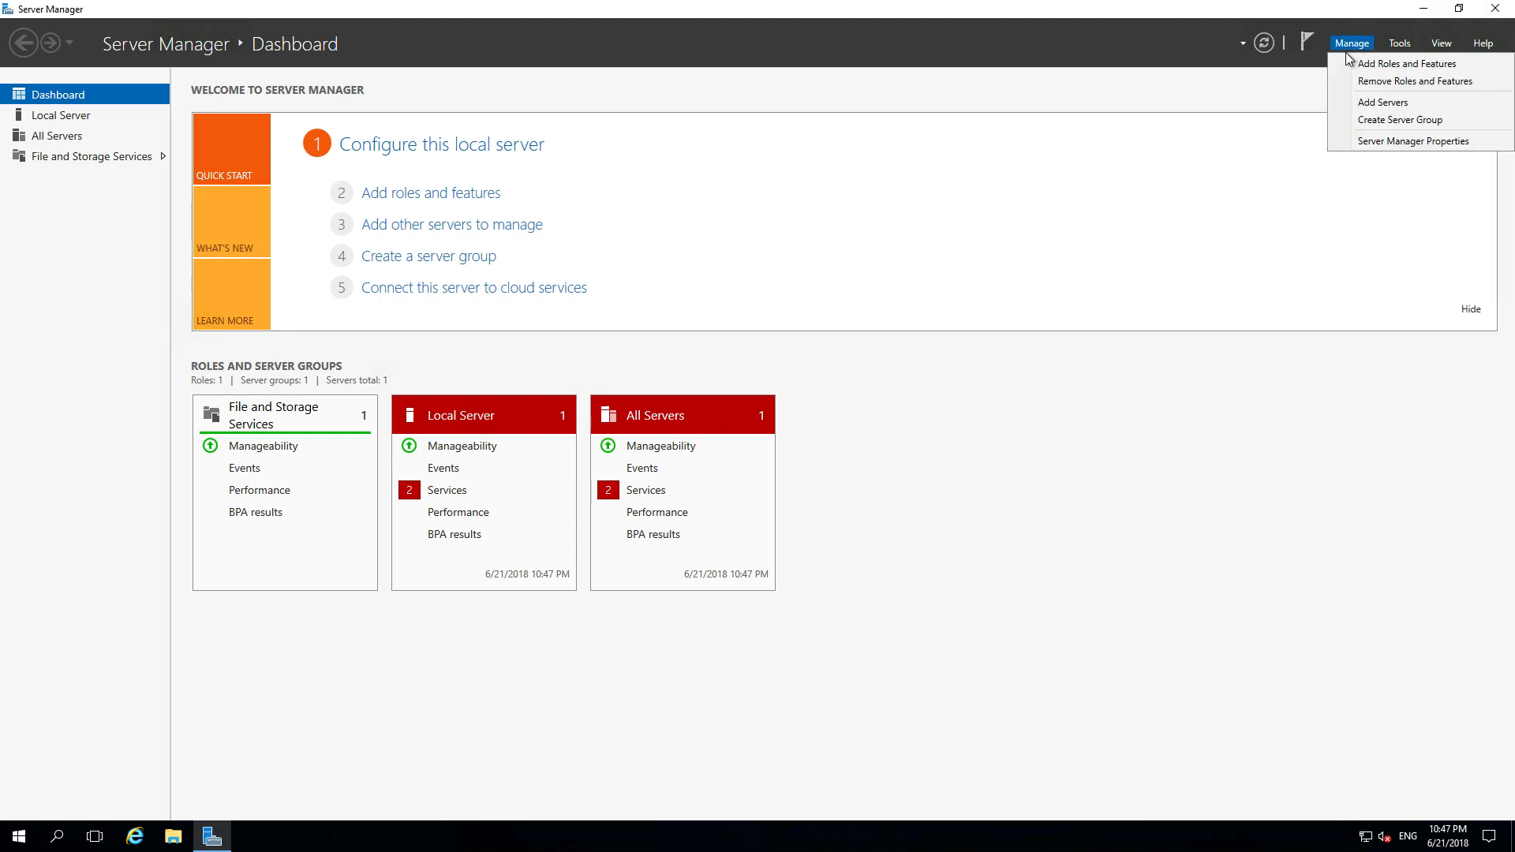
pyautogui.click(1362, 64)
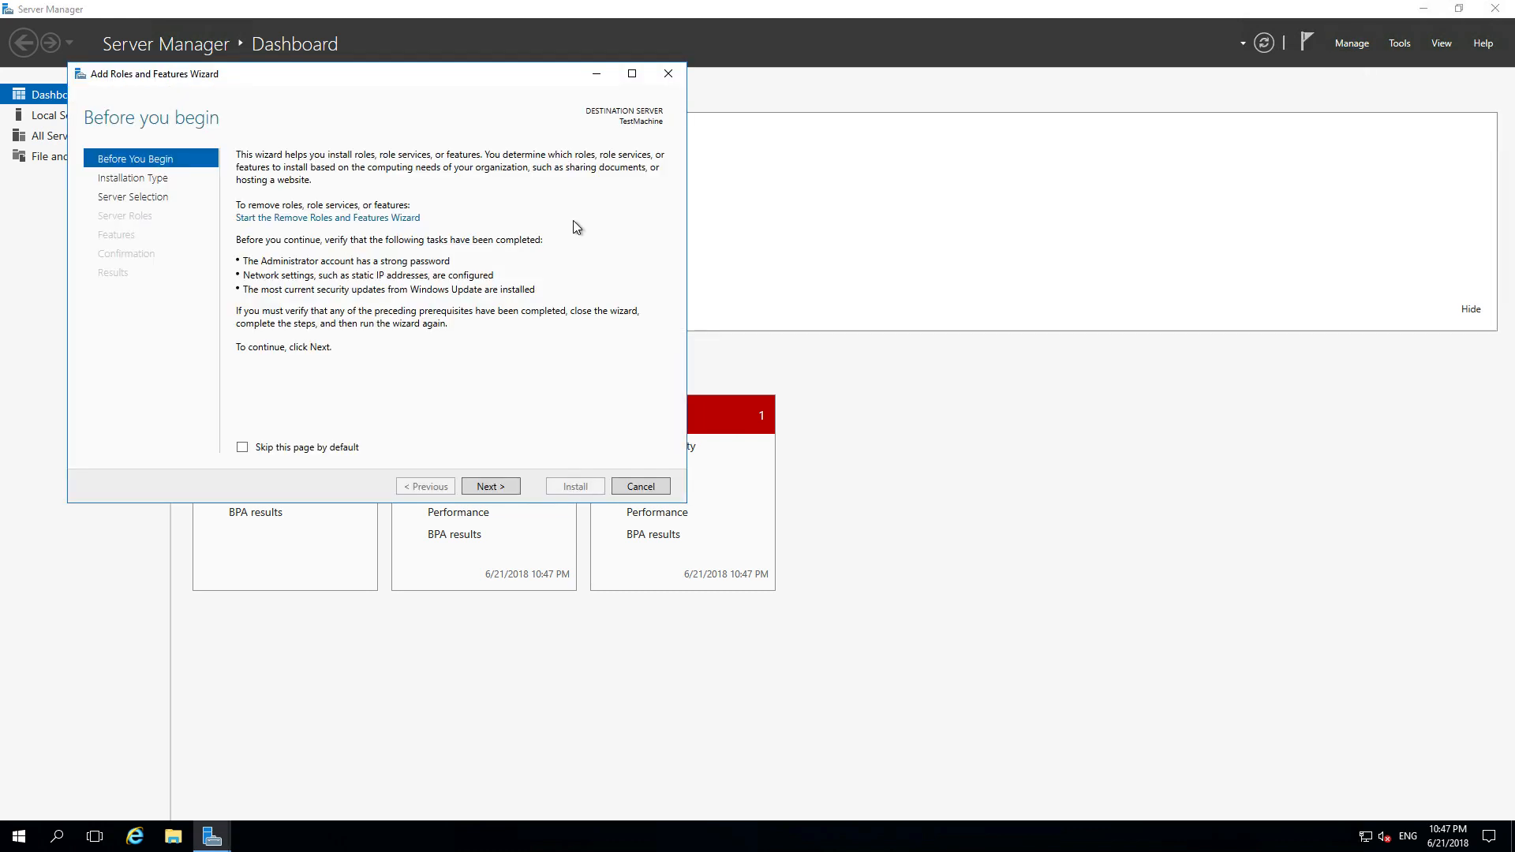
pyautogui.click(493, 486)
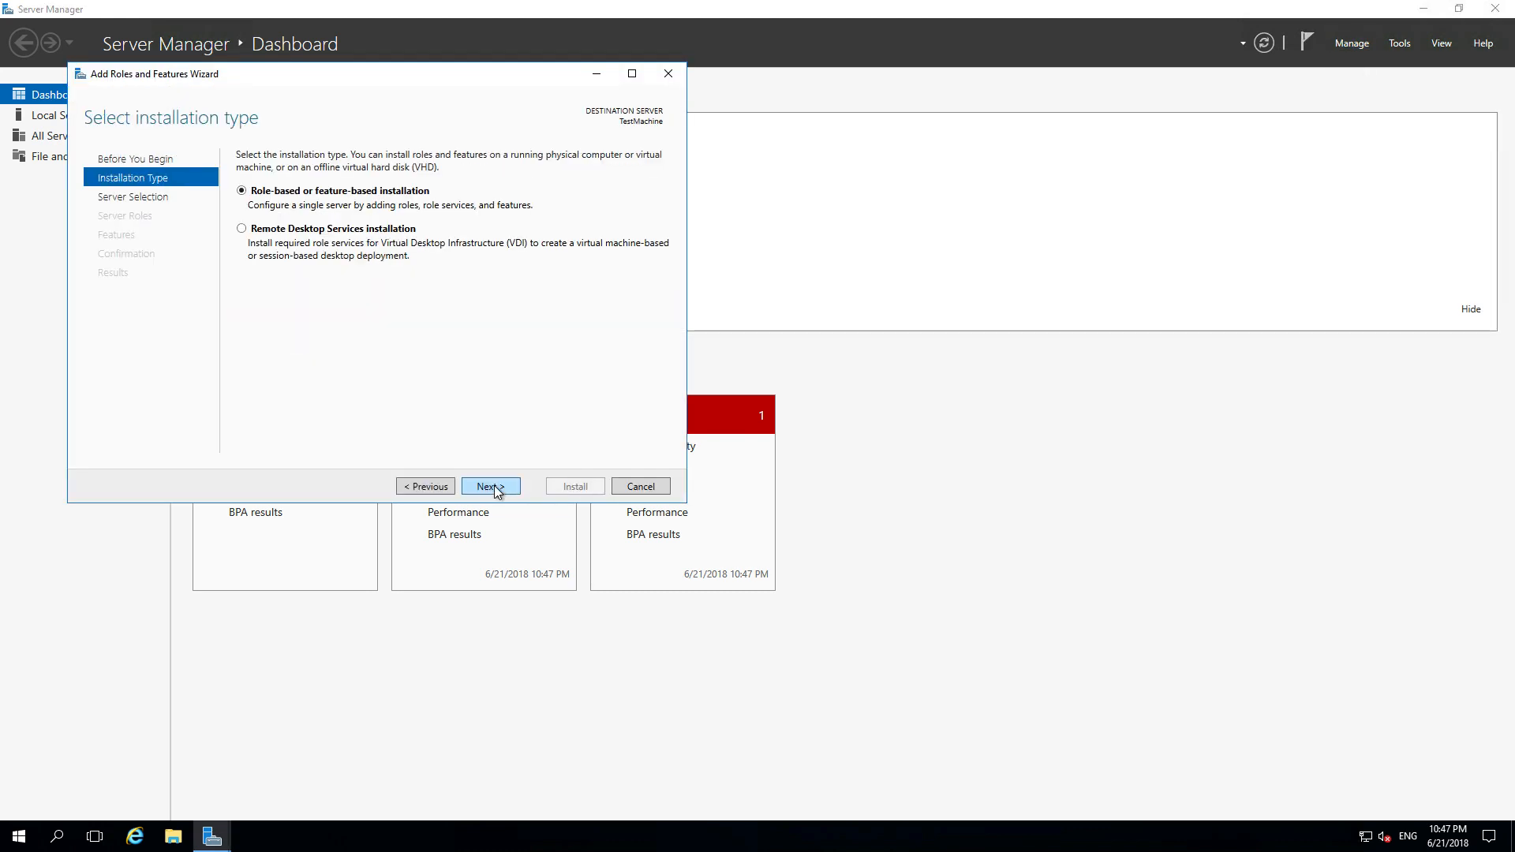
pyautogui.click(494, 487)
pyautogui.click(494, 488)
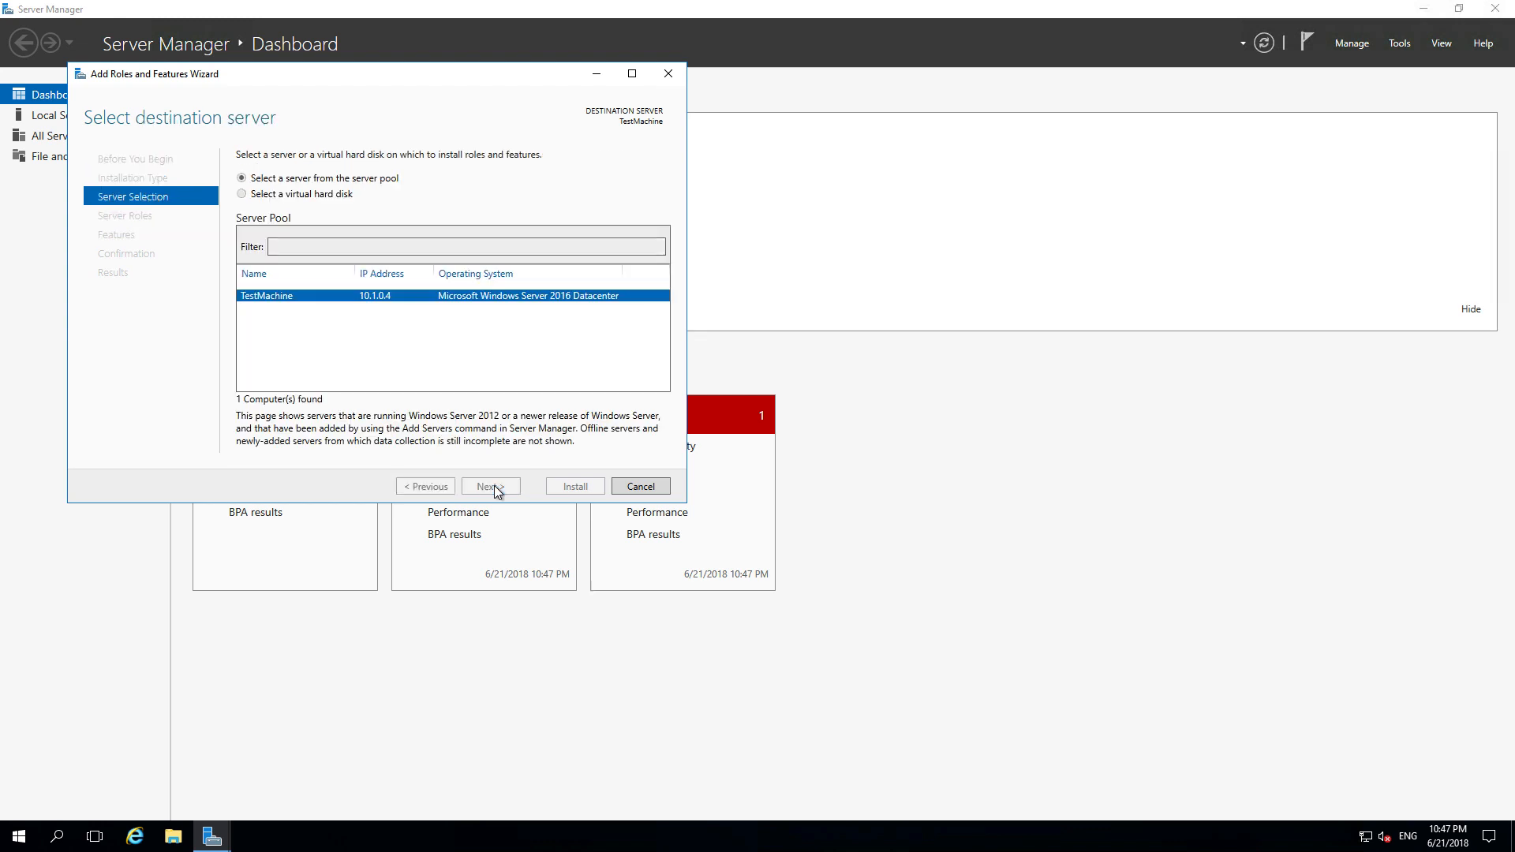
pyautogui.scroll(-1, 485, 376)
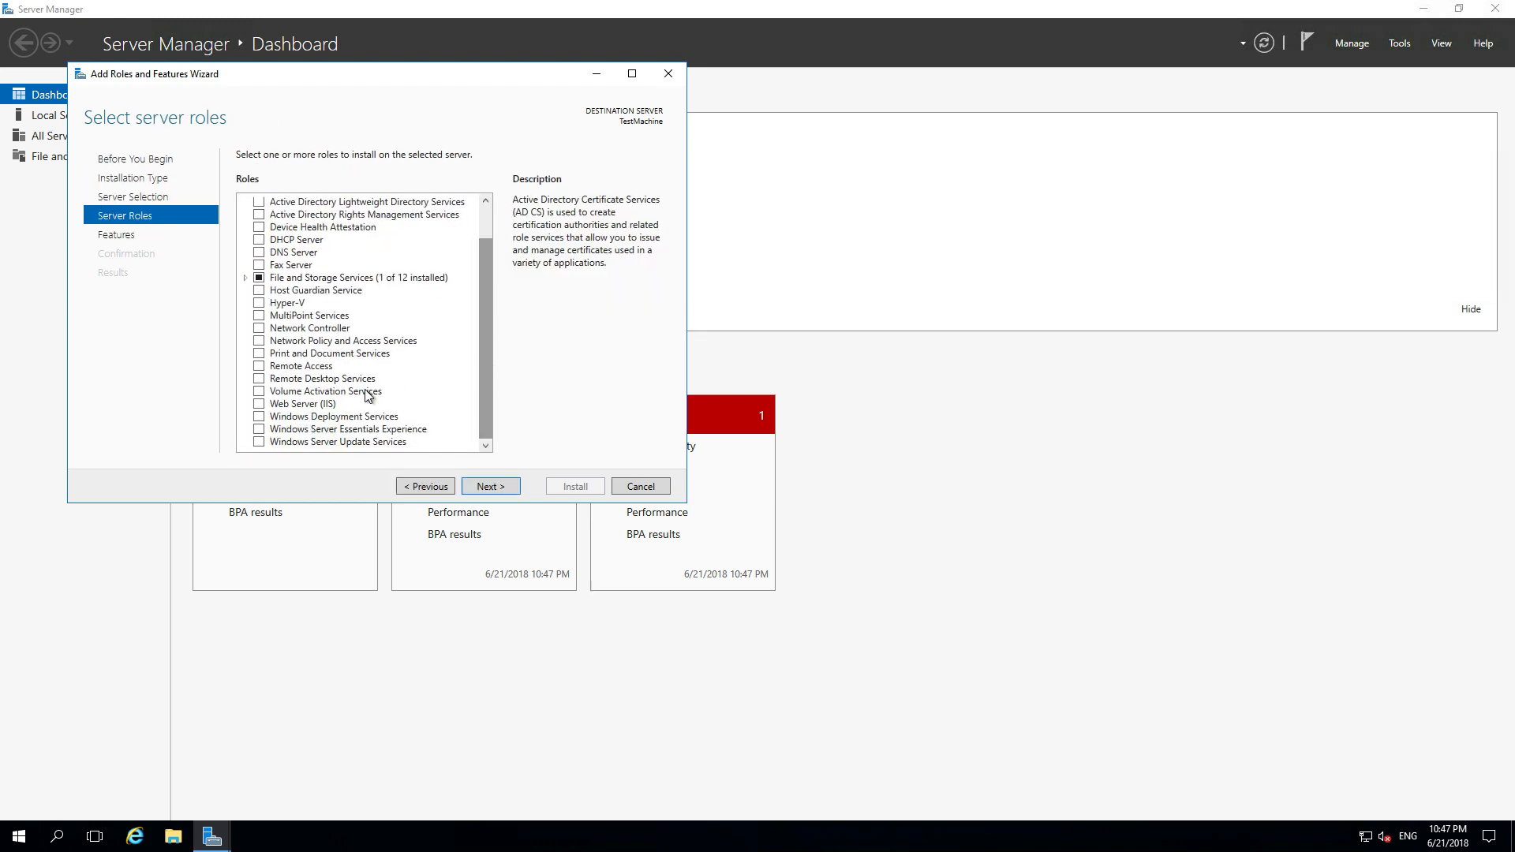
pyautogui.click(303, 404)
pyautogui.click(259, 404)
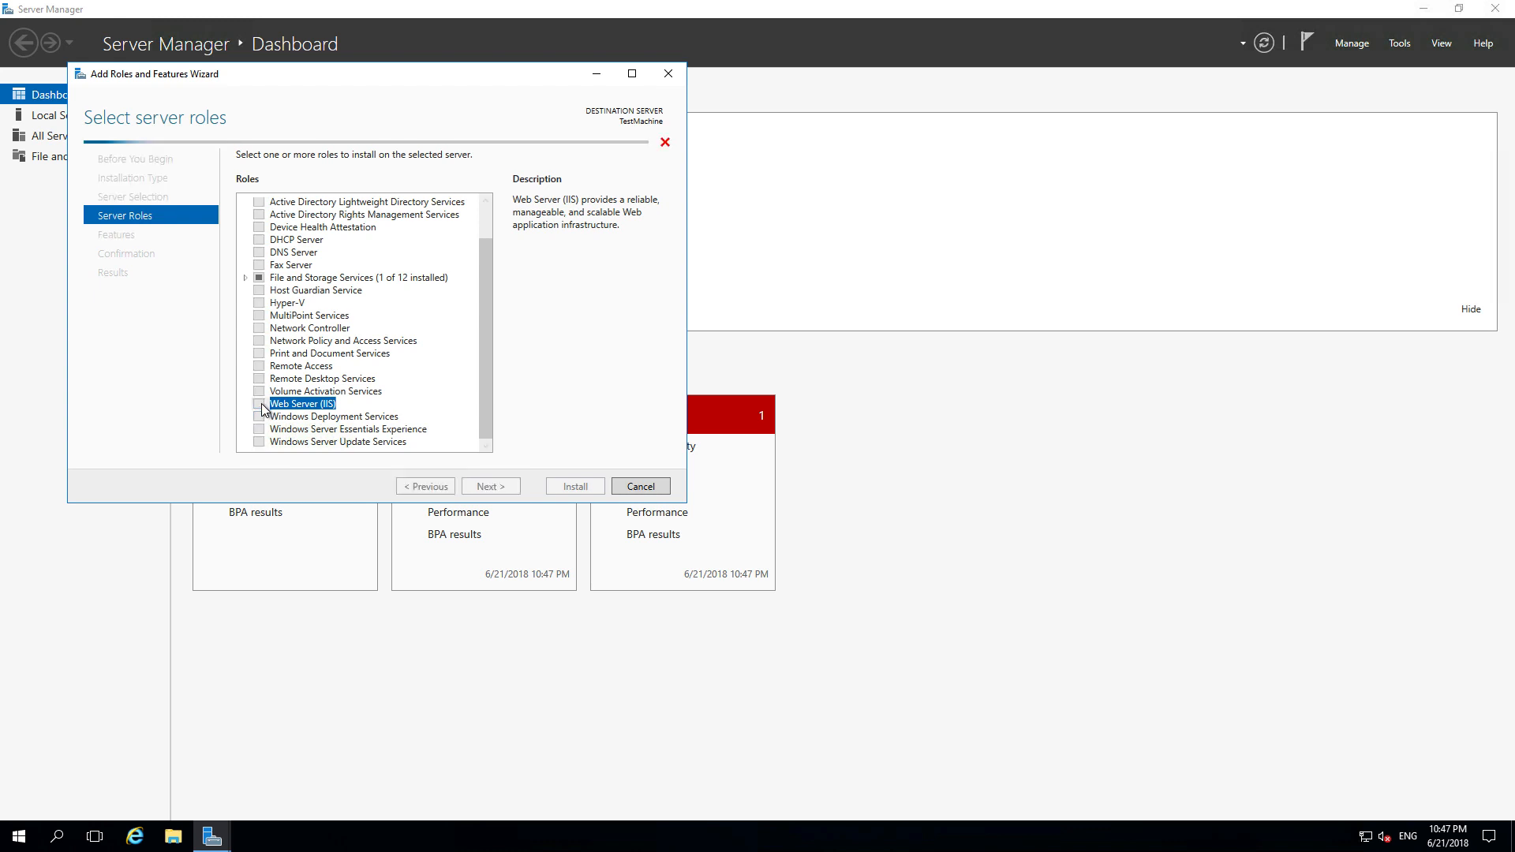
pyautogui.click(437, 419)
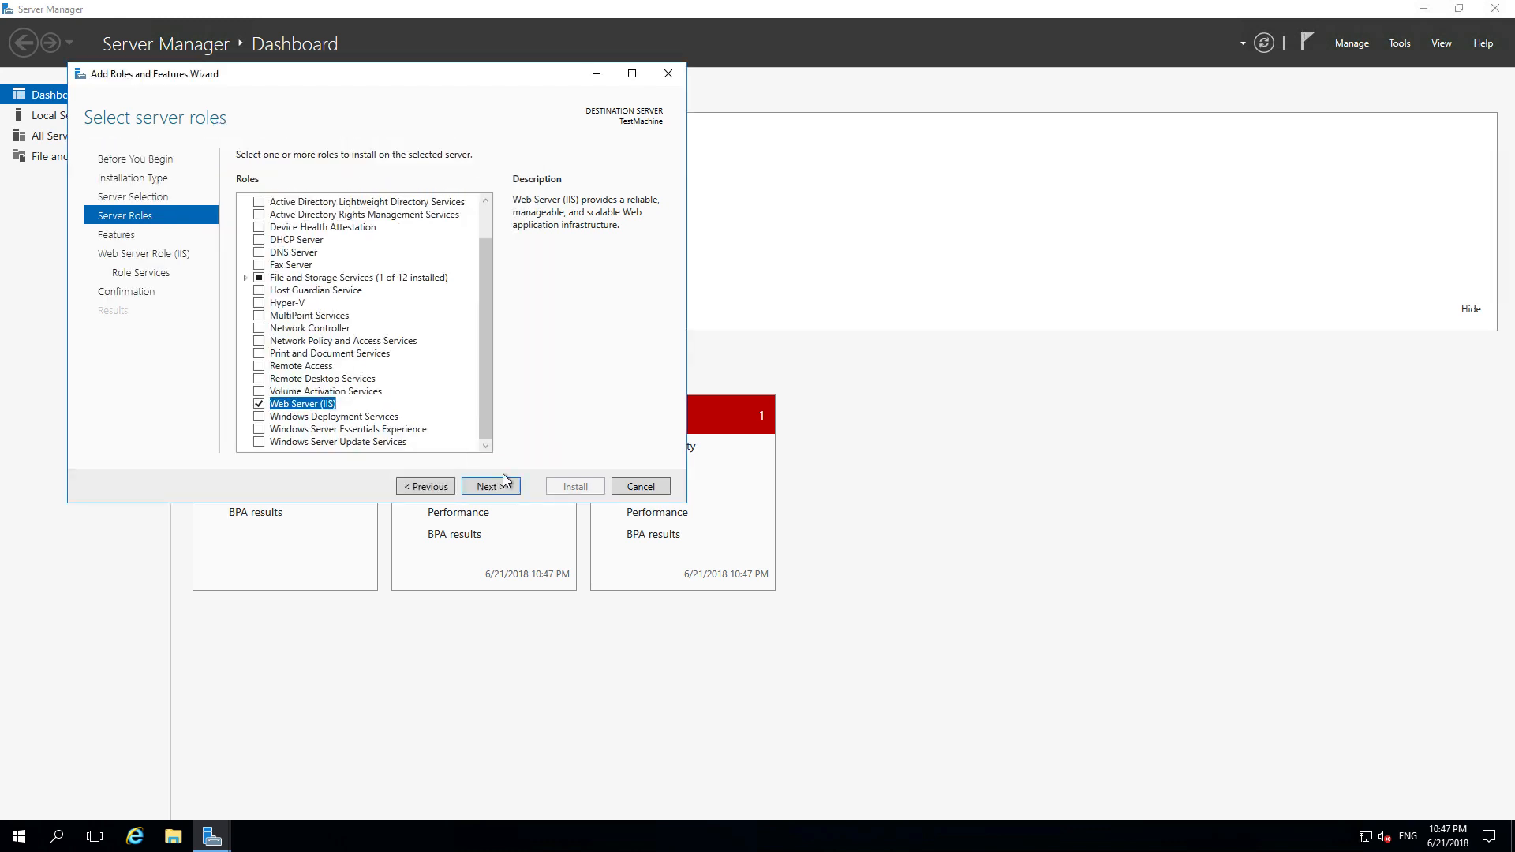
# - Move through the remaining wizard pages, install Web Server (IIS), and close the wizard
pyautogui.click(502, 491)
pyautogui.click(490, 487)
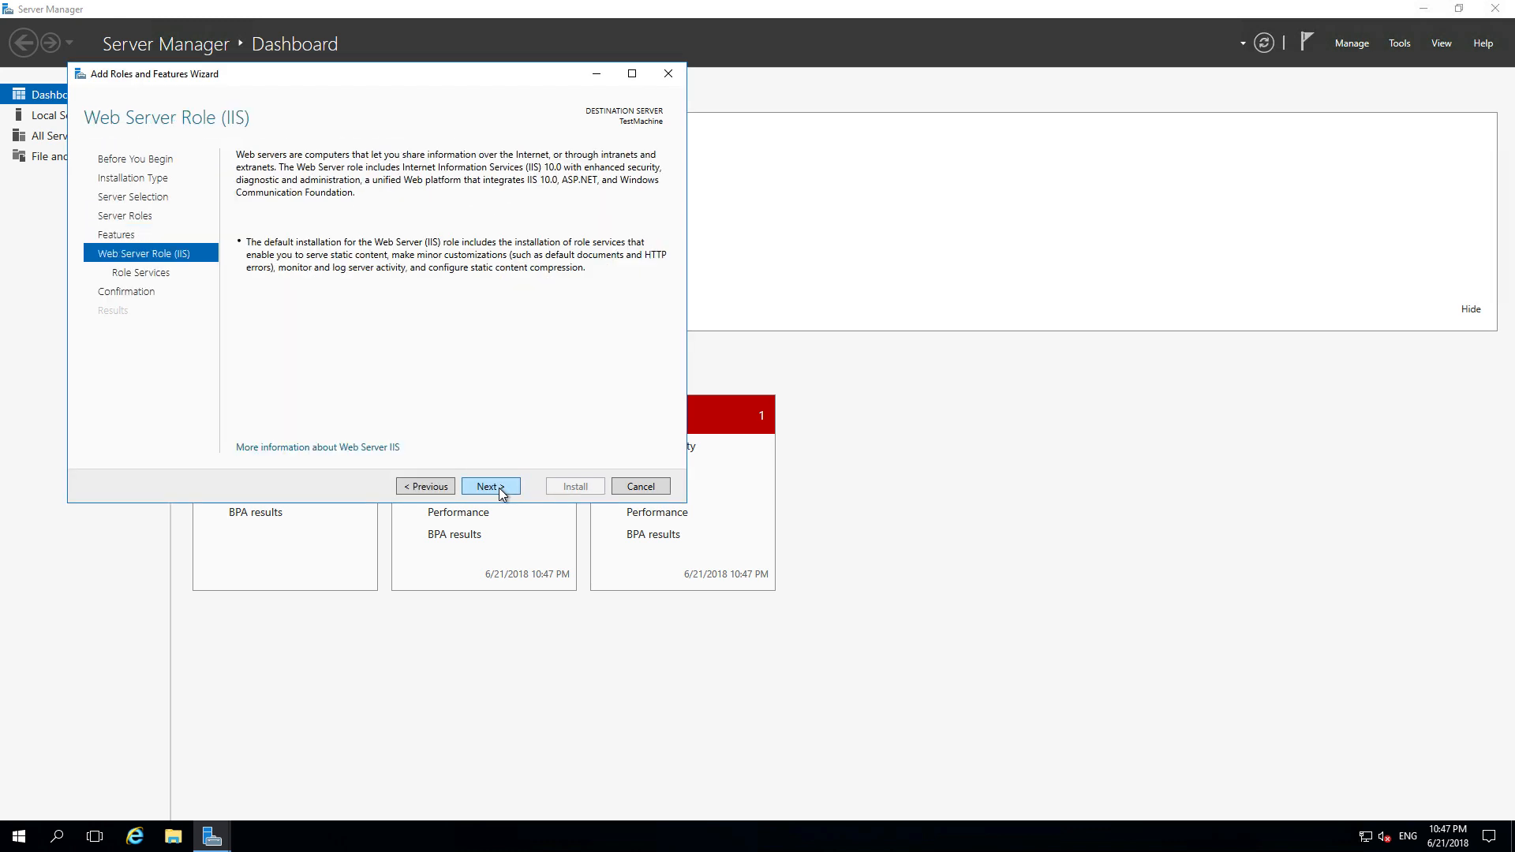
pyautogui.click(500, 489)
pyautogui.click(491, 487)
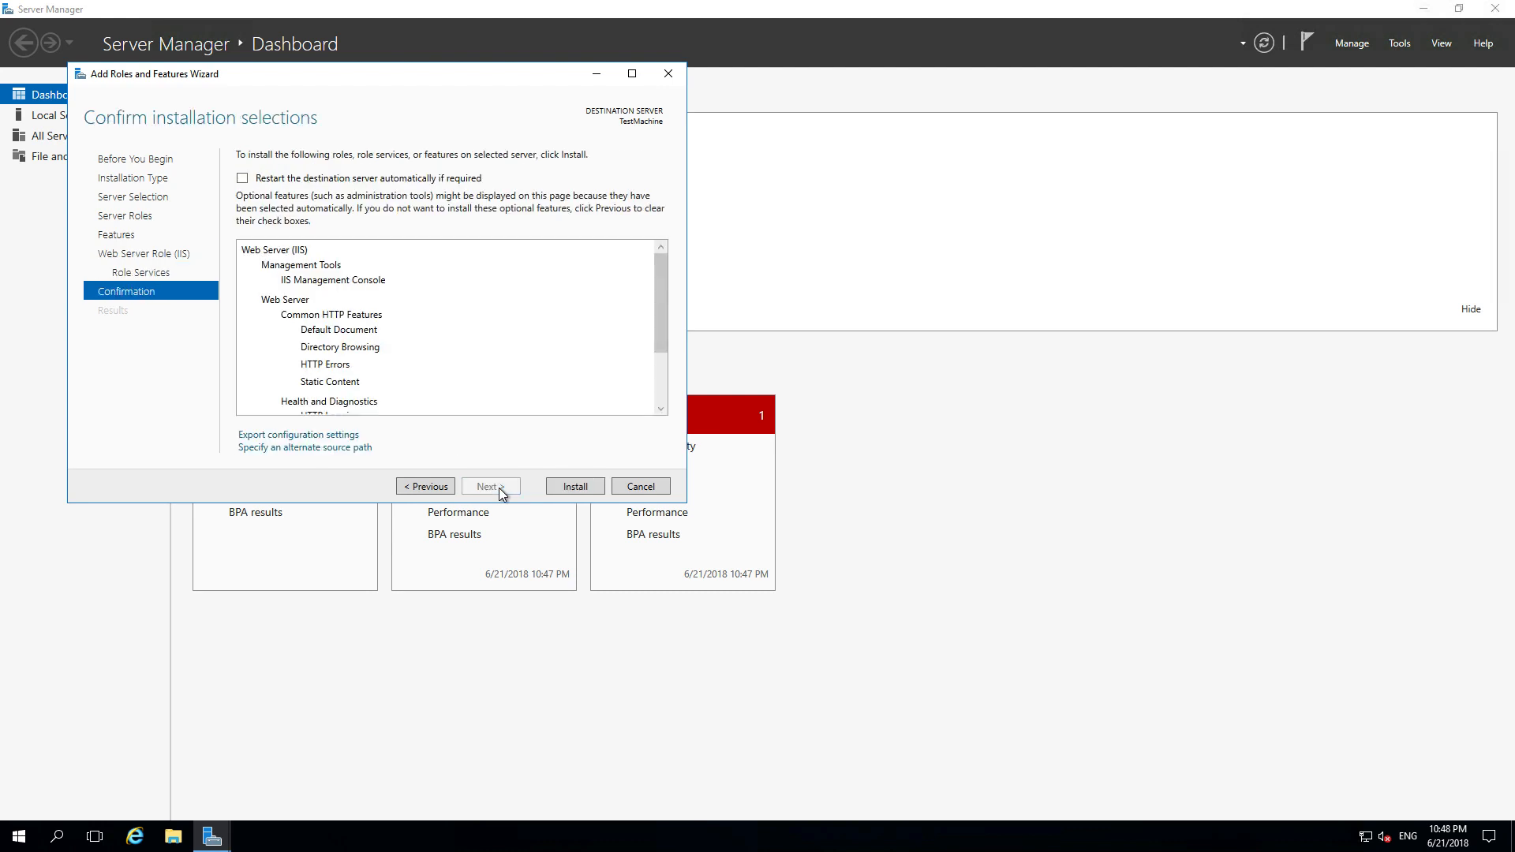
pyautogui.click(571, 486)
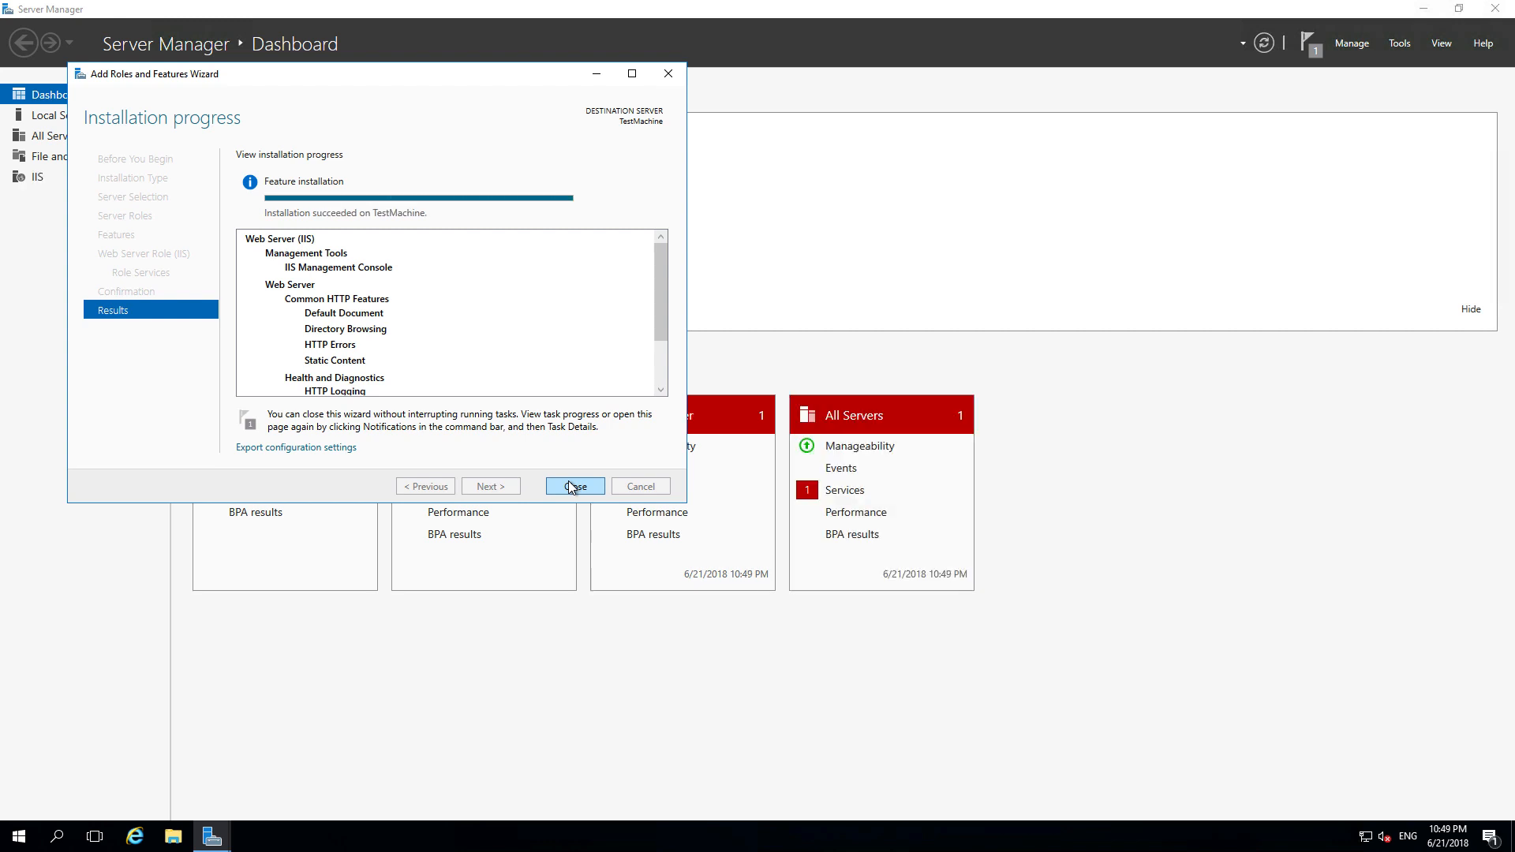
pyautogui.click(573, 487)
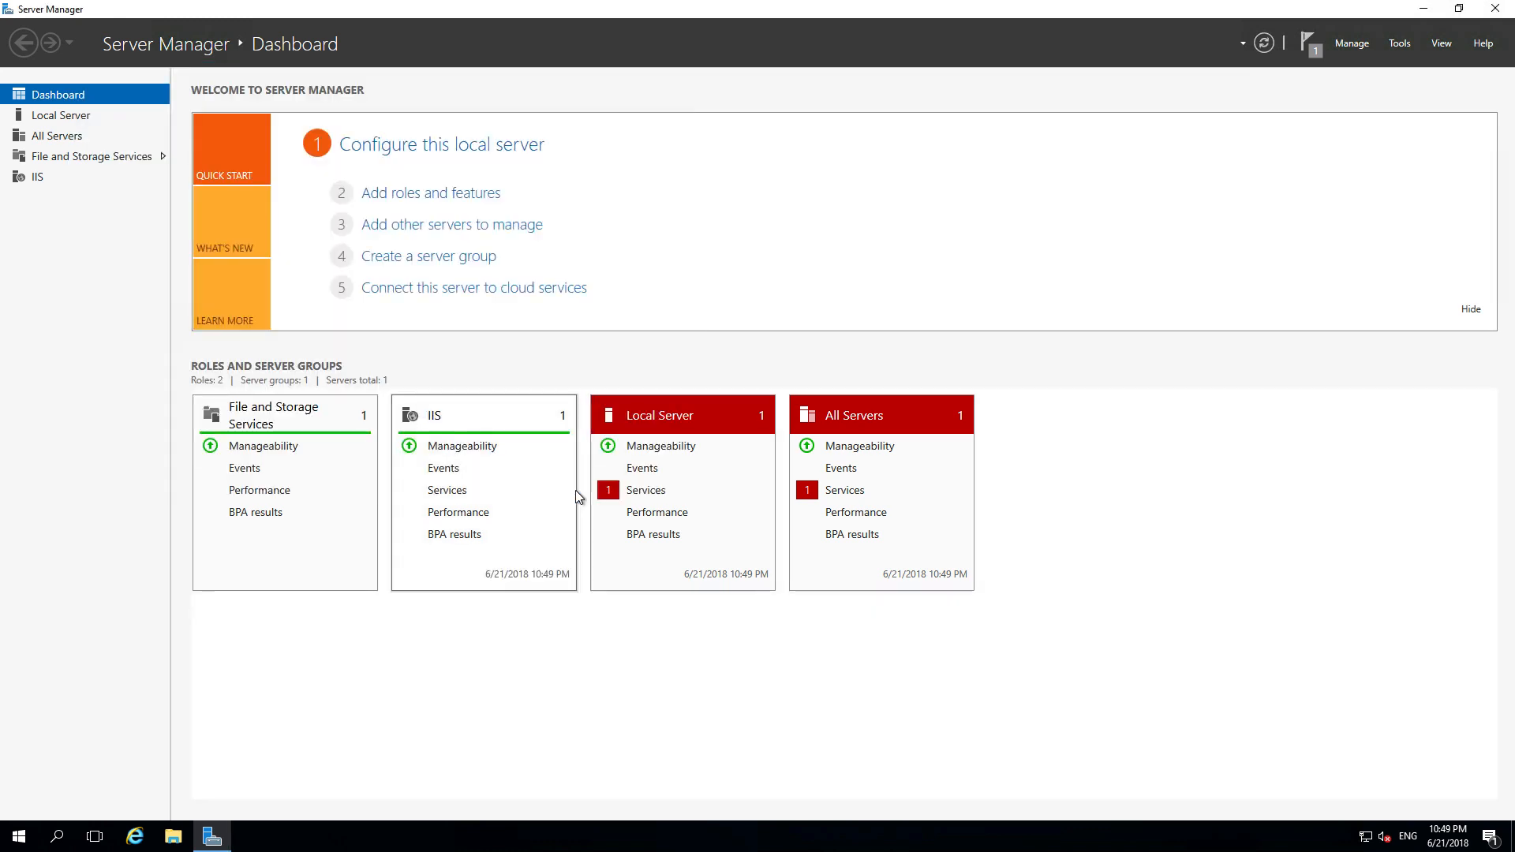
# - Create a new text document named test in C:\inetpub\wwwroot
pyautogui.click(173, 838)
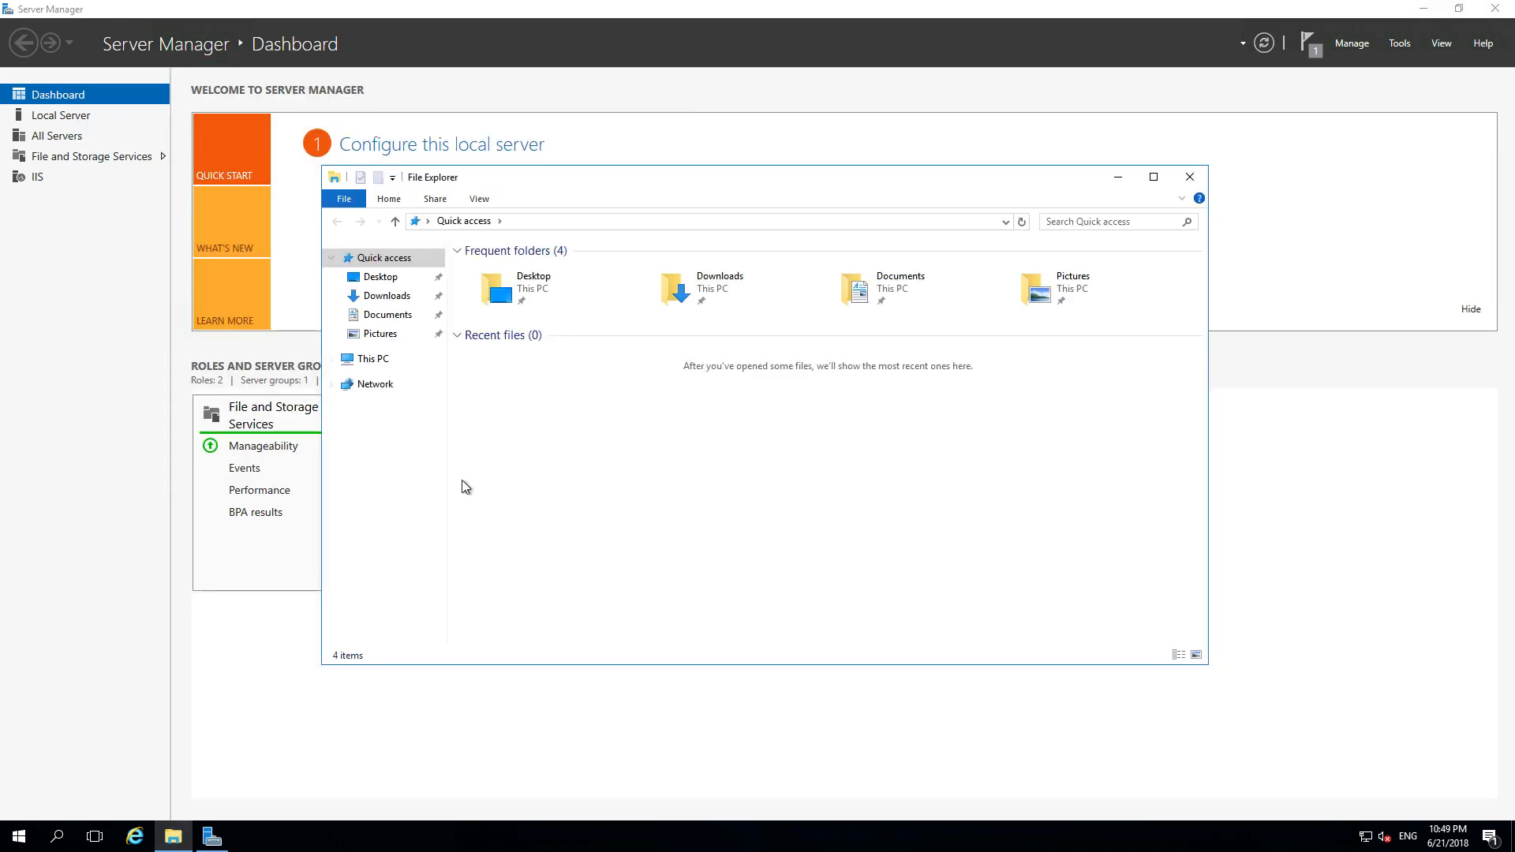
pyautogui.click(369, 360)
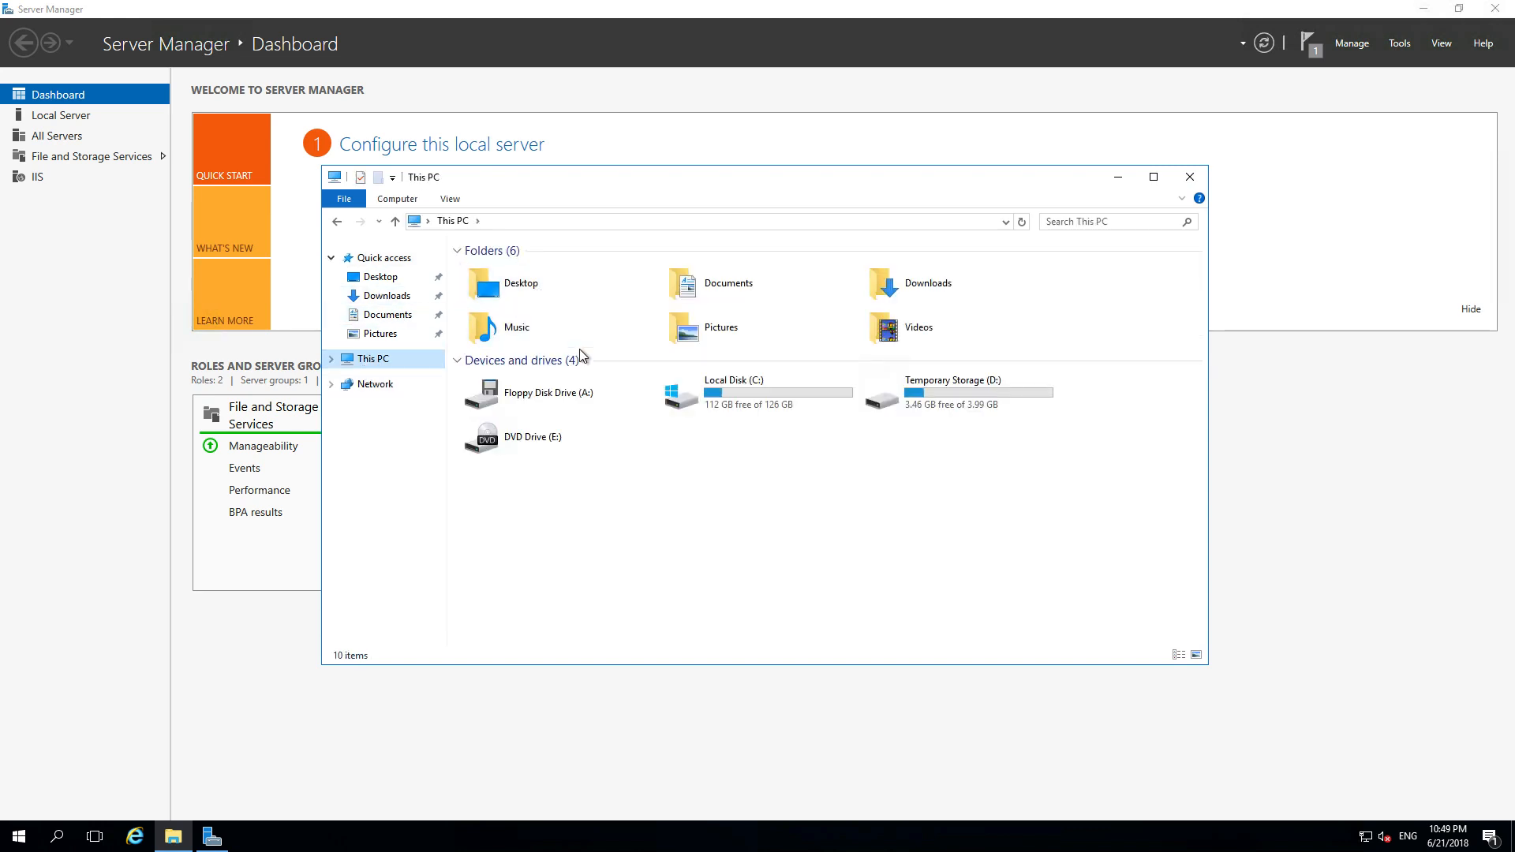
pyautogui.doubleClick(721, 387)
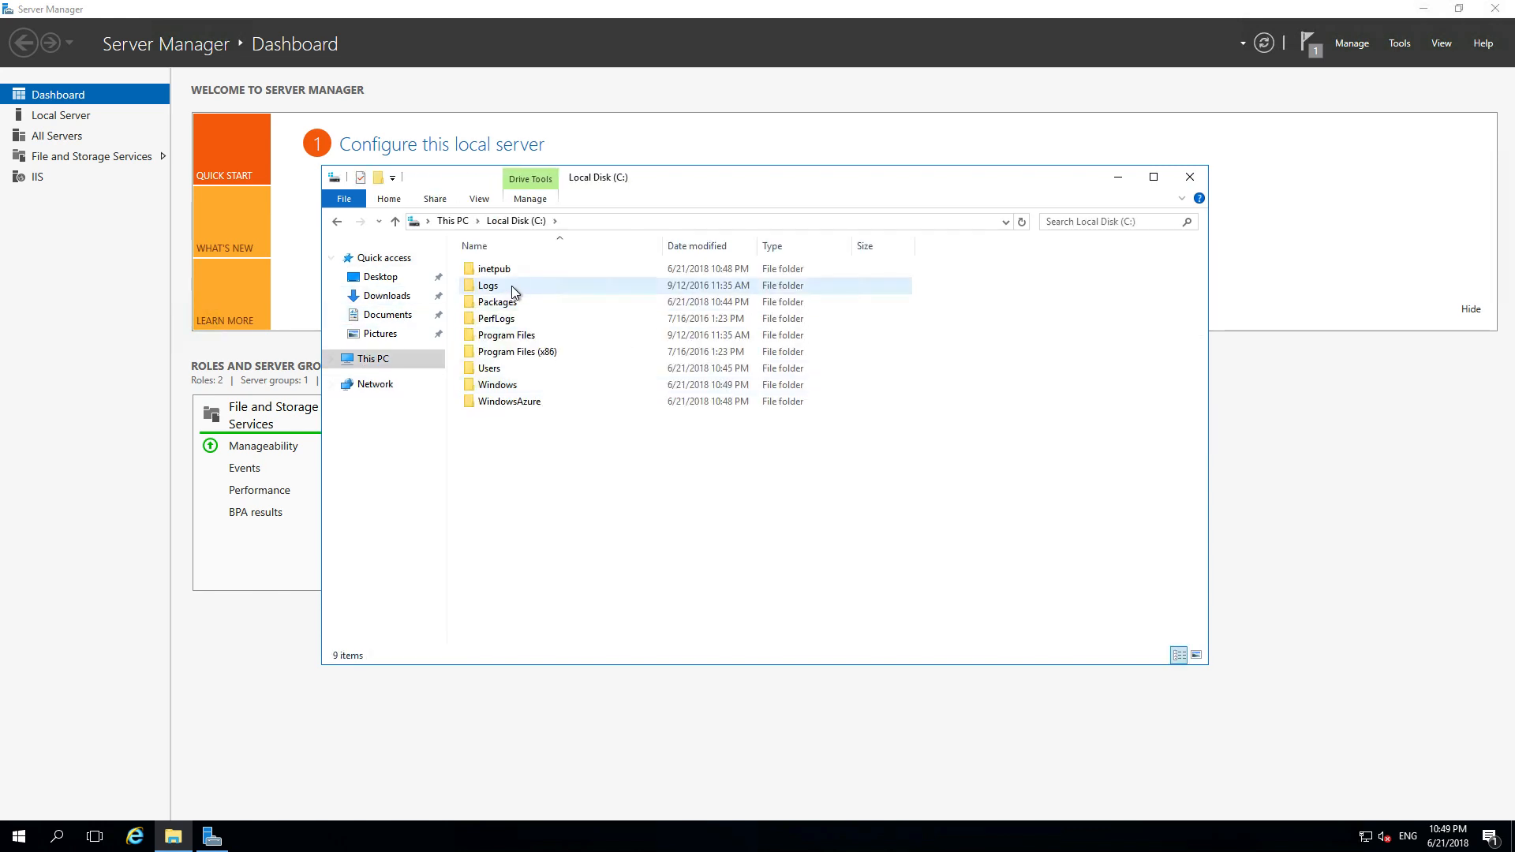
pyautogui.doubleClick(502, 271)
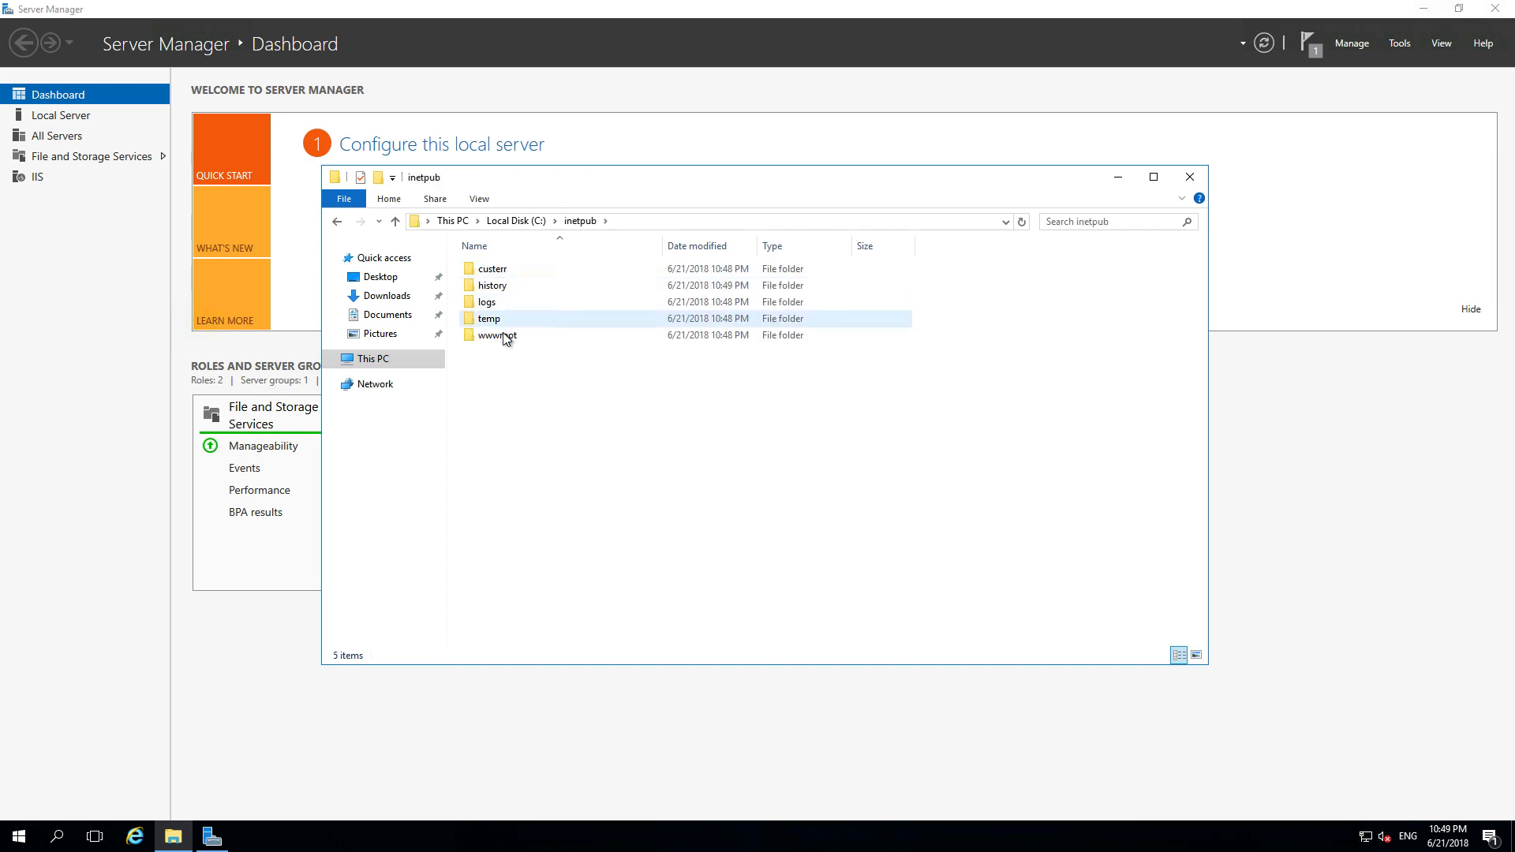
pyautogui.doubleClick(506, 338)
pyautogui.rightClick(547, 343)
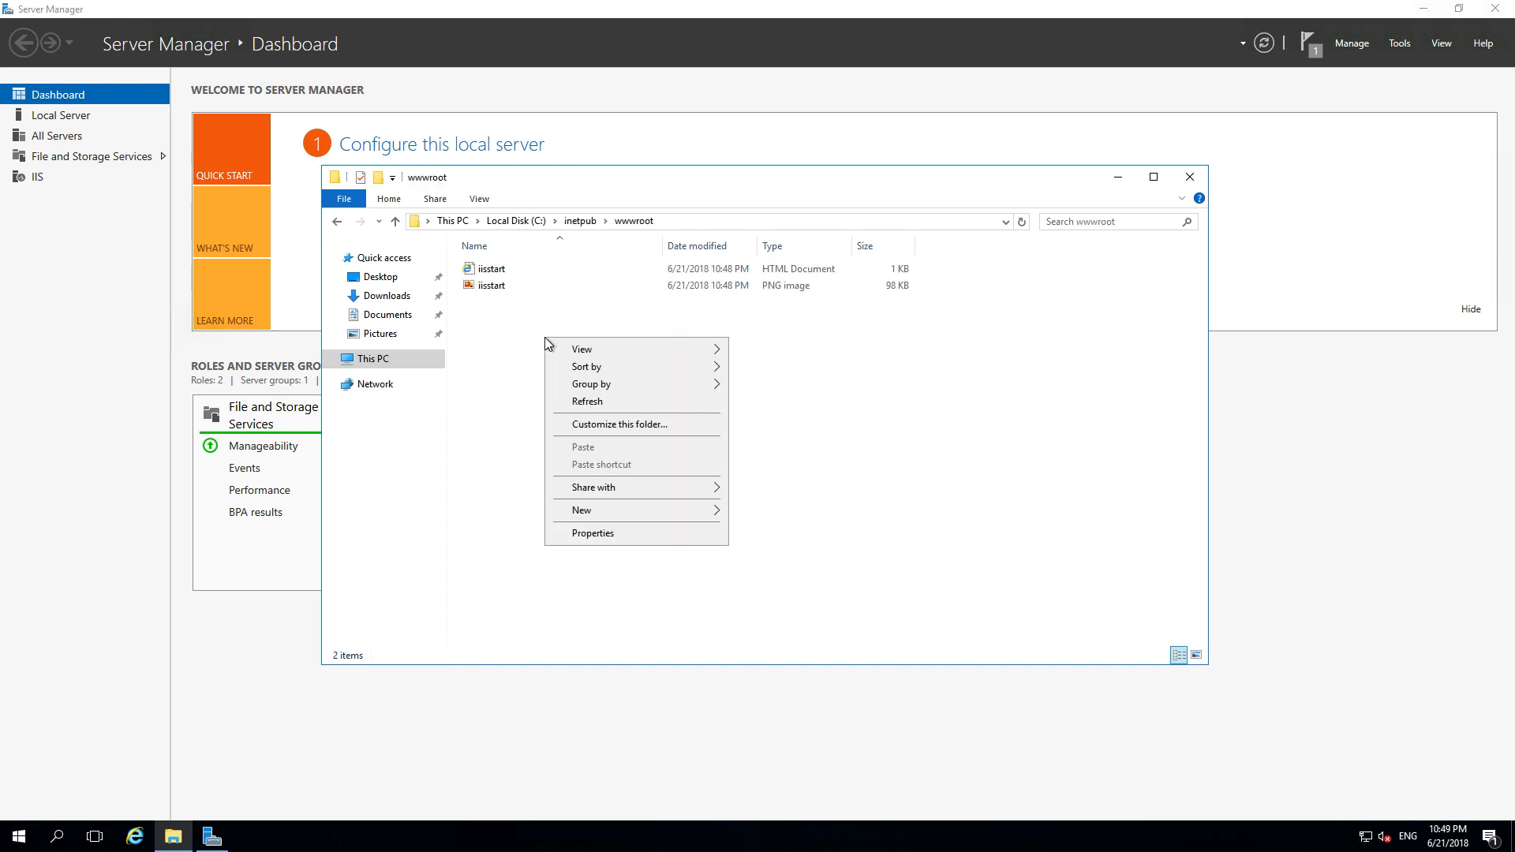
pyautogui.moveTo(663, 509)
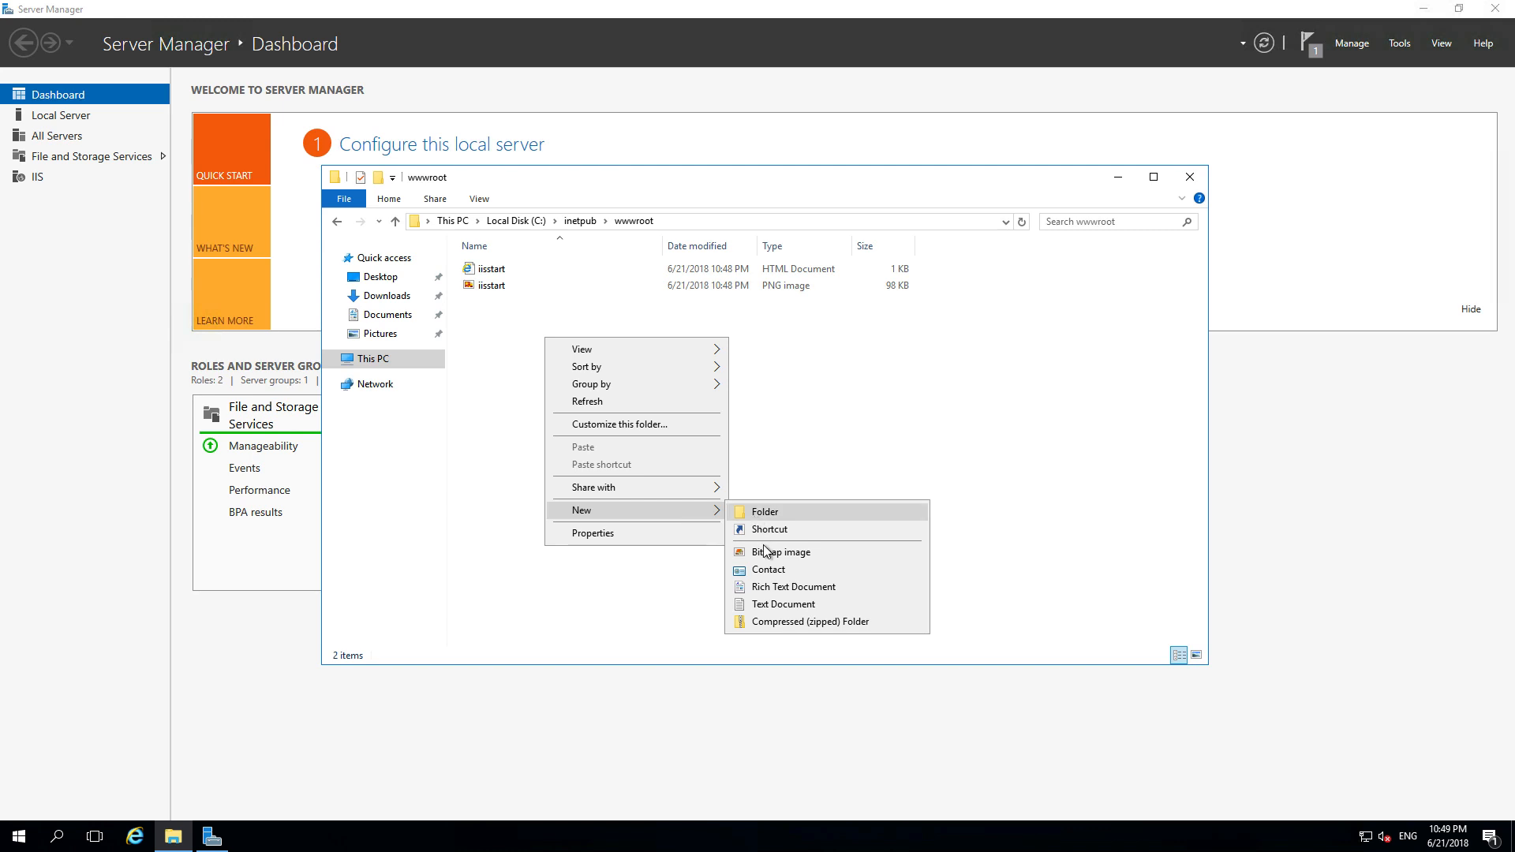
pyautogui.click(782, 604)
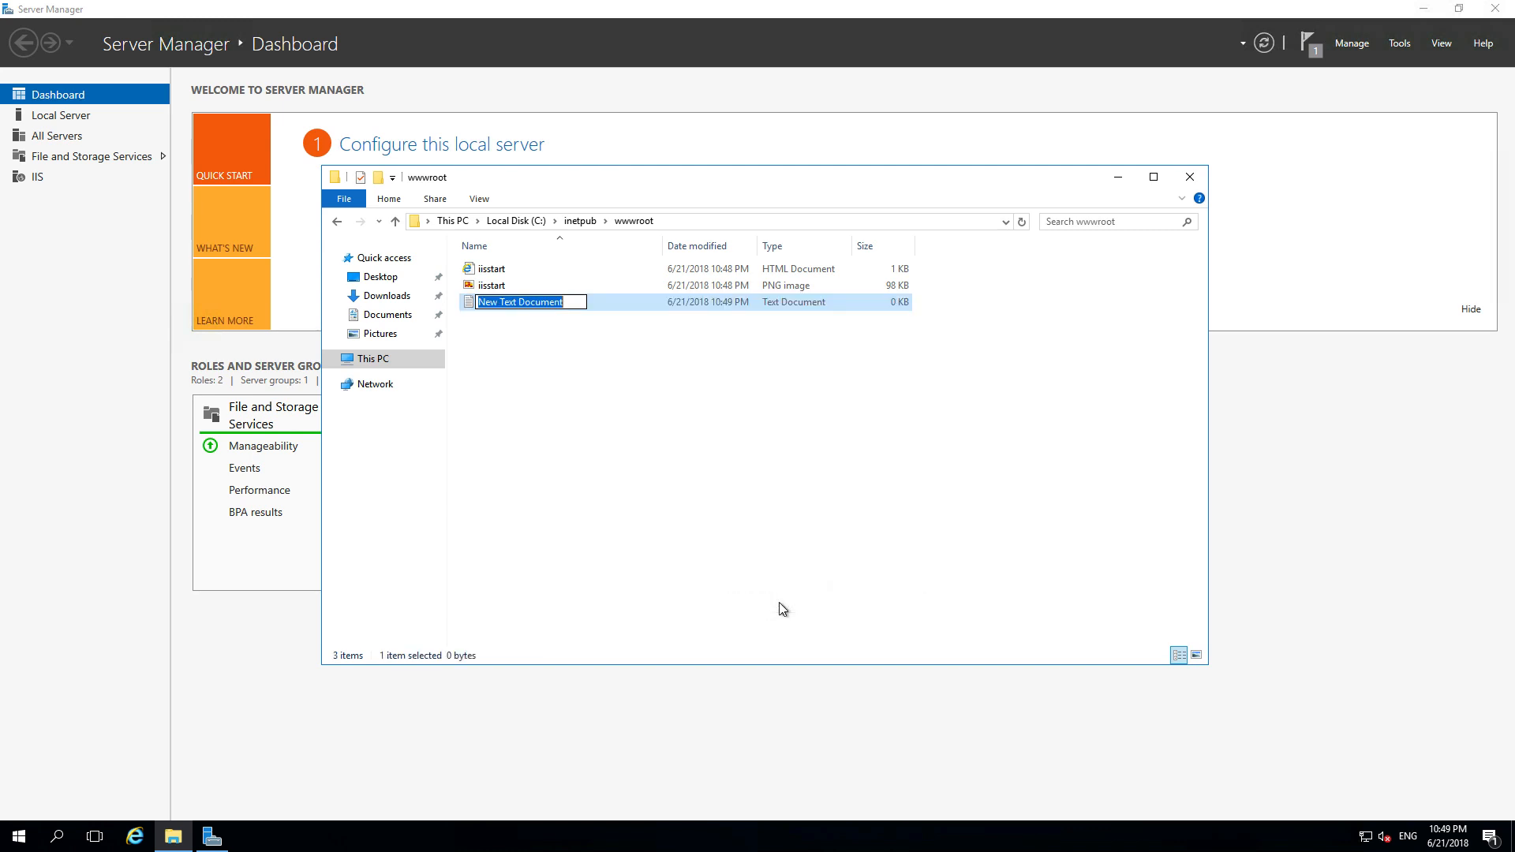
pyautogui.write('test')
pyautogui.press('Return')
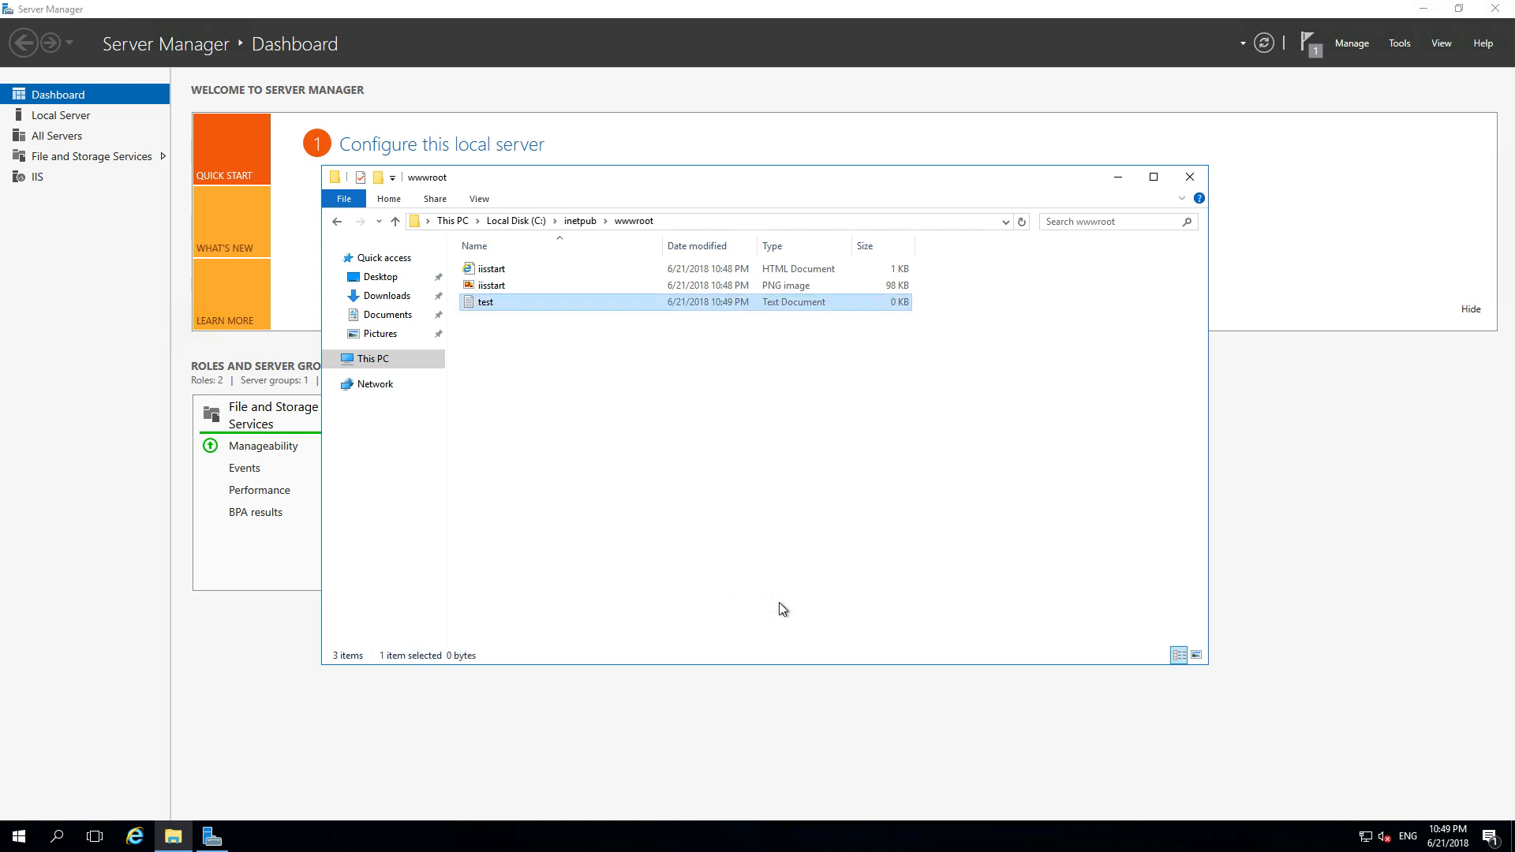
# - Write 'this is working' into test.txt, save it, and close the folder window
pyautogui.doubleClick(498, 302)
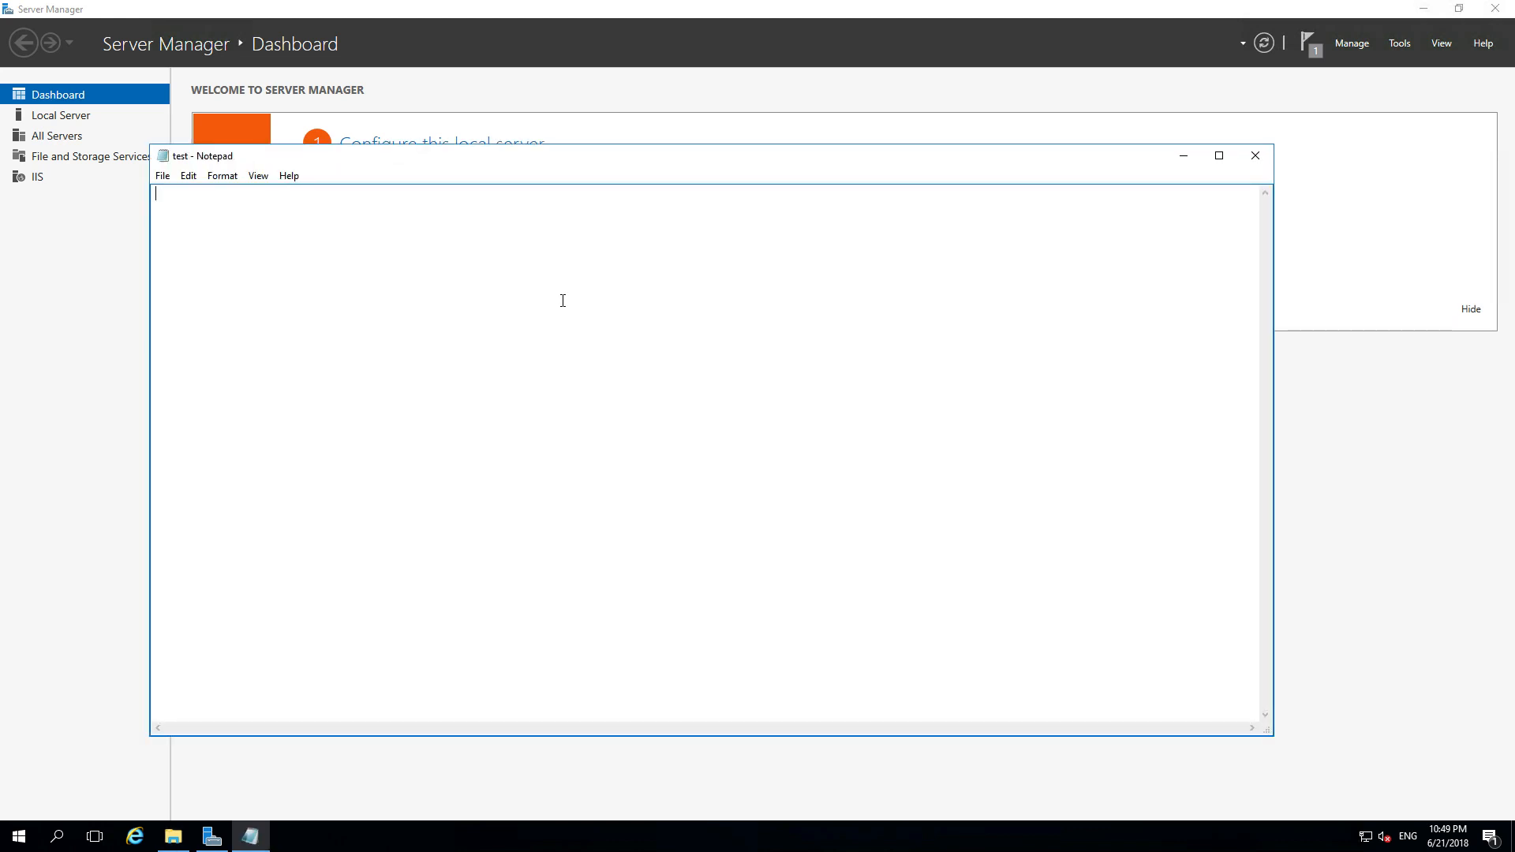
pyautogui.write('this is working')
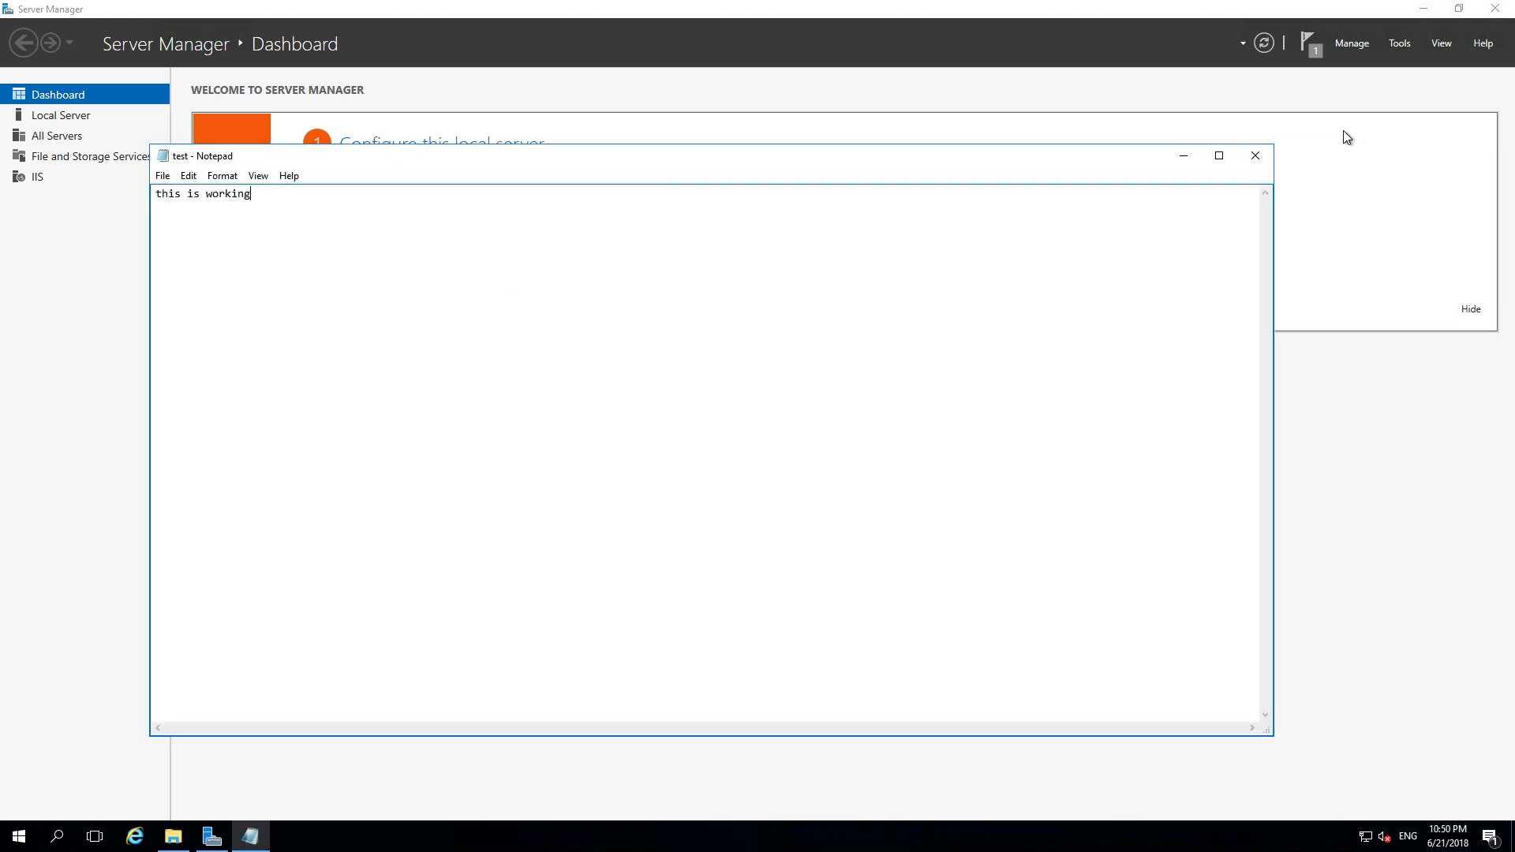
pyautogui.click(1262, 159)
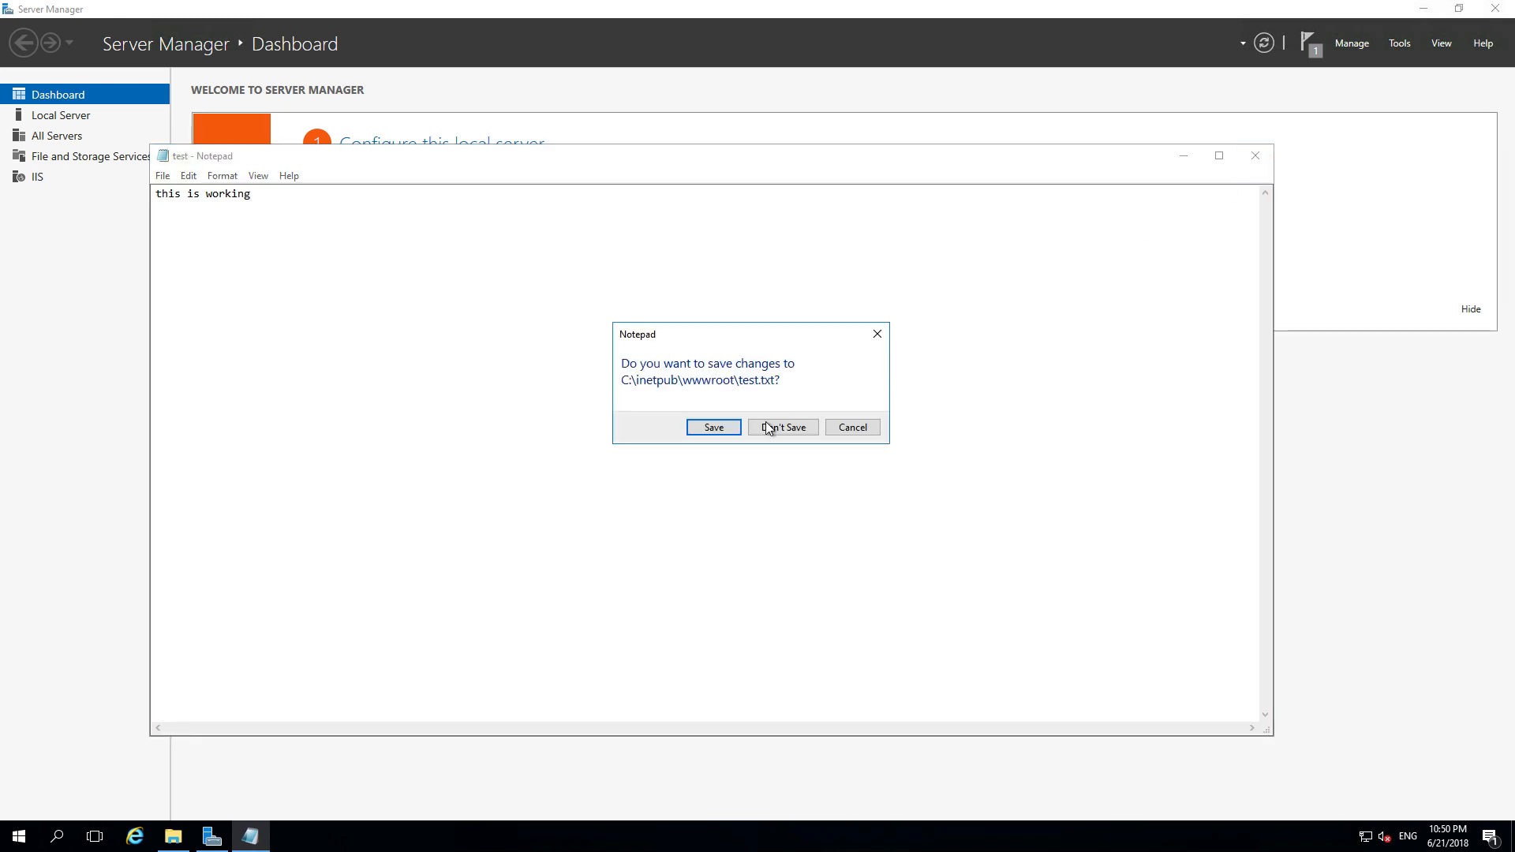
pyautogui.click(713, 427)
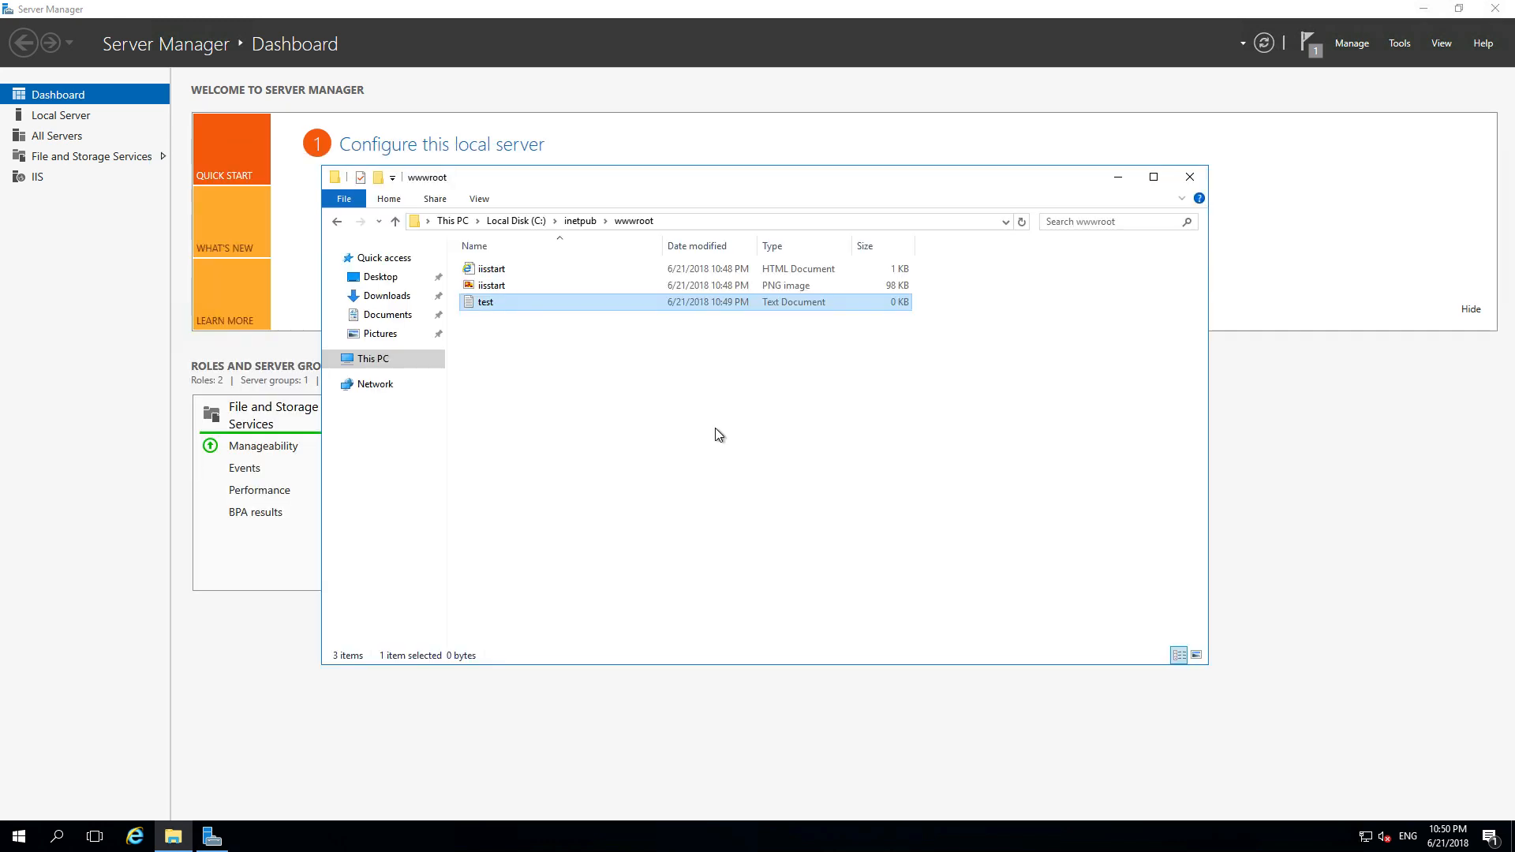
pyautogui.click(1190, 176)
# - Close the TestMachine networking page and open the rudra9test resource group
pyautogui.moveTo(1171, 8)
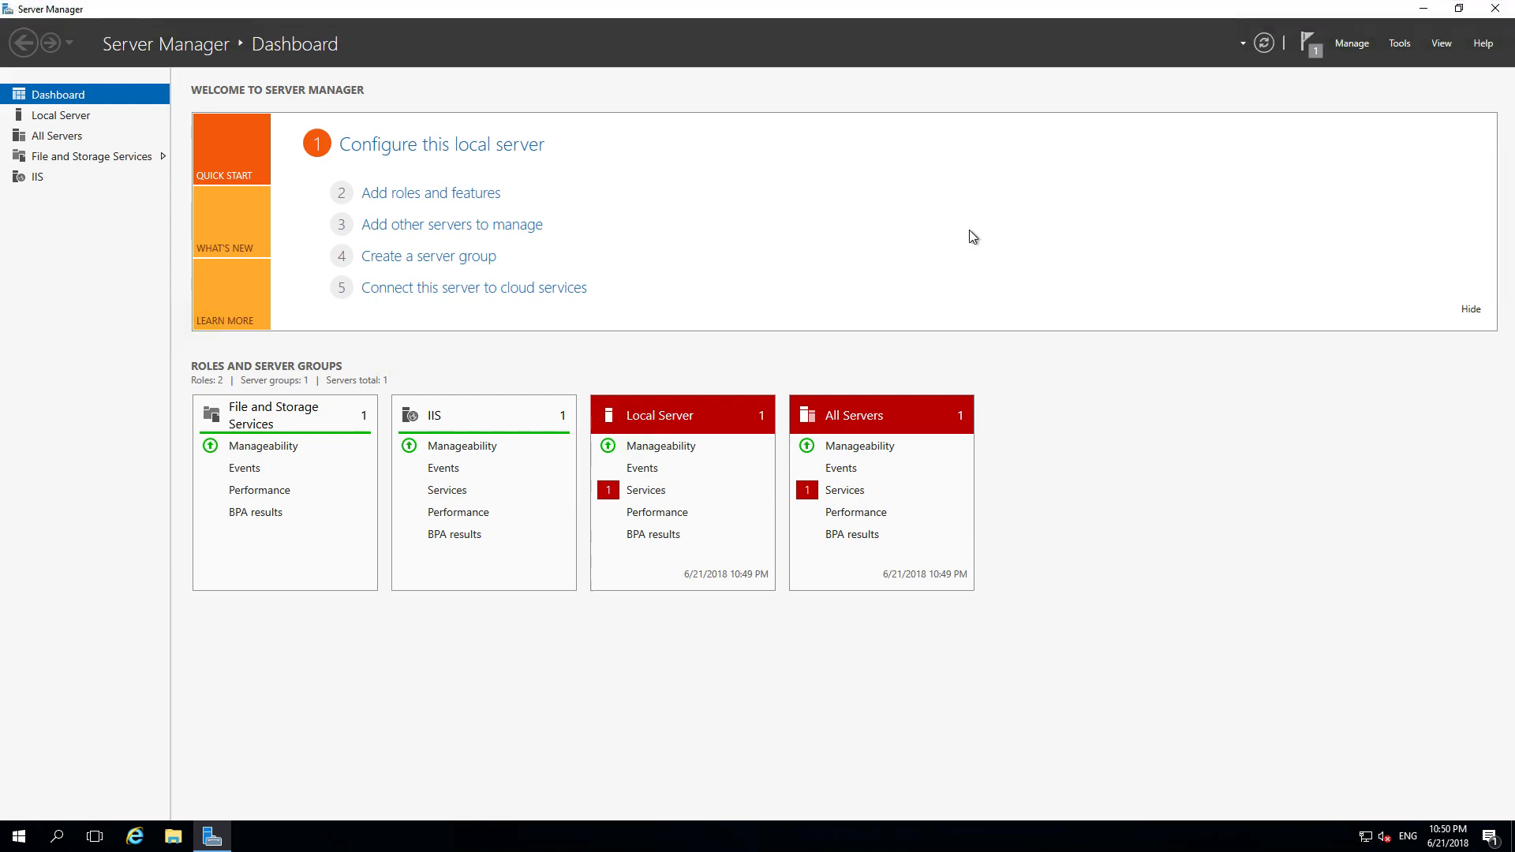
pyautogui.press('super+Tab')
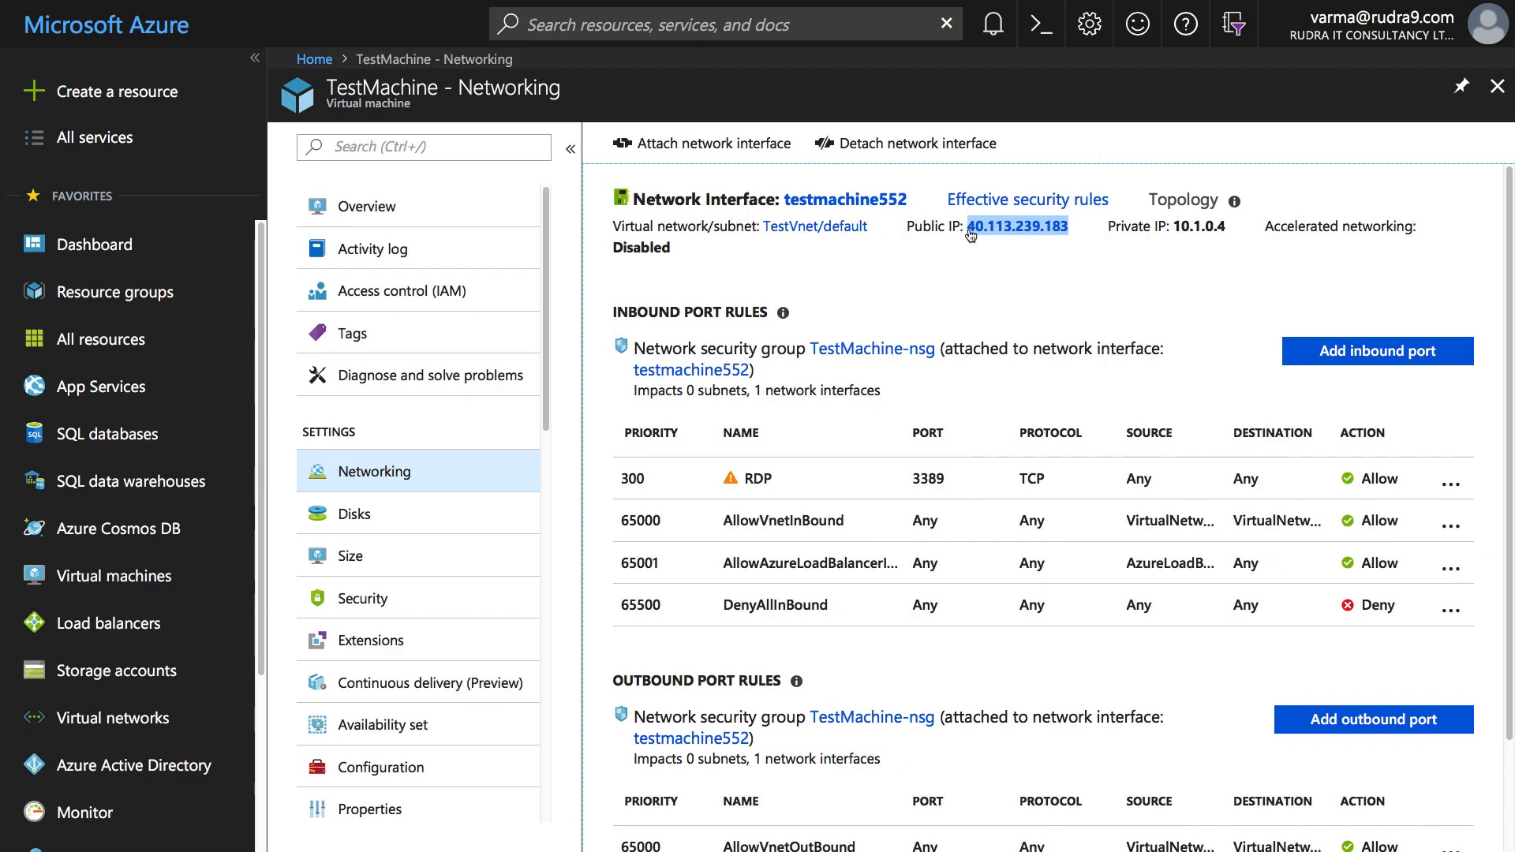
pyautogui.click(1502, 93)
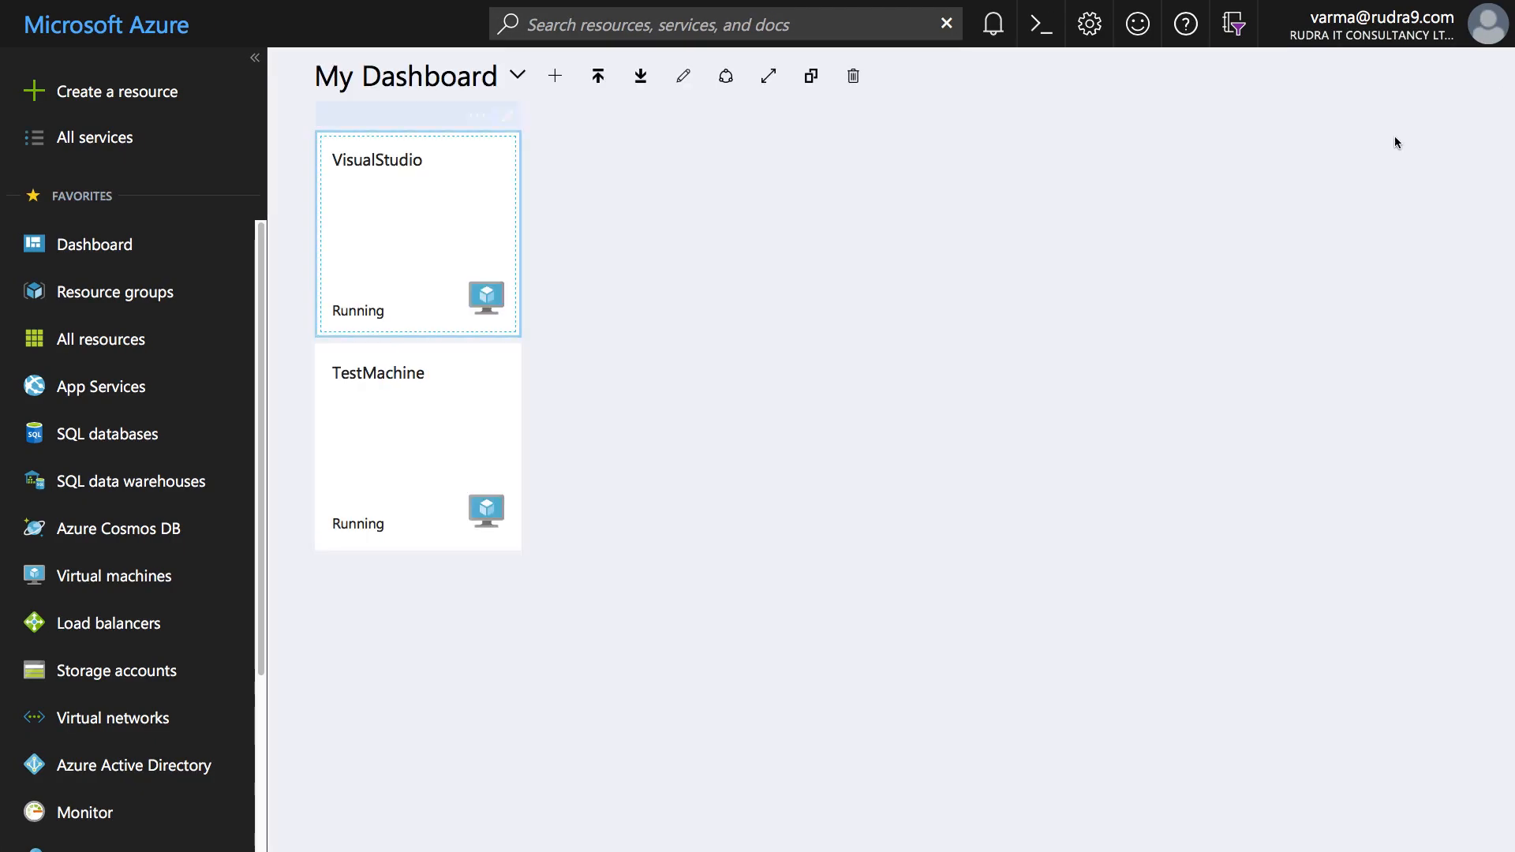
pyautogui.moveTo(487, 293)
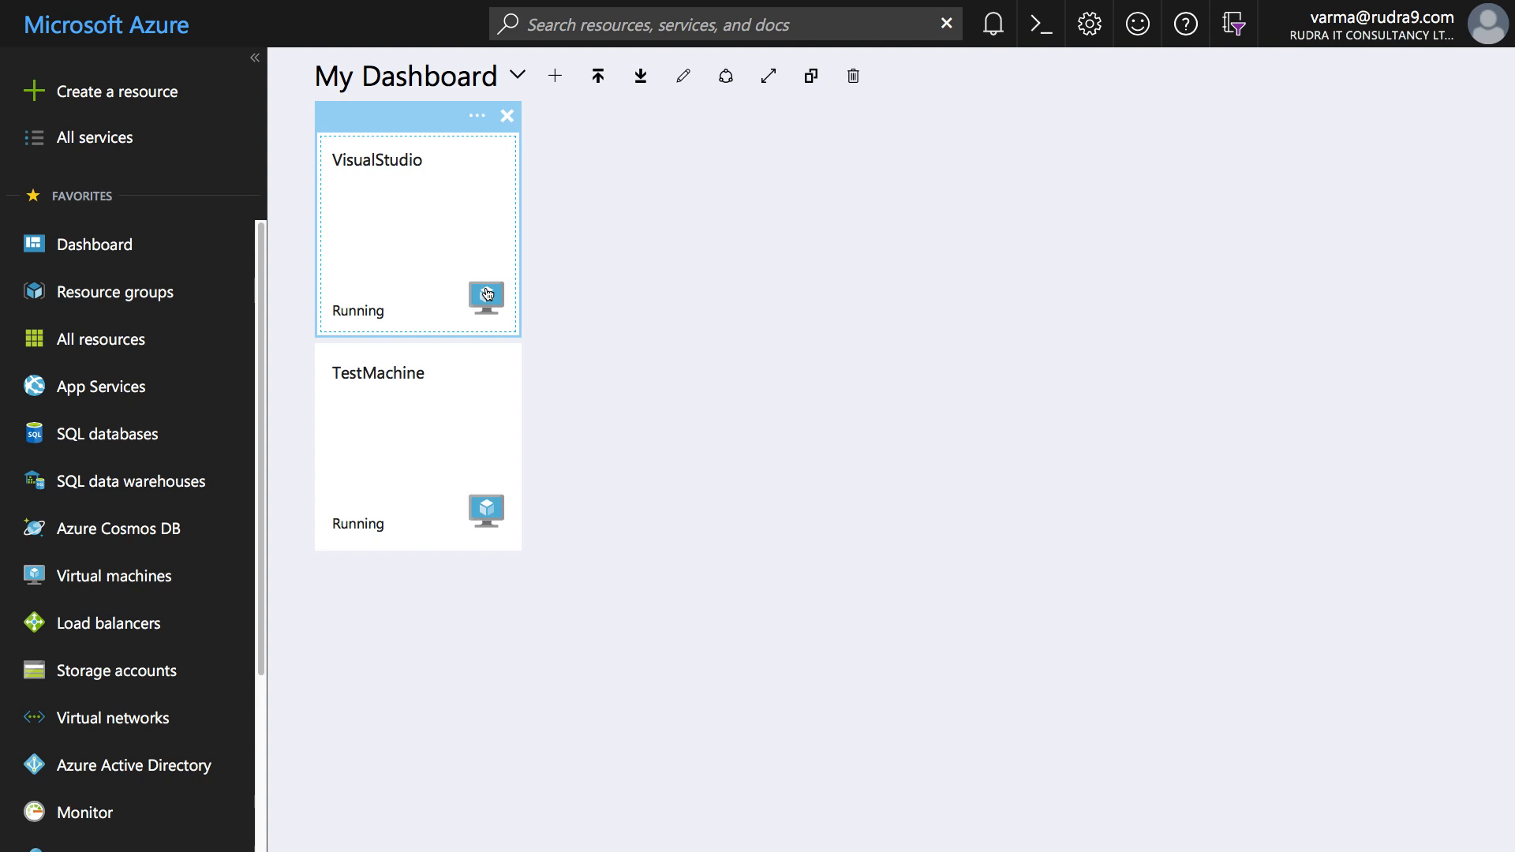
pyautogui.click(152, 296)
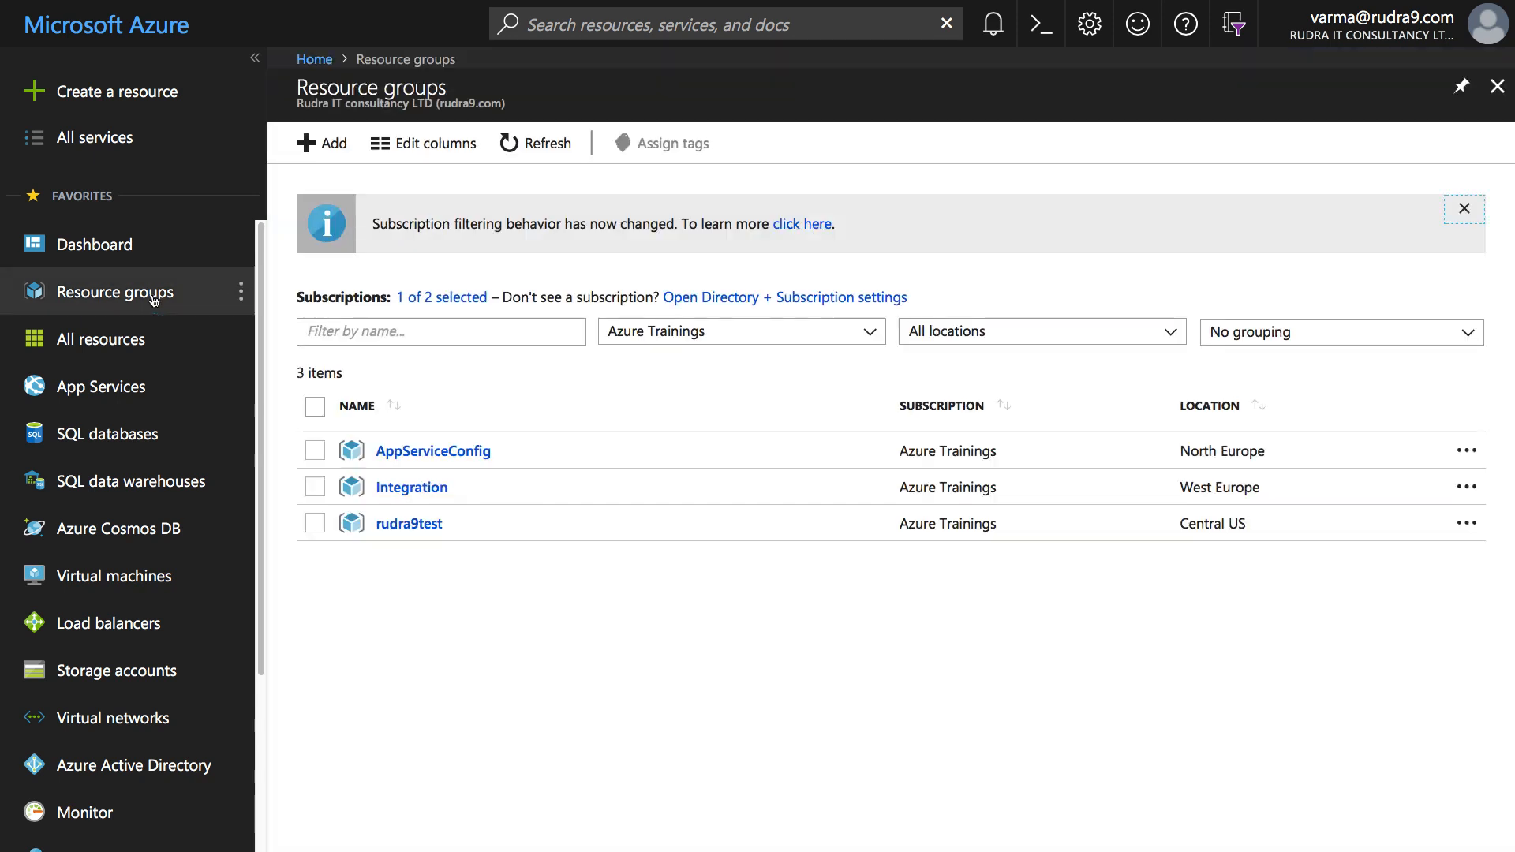
pyautogui.click(992, 24)
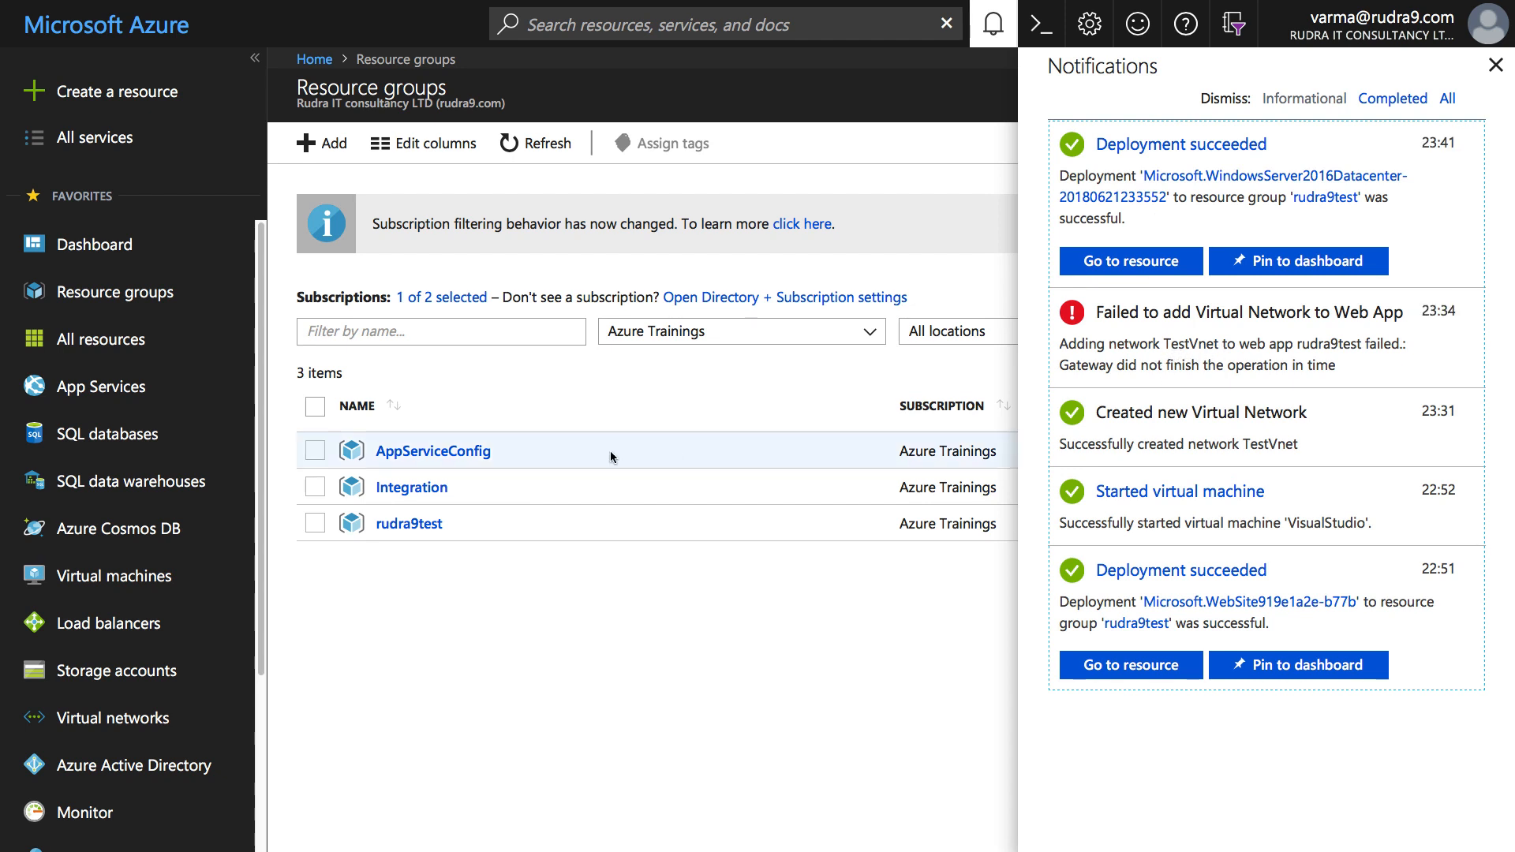
pyautogui.click(399, 527)
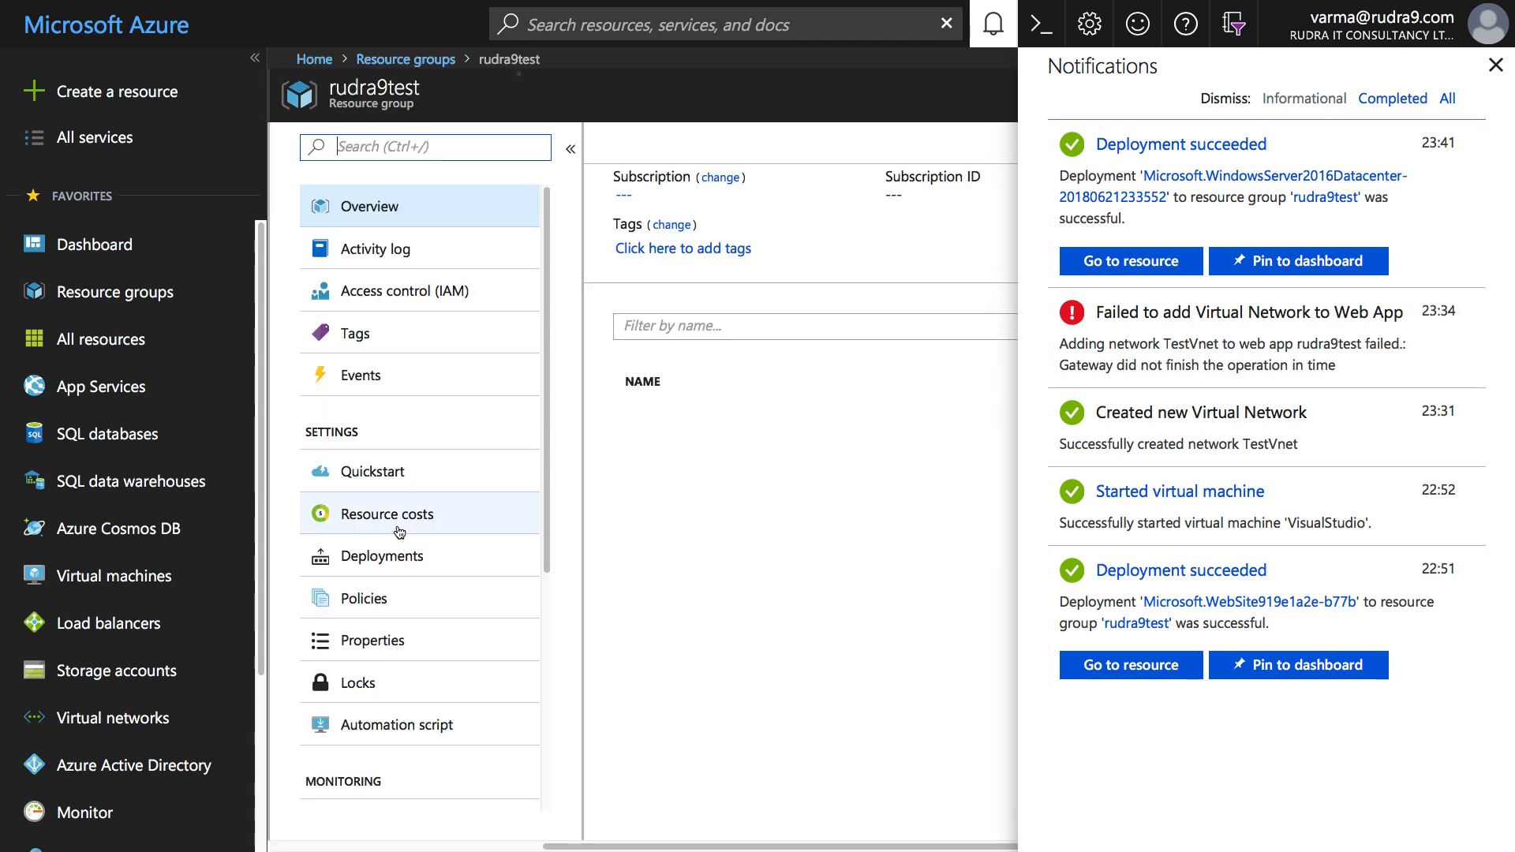
# - Open the rudra9test App Service and its Networking settings
pyautogui.click(1498, 66)
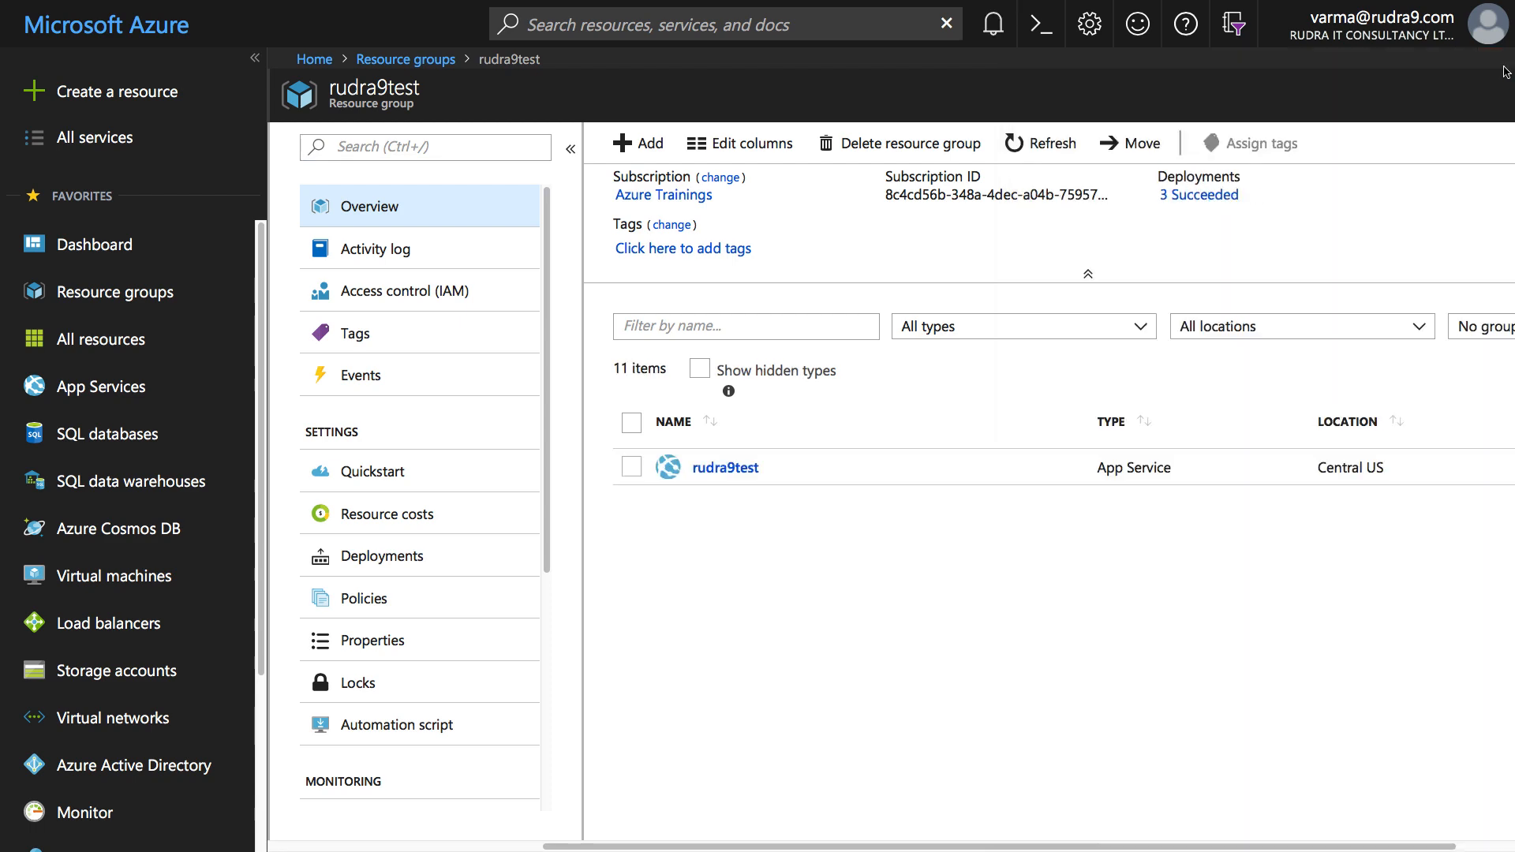
pyautogui.click(725, 468)
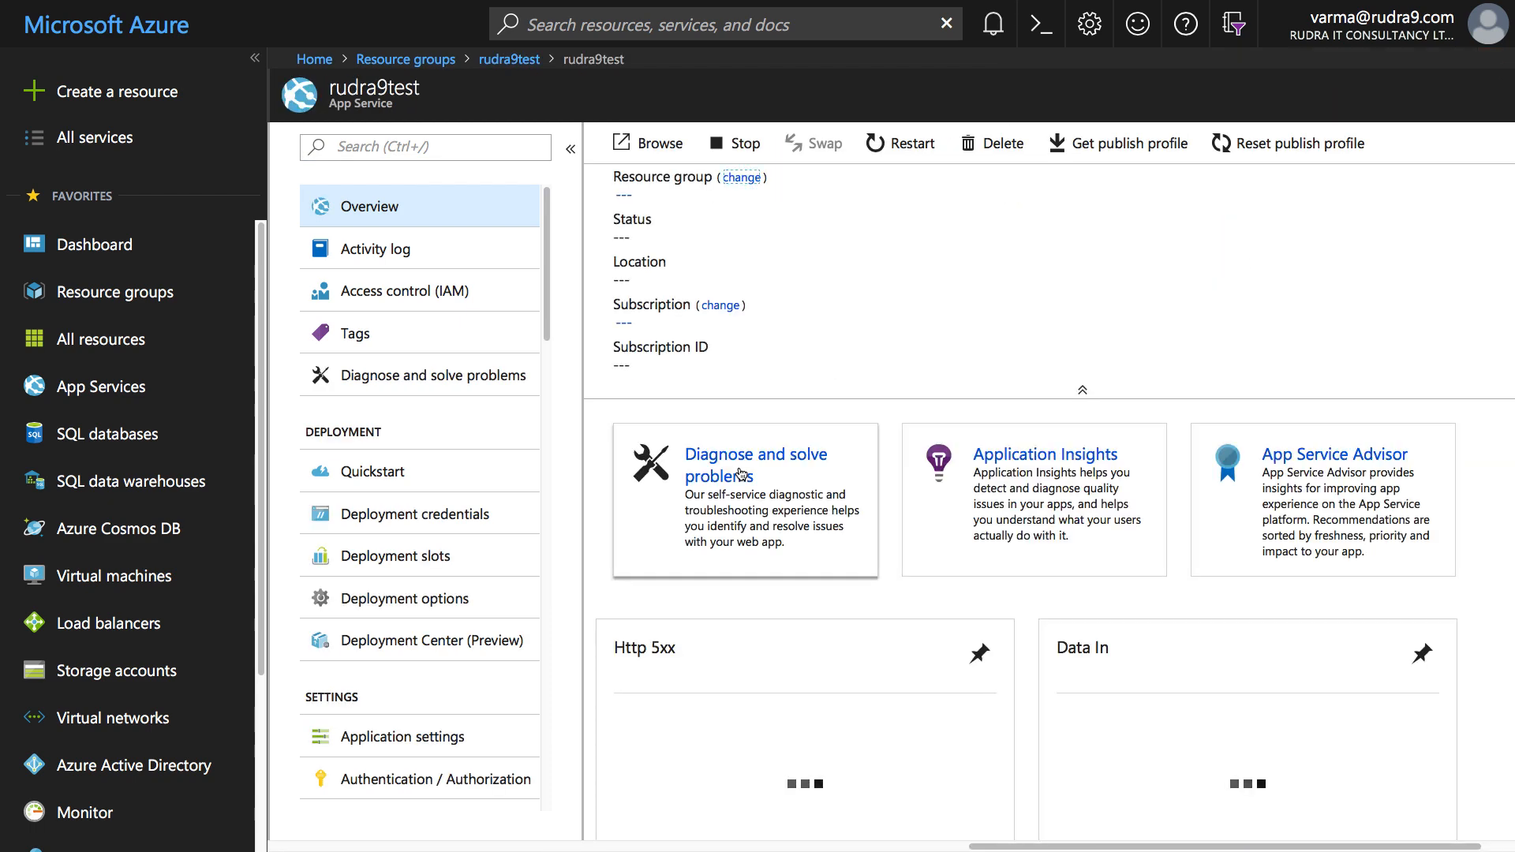
pyautogui.moveTo(547, 331); pyautogui.dragTo(547, 506)
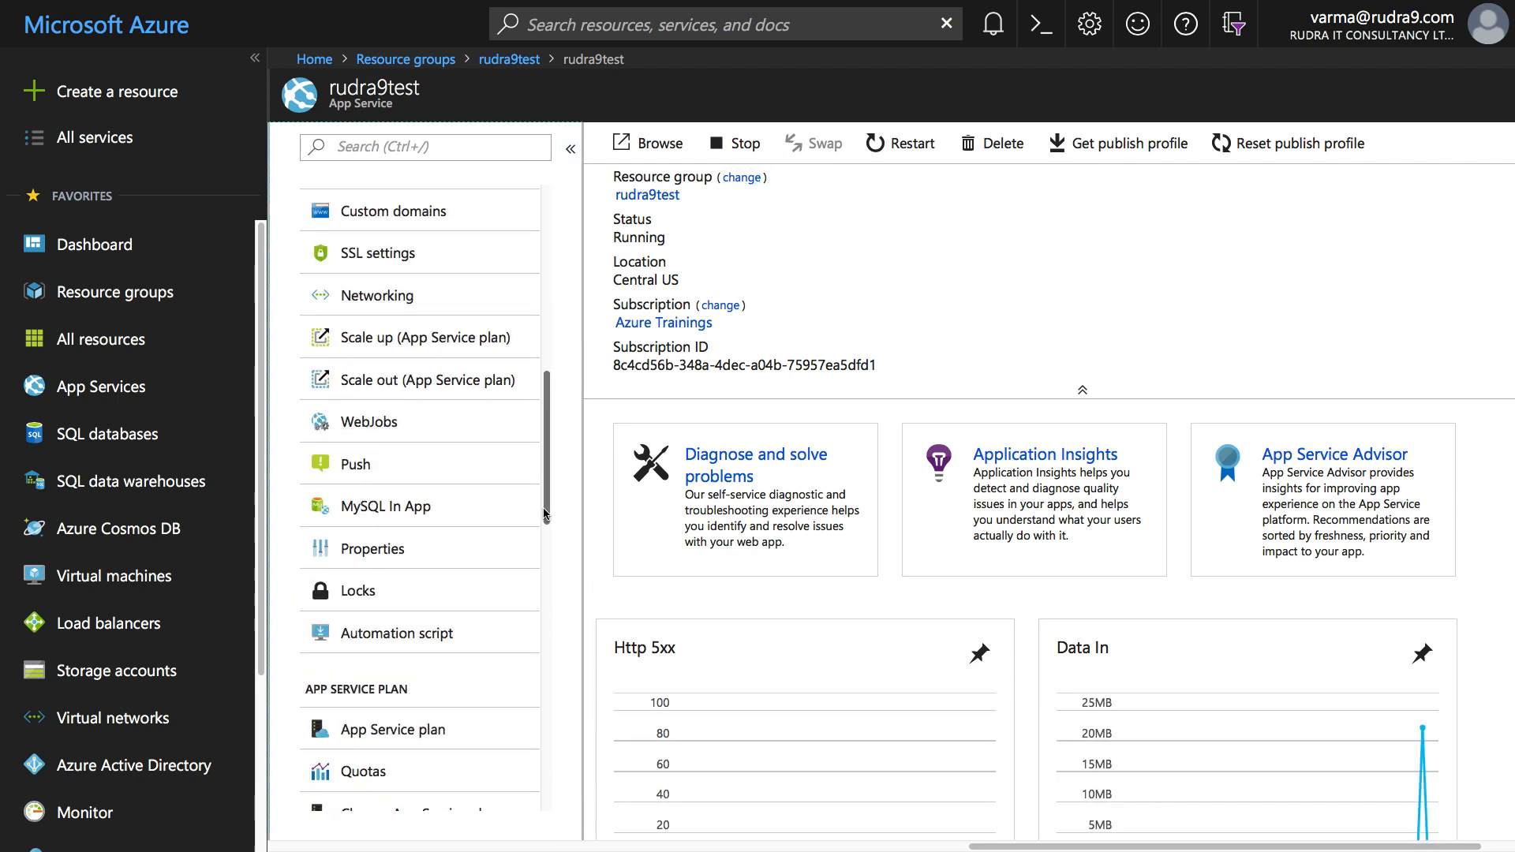
pyautogui.click(381, 303)
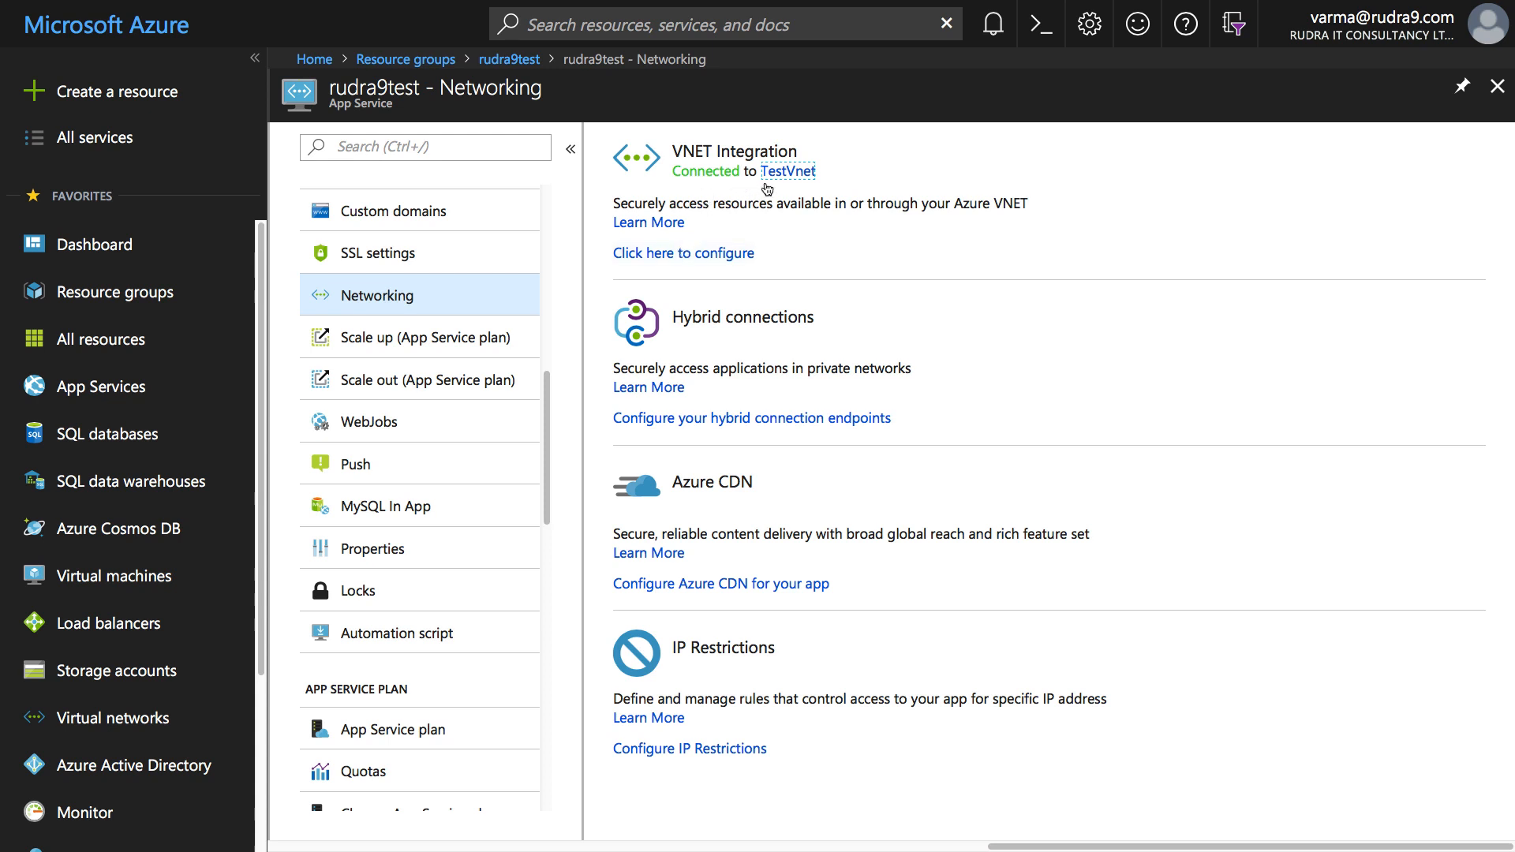
# - Disconnect the app's existing VNet integration and reconnect it to TestVnet
pyautogui.click(709, 260)
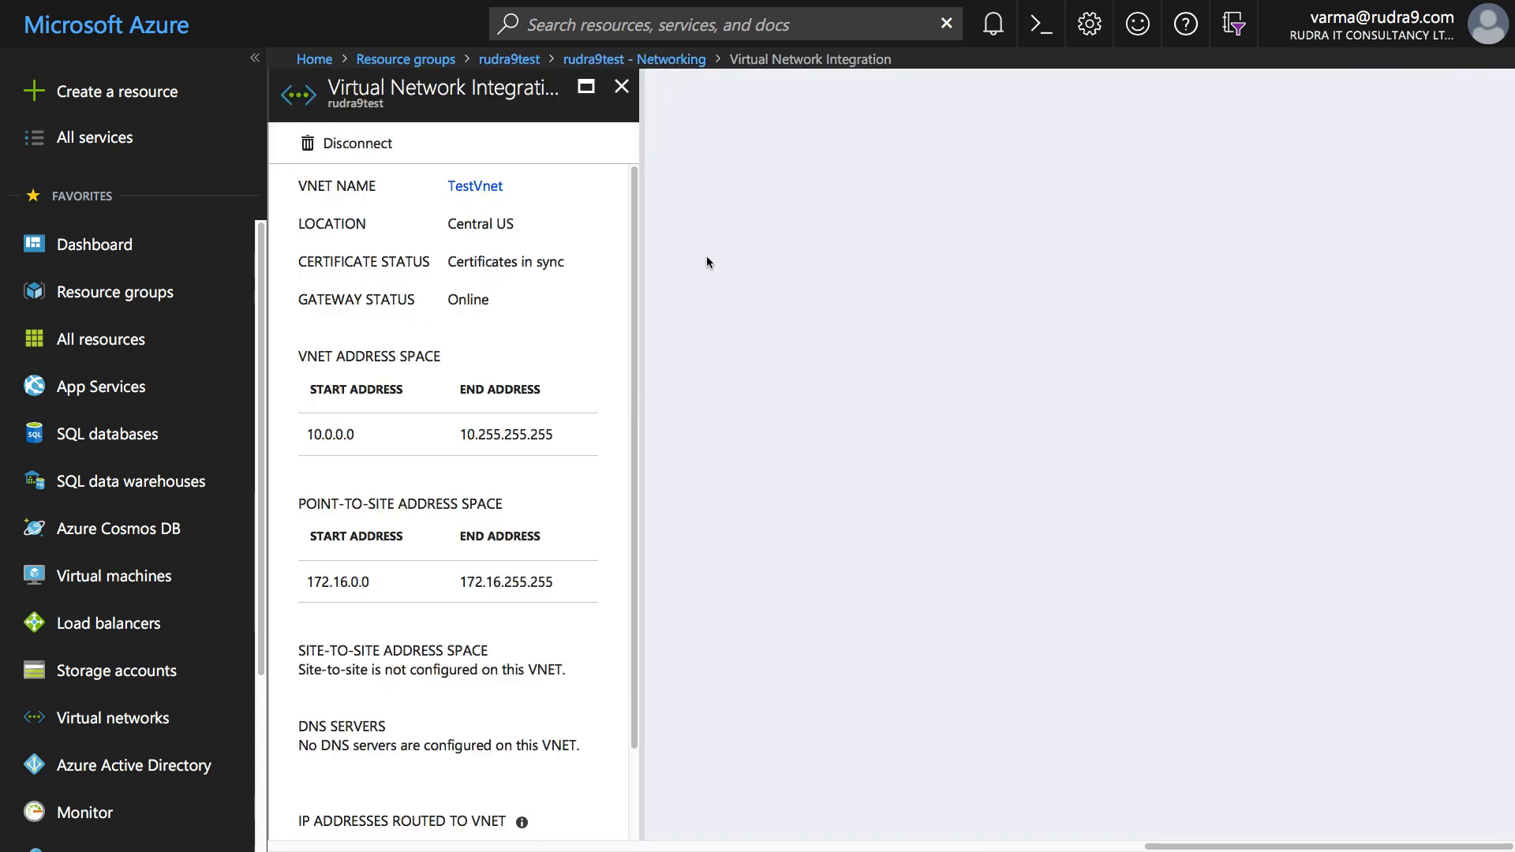
pyautogui.click(356, 146)
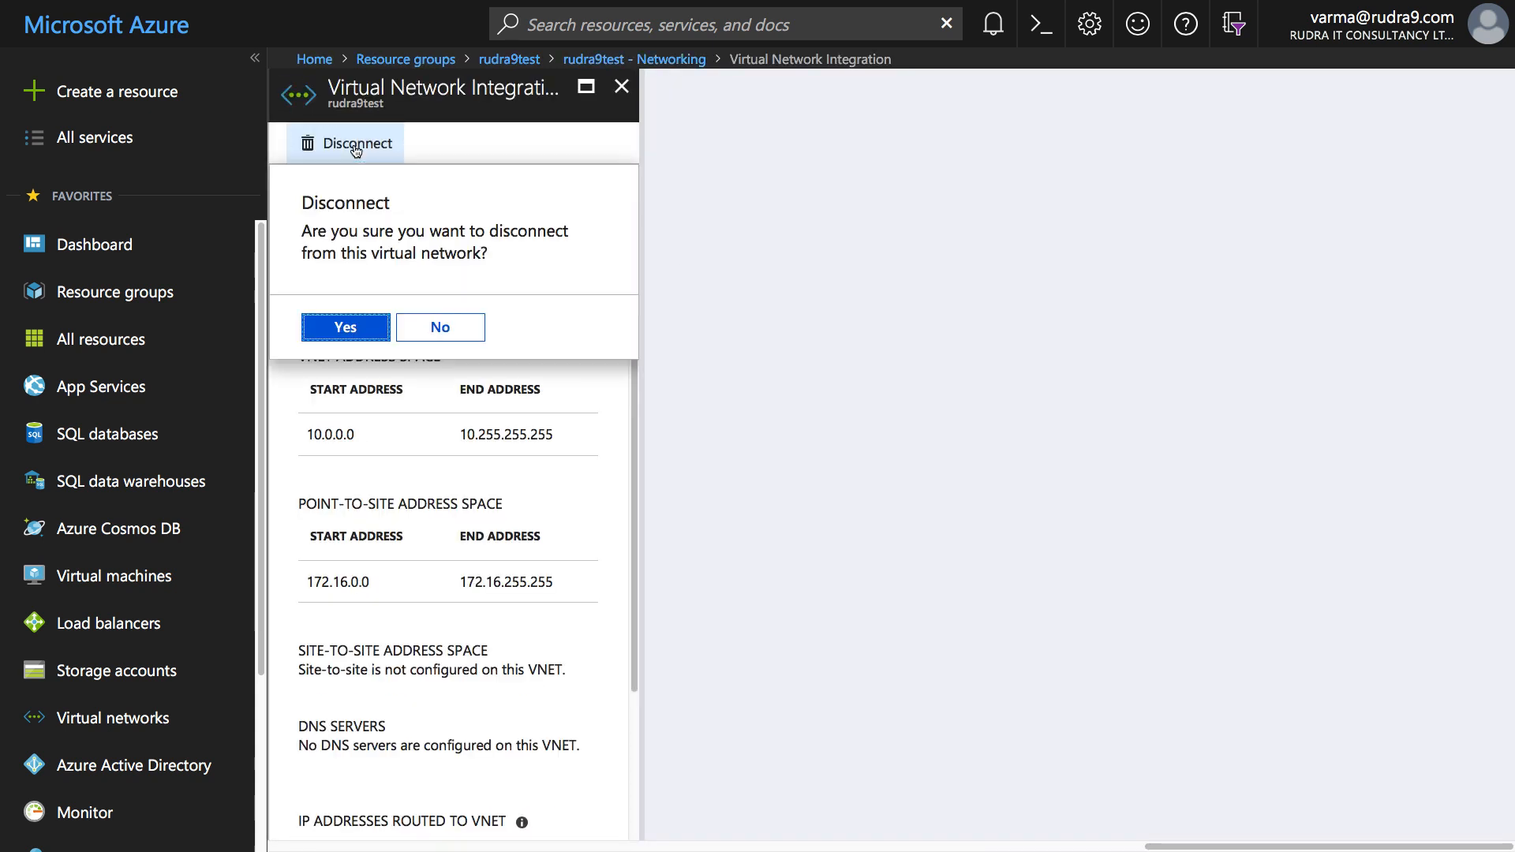
pyautogui.click(353, 332)
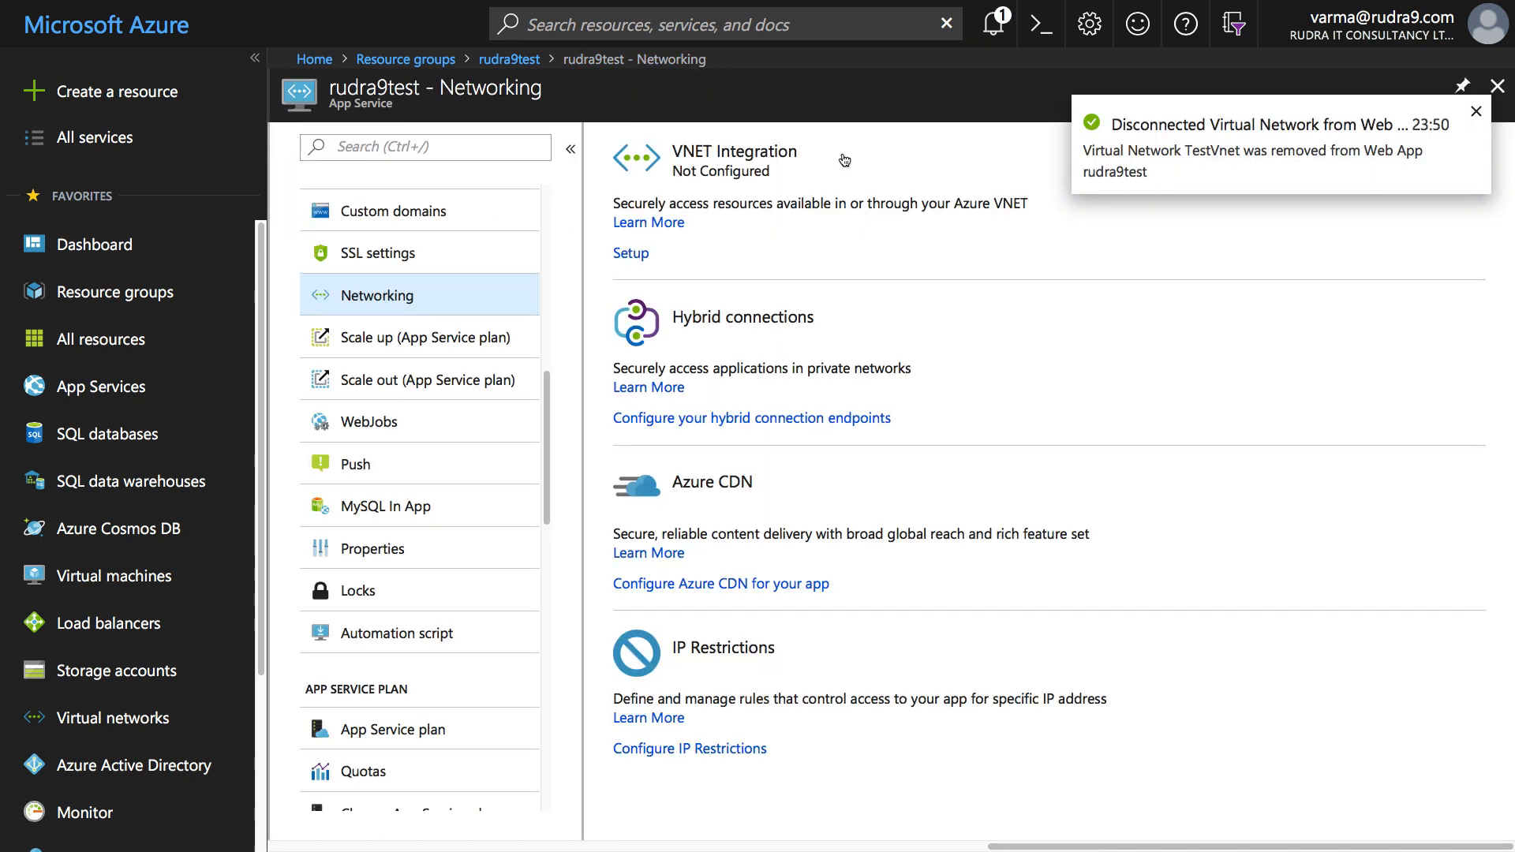
pyautogui.click(631, 253)
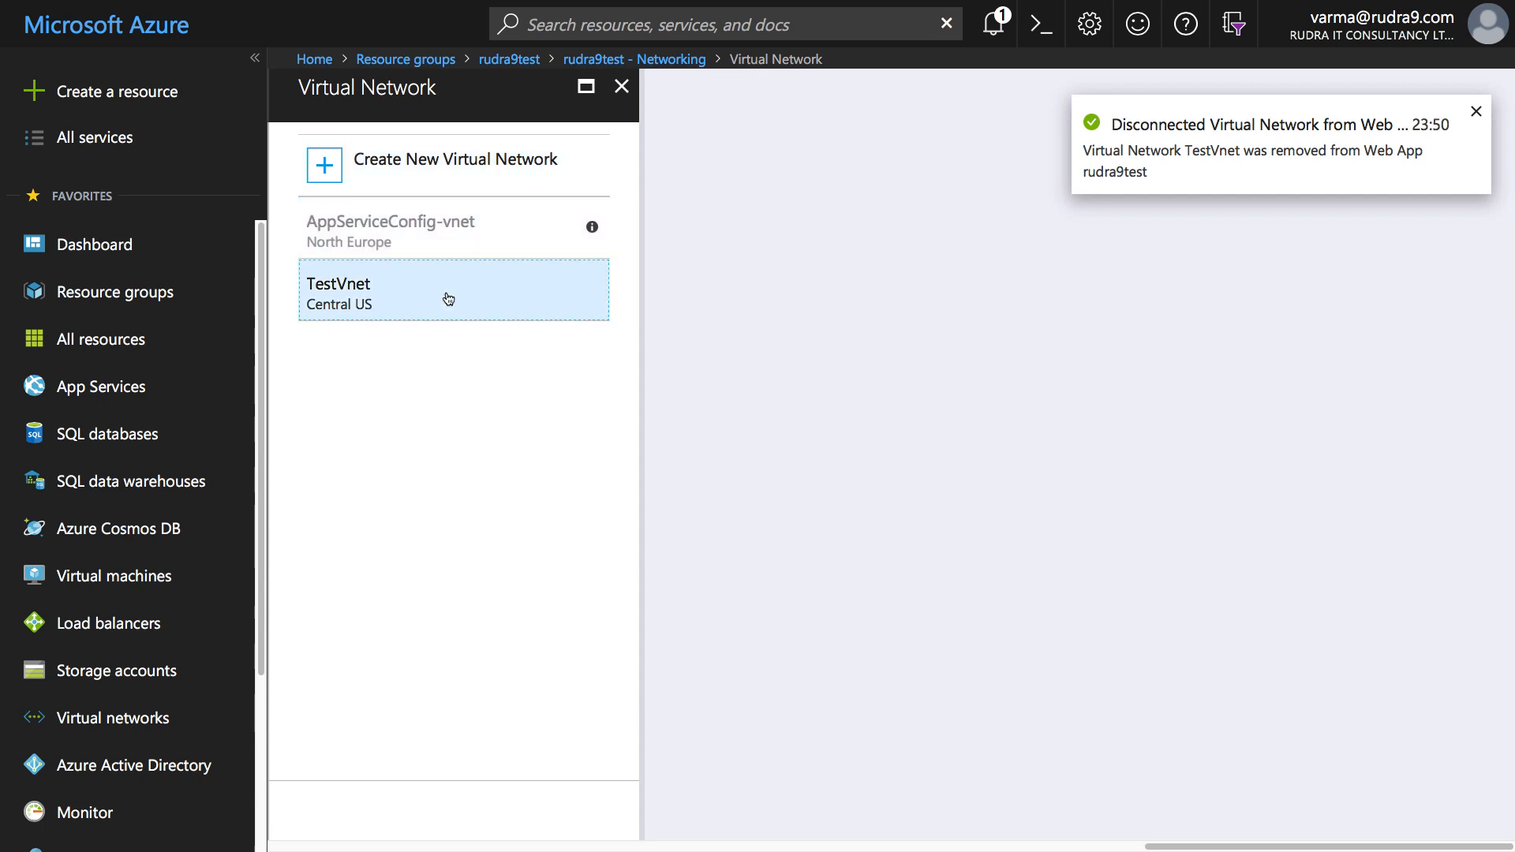
pyautogui.click(443, 298)
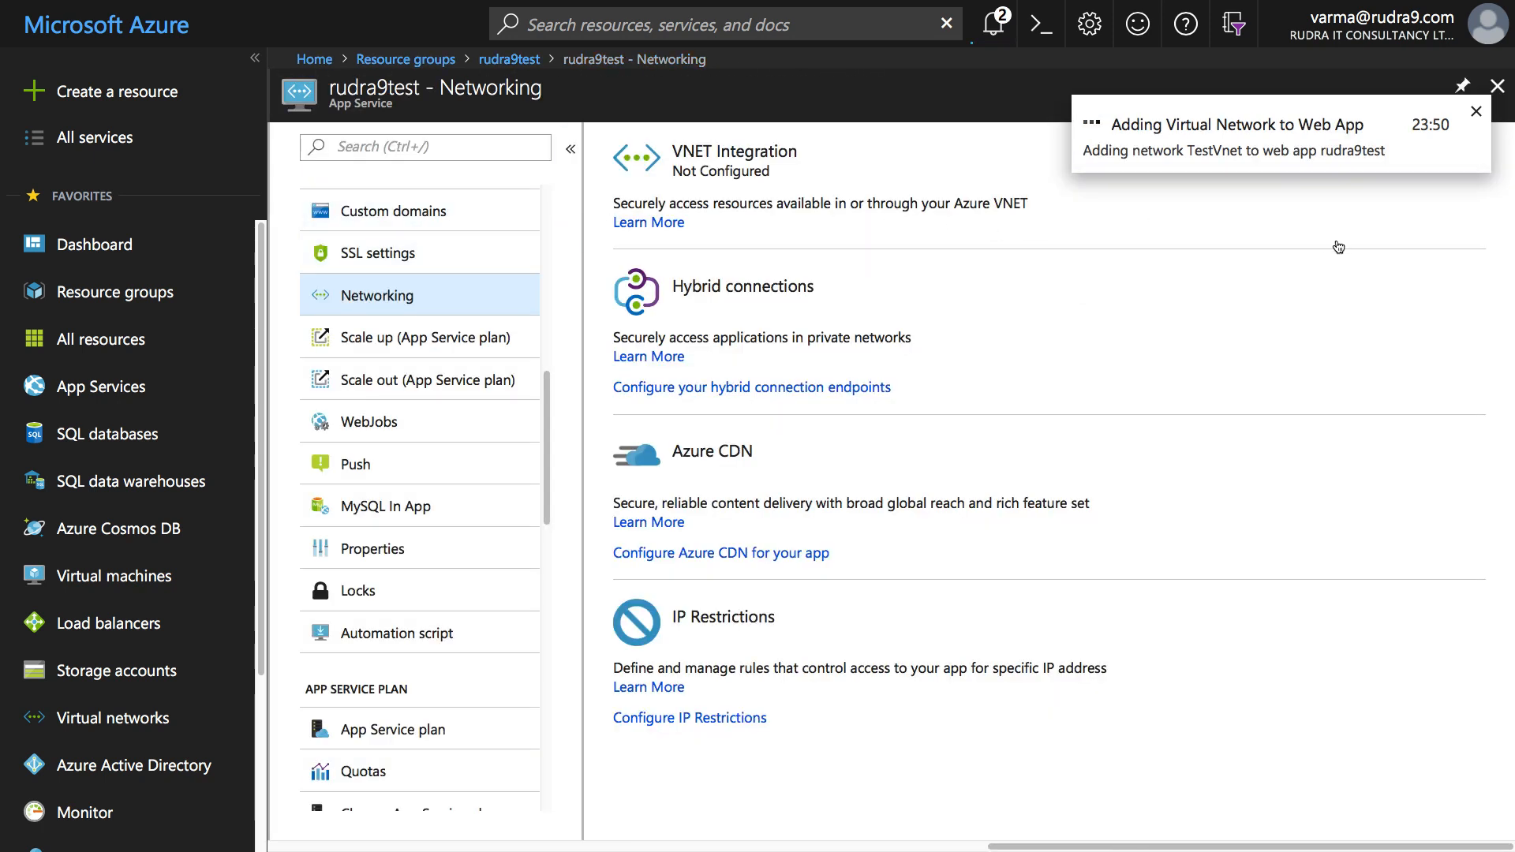
pyautogui.click(993, 20)
pyautogui.click(993, 20)
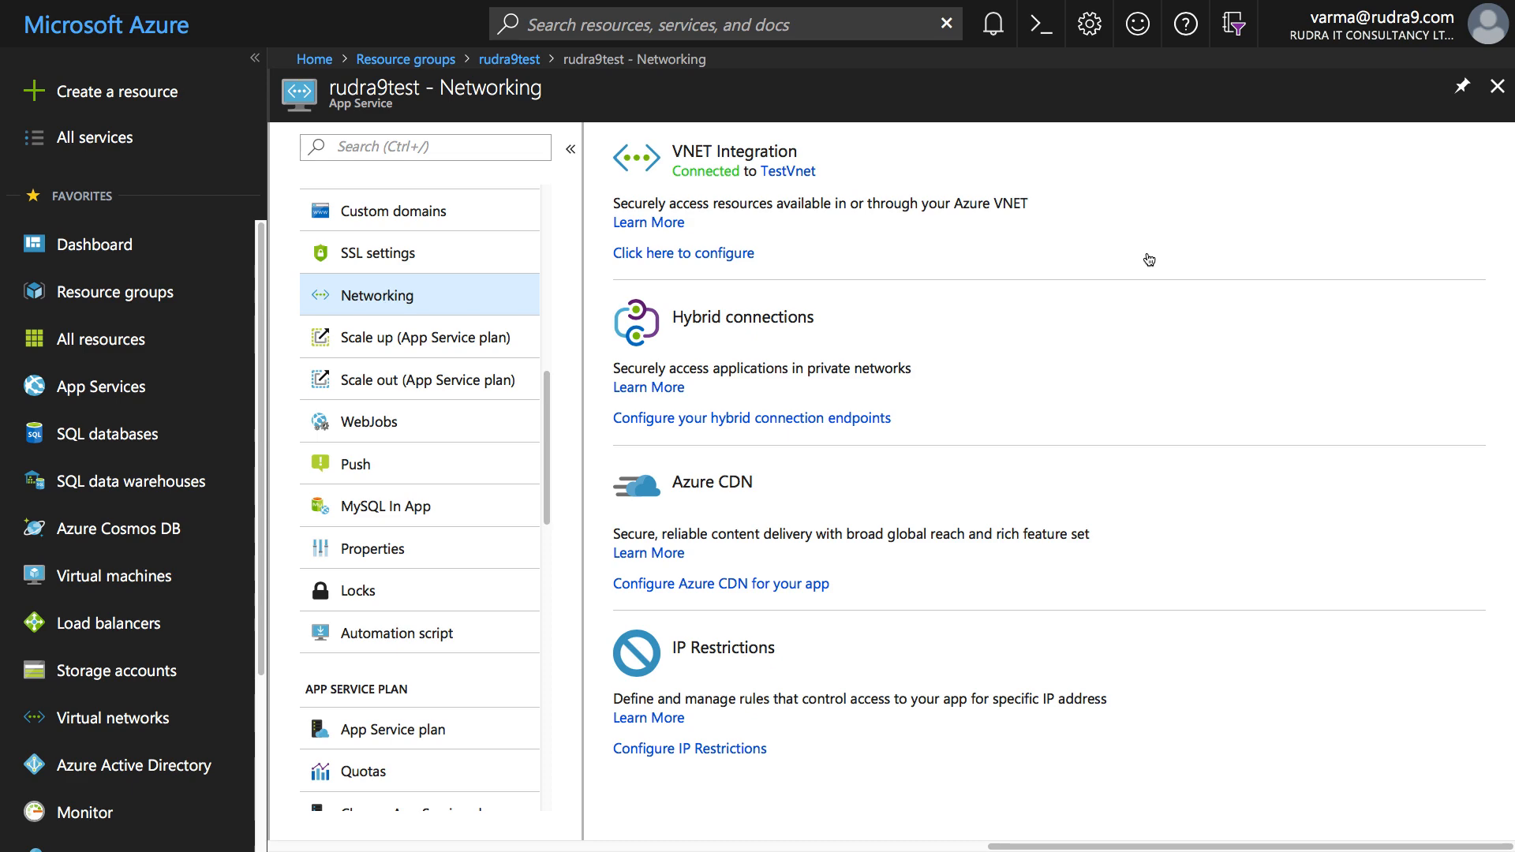
pyautogui.click(1497, 87)
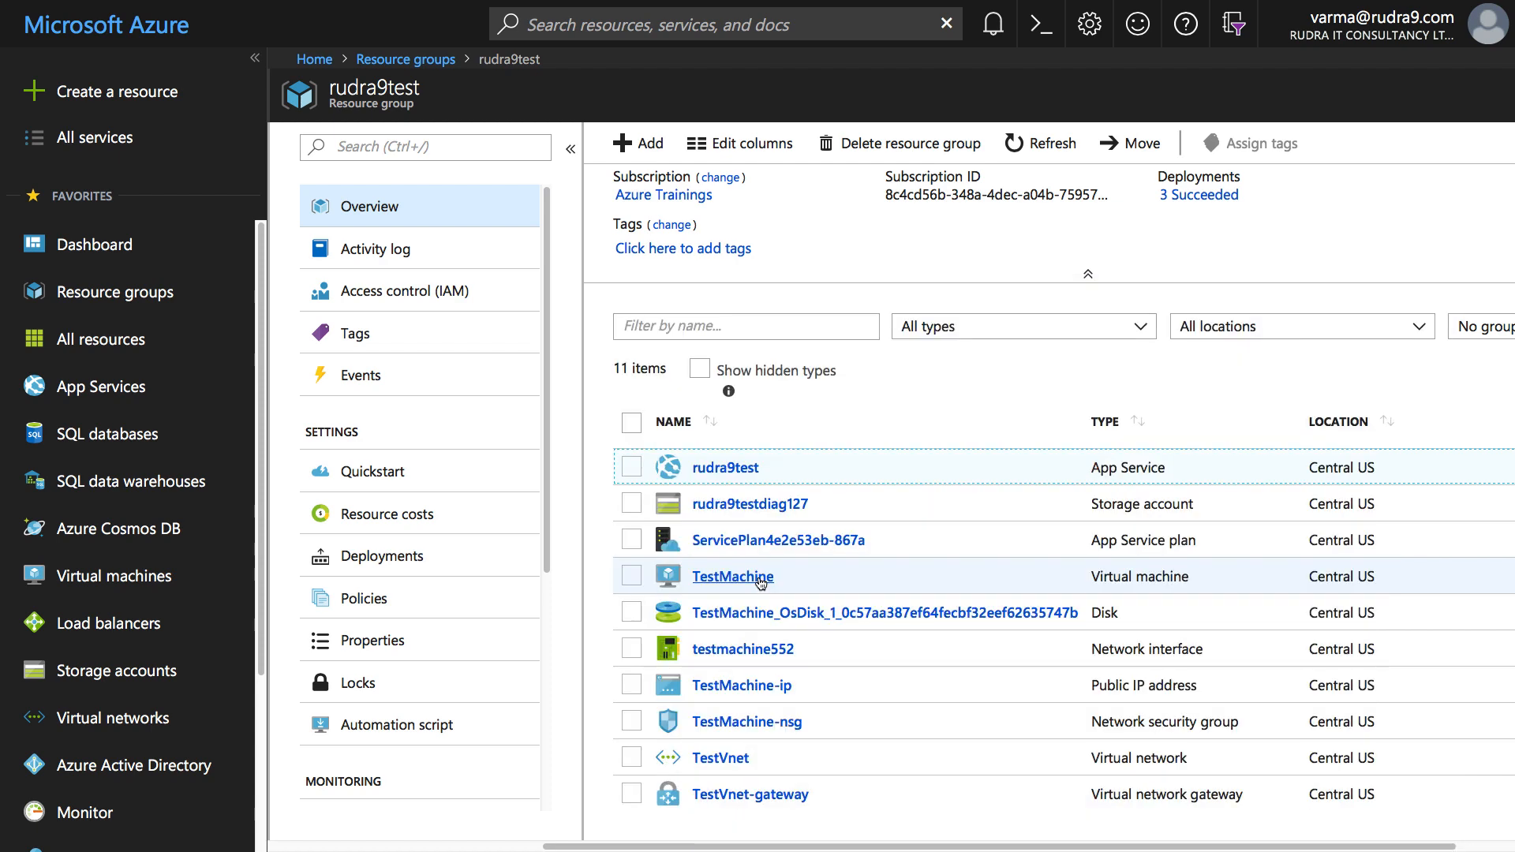
pyautogui.click(726, 469)
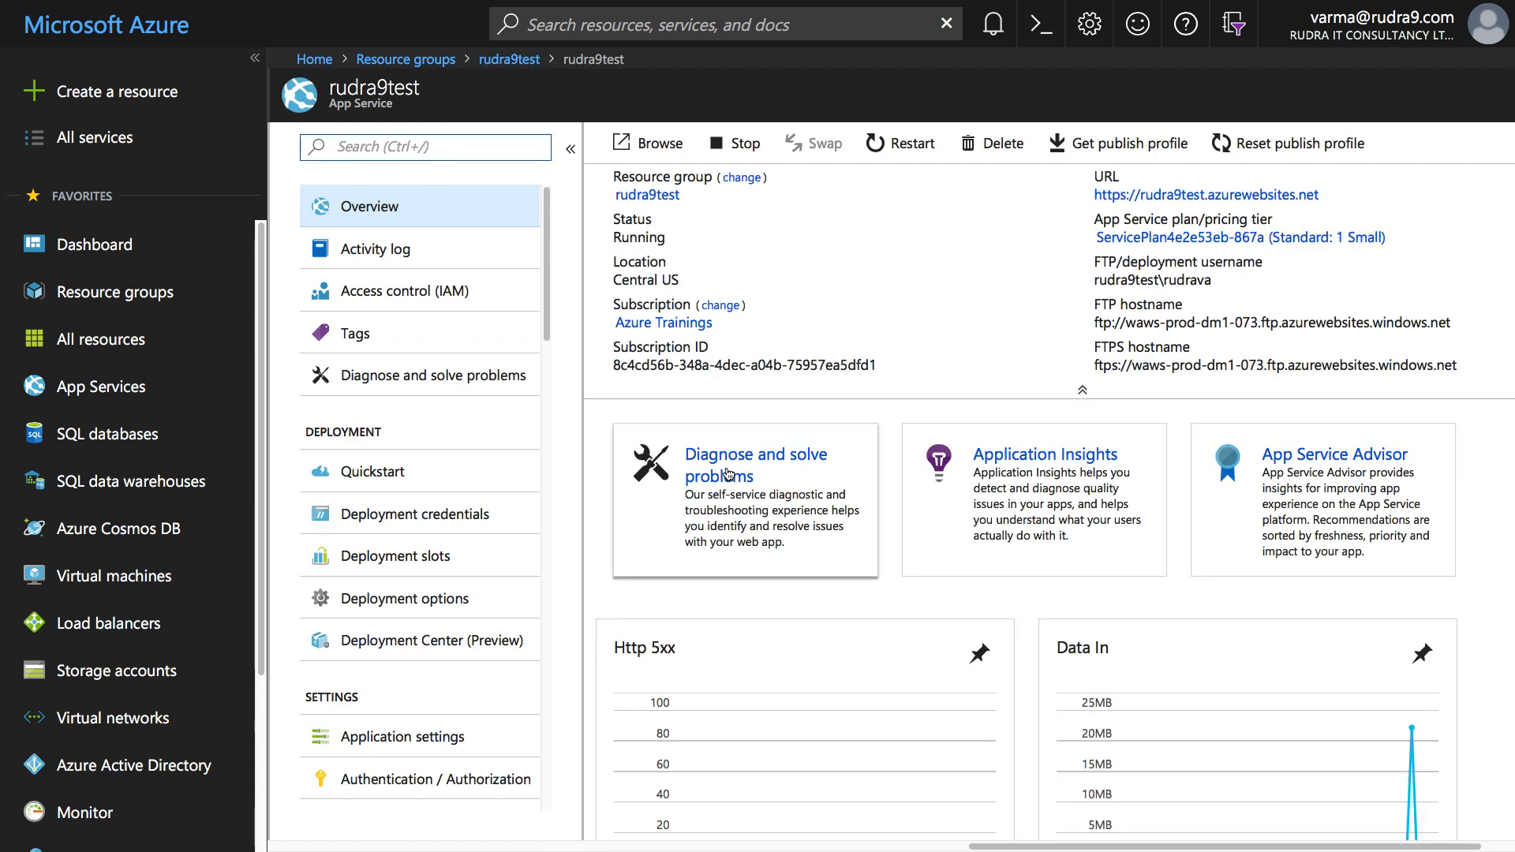
pyautogui.click(1203, 195)
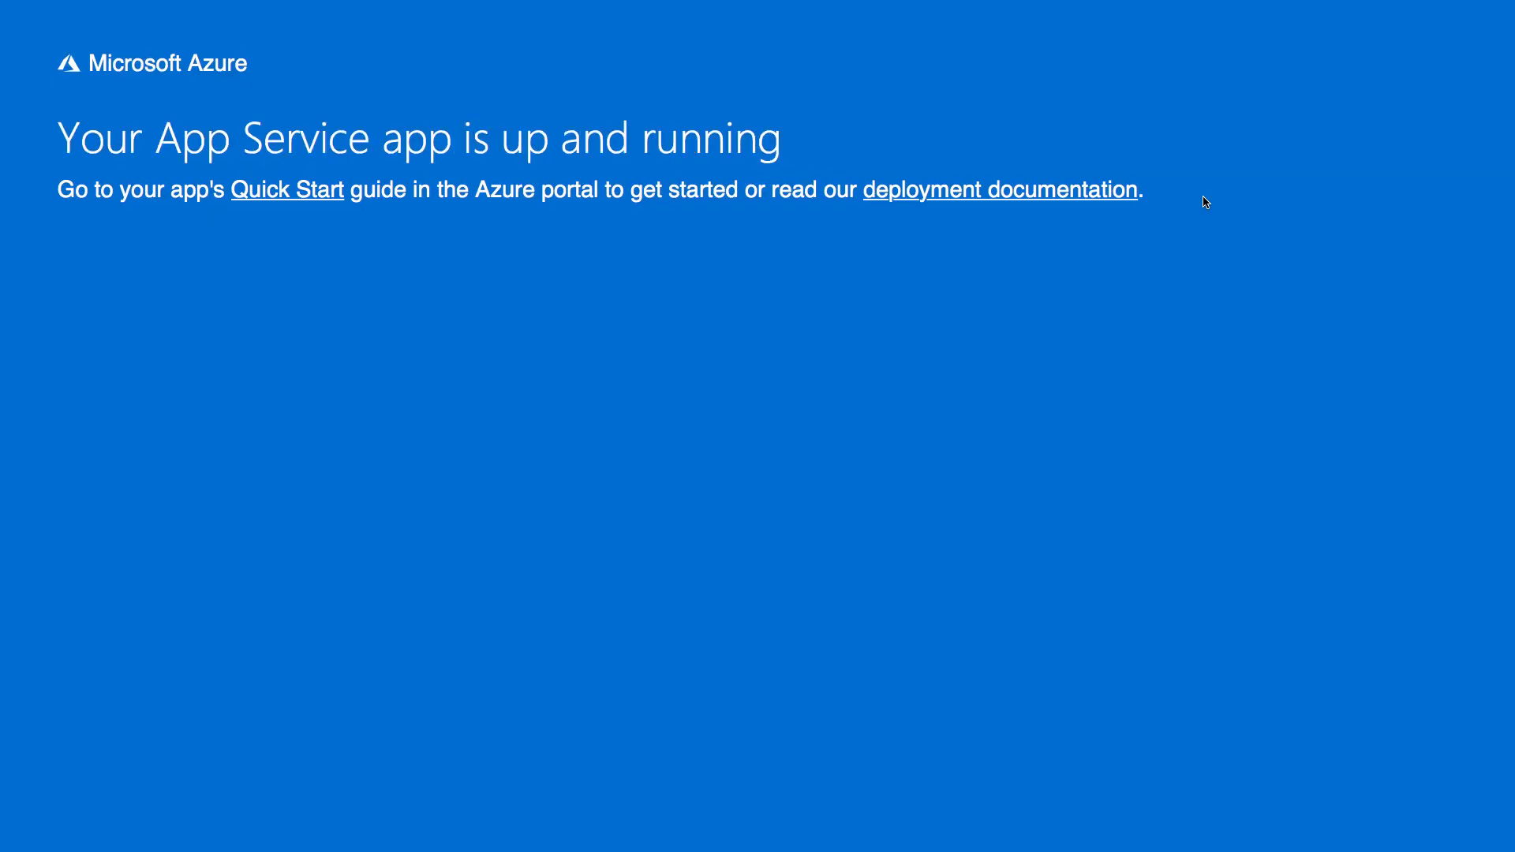
# - Load /swagger/ui/index on the rudra9test site and expand the Values operations
pyautogui.moveTo(821, 4)
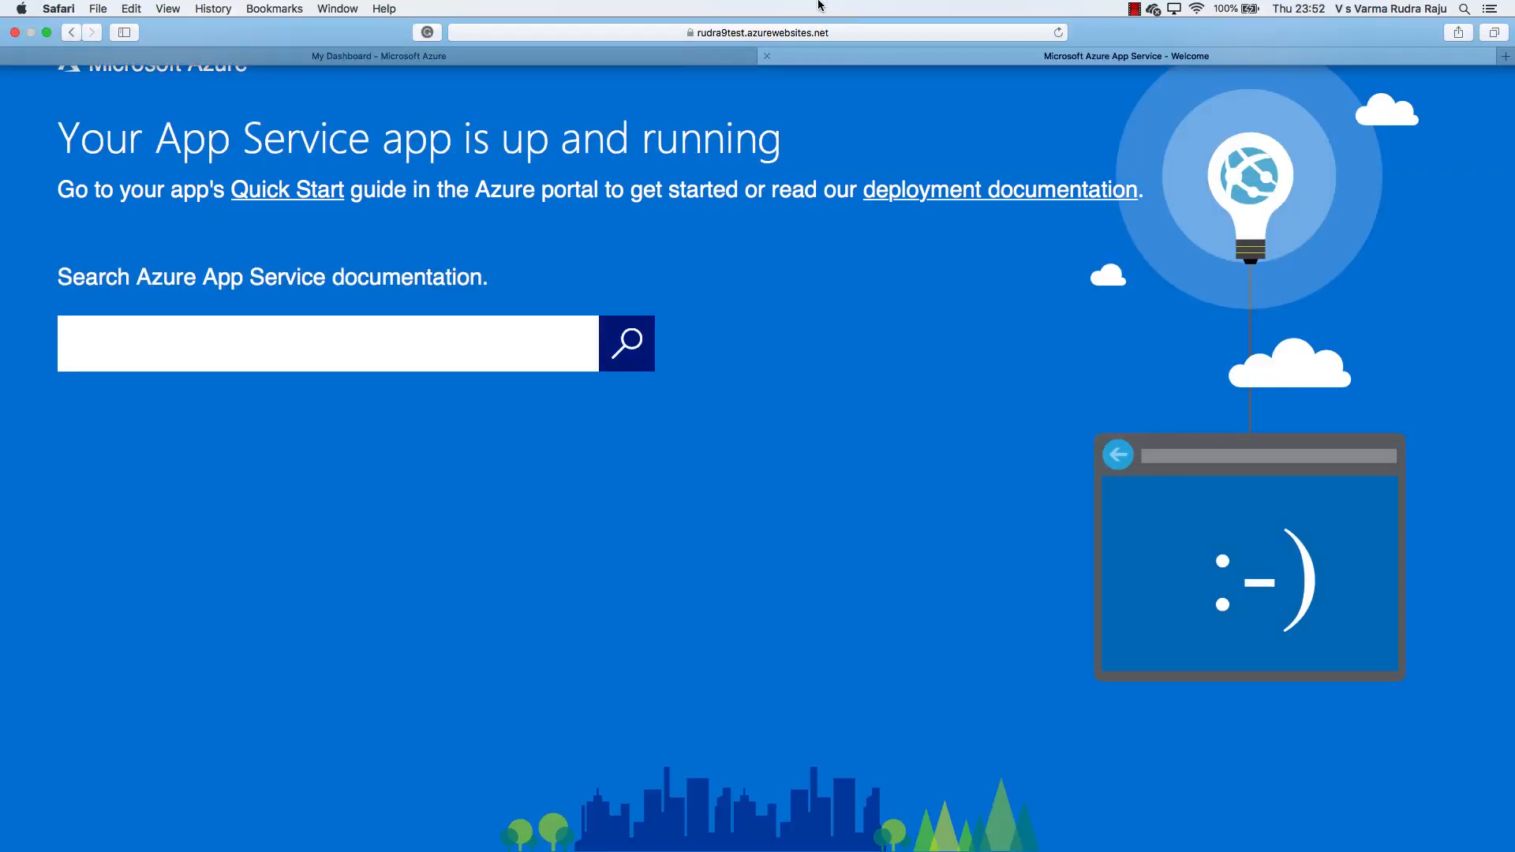
pyautogui.click(844, 32)
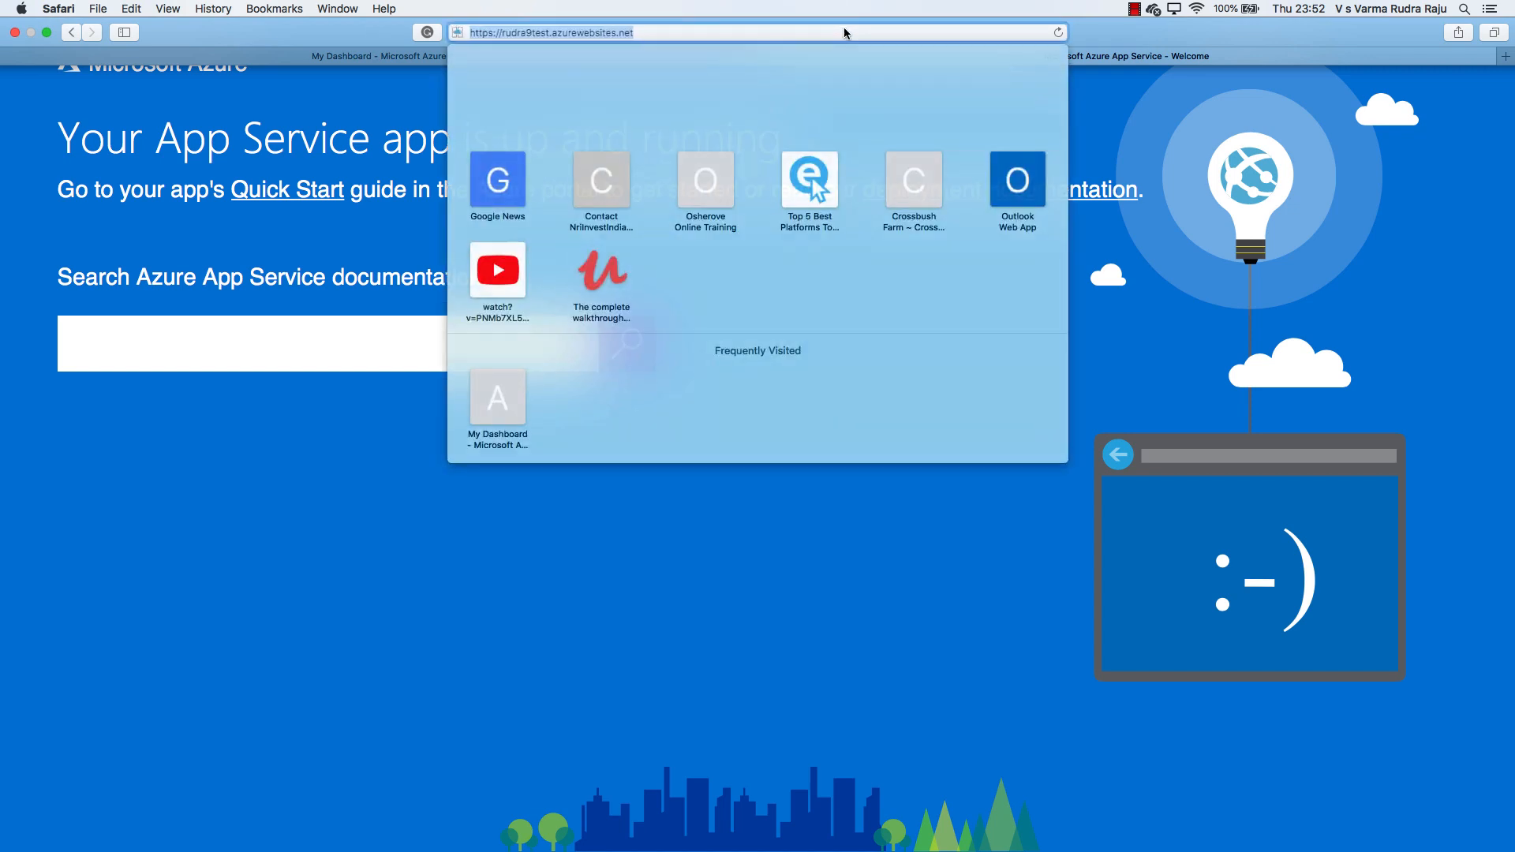
pyautogui.click(713, 32)
pyautogui.write('/swagger')
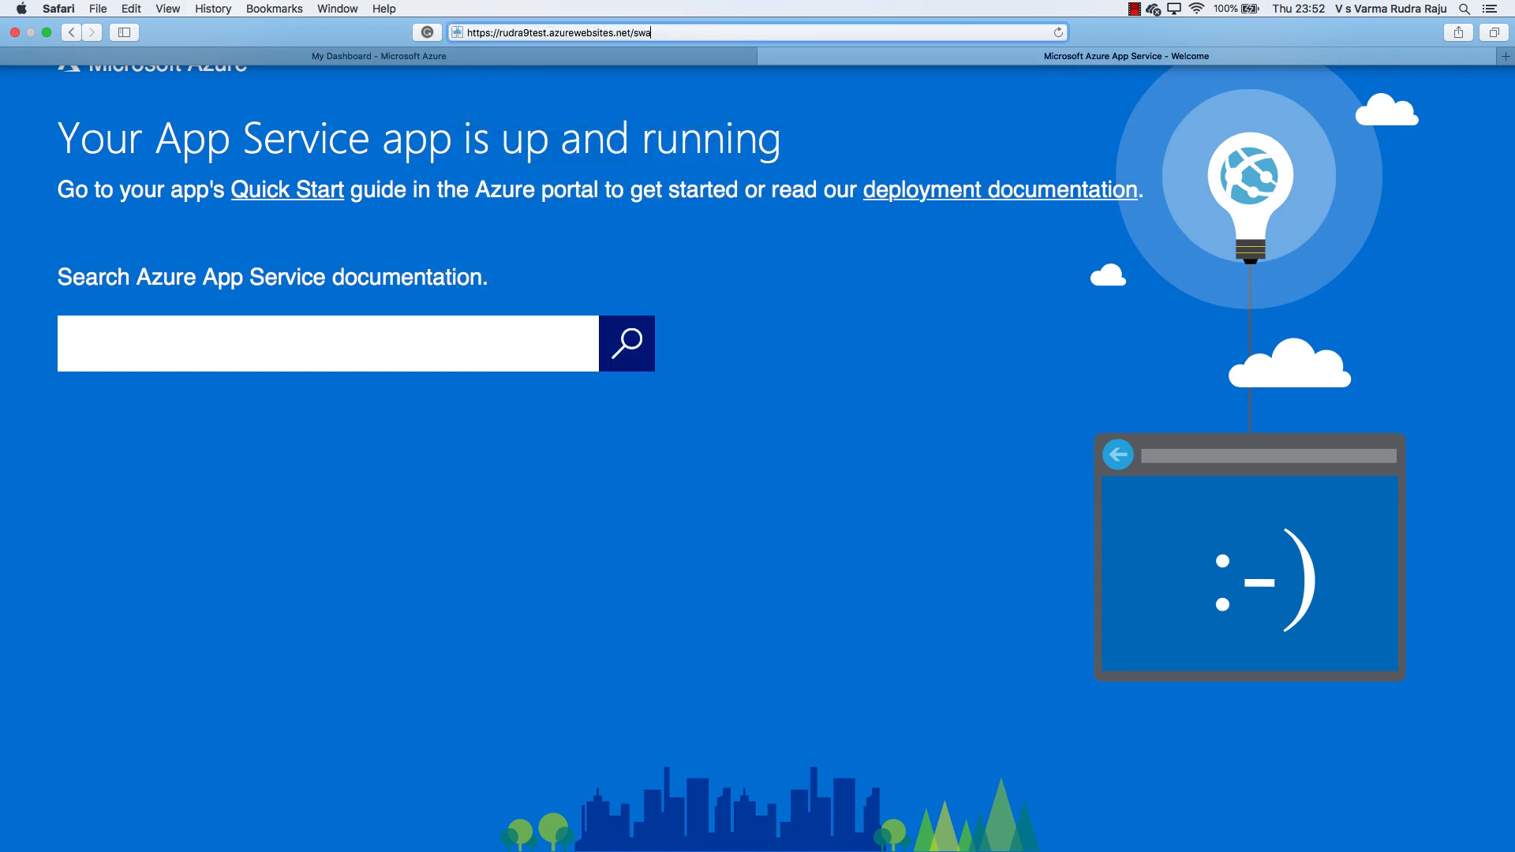
pyautogui.write('/ui/indes')
pyautogui.press('BackSpace')
pyautogui.write('x')
pyautogui.press('Return')
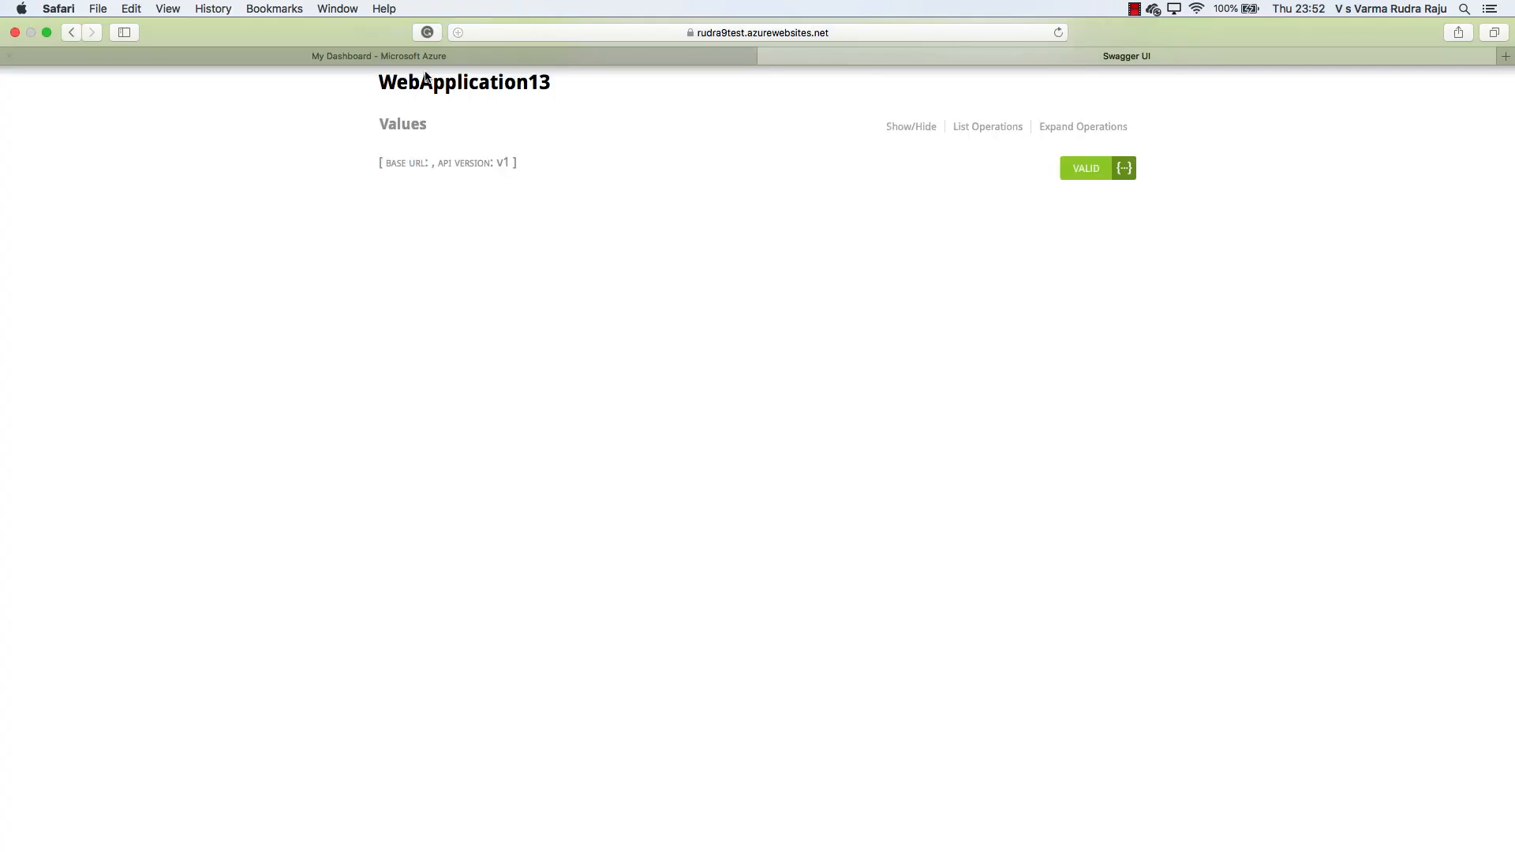
pyautogui.click(404, 128)
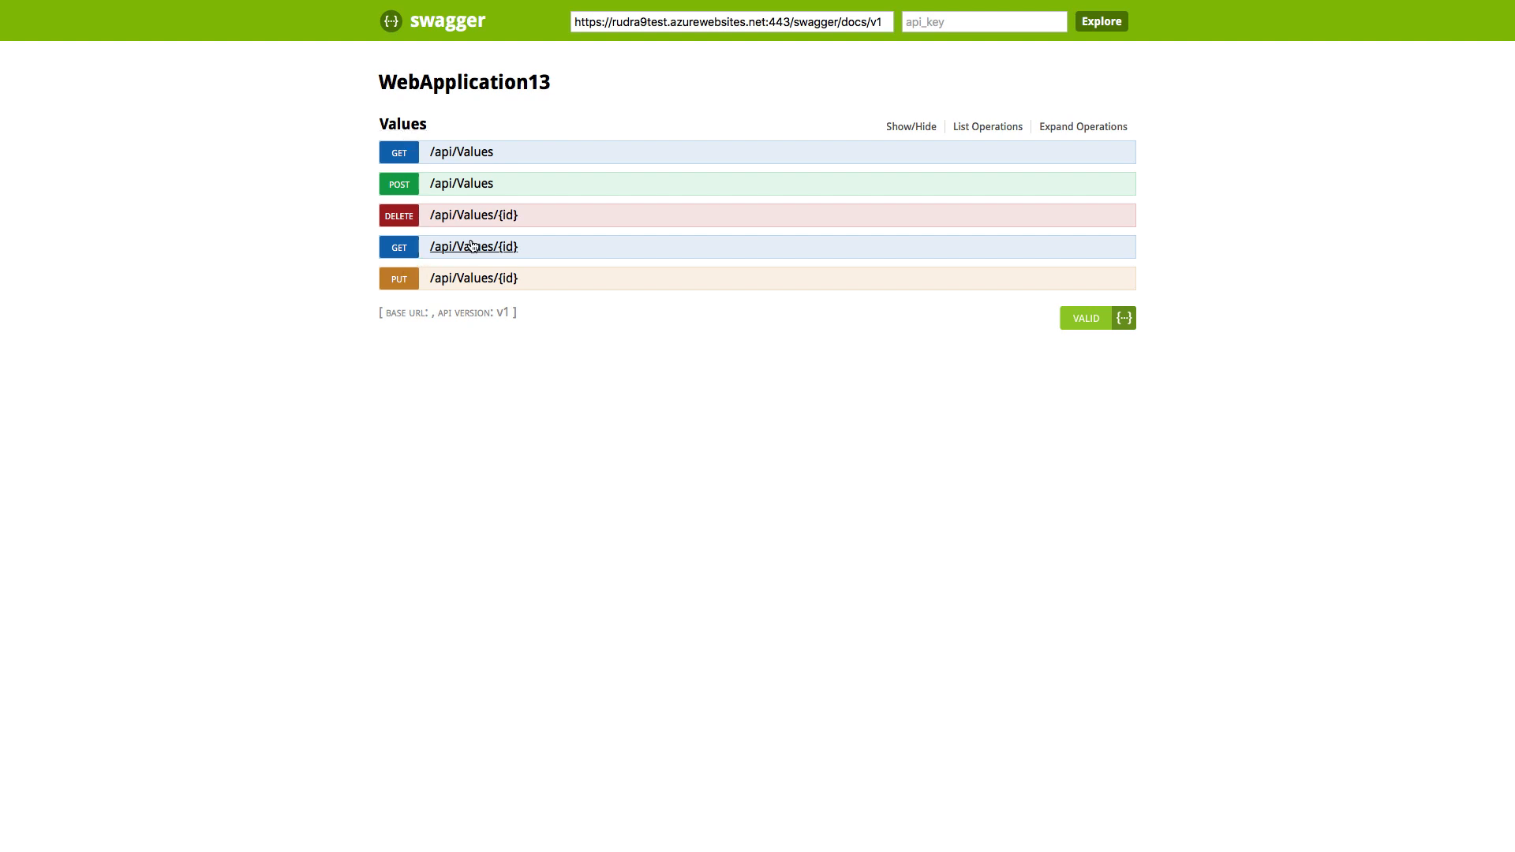
pyautogui.press('super+Tab')
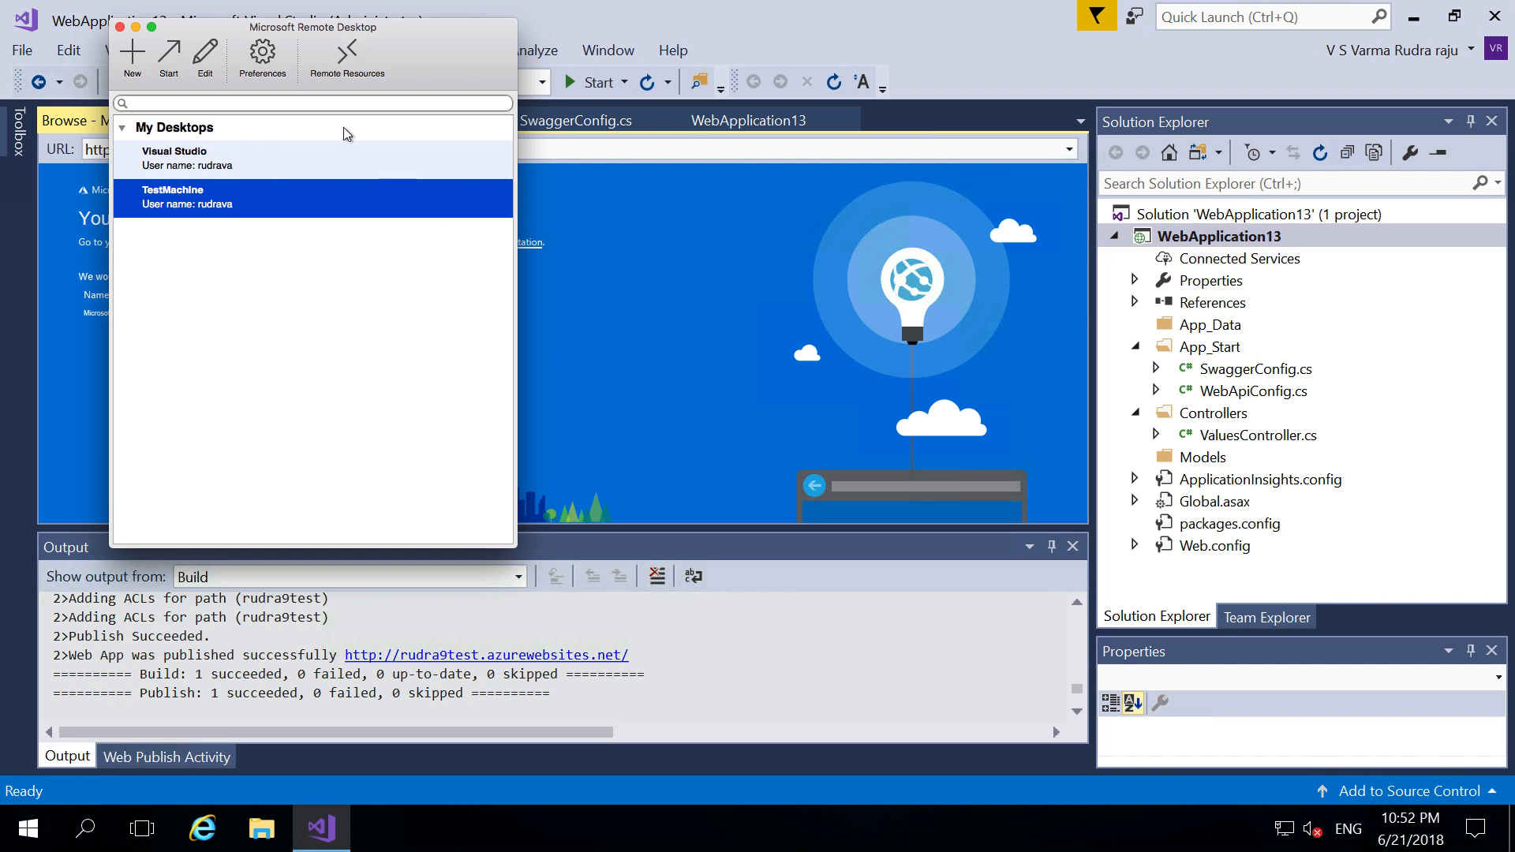
# - Close the Remote Desktop window and open ValuesController.cs in Visual Studio
pyautogui.click(216, 160)
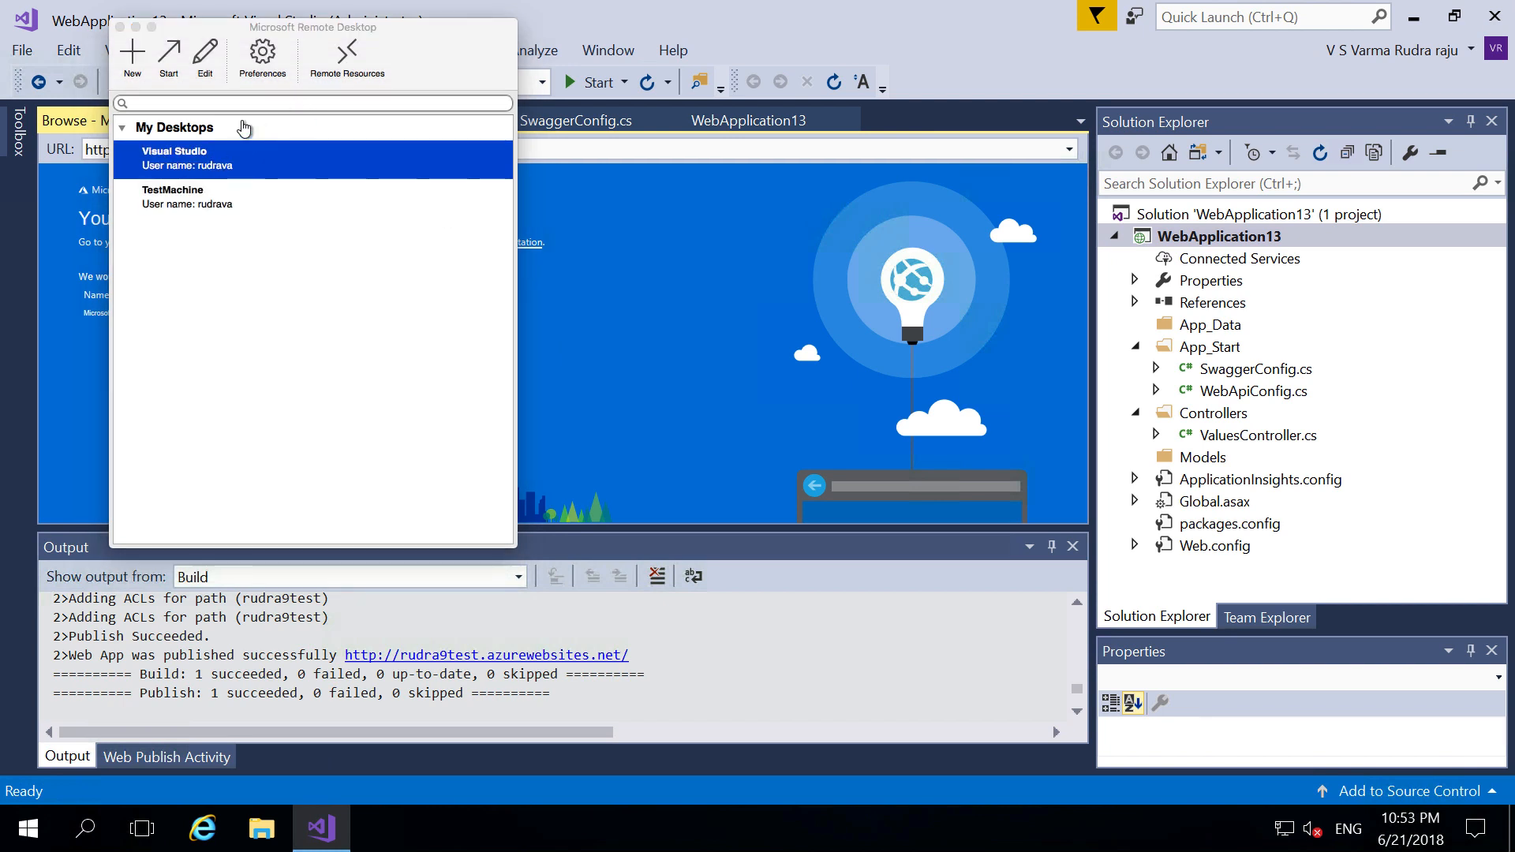
pyautogui.click(120, 28)
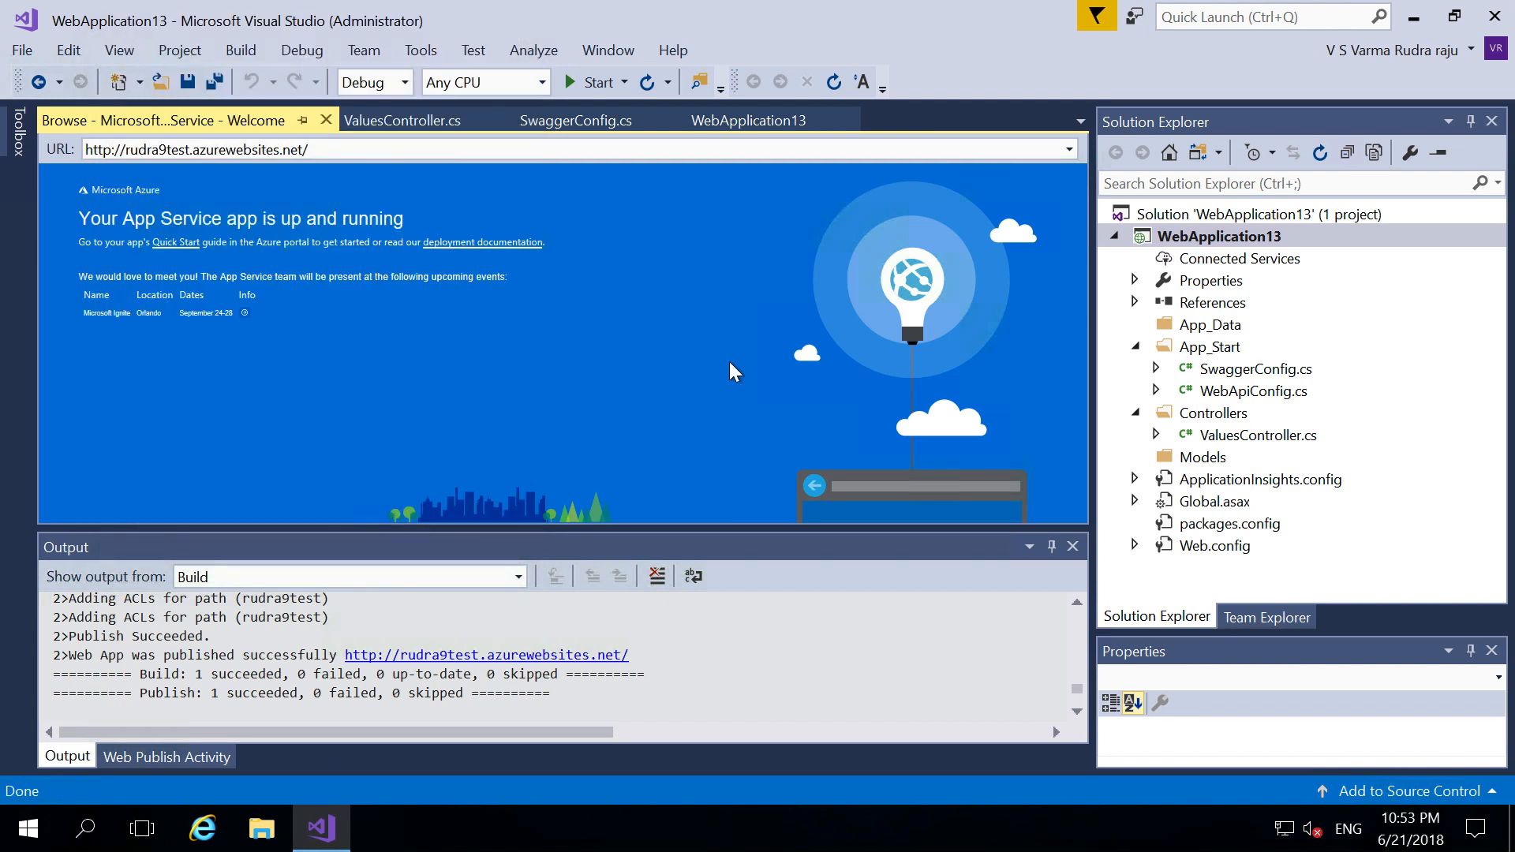
pyautogui.doubleClick(1234, 436)
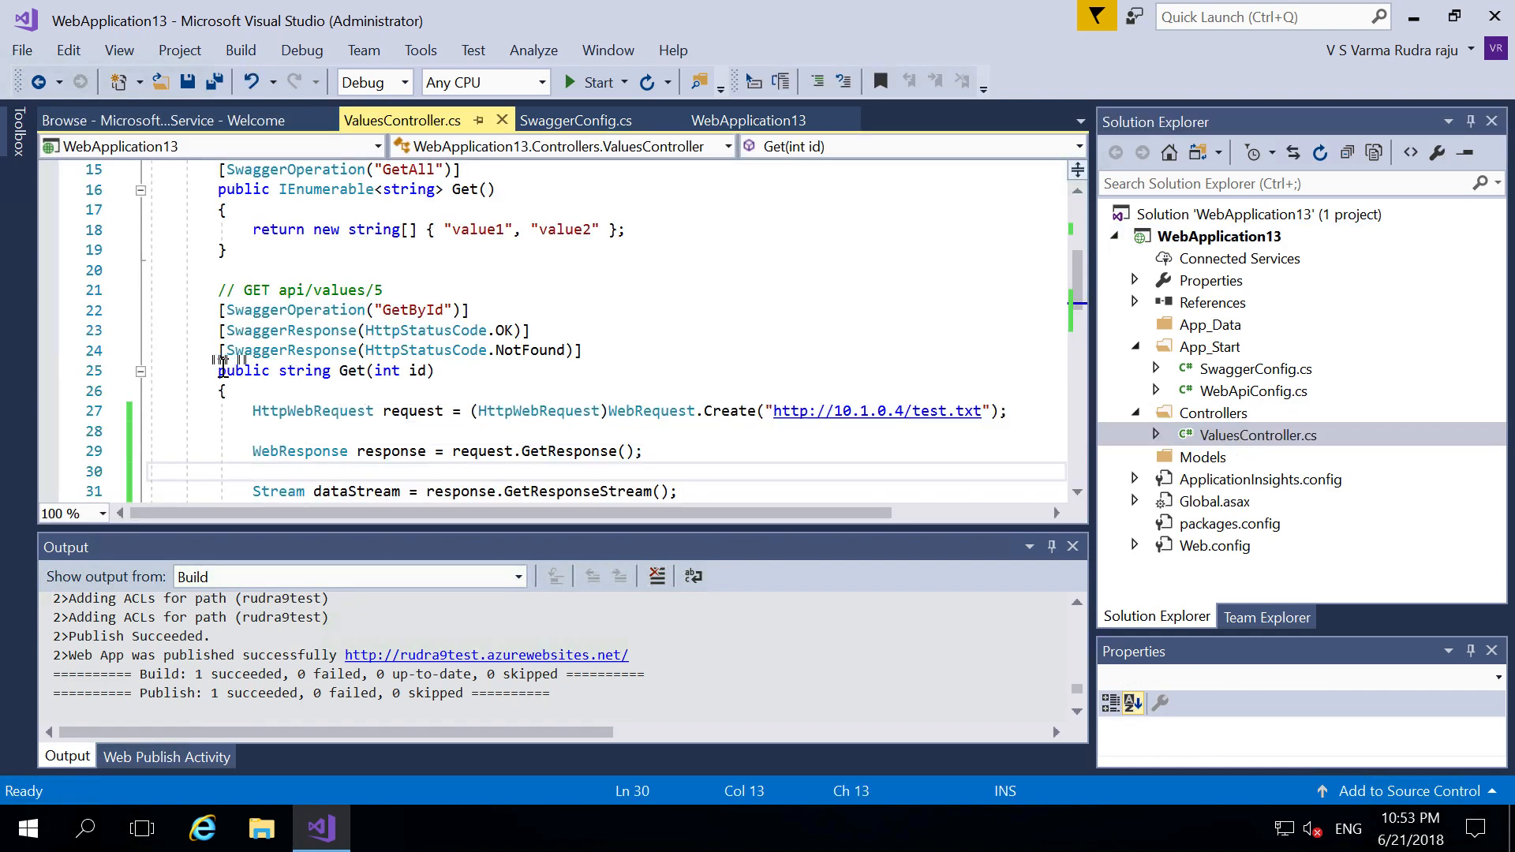
# - Review the Get(int id) code reading test.txt from 10.1.0.4, then return to Safari's Swagger page
pyautogui.doubleClick(229, 370)
pyautogui.moveTo(311, 367); pyautogui.dragTo(438, 370)
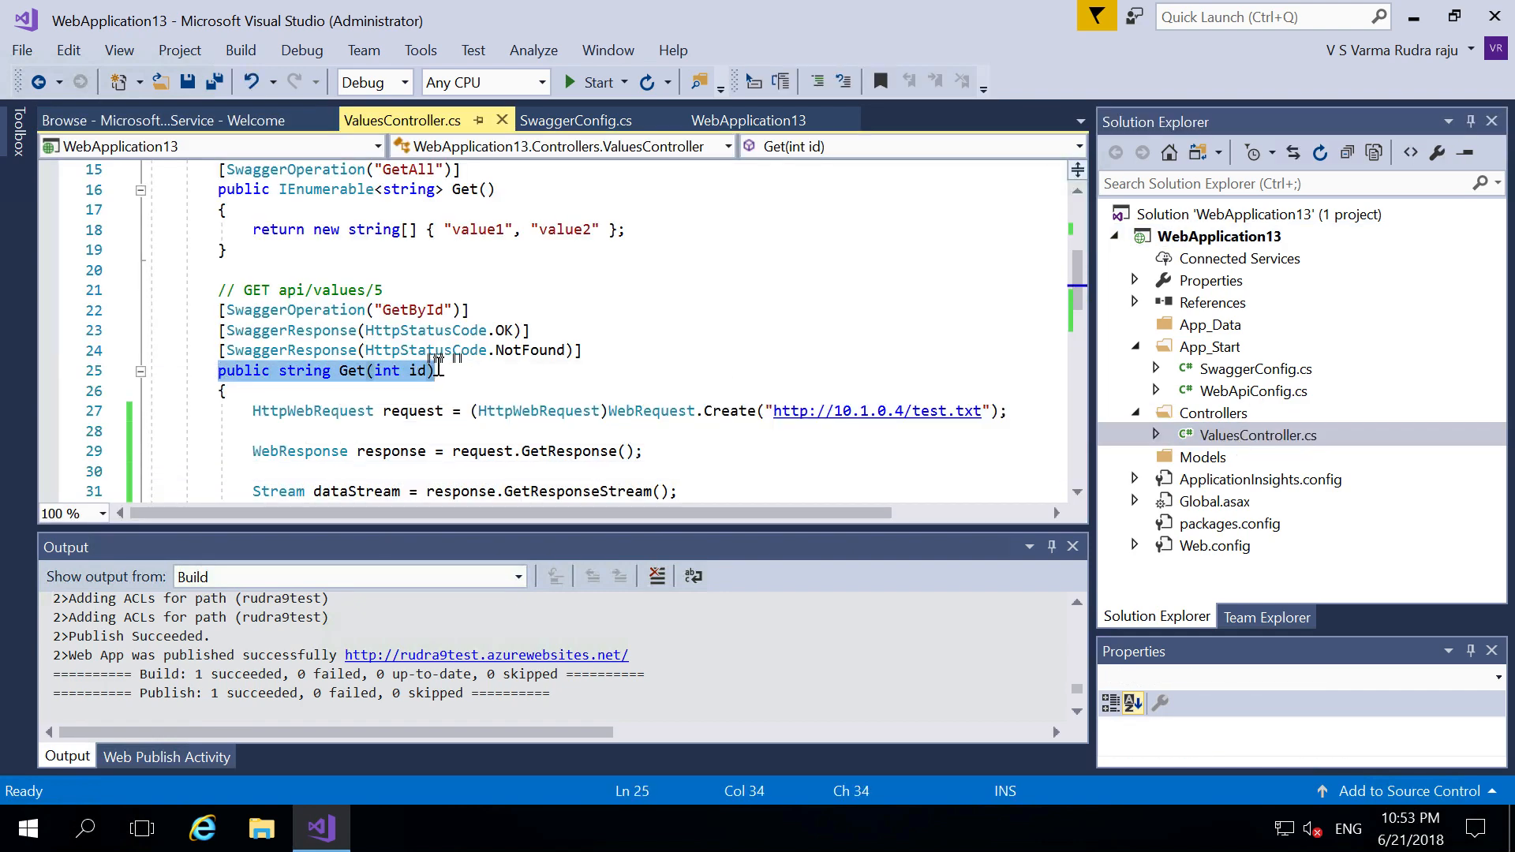
pyautogui.click(587, 412)
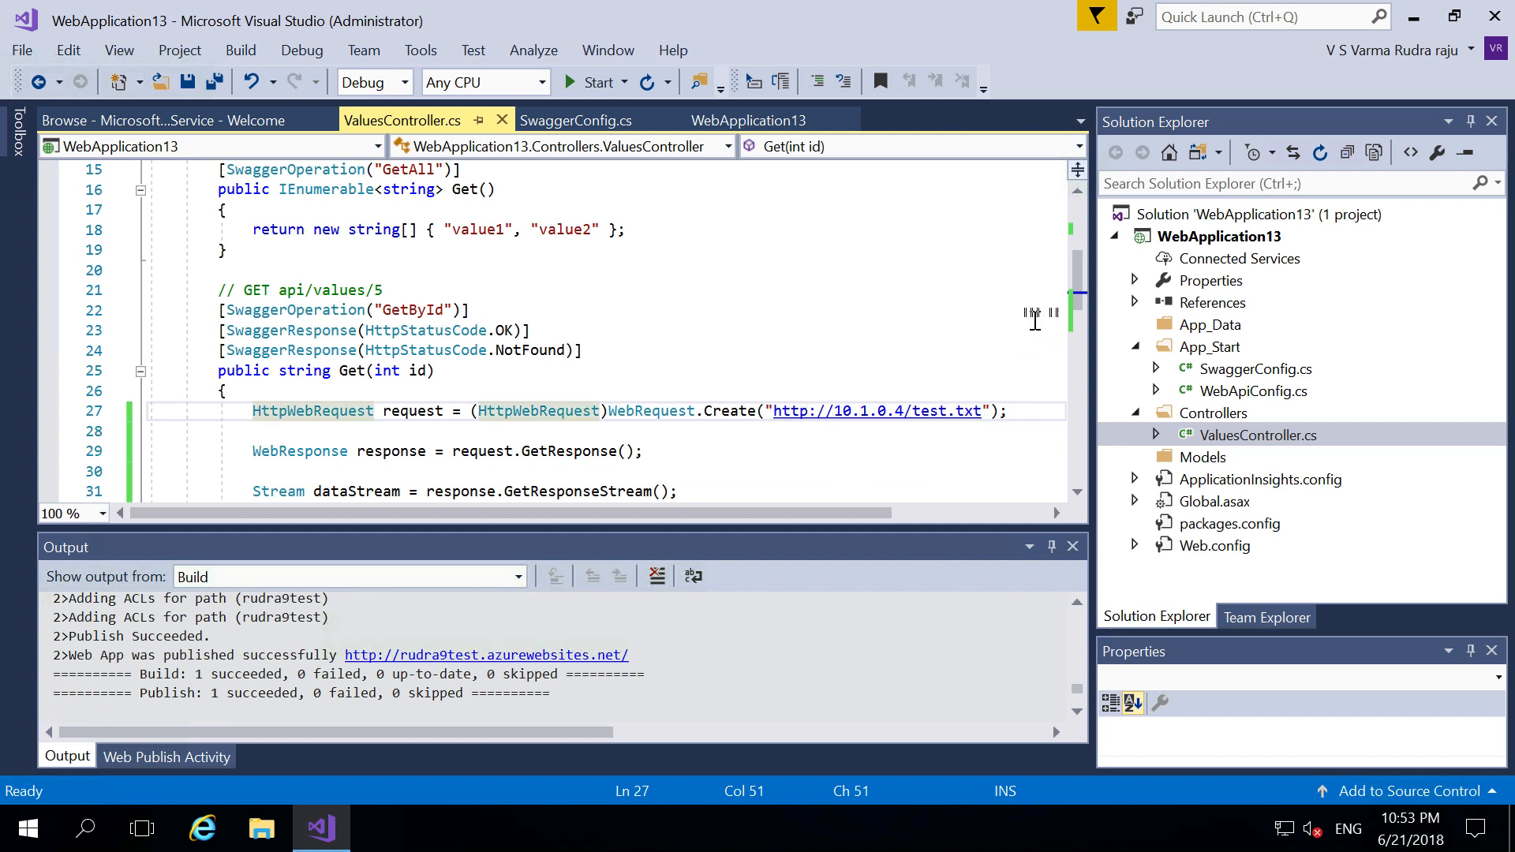
pyautogui.moveTo(1079, 300); pyautogui.dragTo(1075, 328)
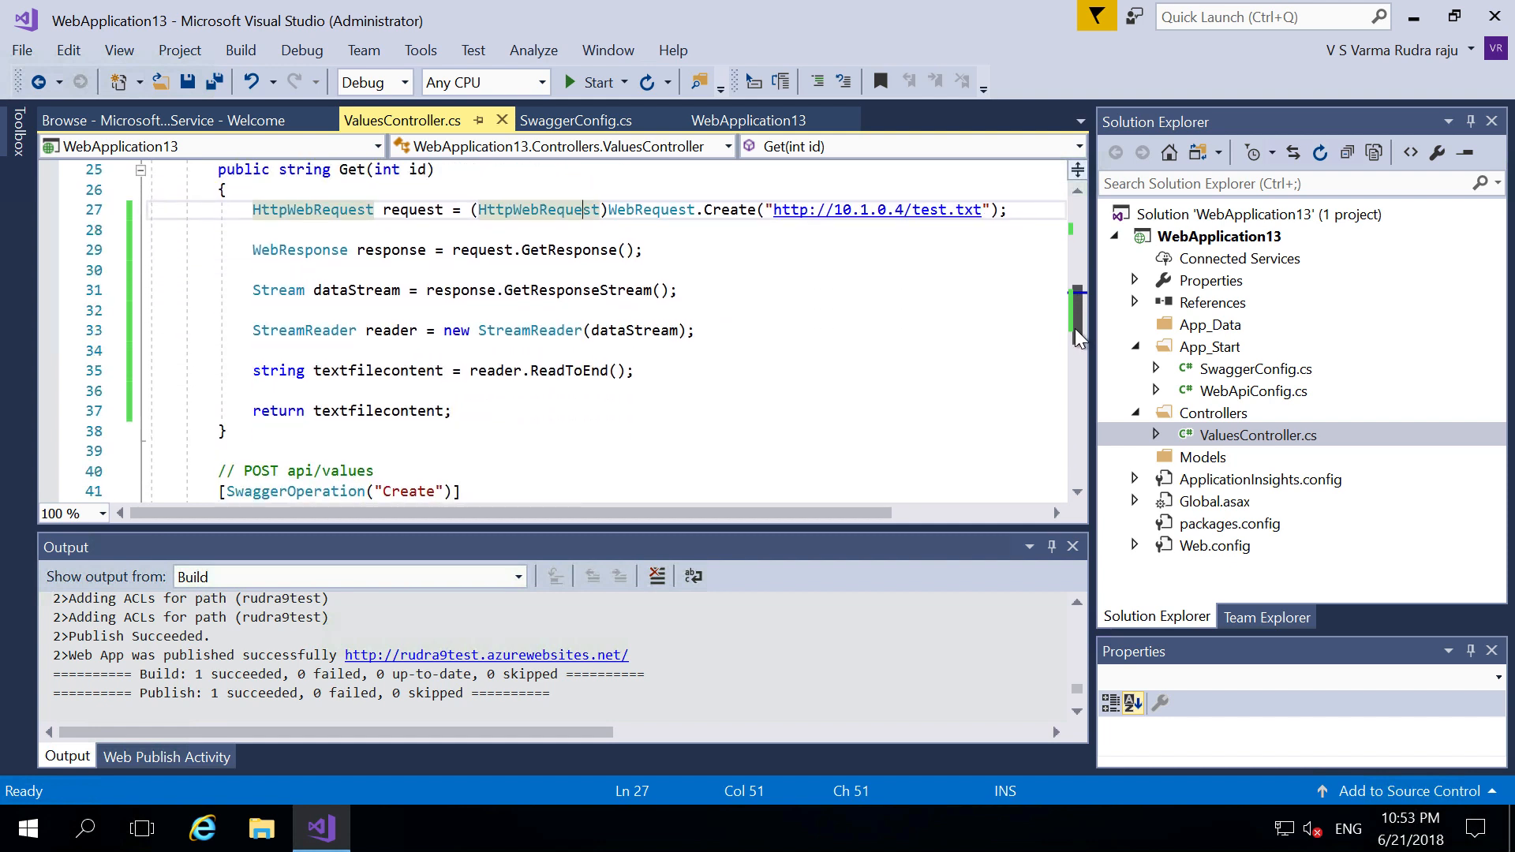
pyautogui.press('super+Tab')
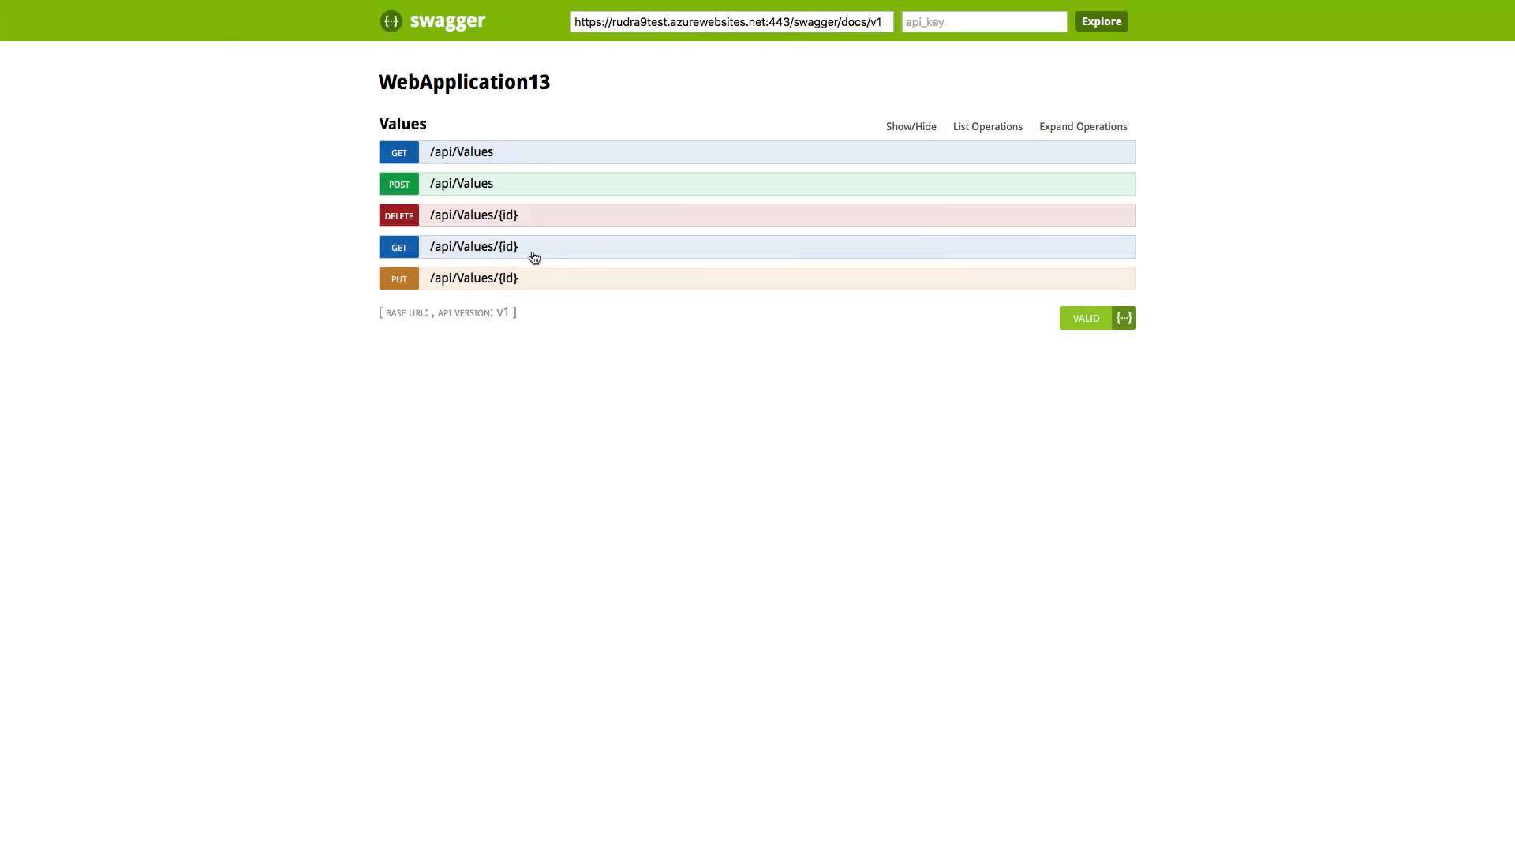
pyautogui.click(387, 250)
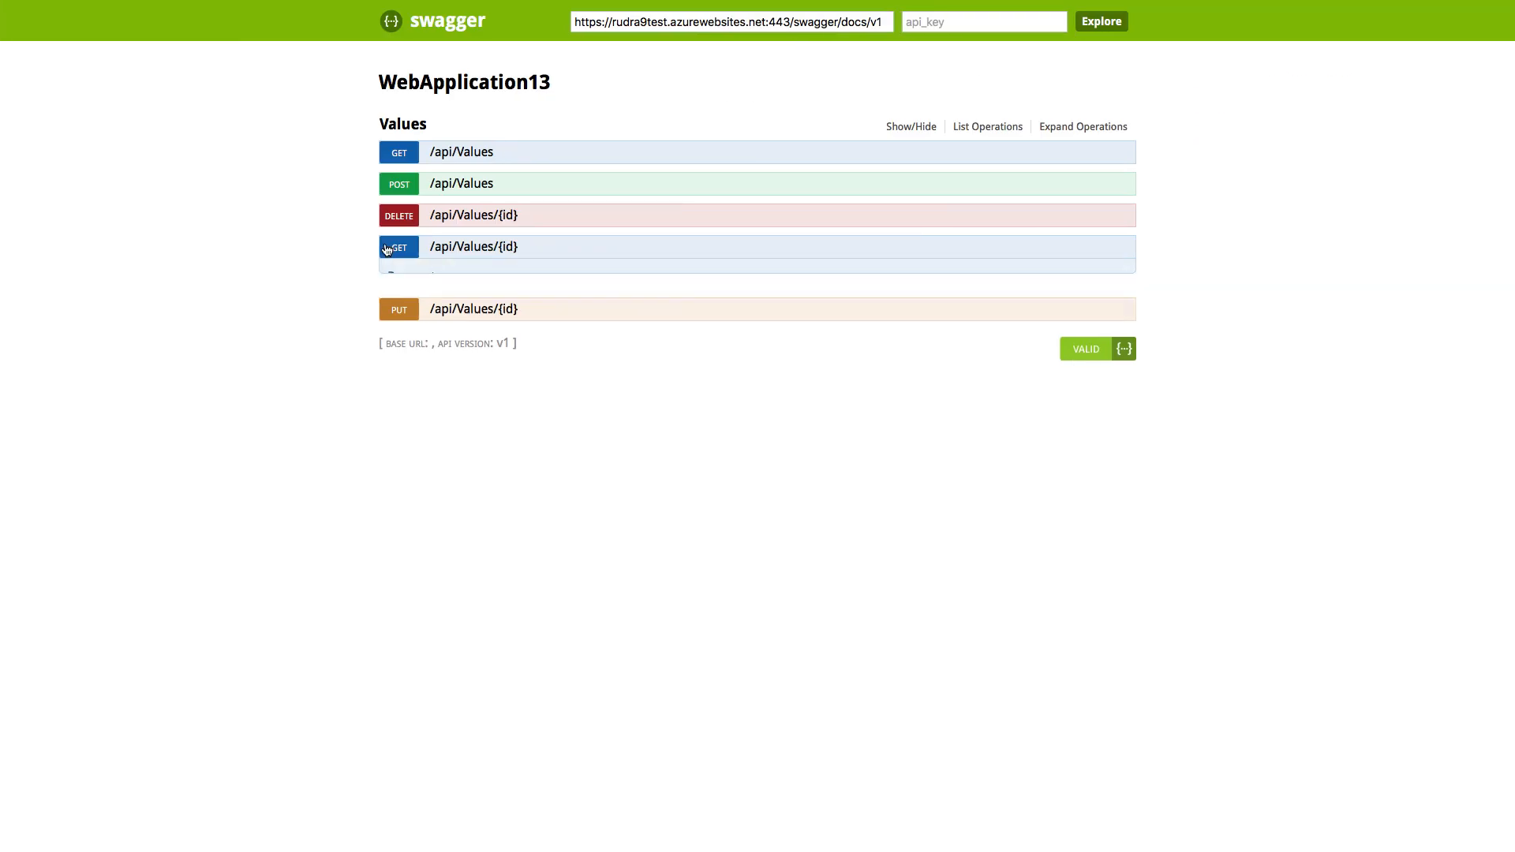
# - Run GET /api/Values/{id} with id 1 and highlight the 'this is working' response body
pyautogui.click(514, 328)
pyautogui.write('1')
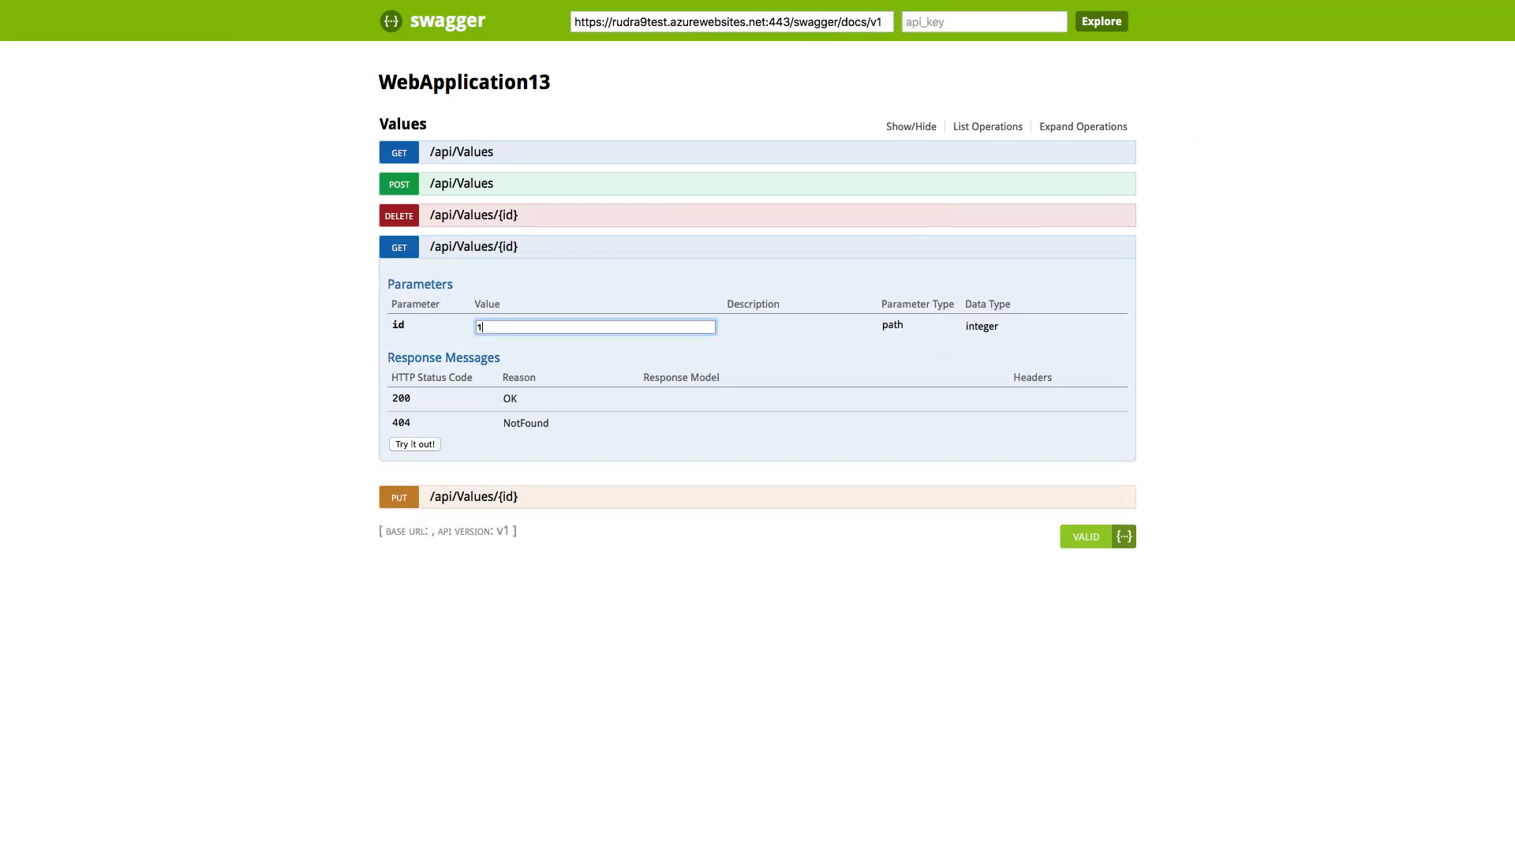
pyautogui.click(417, 445)
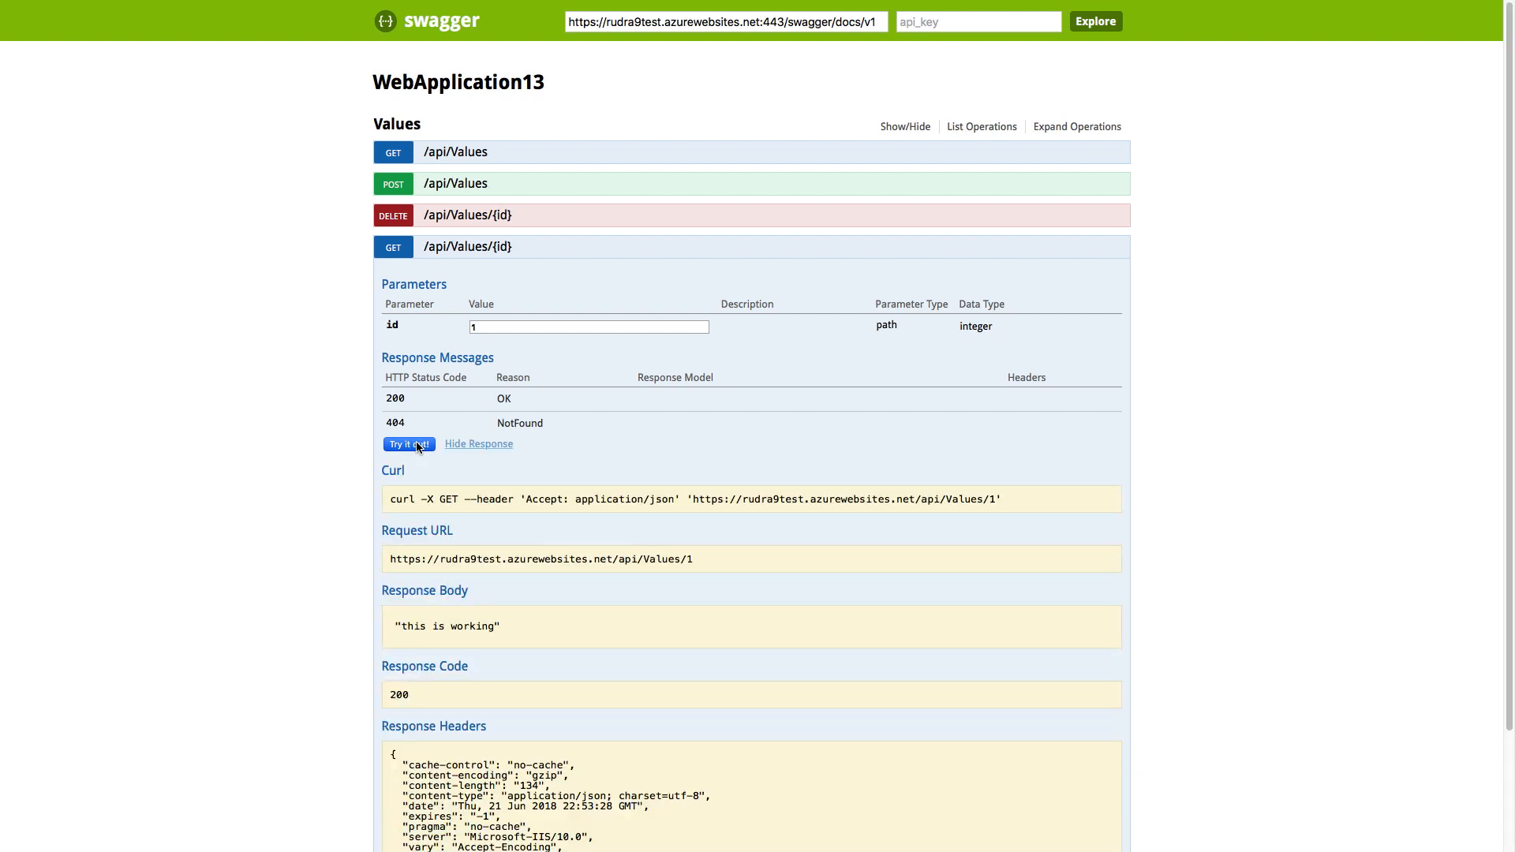
pyautogui.moveTo(506, 628); pyautogui.dragTo(393, 629)
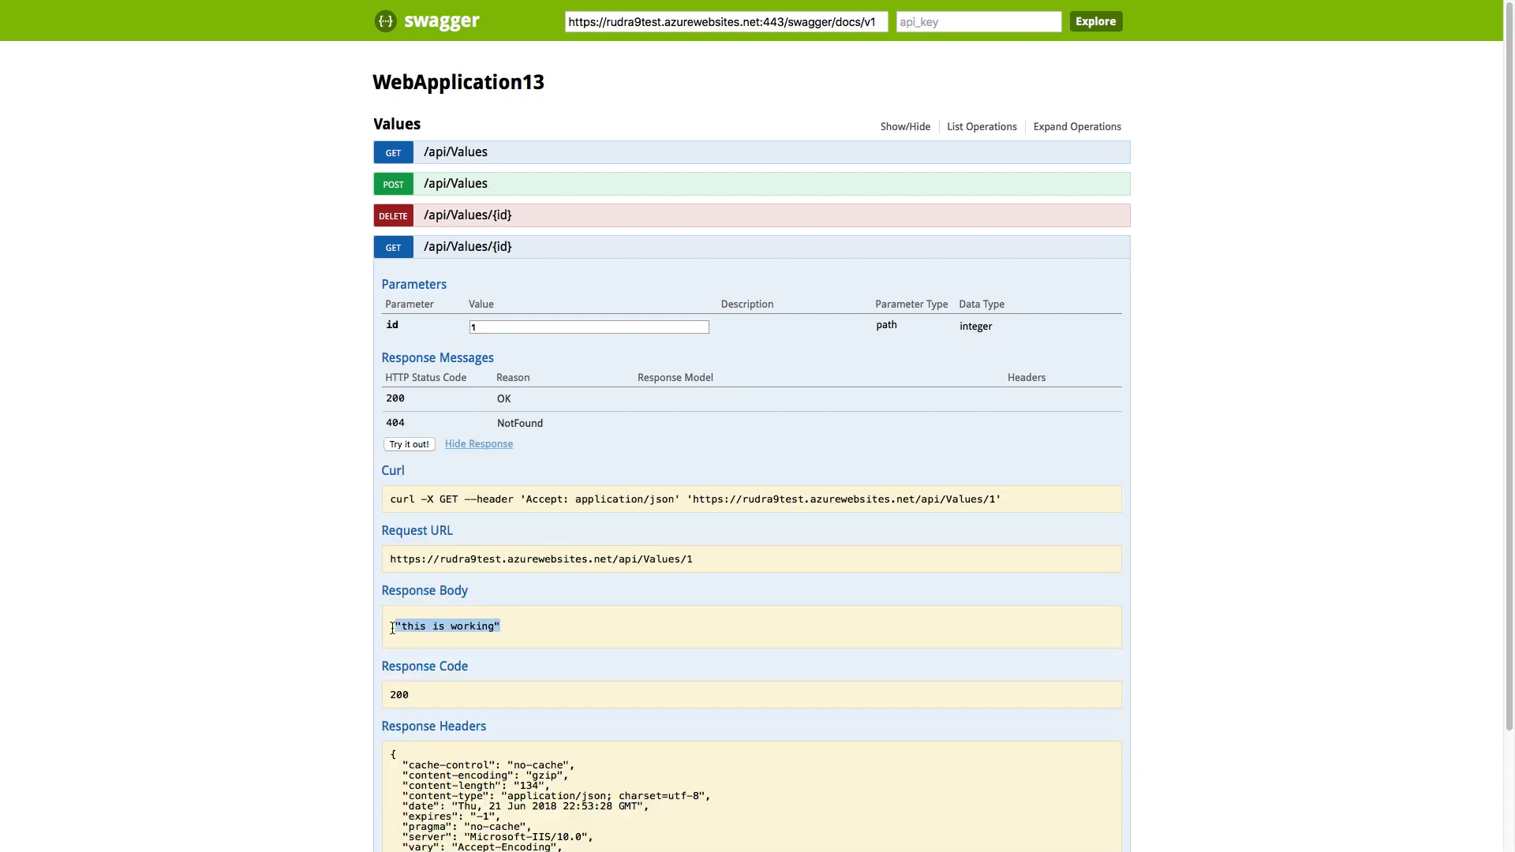